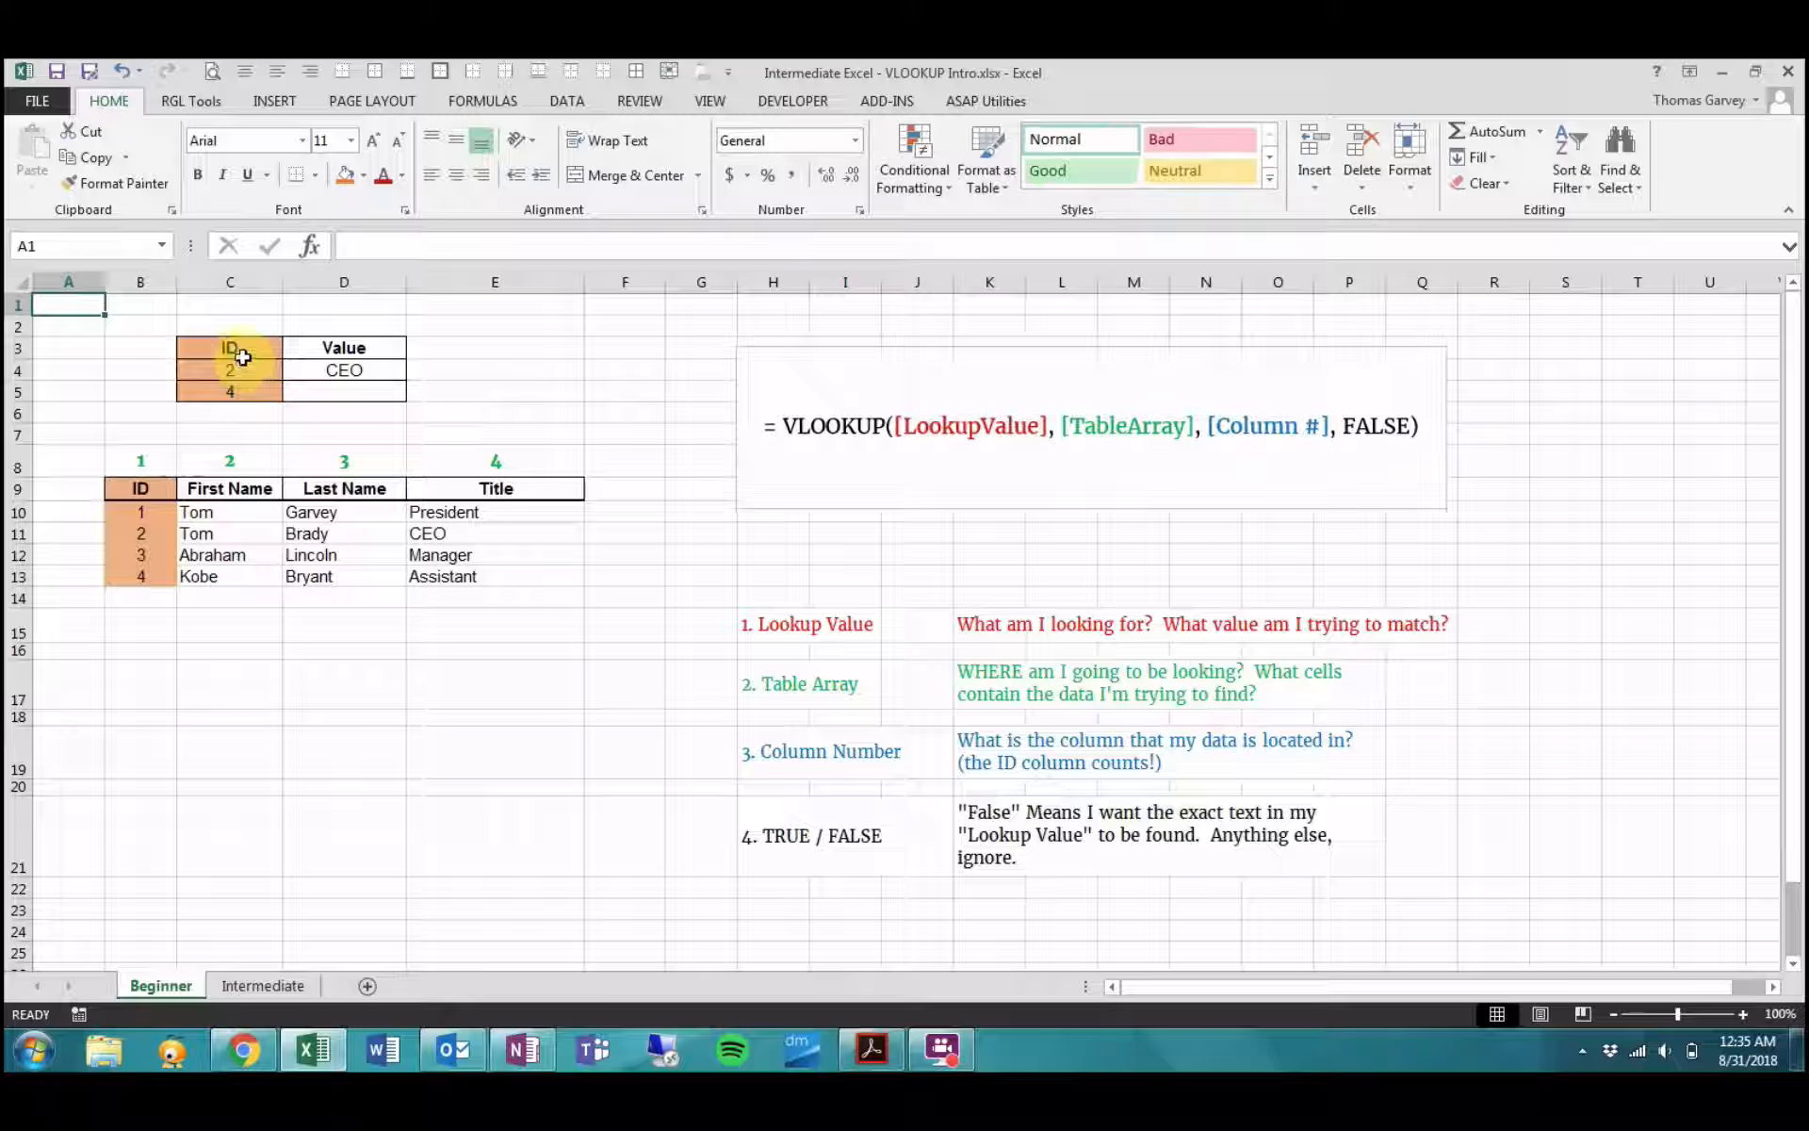
- Examine the ID and Value lookup table, the employee data in B10:E13, and the existing VLOOKUP formula in D4
{"action": "left_click", "coordinate": [236, 369]}
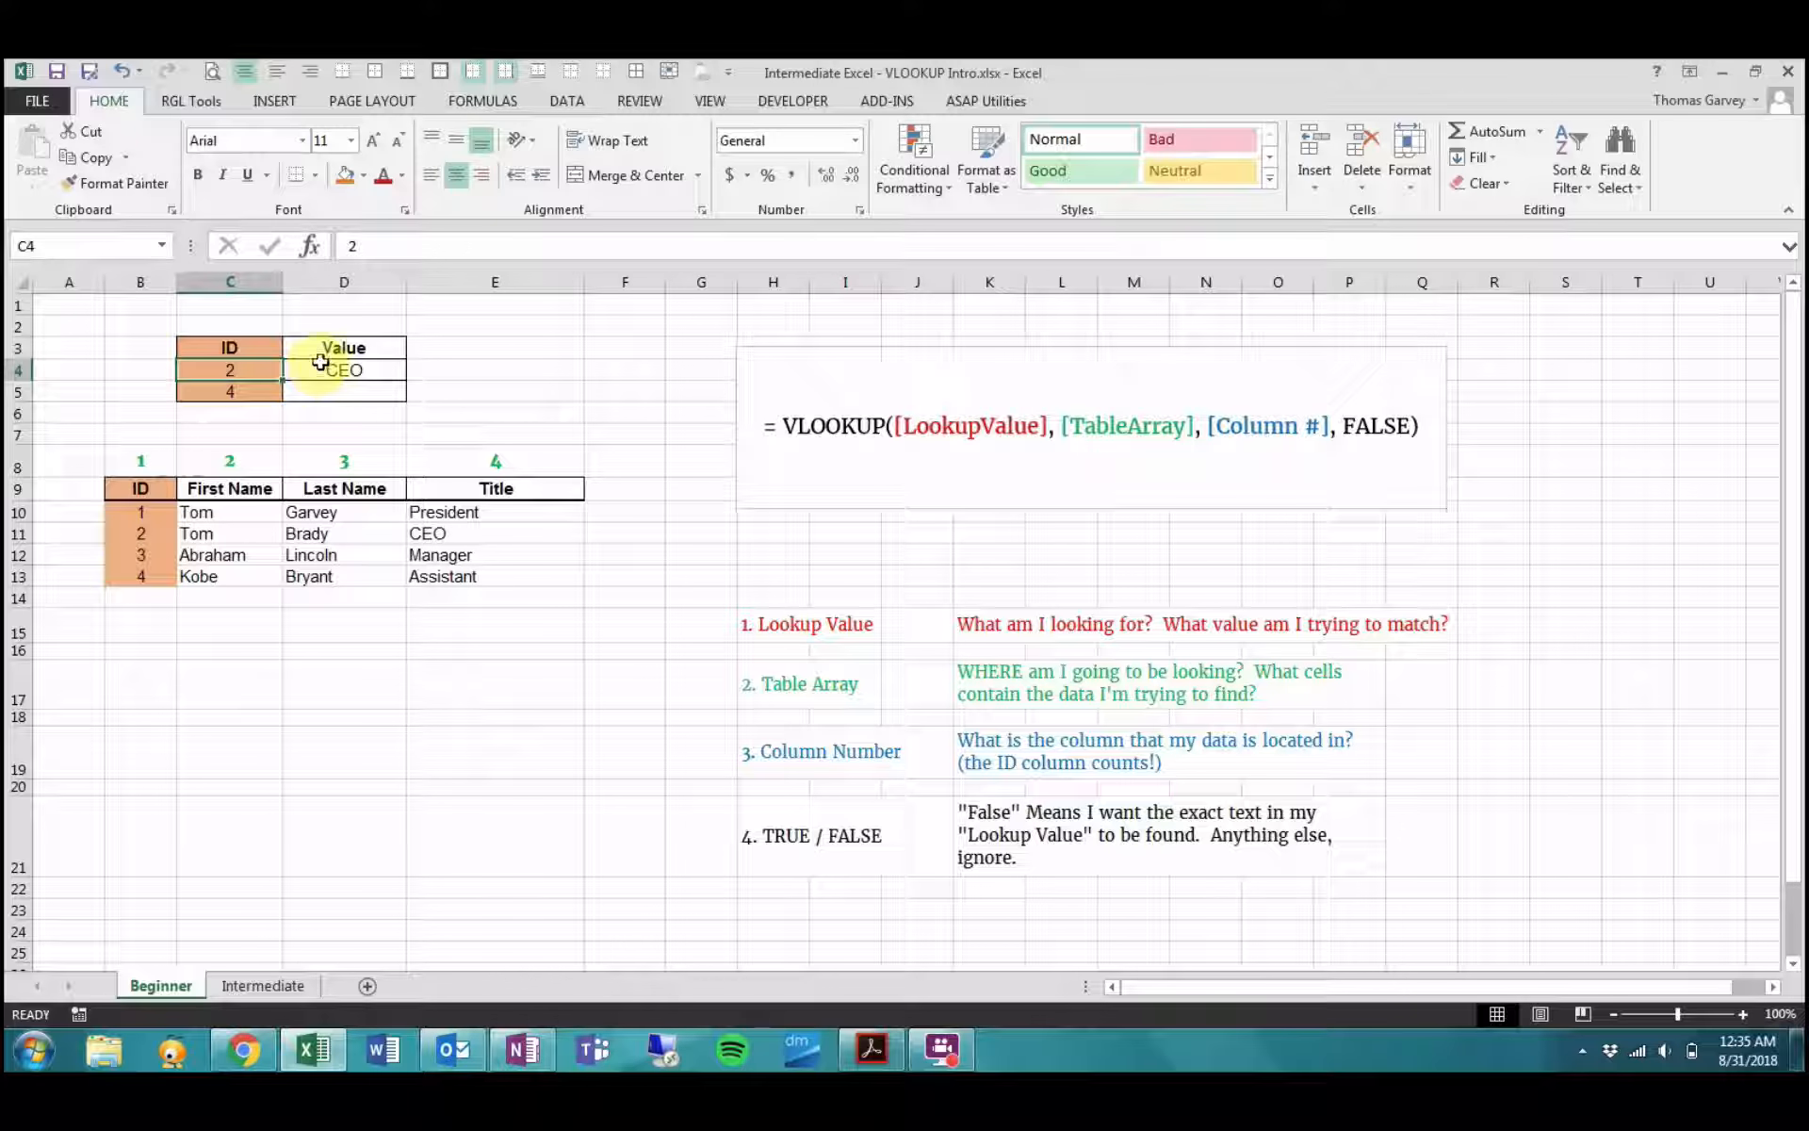
{"action": "left_click", "coordinate": [344, 347]}
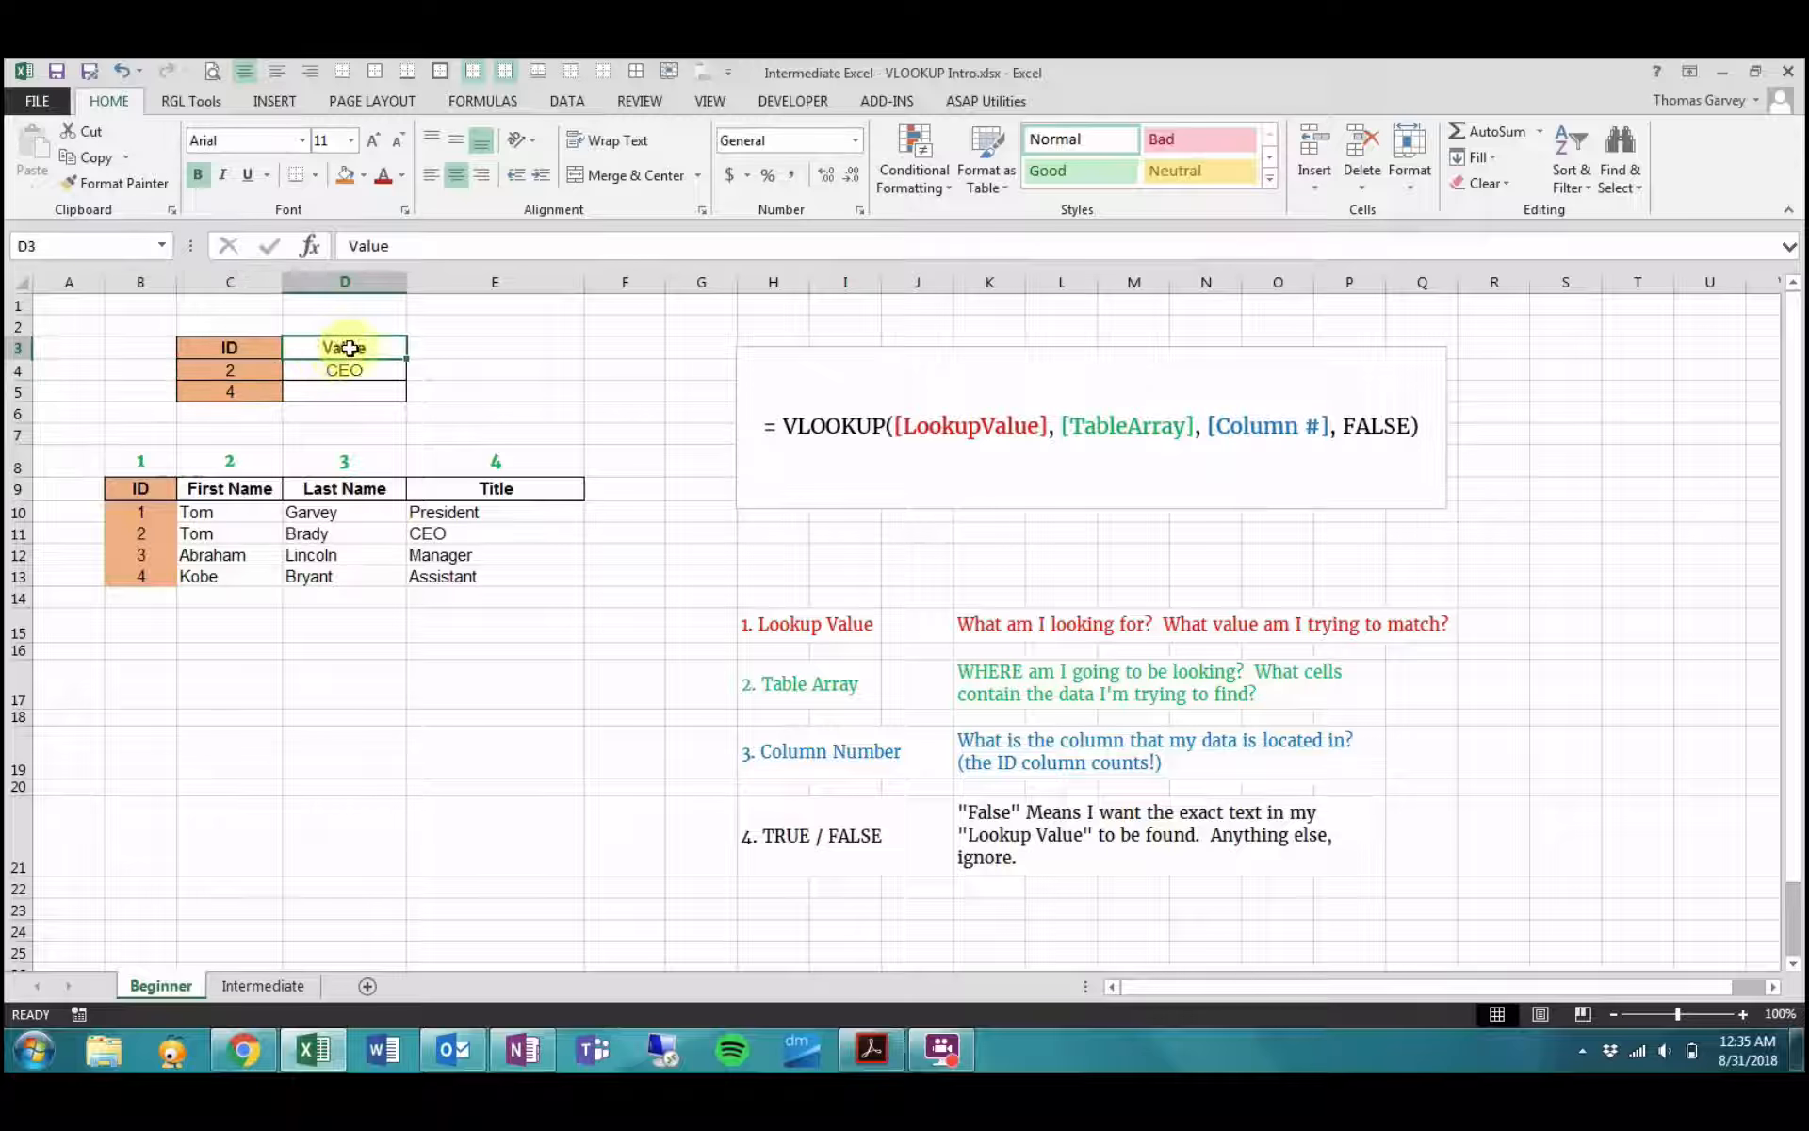
{"action": "left_click", "coordinate": [482, 484]}
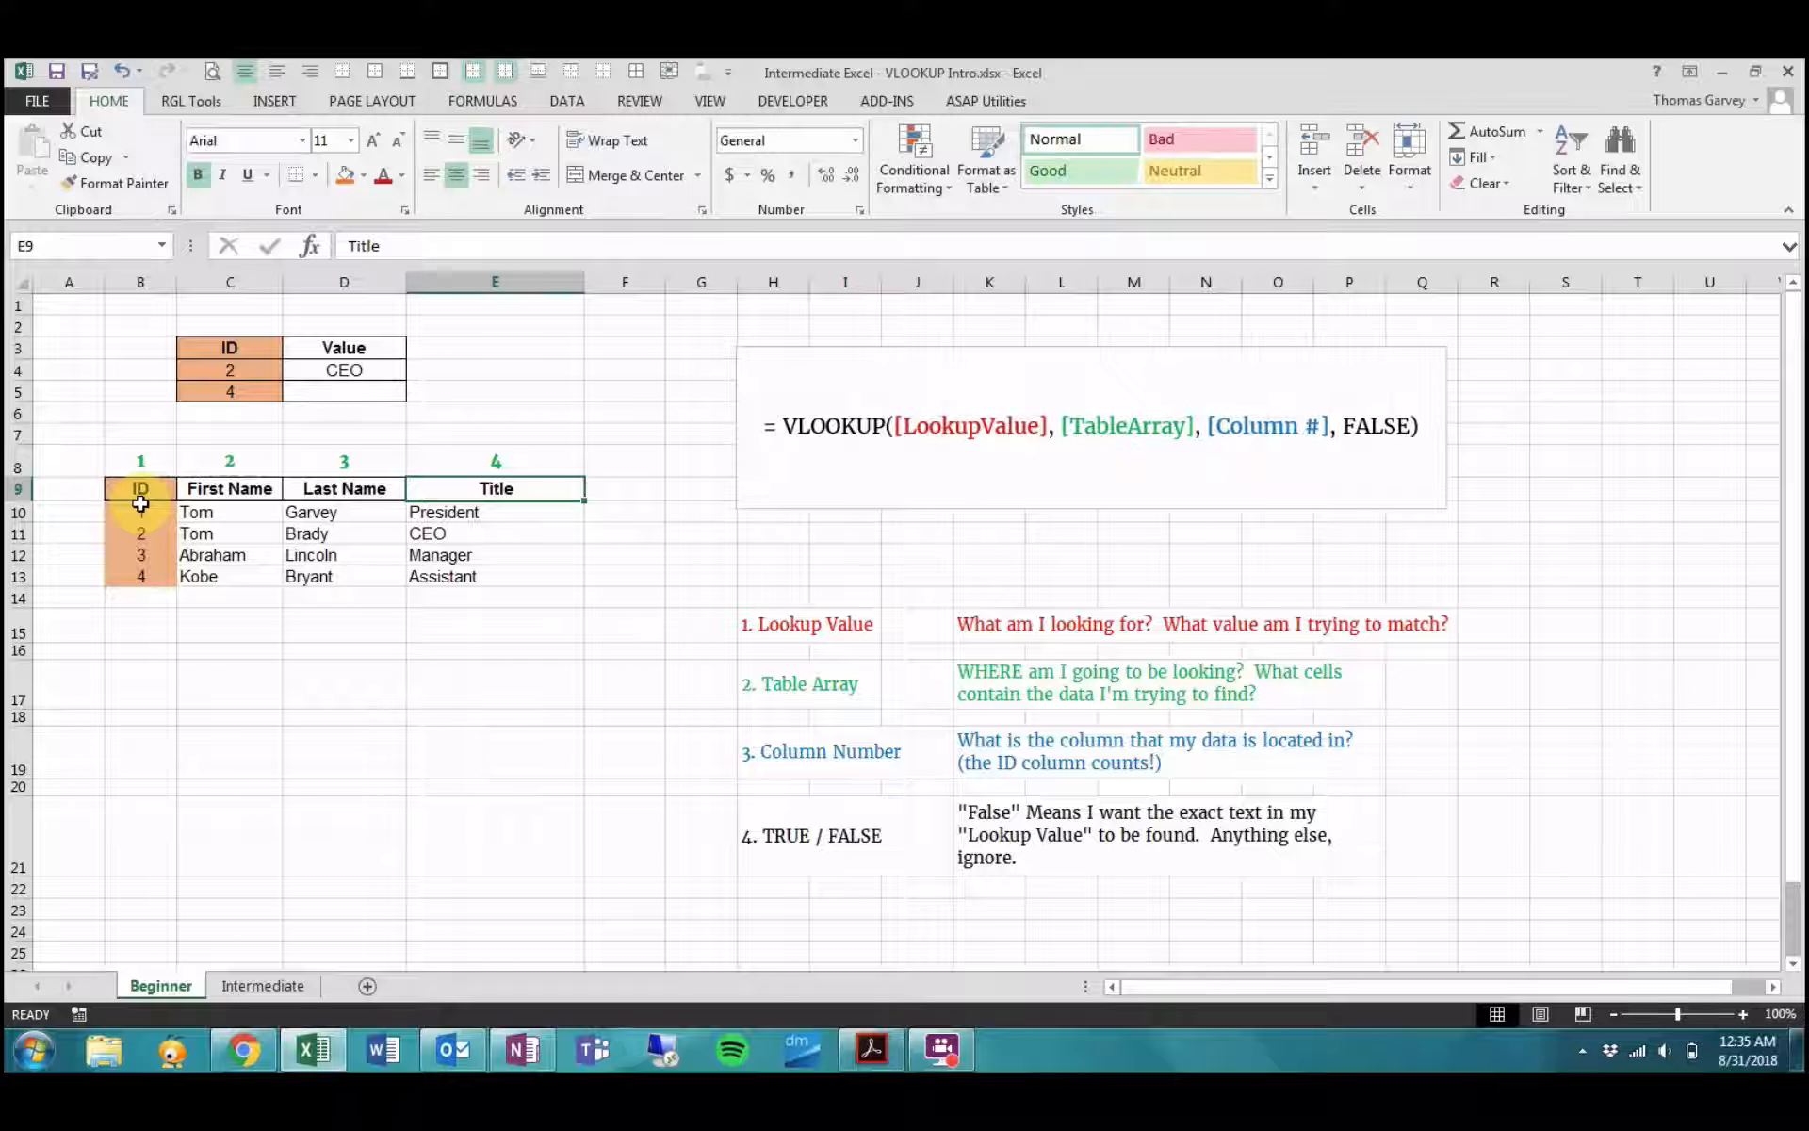
{"action": "left_click_drag", "start_coordinate": [140, 506], "coordinate": [464, 571]}
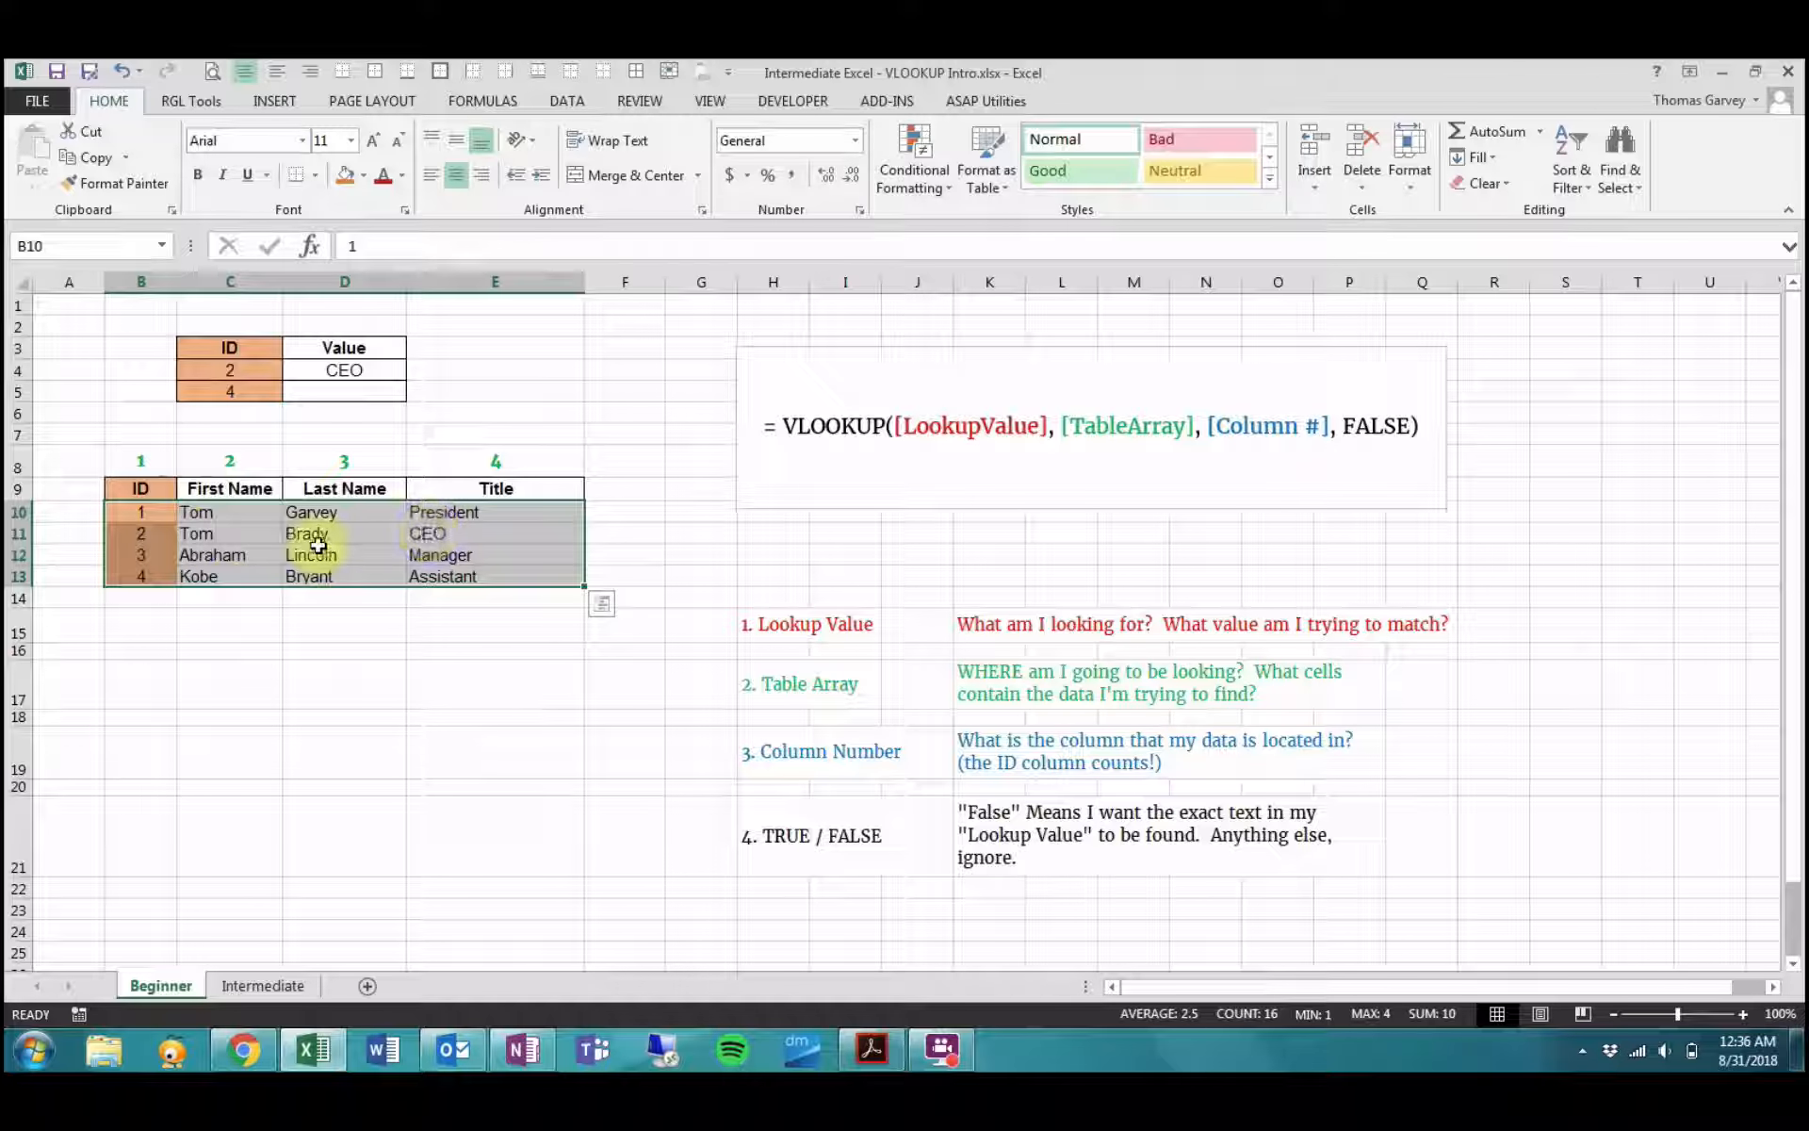
{"action": "left_click", "coordinate": [355, 370]}
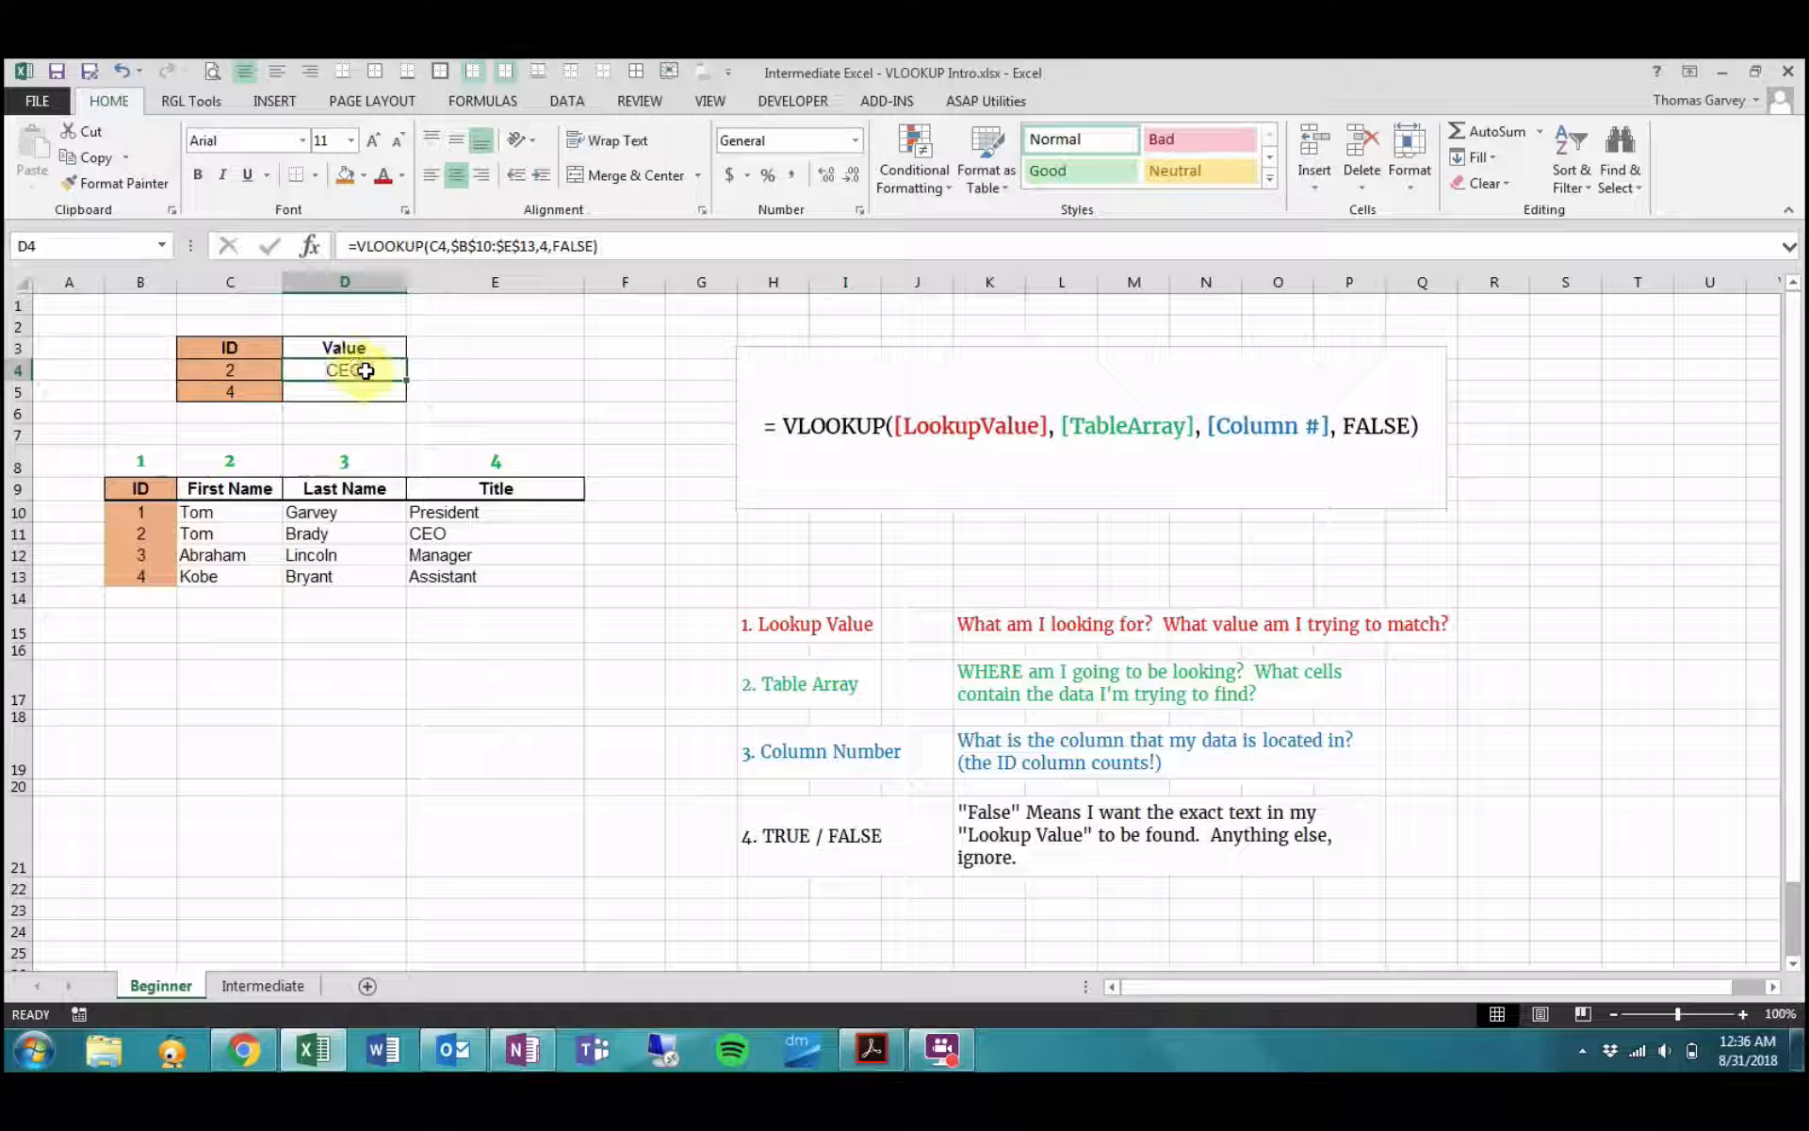
{"action": "double_click", "coordinate": [365, 370]}
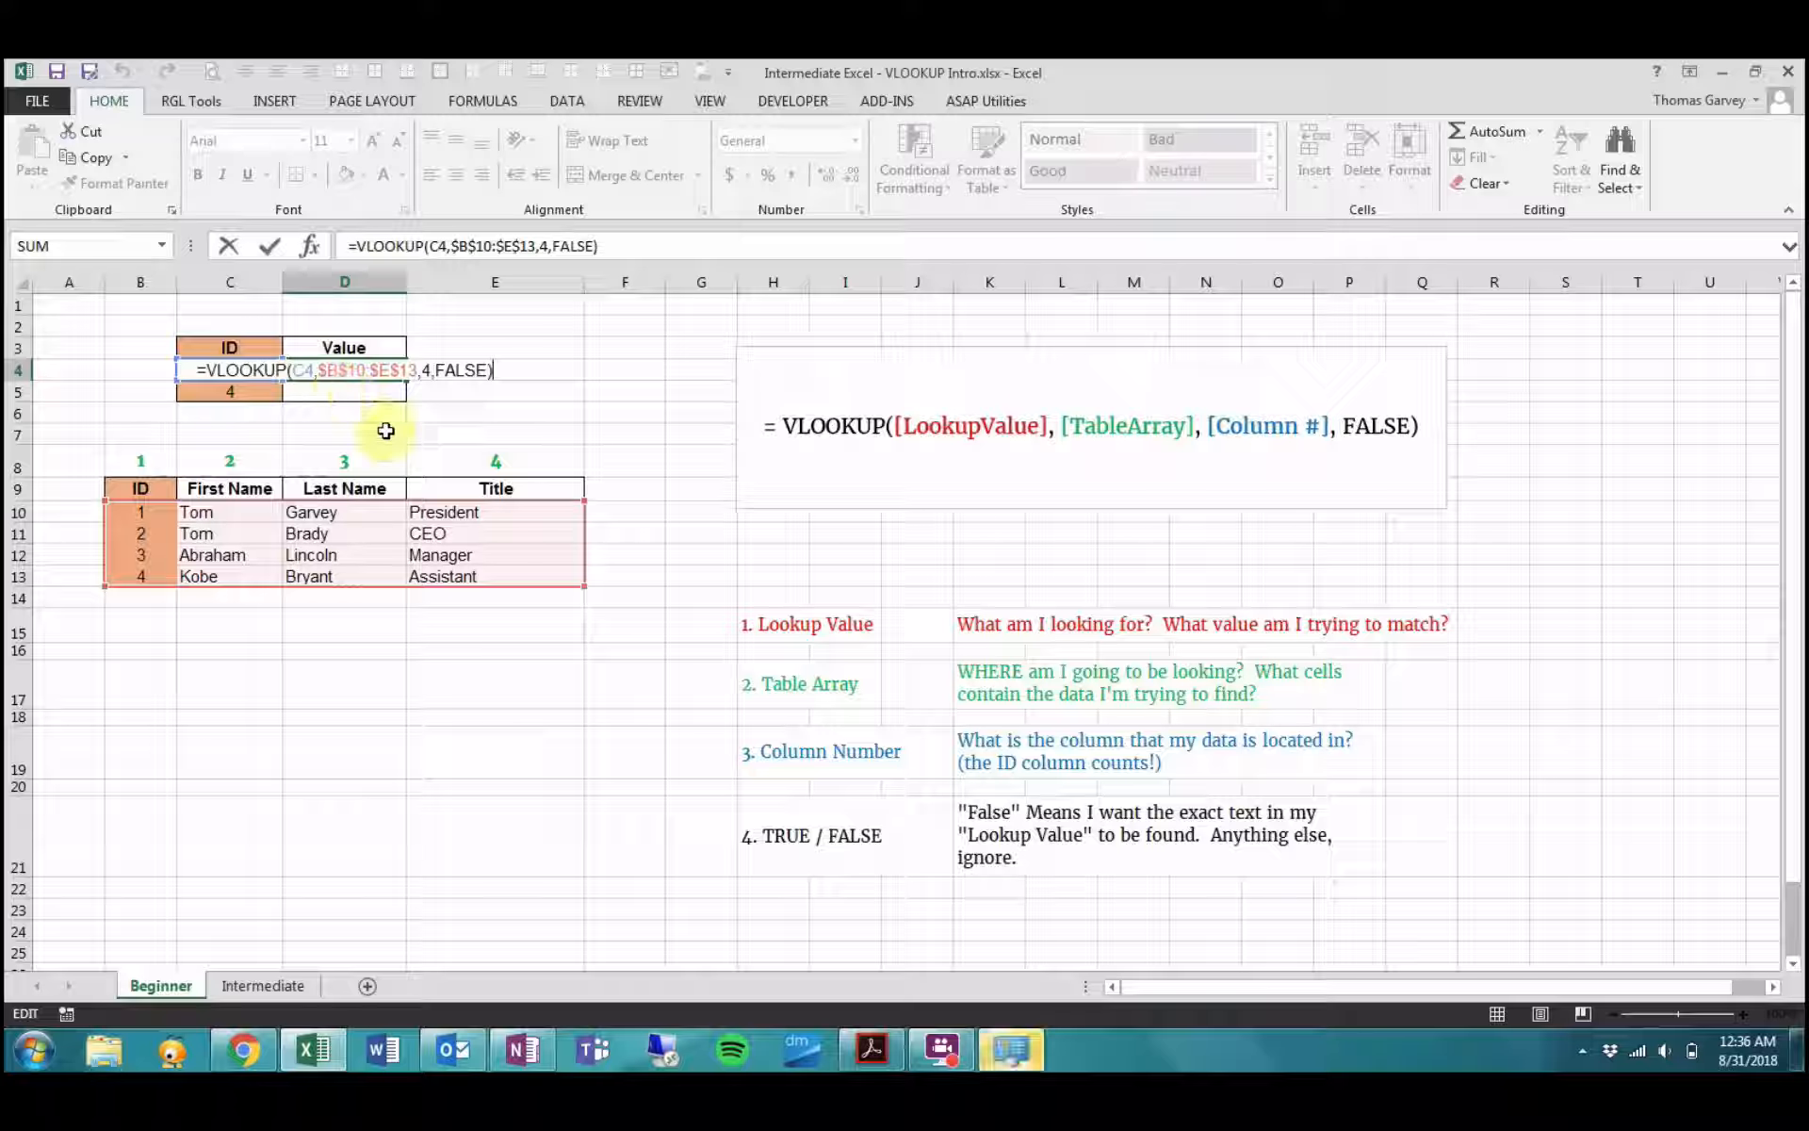
{"action": "key", "text": "Escape"}
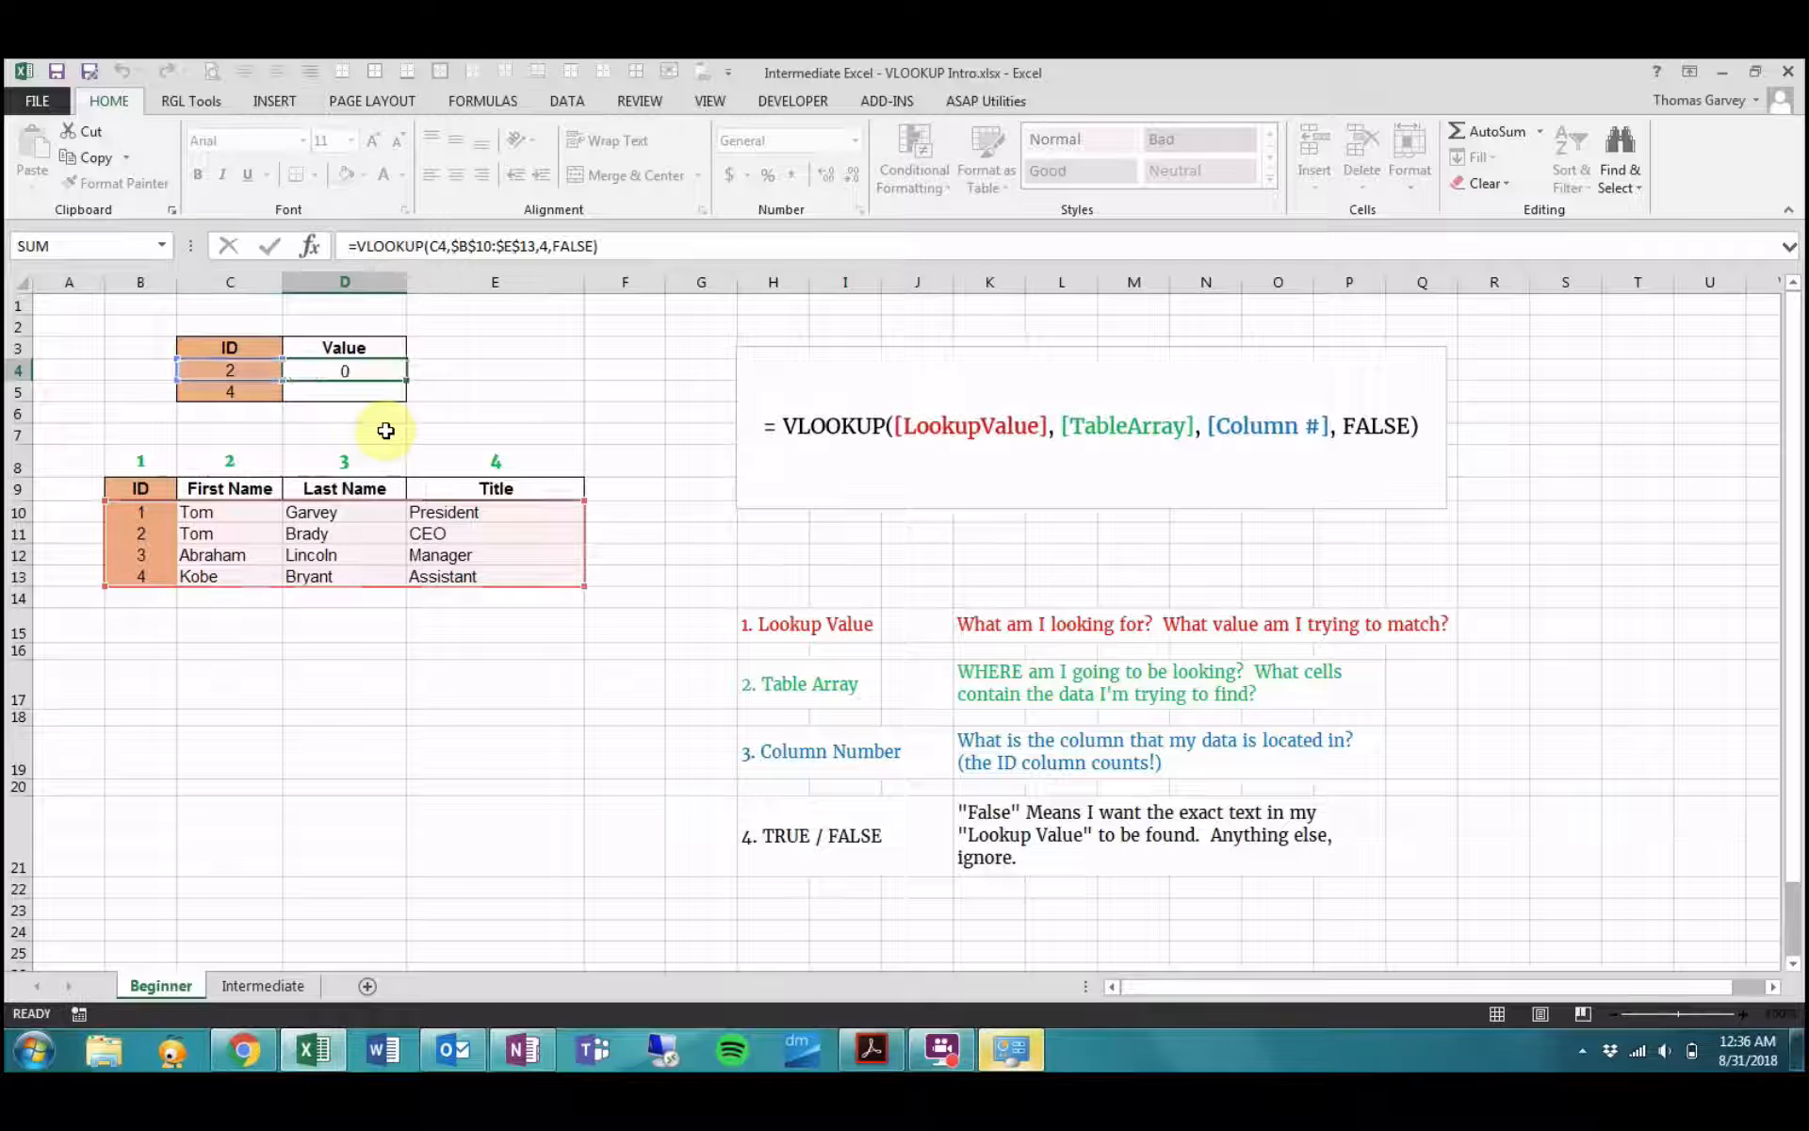
{"action": "key", "text": "Return"}
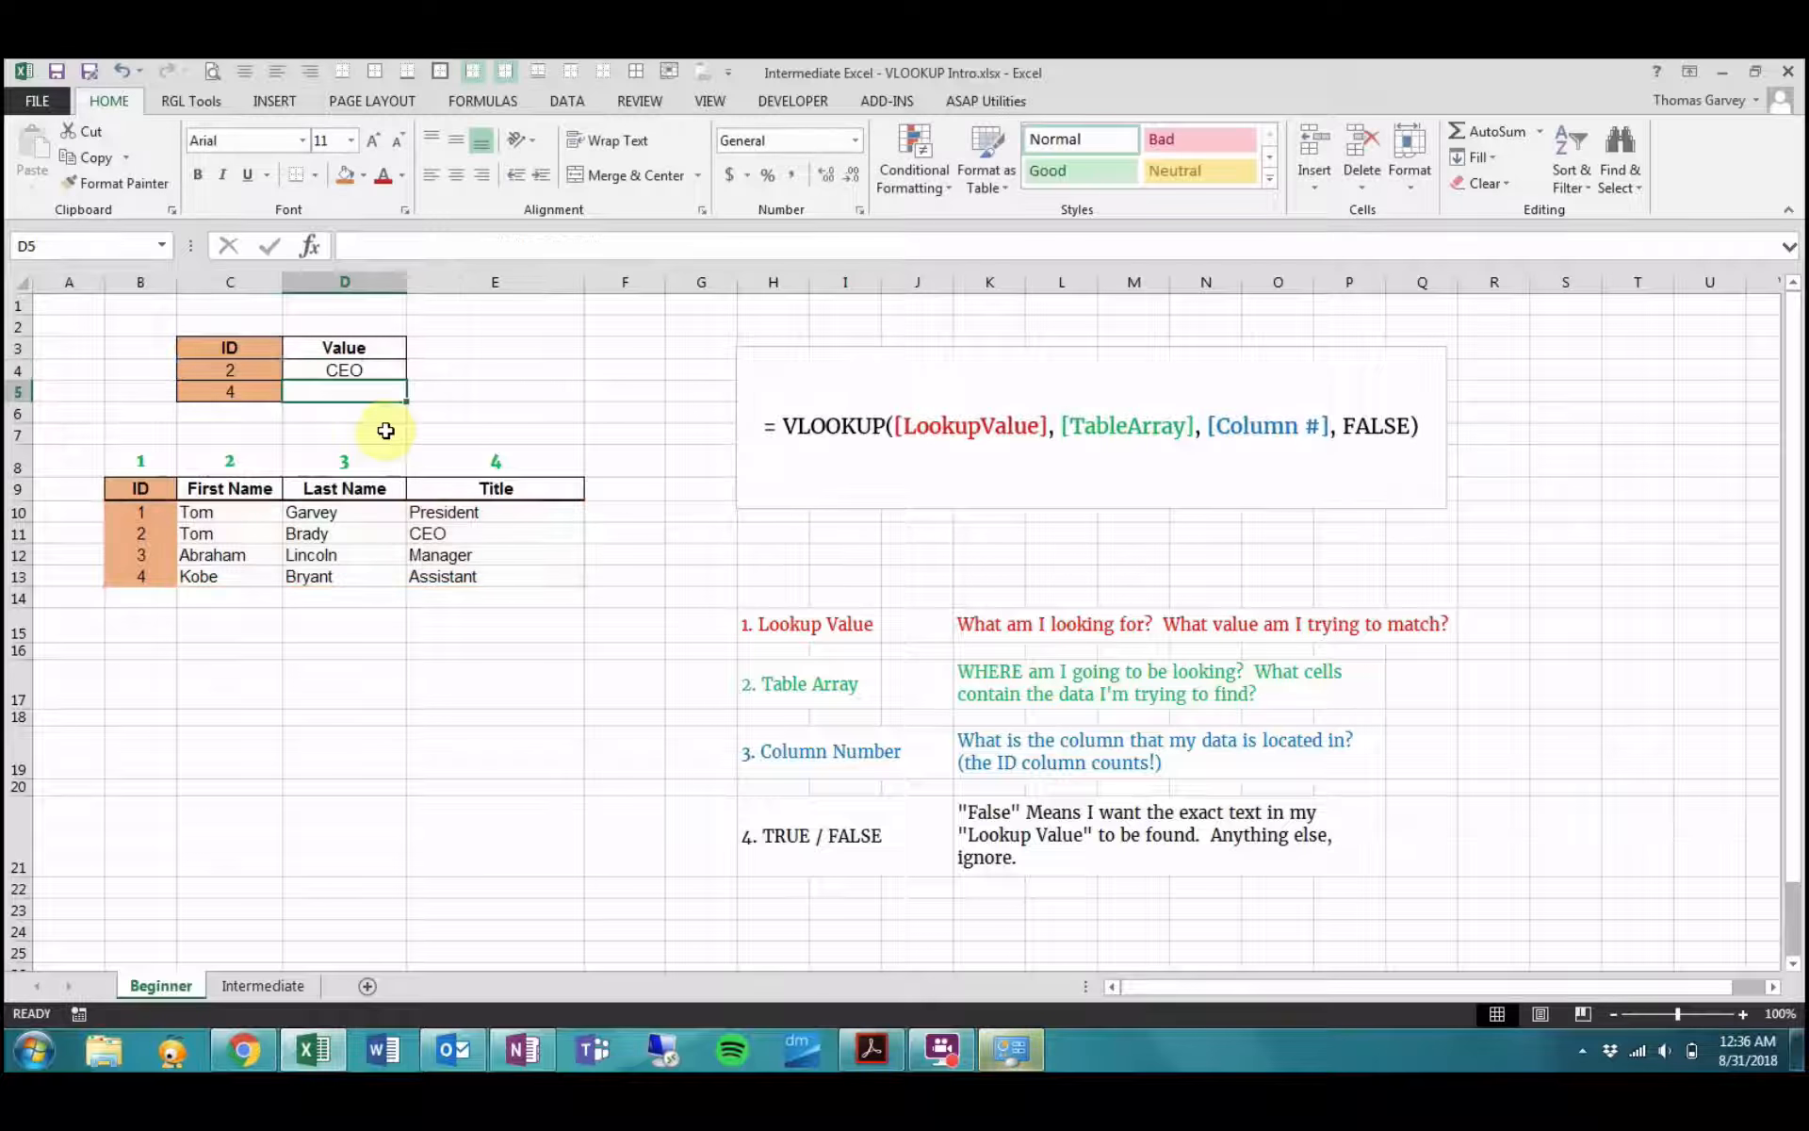
- Review the VLOOKUP syntax in the text box and the explanations of its lookup value, table array, column number and TRUE/FALSE arguments
{"action": "left_click", "coordinate": [789, 425]}
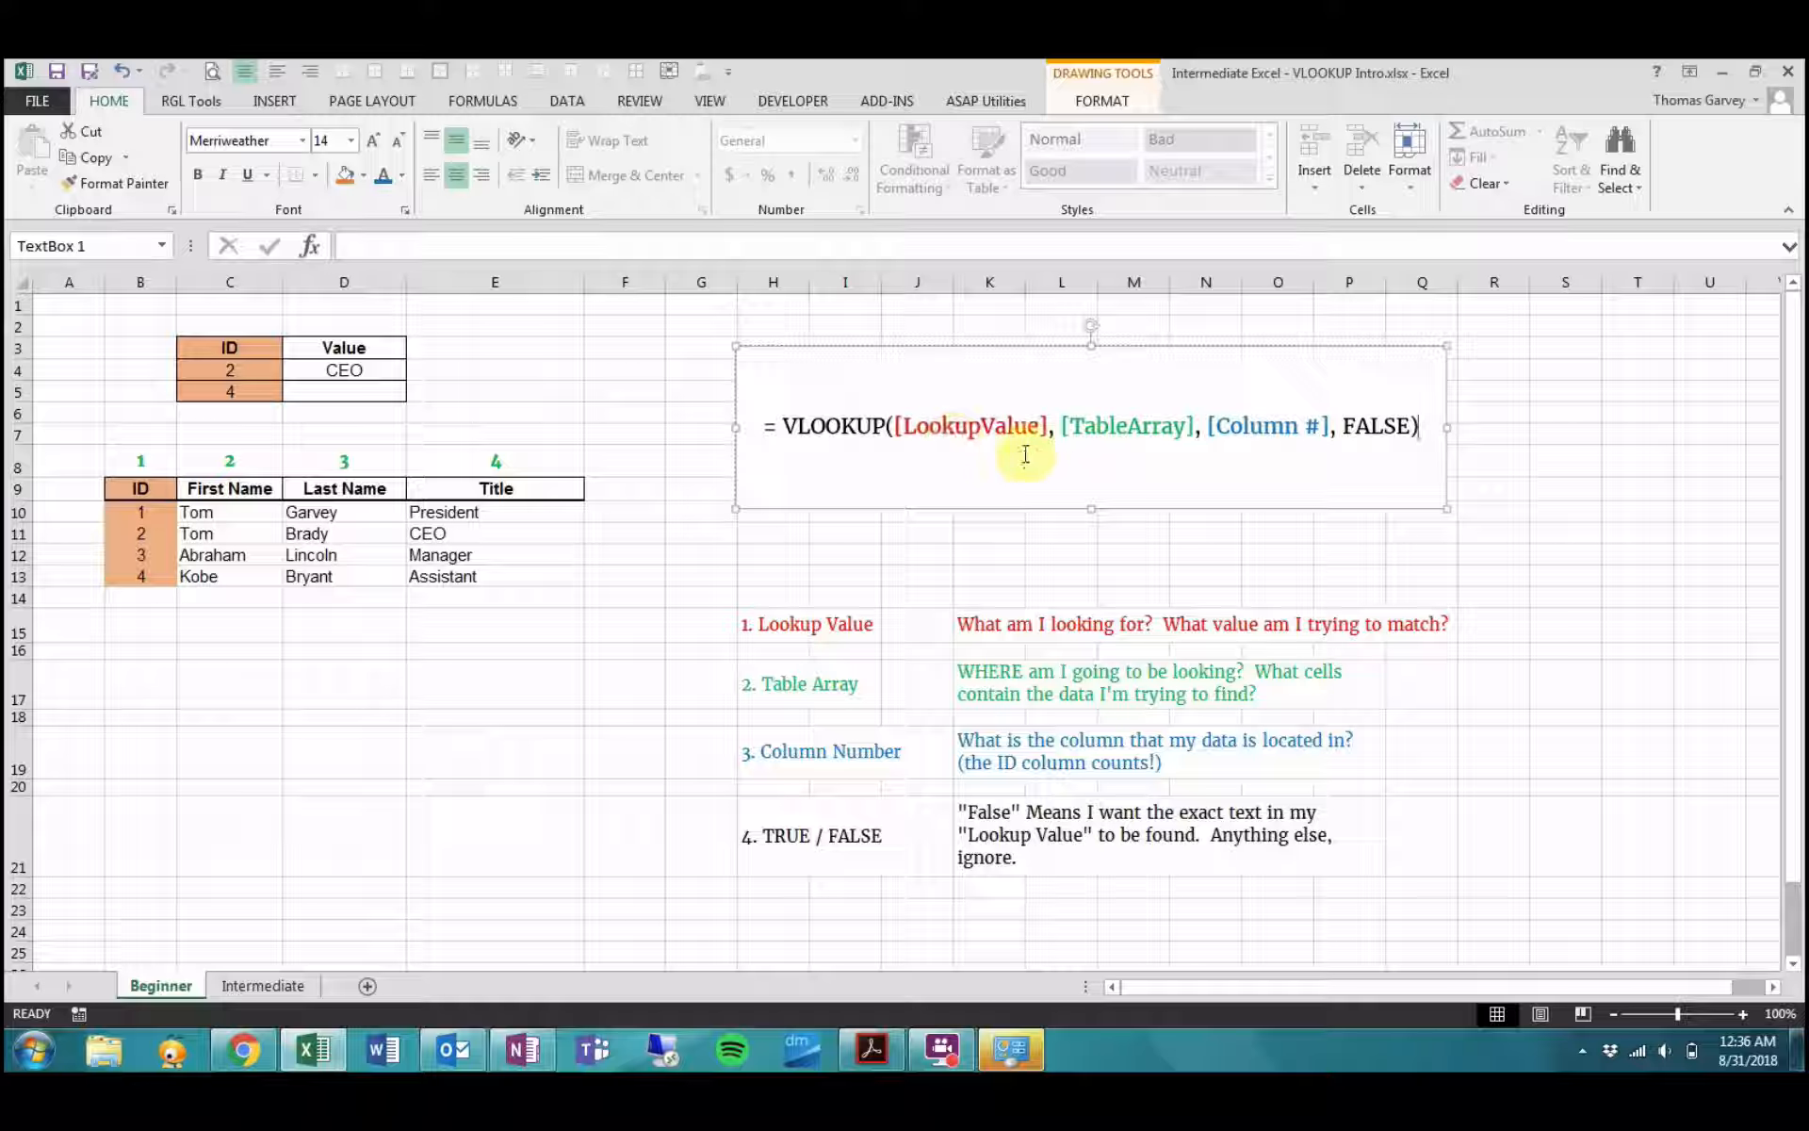
{"action": "left_click", "coordinate": [782, 620]}
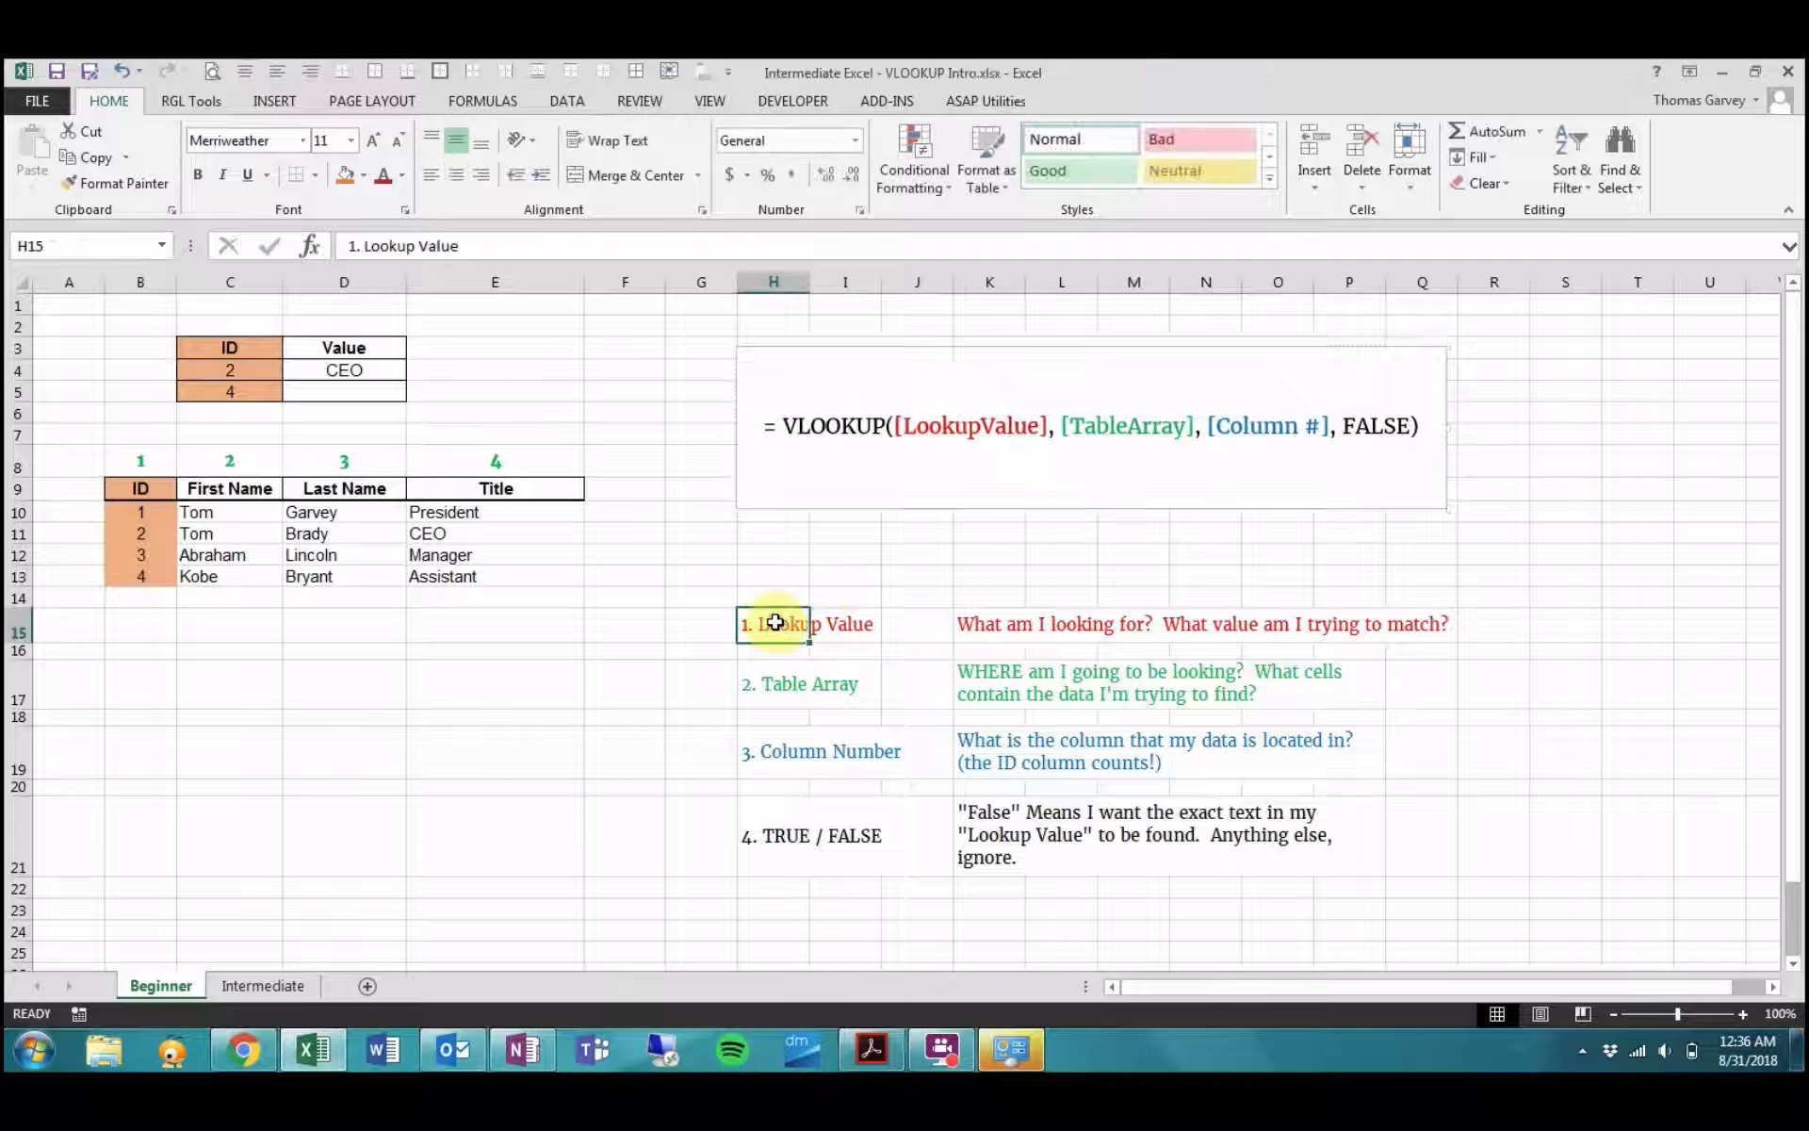
{"action": "left_click", "coordinate": [1065, 424]}
{"action": "left_click_drag", "start_coordinate": [1064, 424], "coordinate": [1142, 426]}
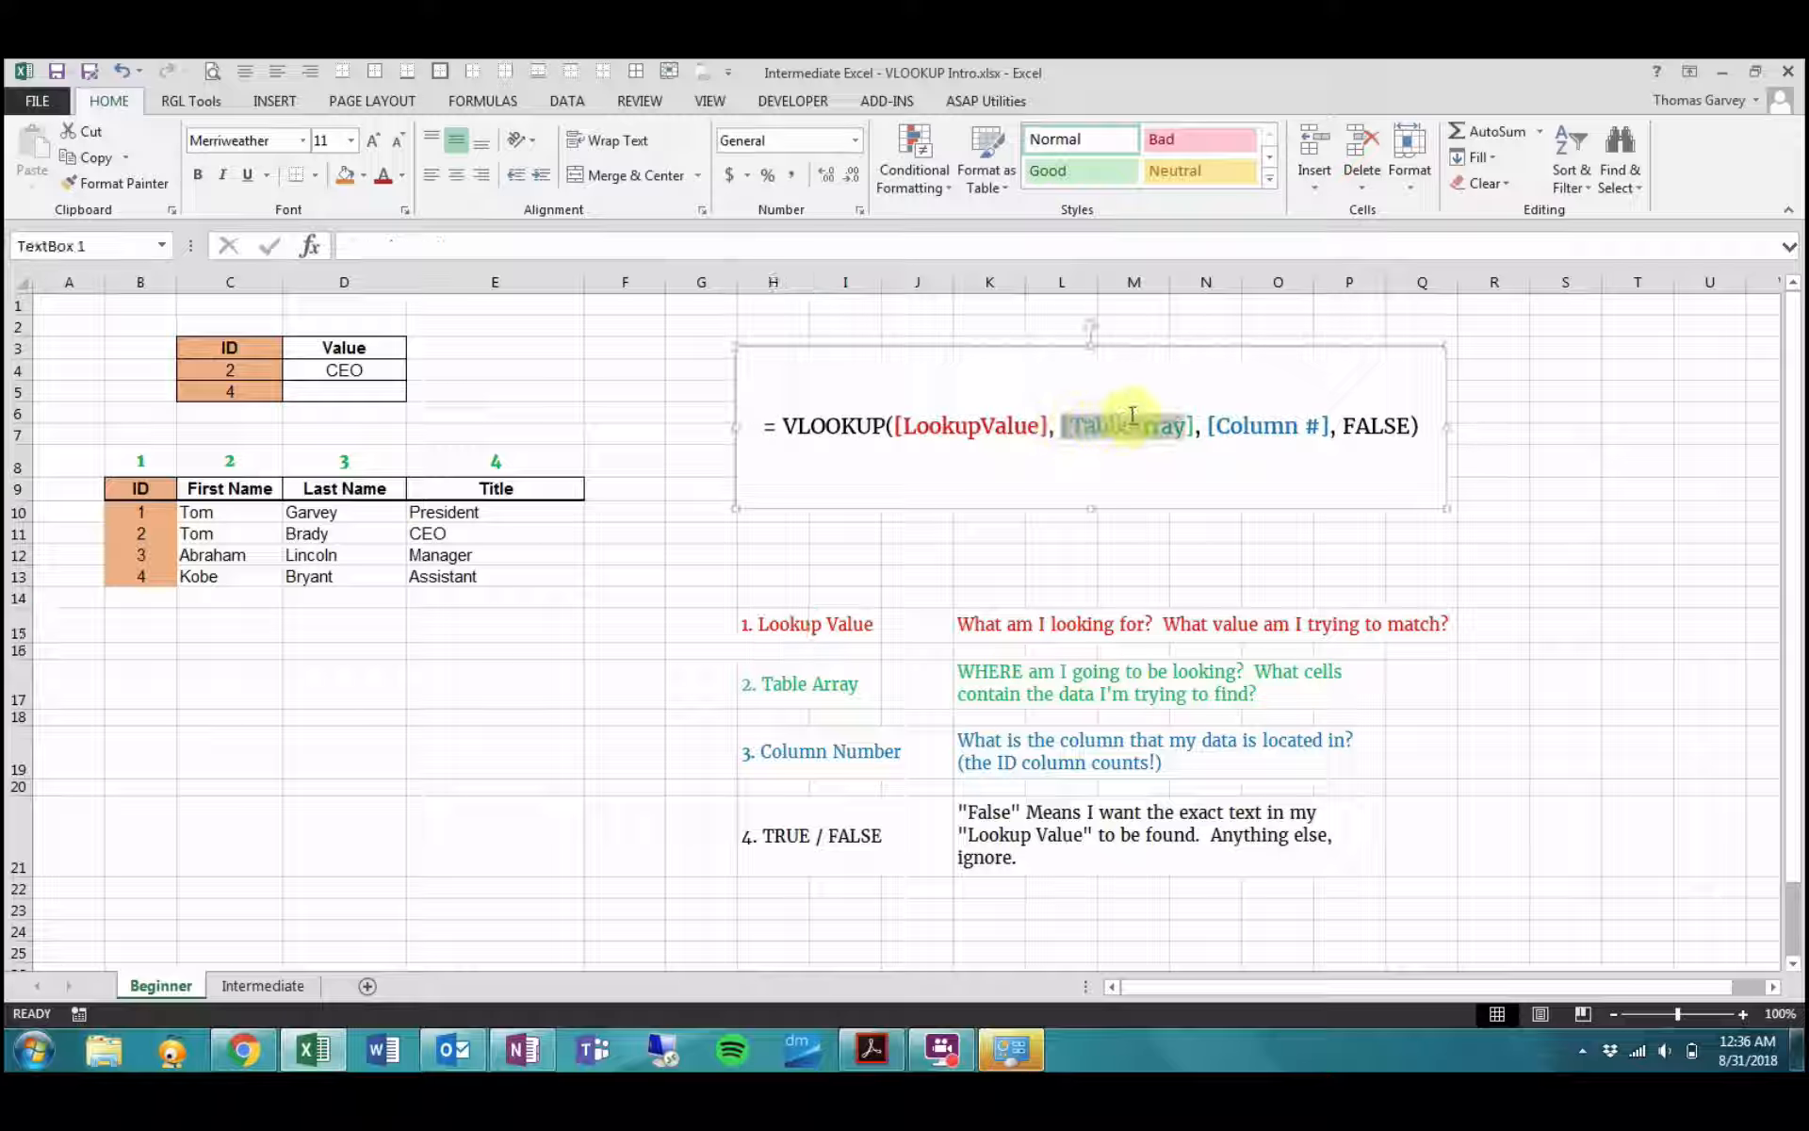
{"action": "left_click", "coordinate": [1096, 425]}
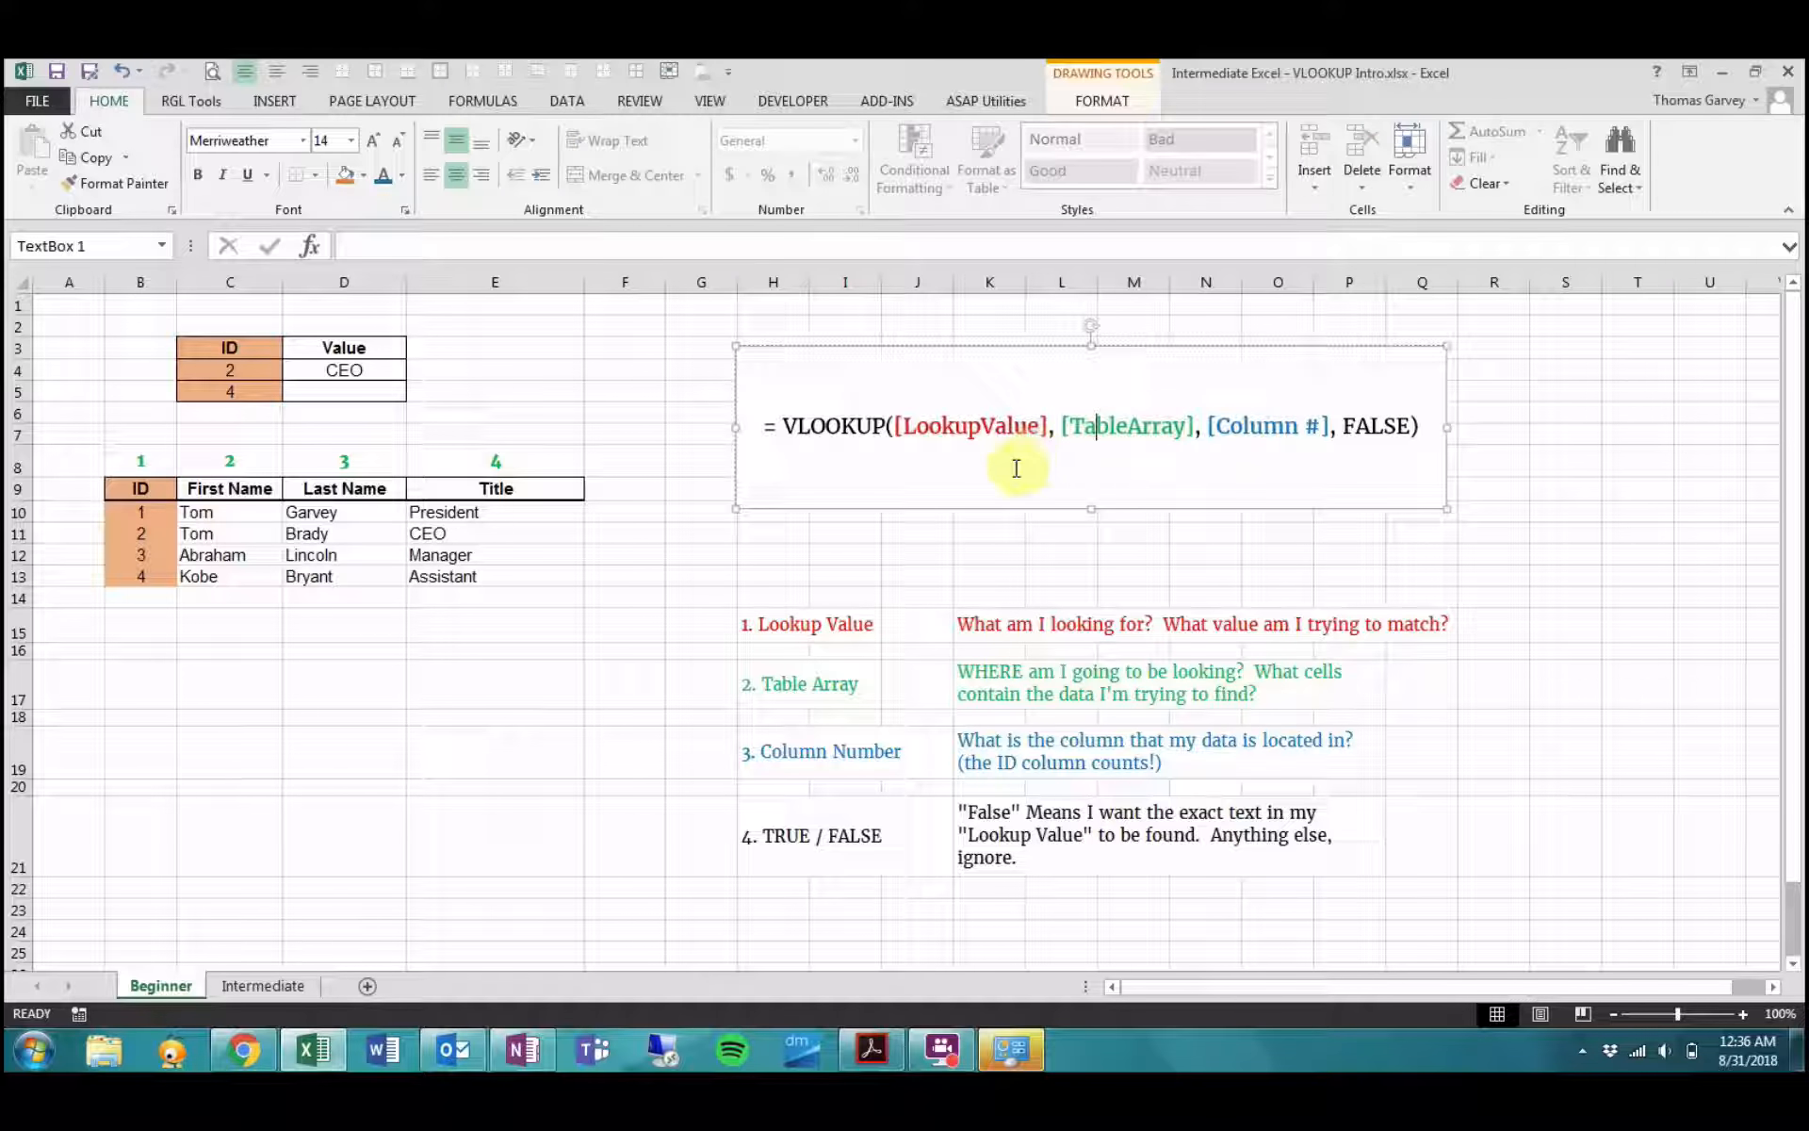
{"action": "left_click", "coordinate": [960, 526]}
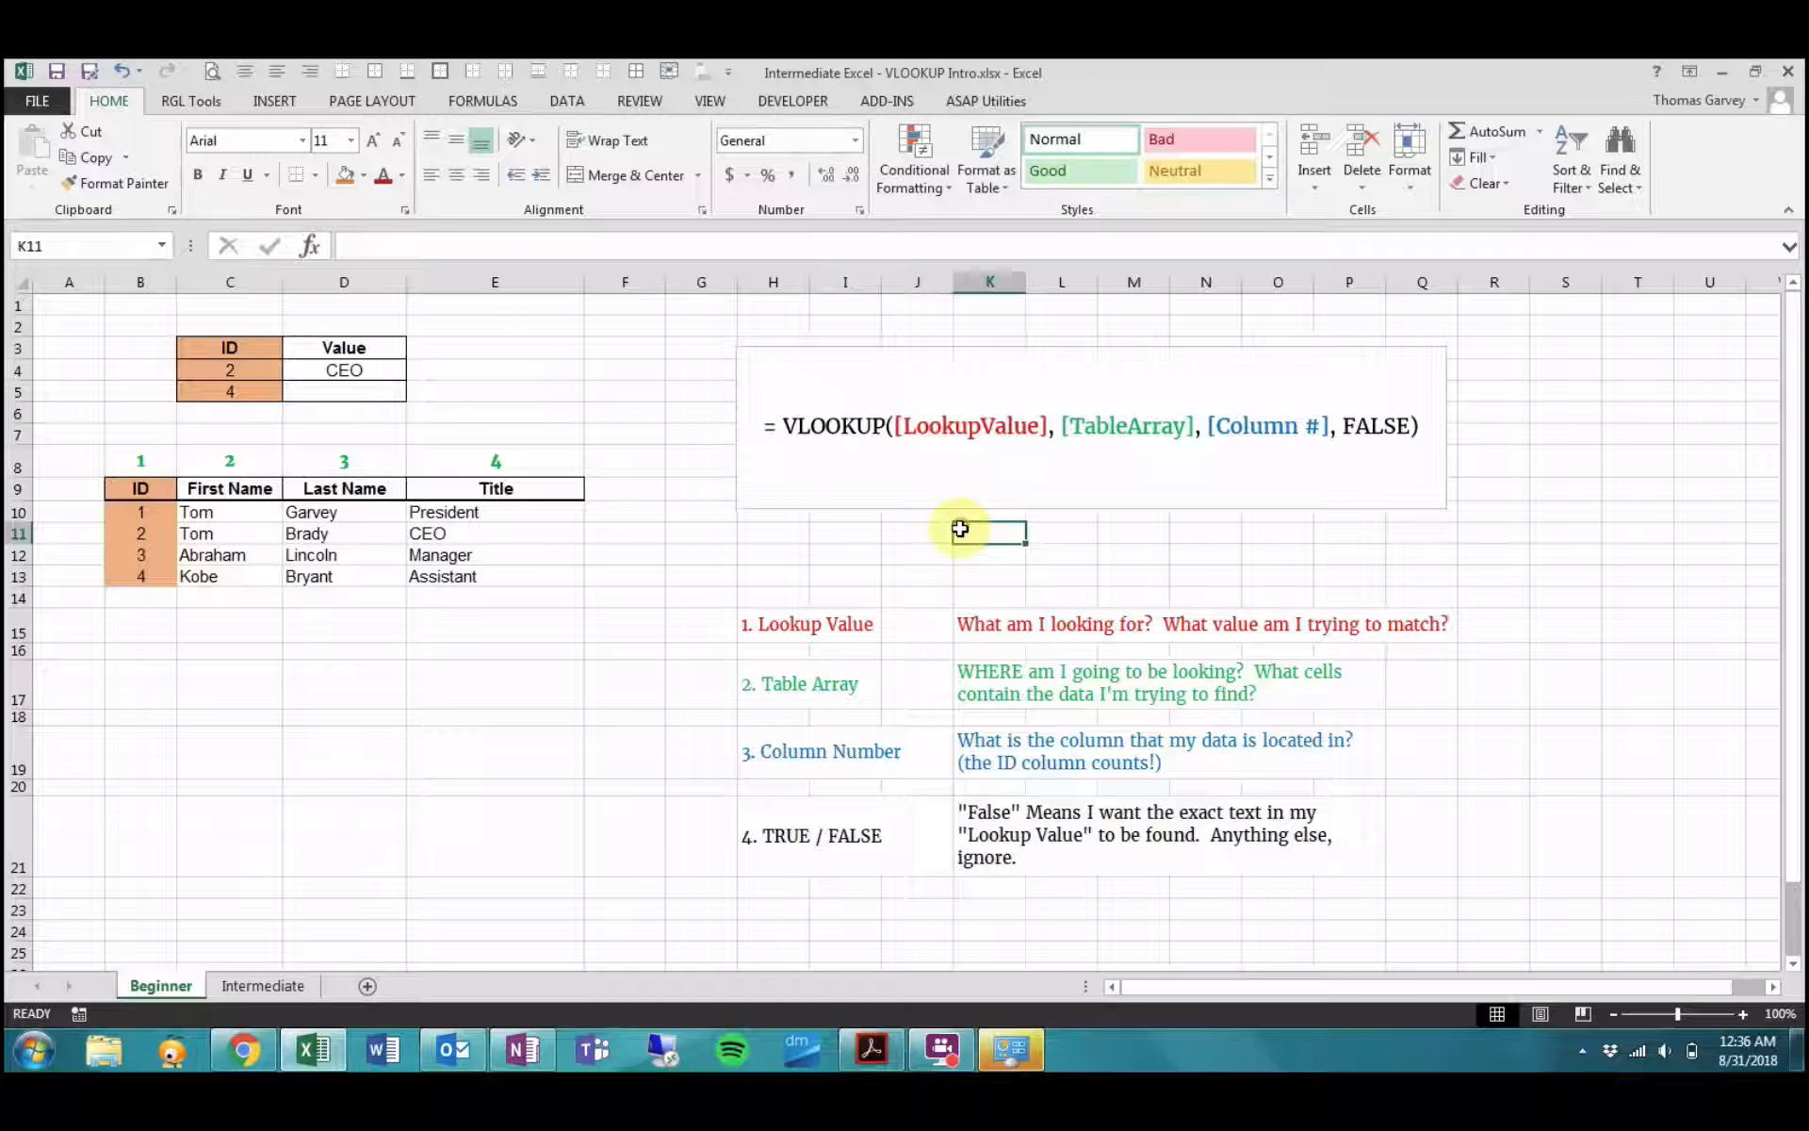
{"action": "left_click", "coordinate": [976, 694]}
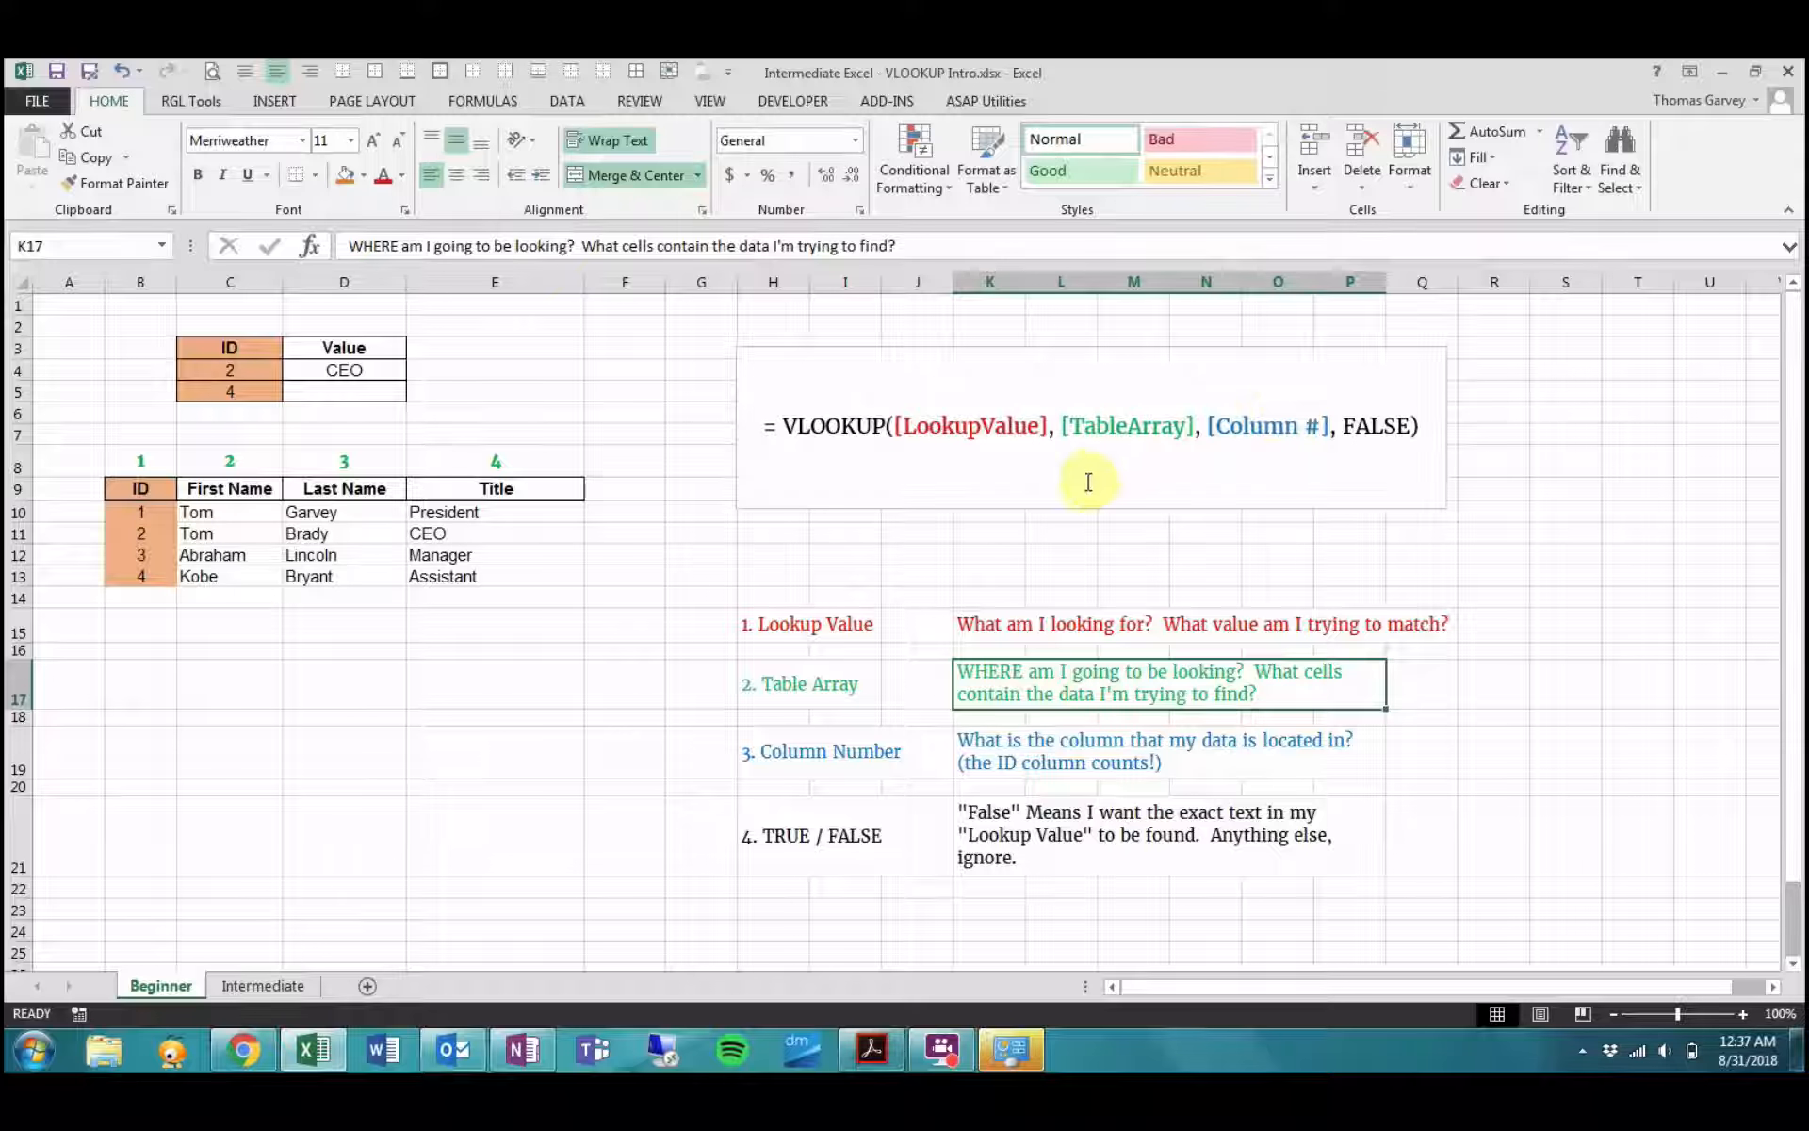
{"action": "left_click", "coordinate": [789, 834]}
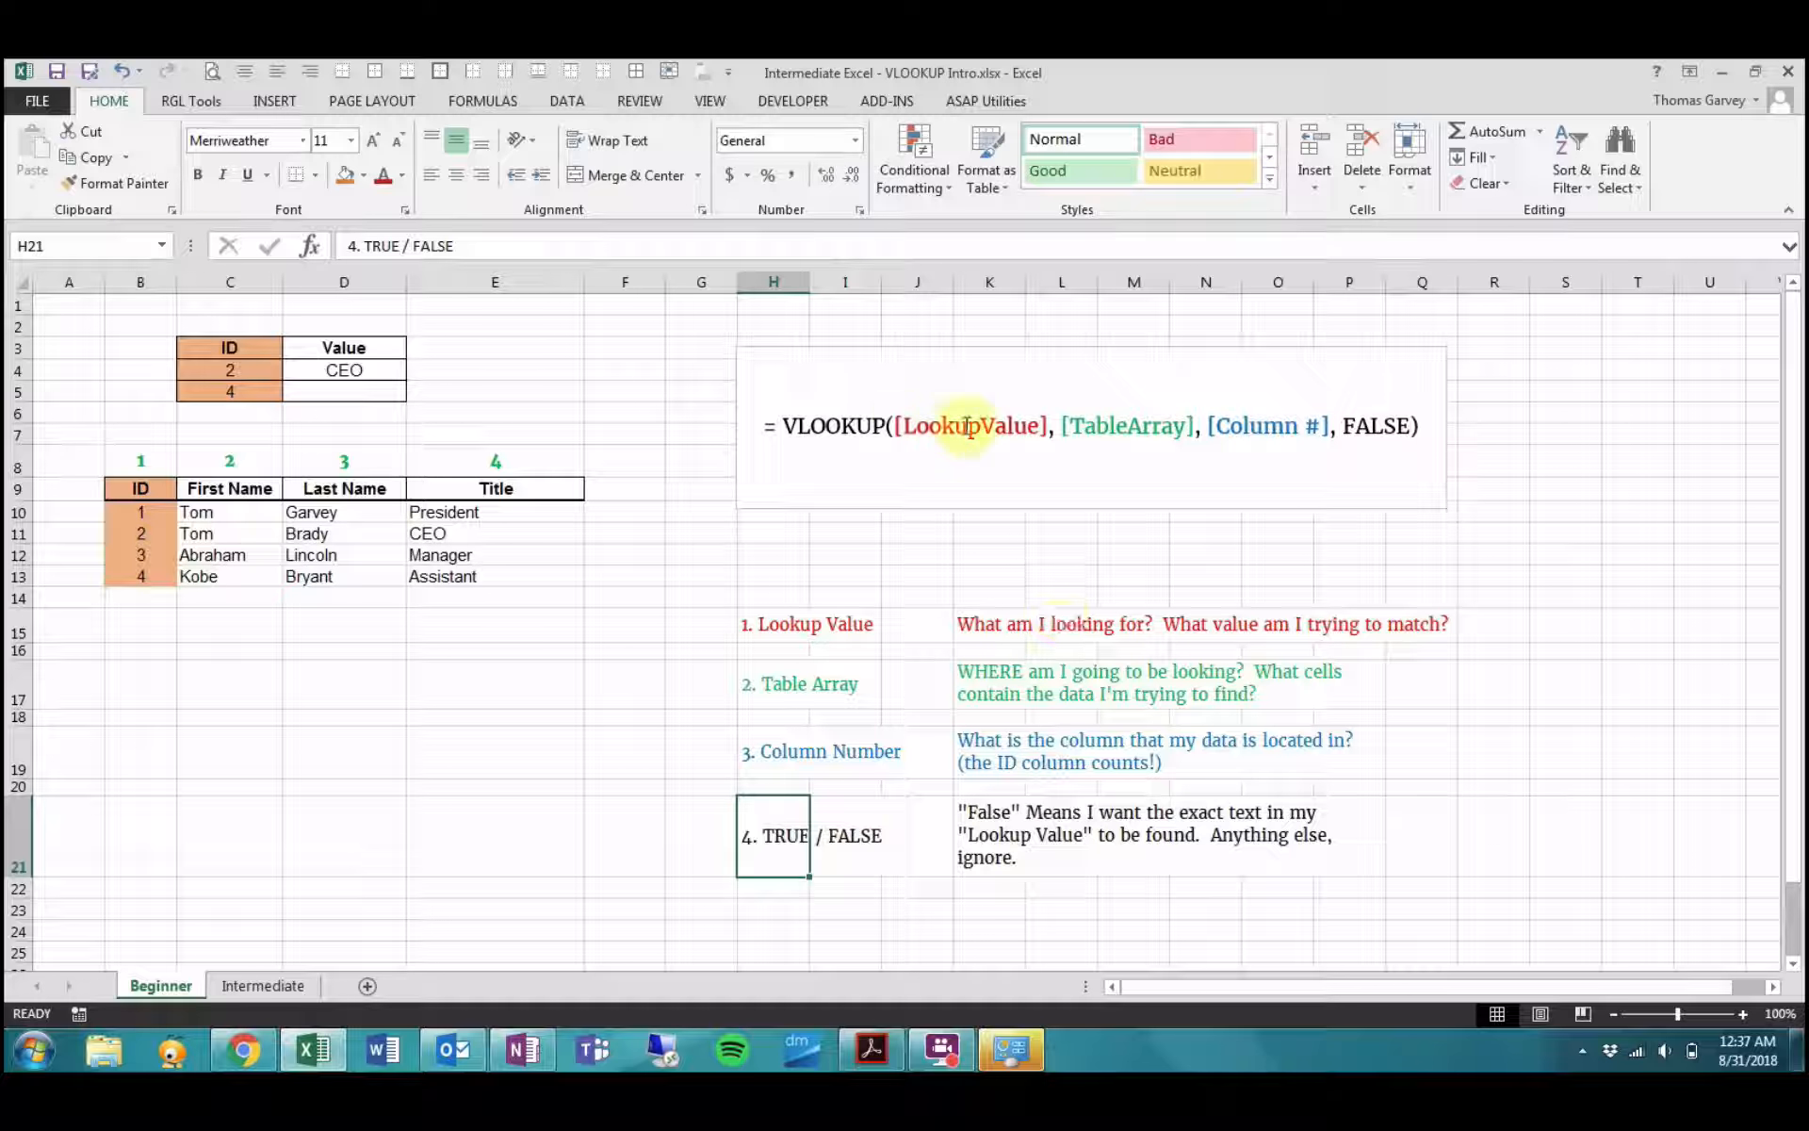
{"action": "left_click", "coordinate": [624, 597]}
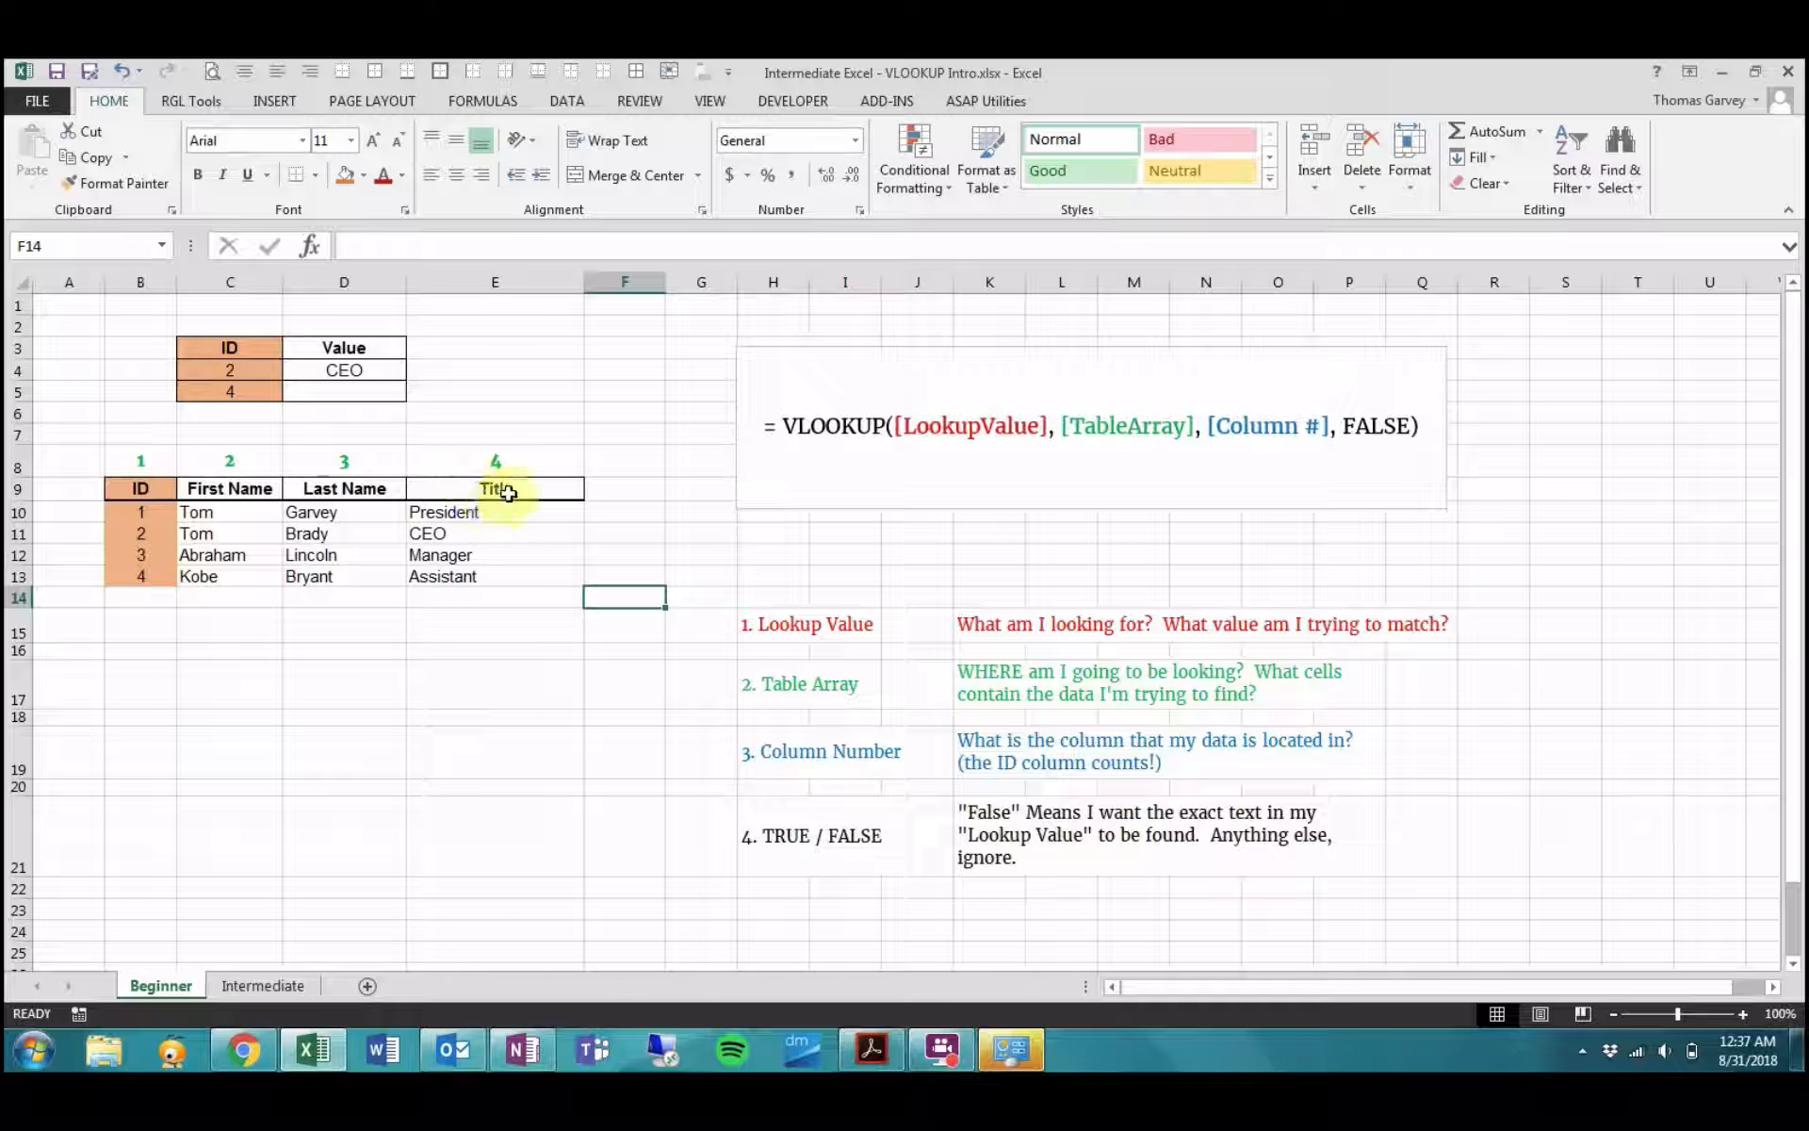
- Start a VLOOKUP formula in D5 with the ID in C5 as the lookup value
{"action": "left_click_drag", "start_coordinate": [497, 485], "coordinate": [507, 575]}
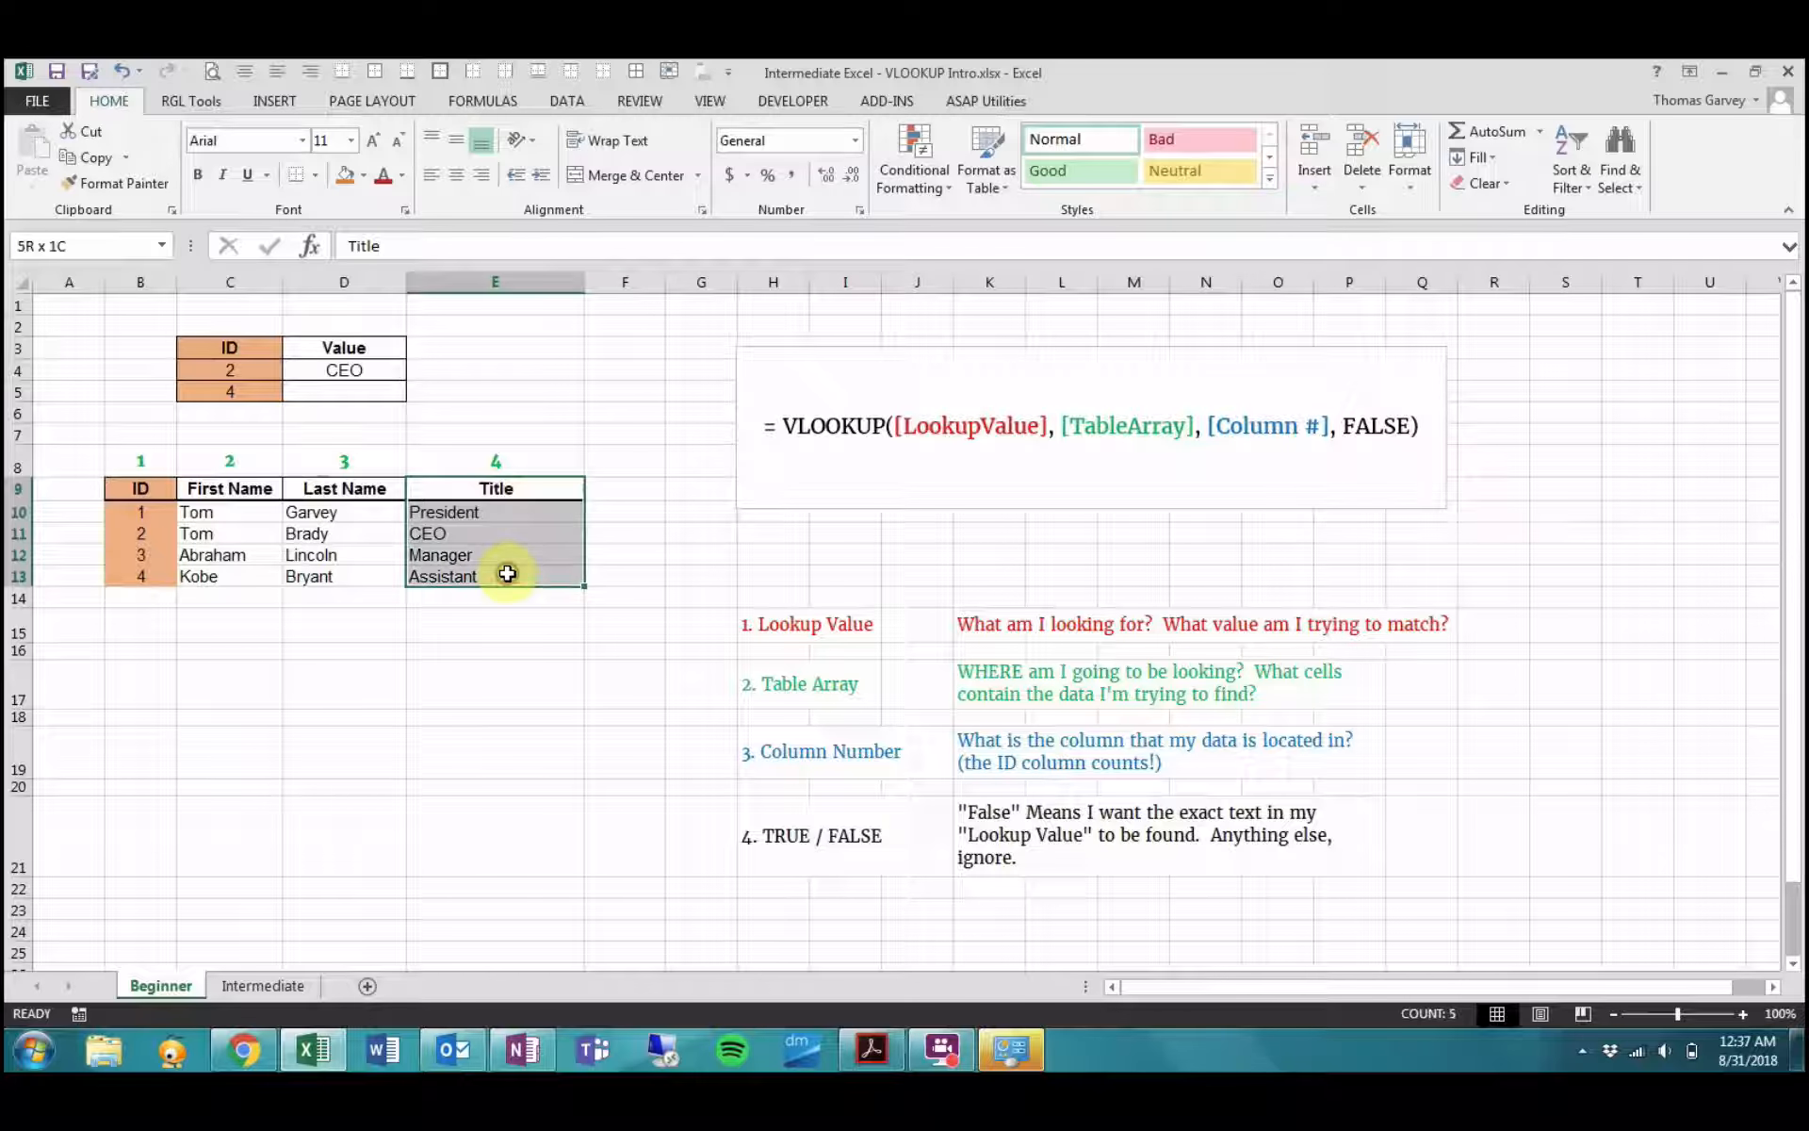
{"action": "left_click", "coordinate": [356, 389]}
{"action": "left_click", "coordinate": [263, 388]}
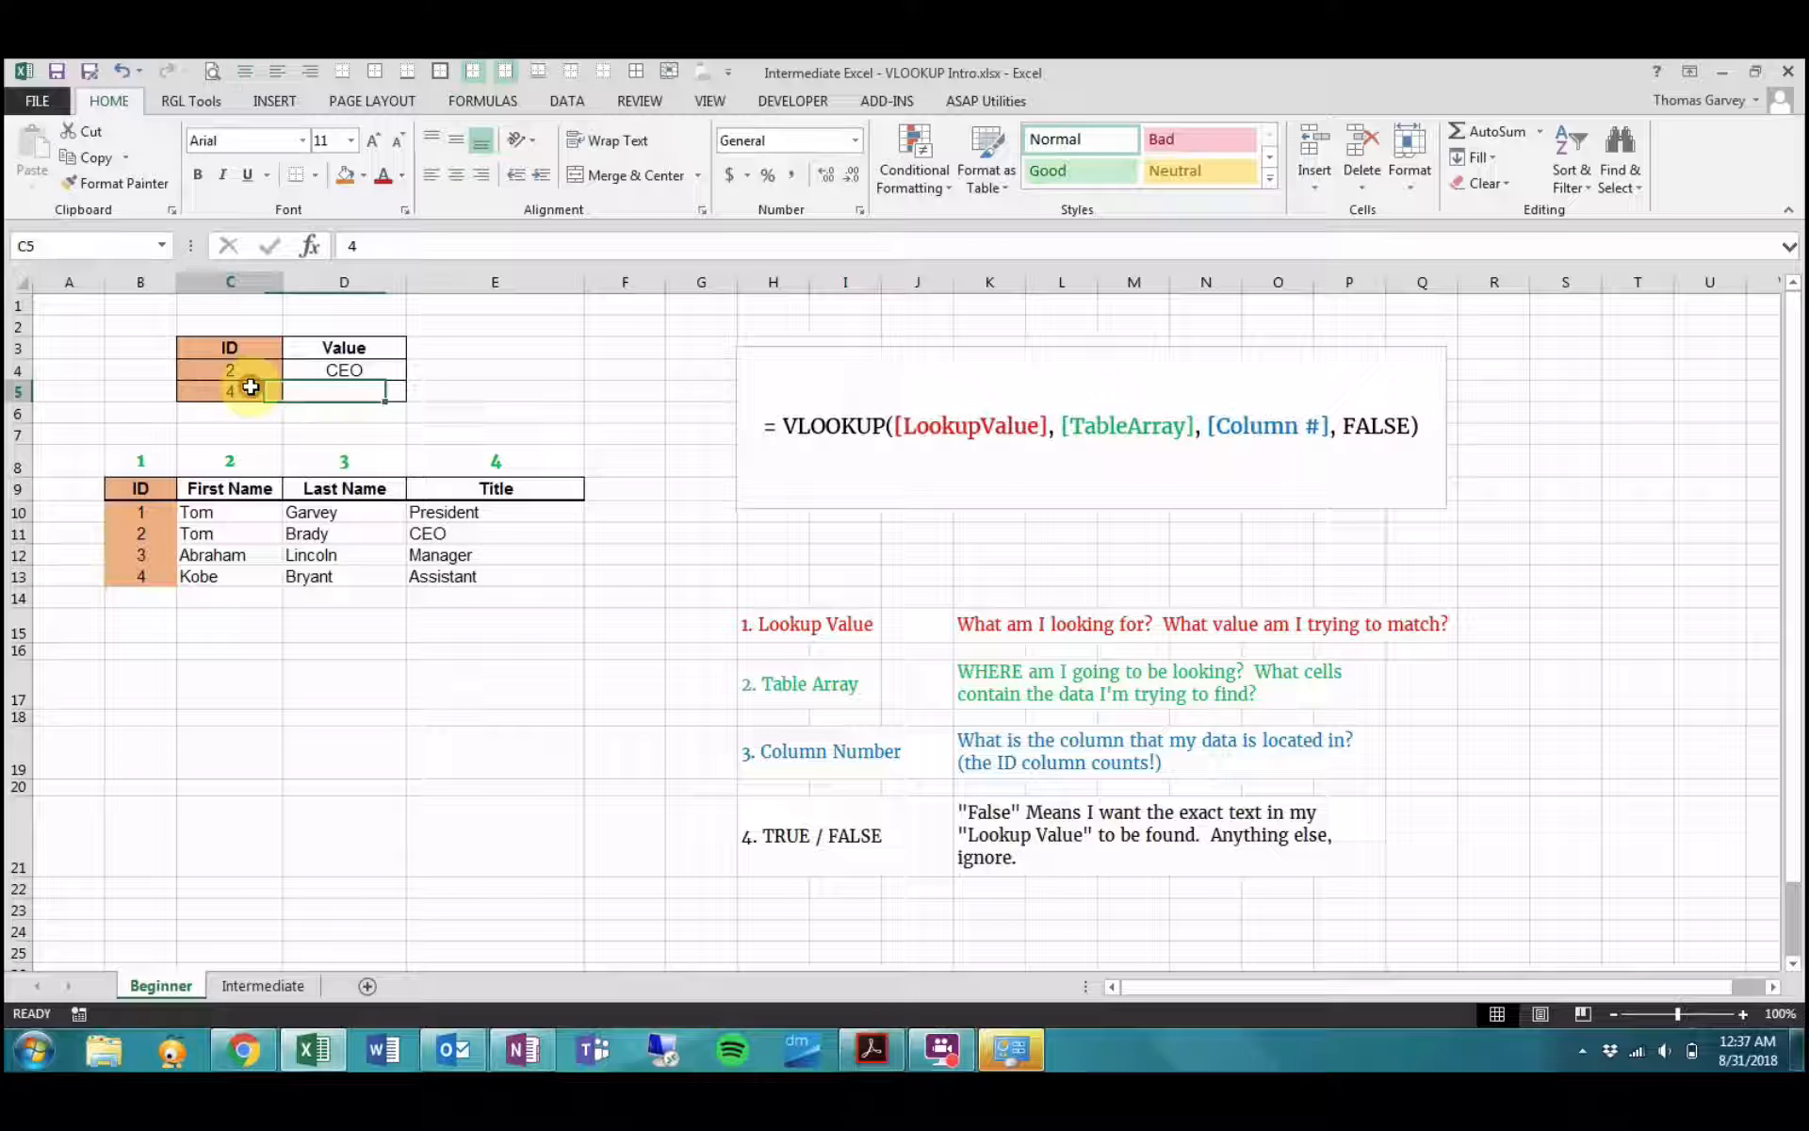
{"action": "left_click", "coordinate": [330, 393]}
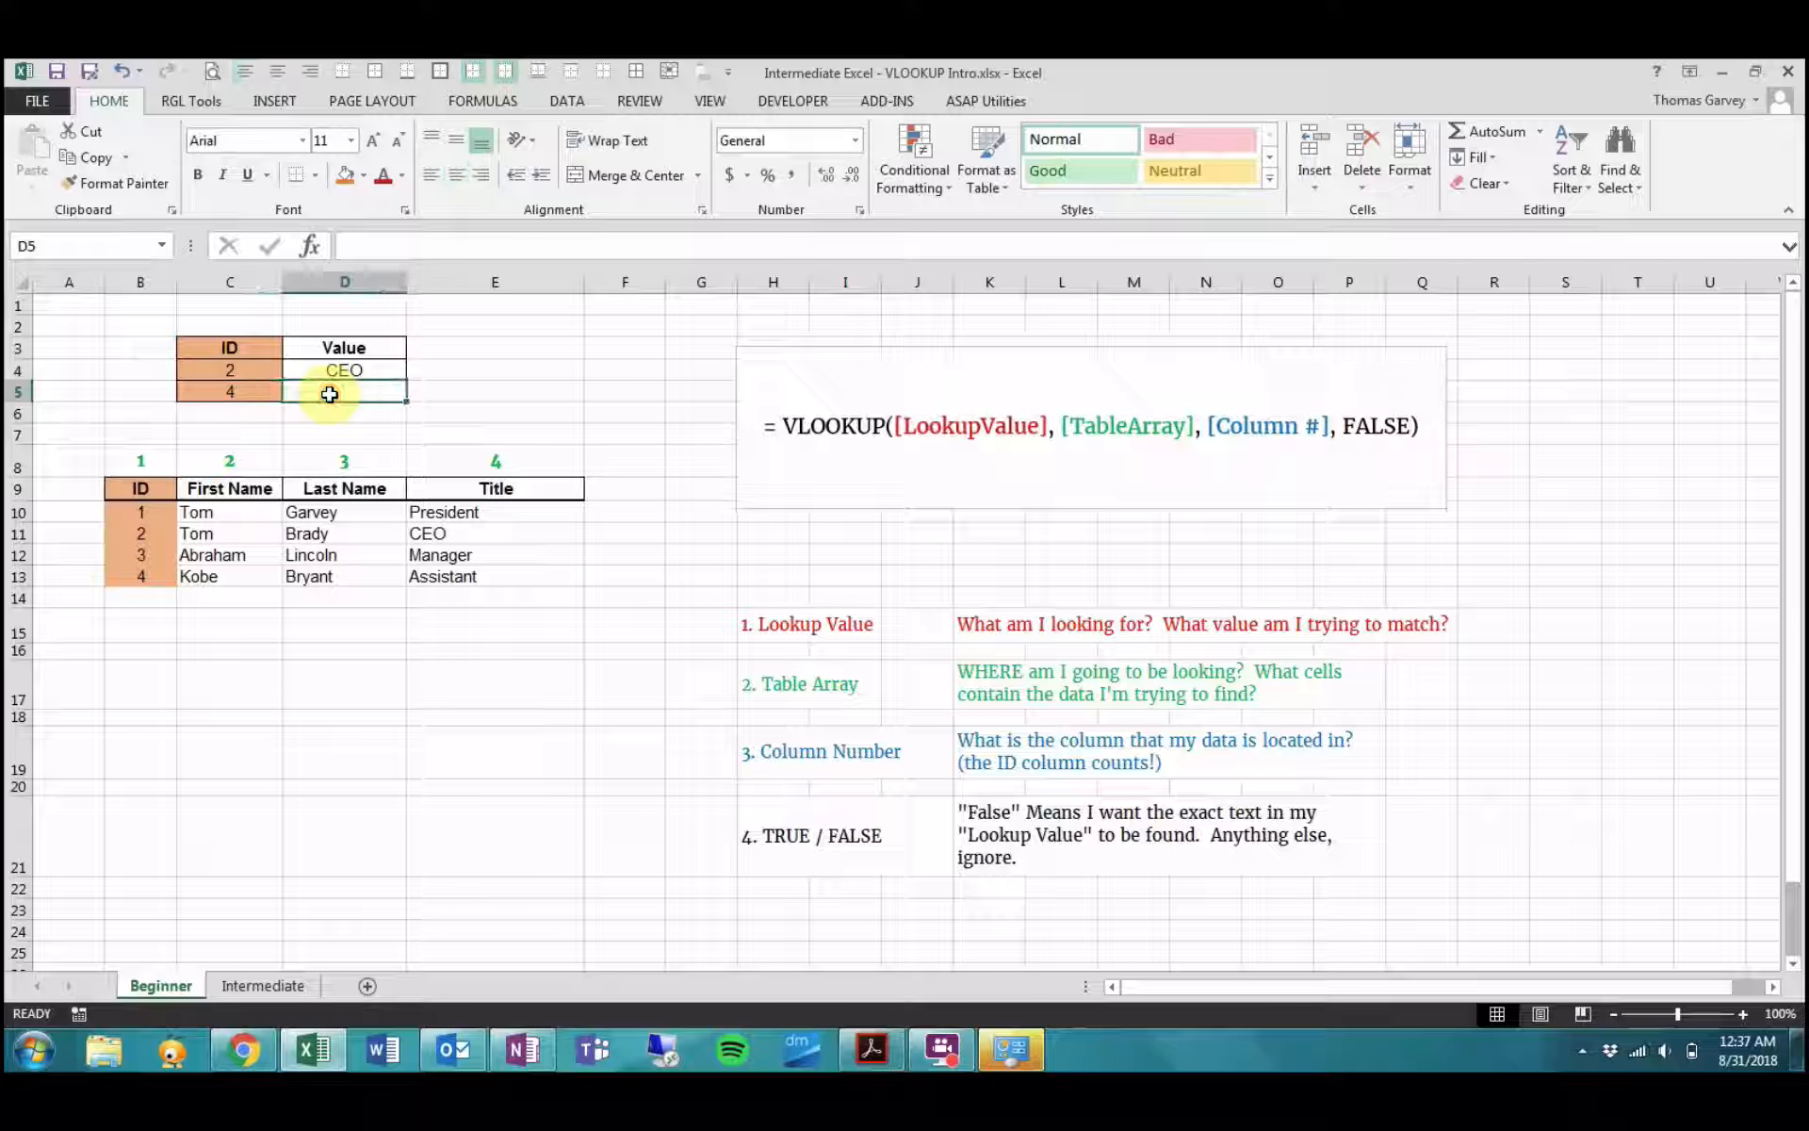
{"action": "type", "text": "="}
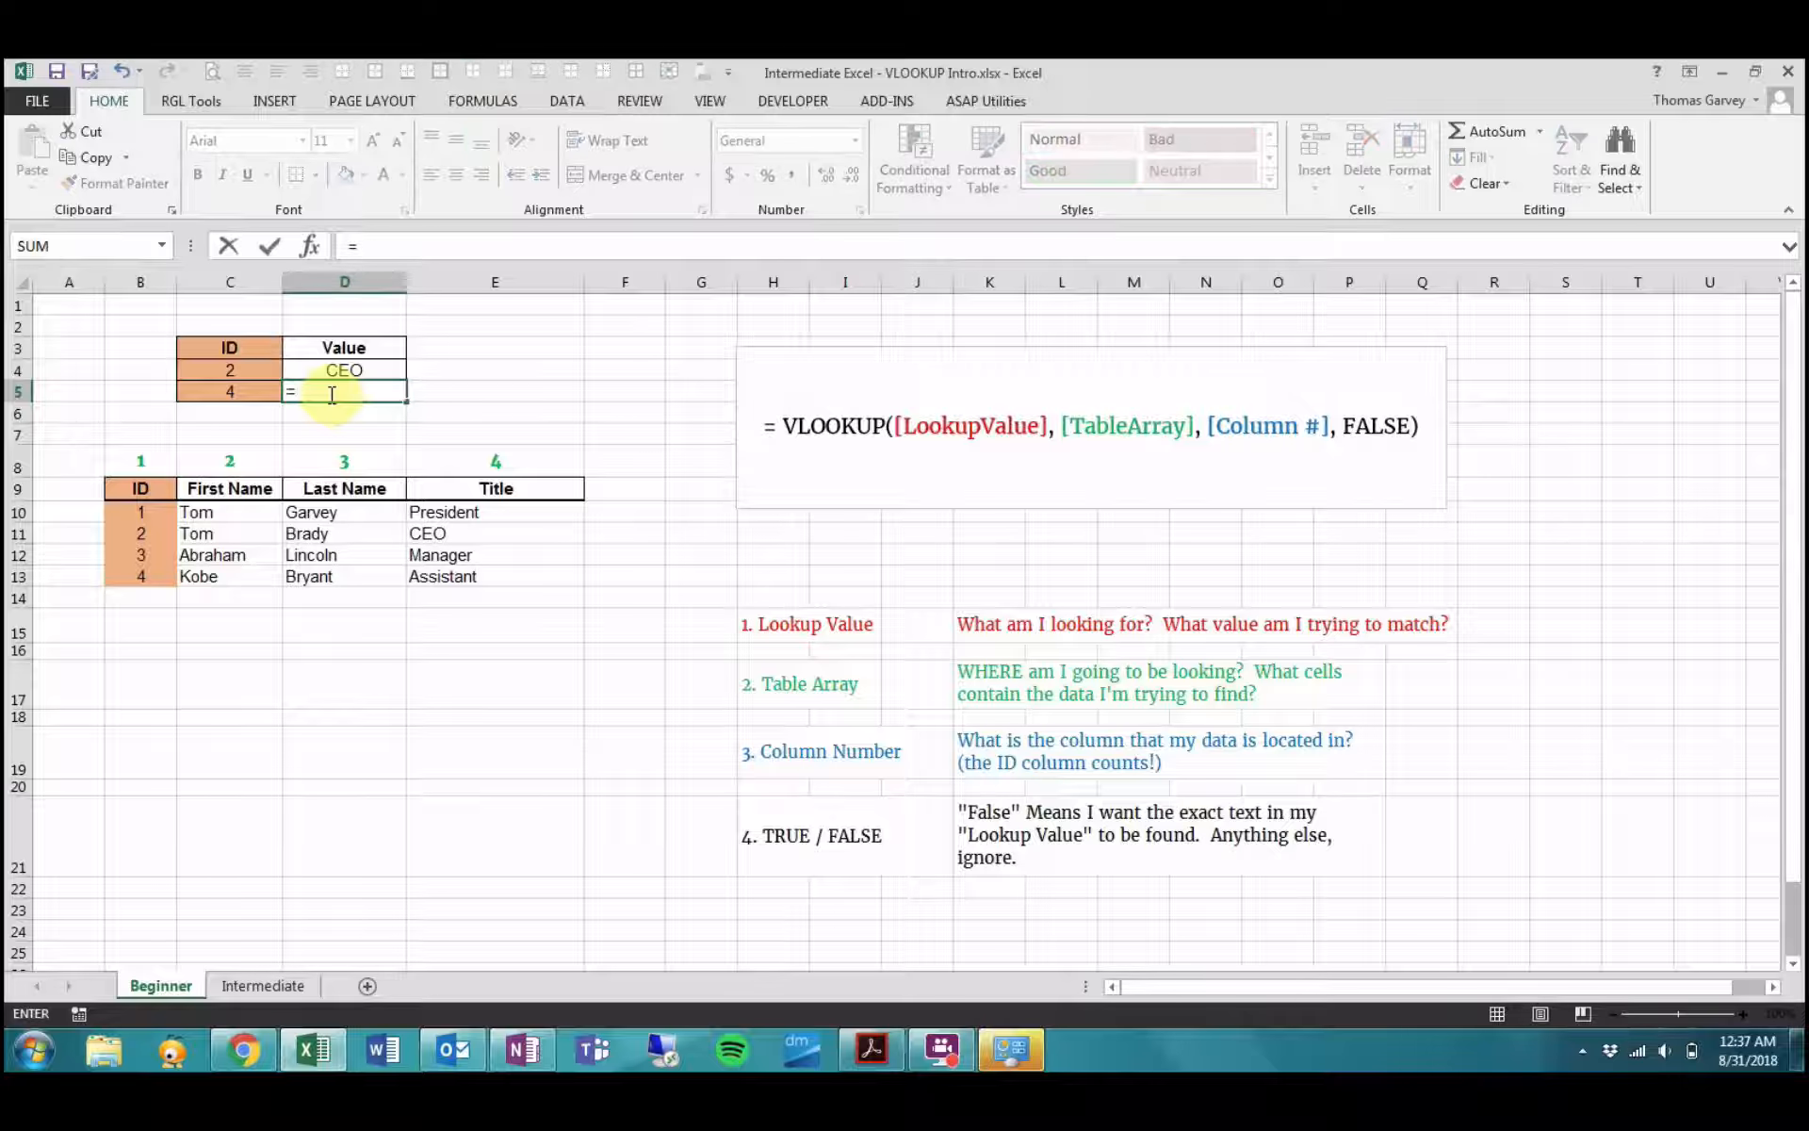
{"action": "type", "text": "vl"}
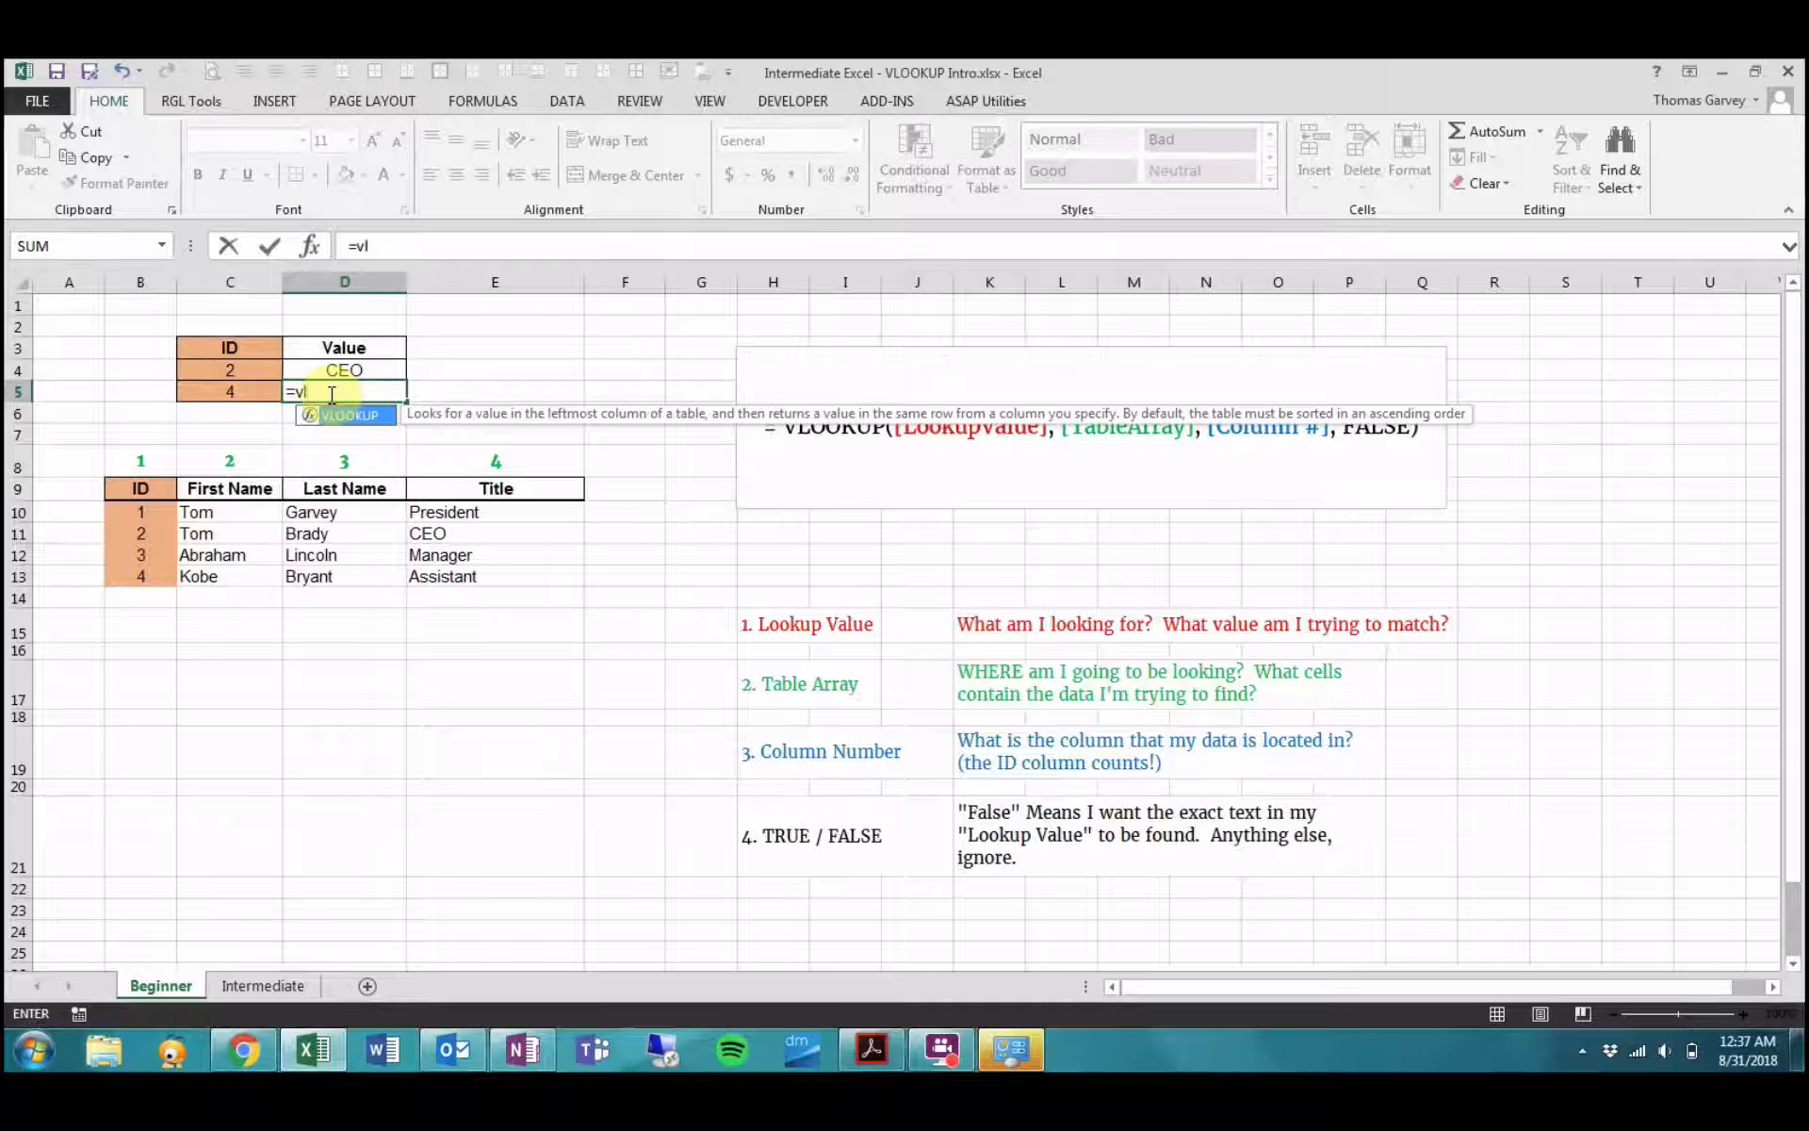
{"action": "type", "text": "ookup("}
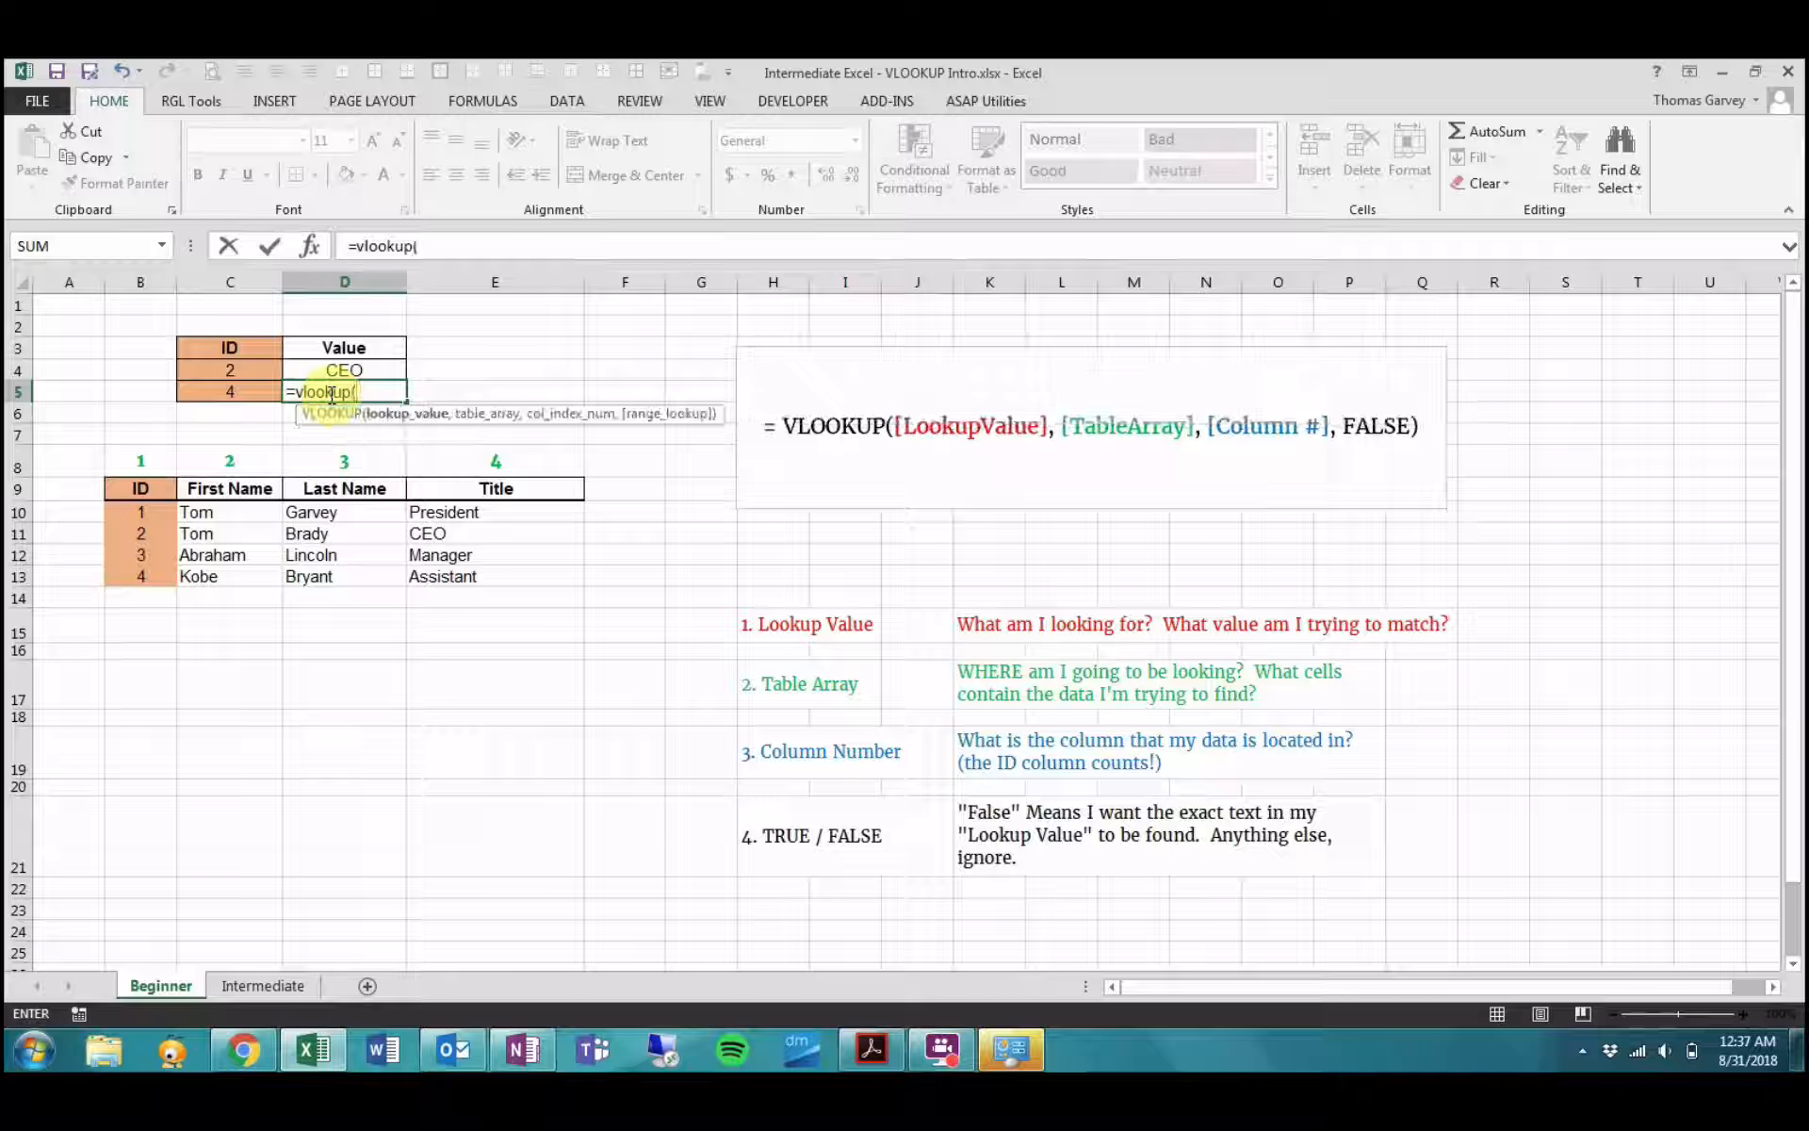
{"action": "left_click", "coordinate": [236, 393]}
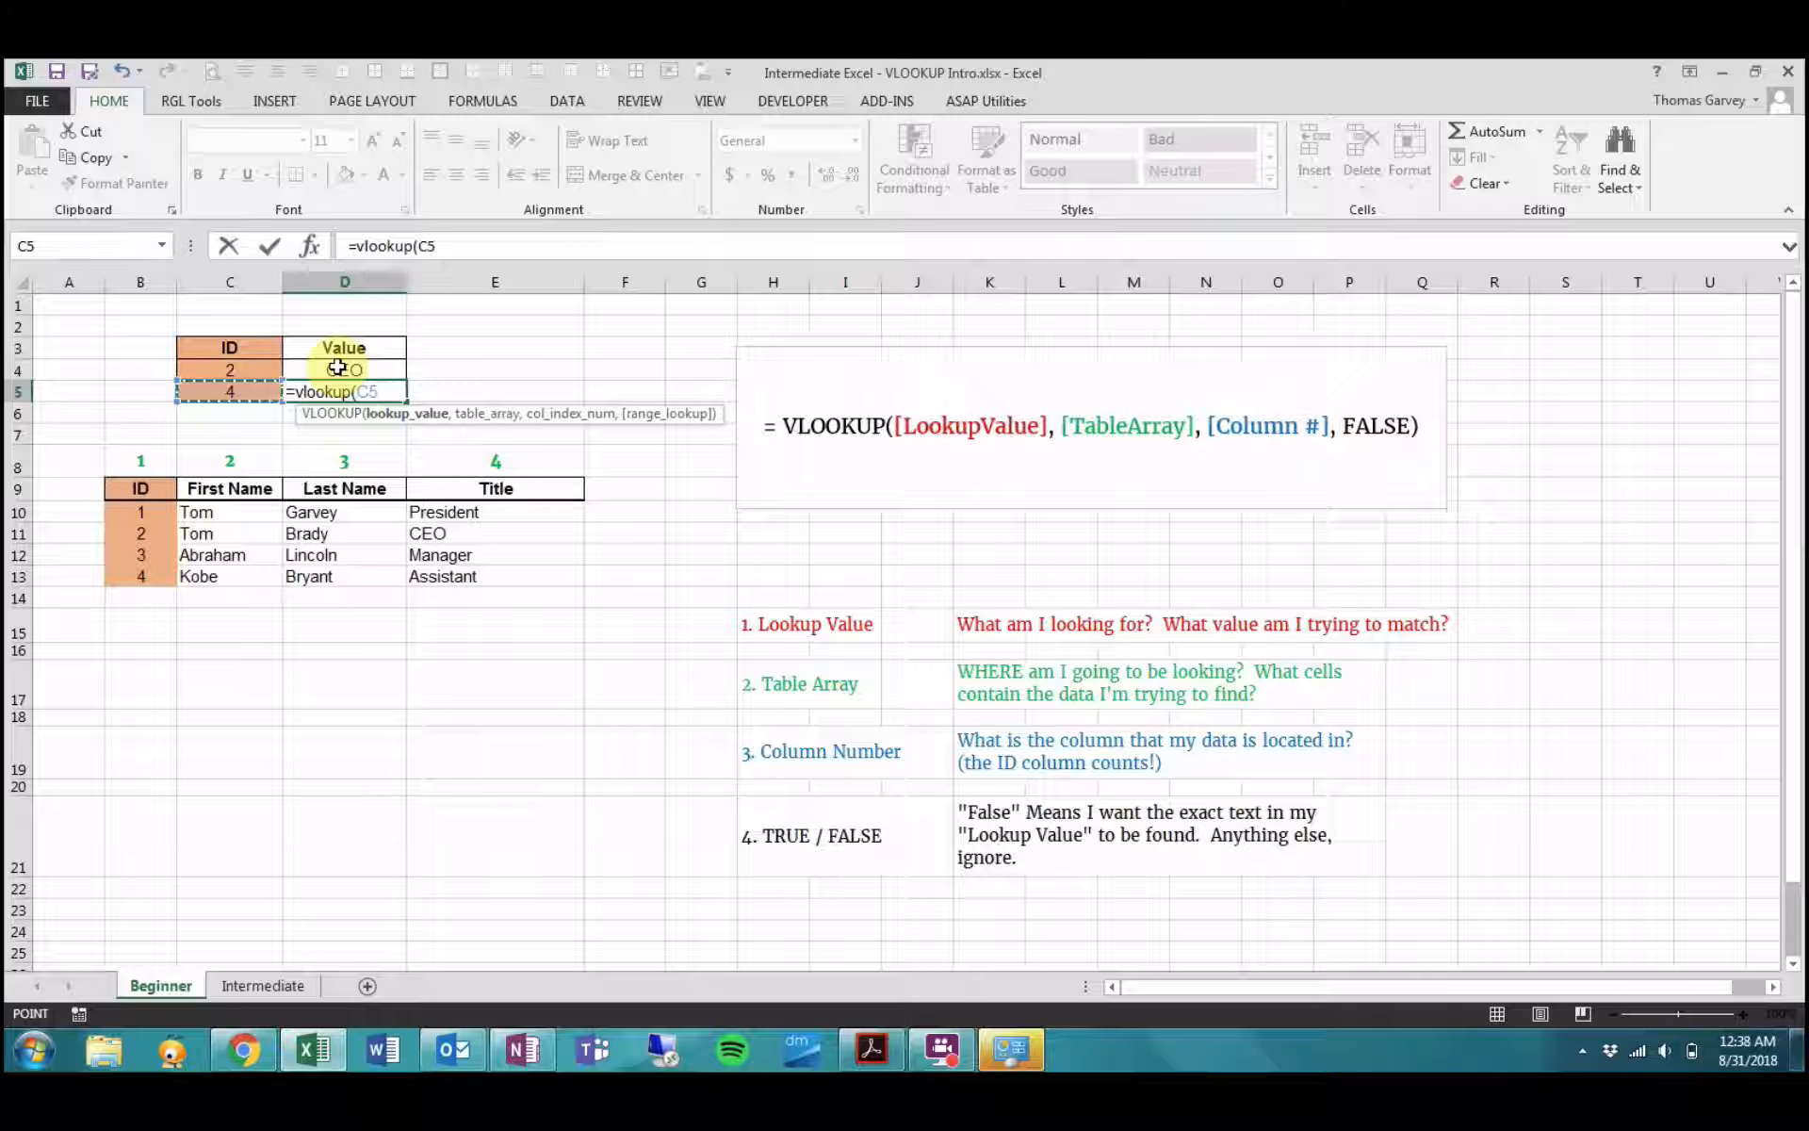
{"action": "type", "text": ","}
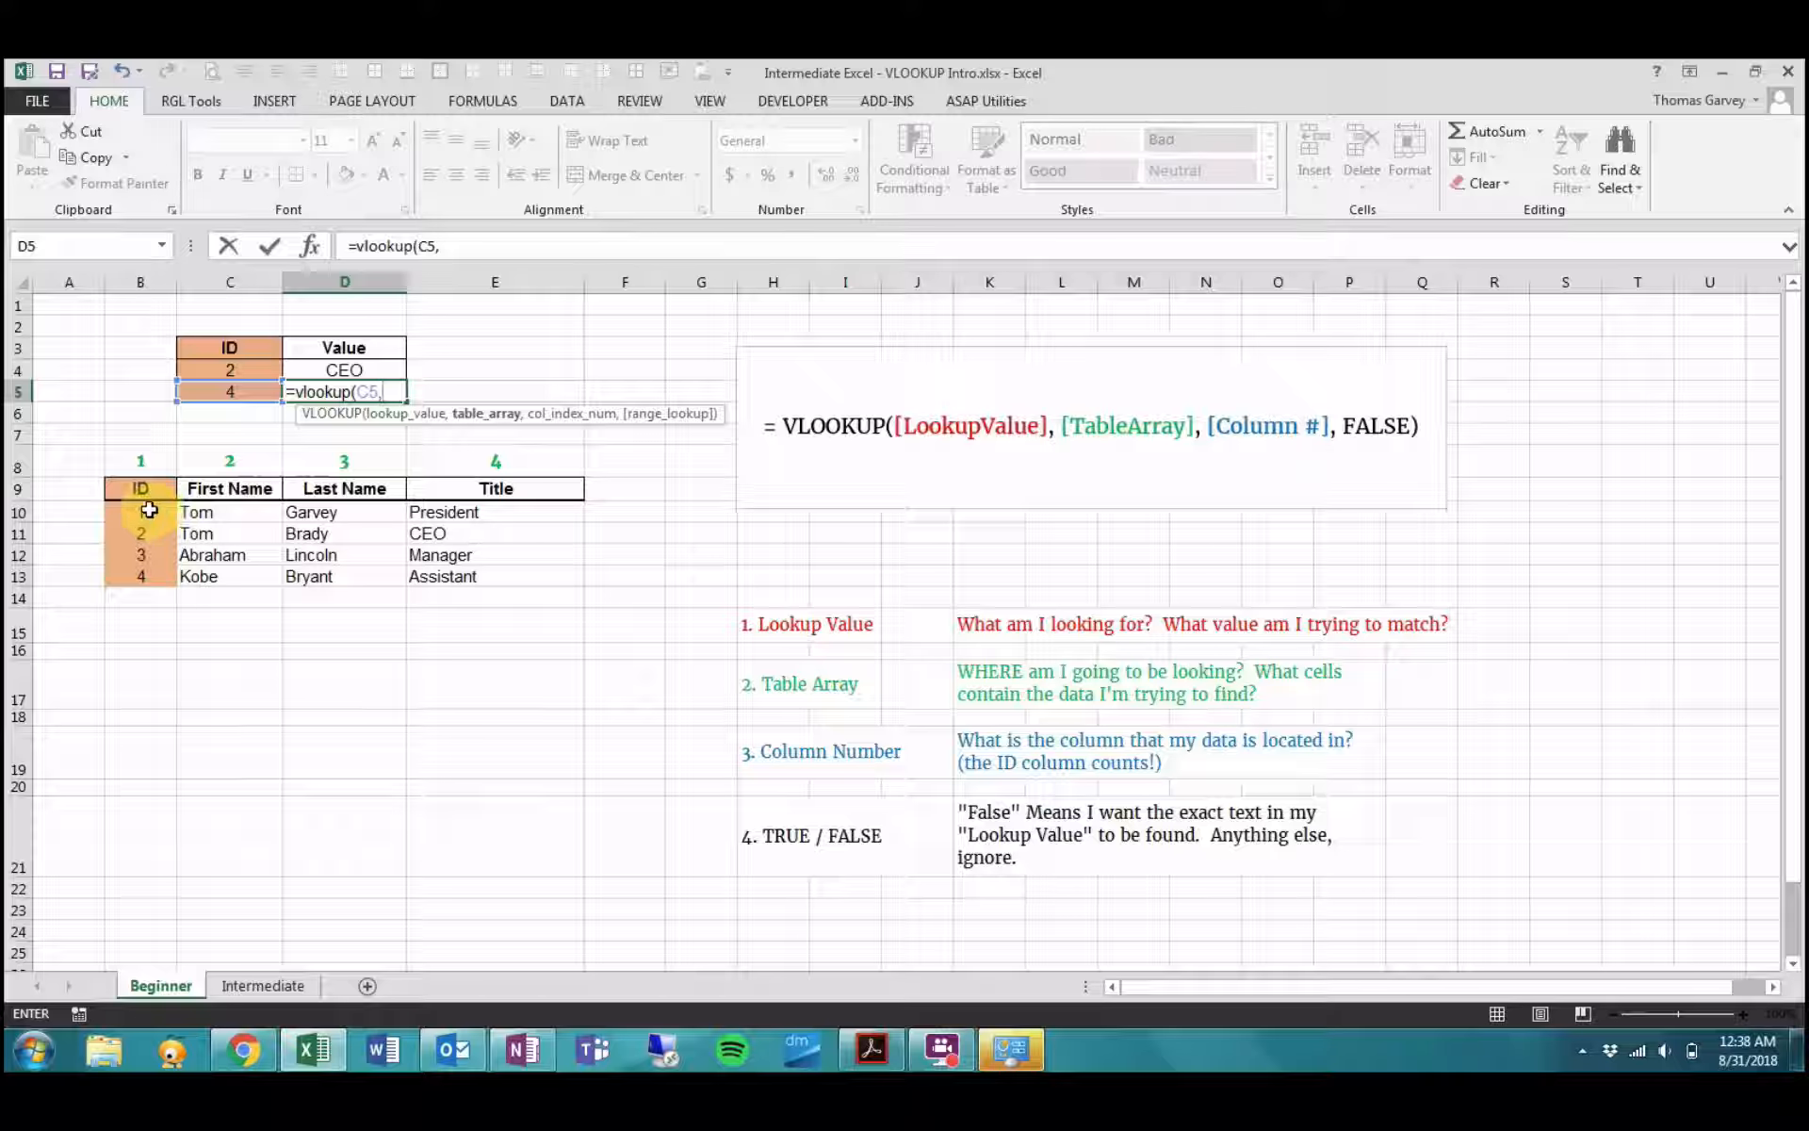
- Complete the D5 formula with table array B10:E13, column number 4 and FALSE, and center the cell's content
{"action": "left_click_drag", "start_coordinate": [149, 509], "coordinate": [459, 574]}
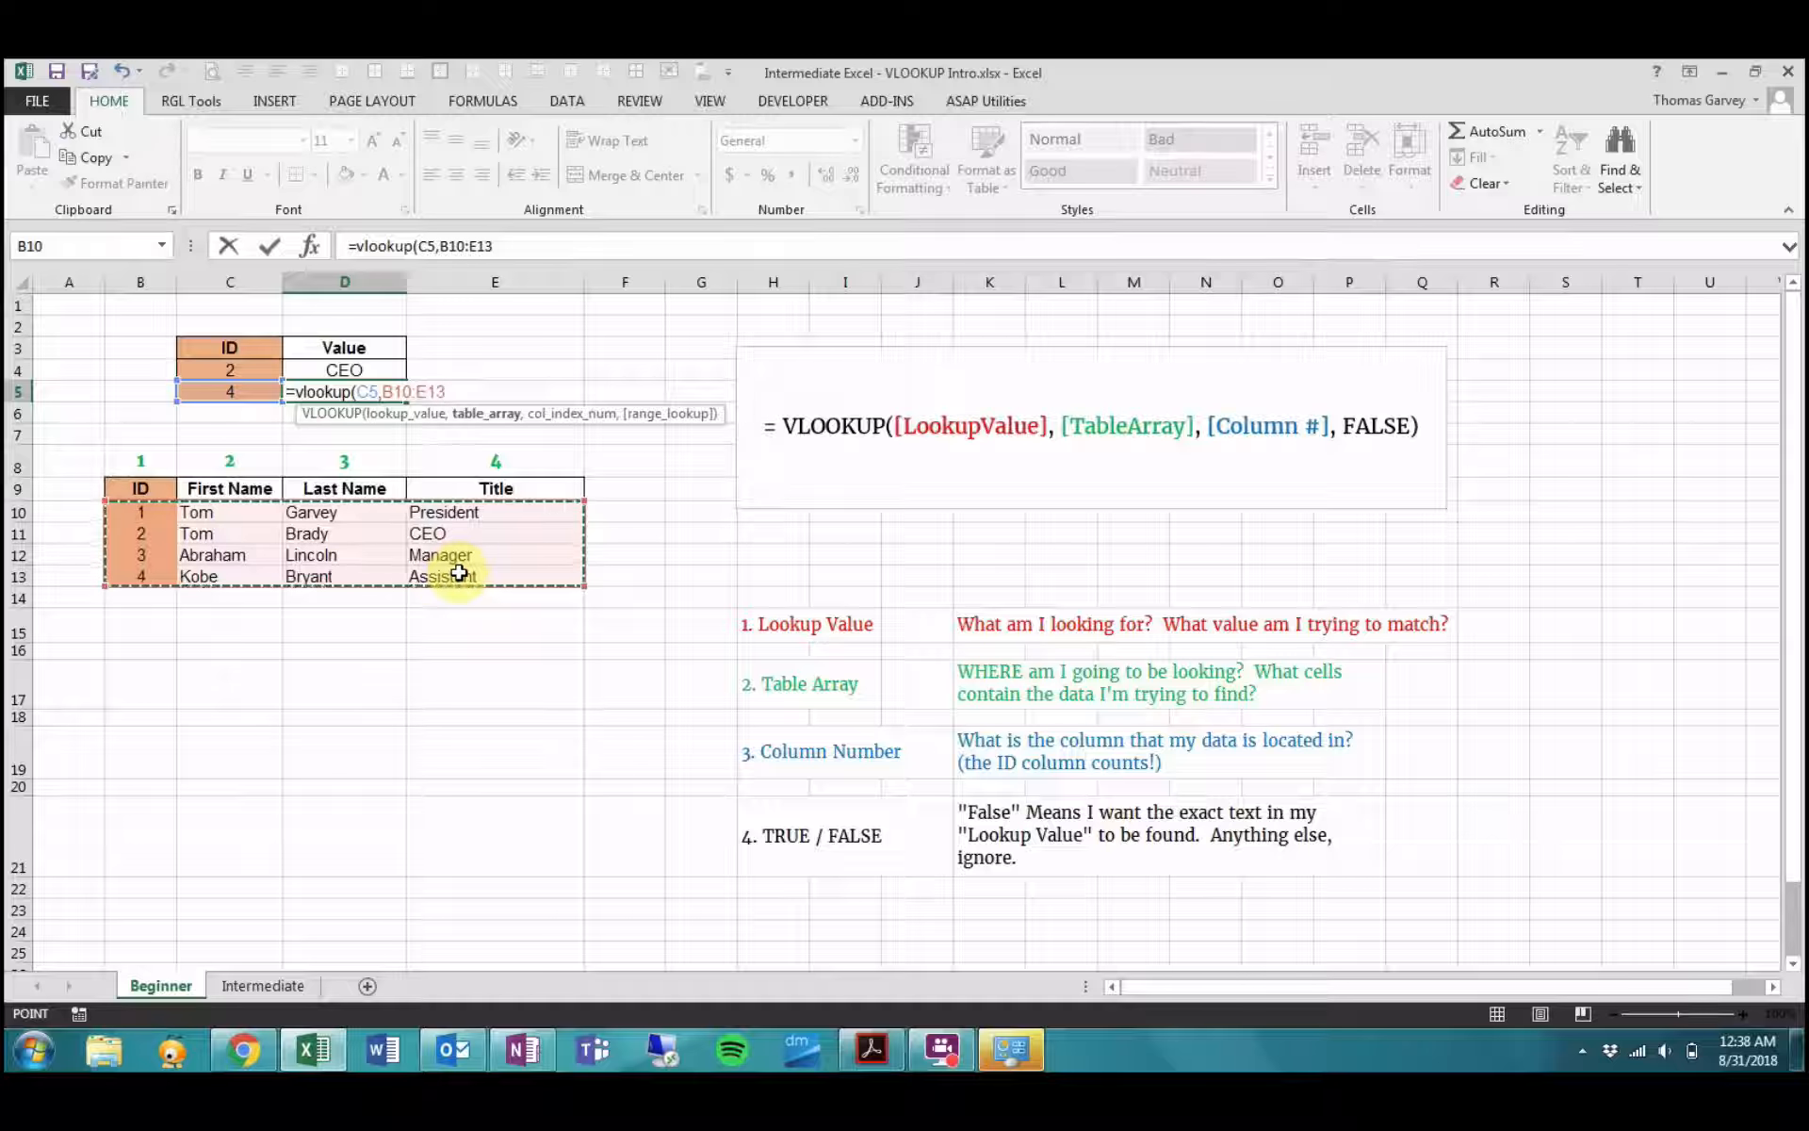
{"action": "type", "text": ","}
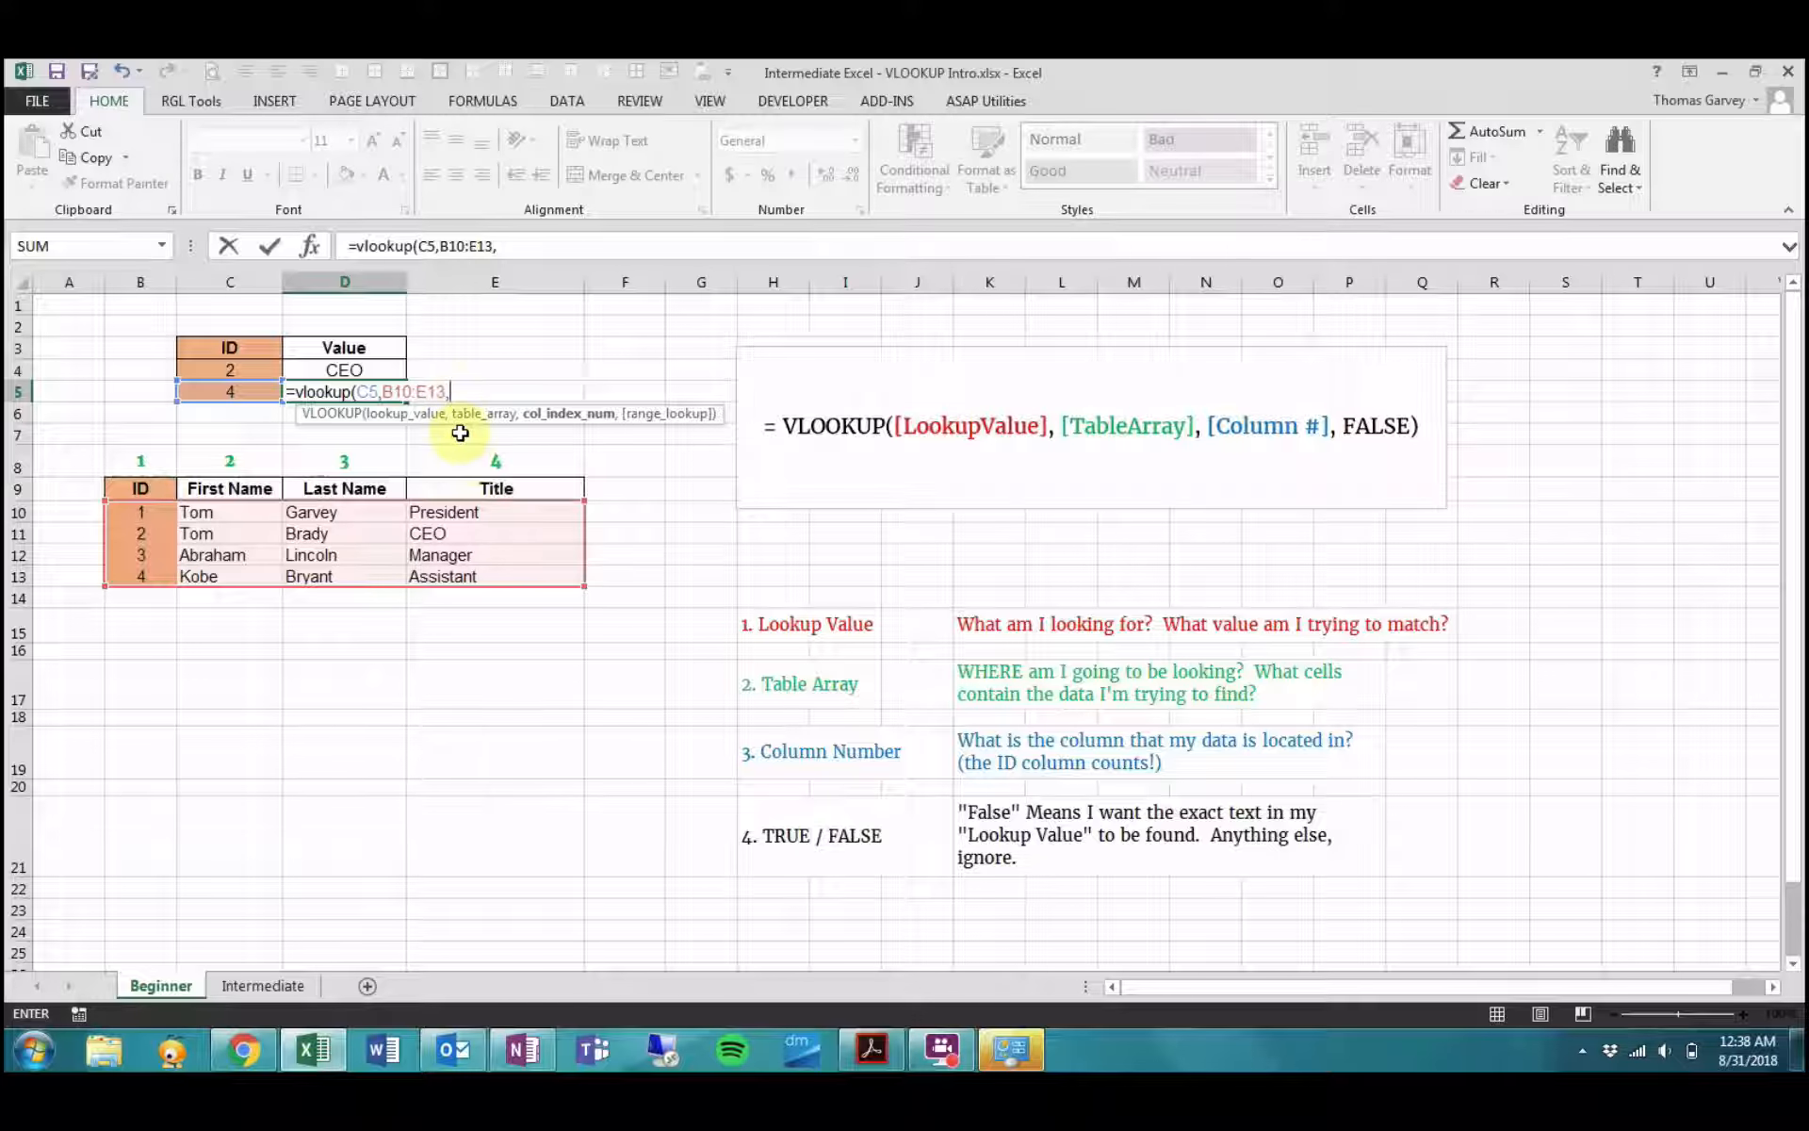
{"action": "type", "text": "4,fa"}
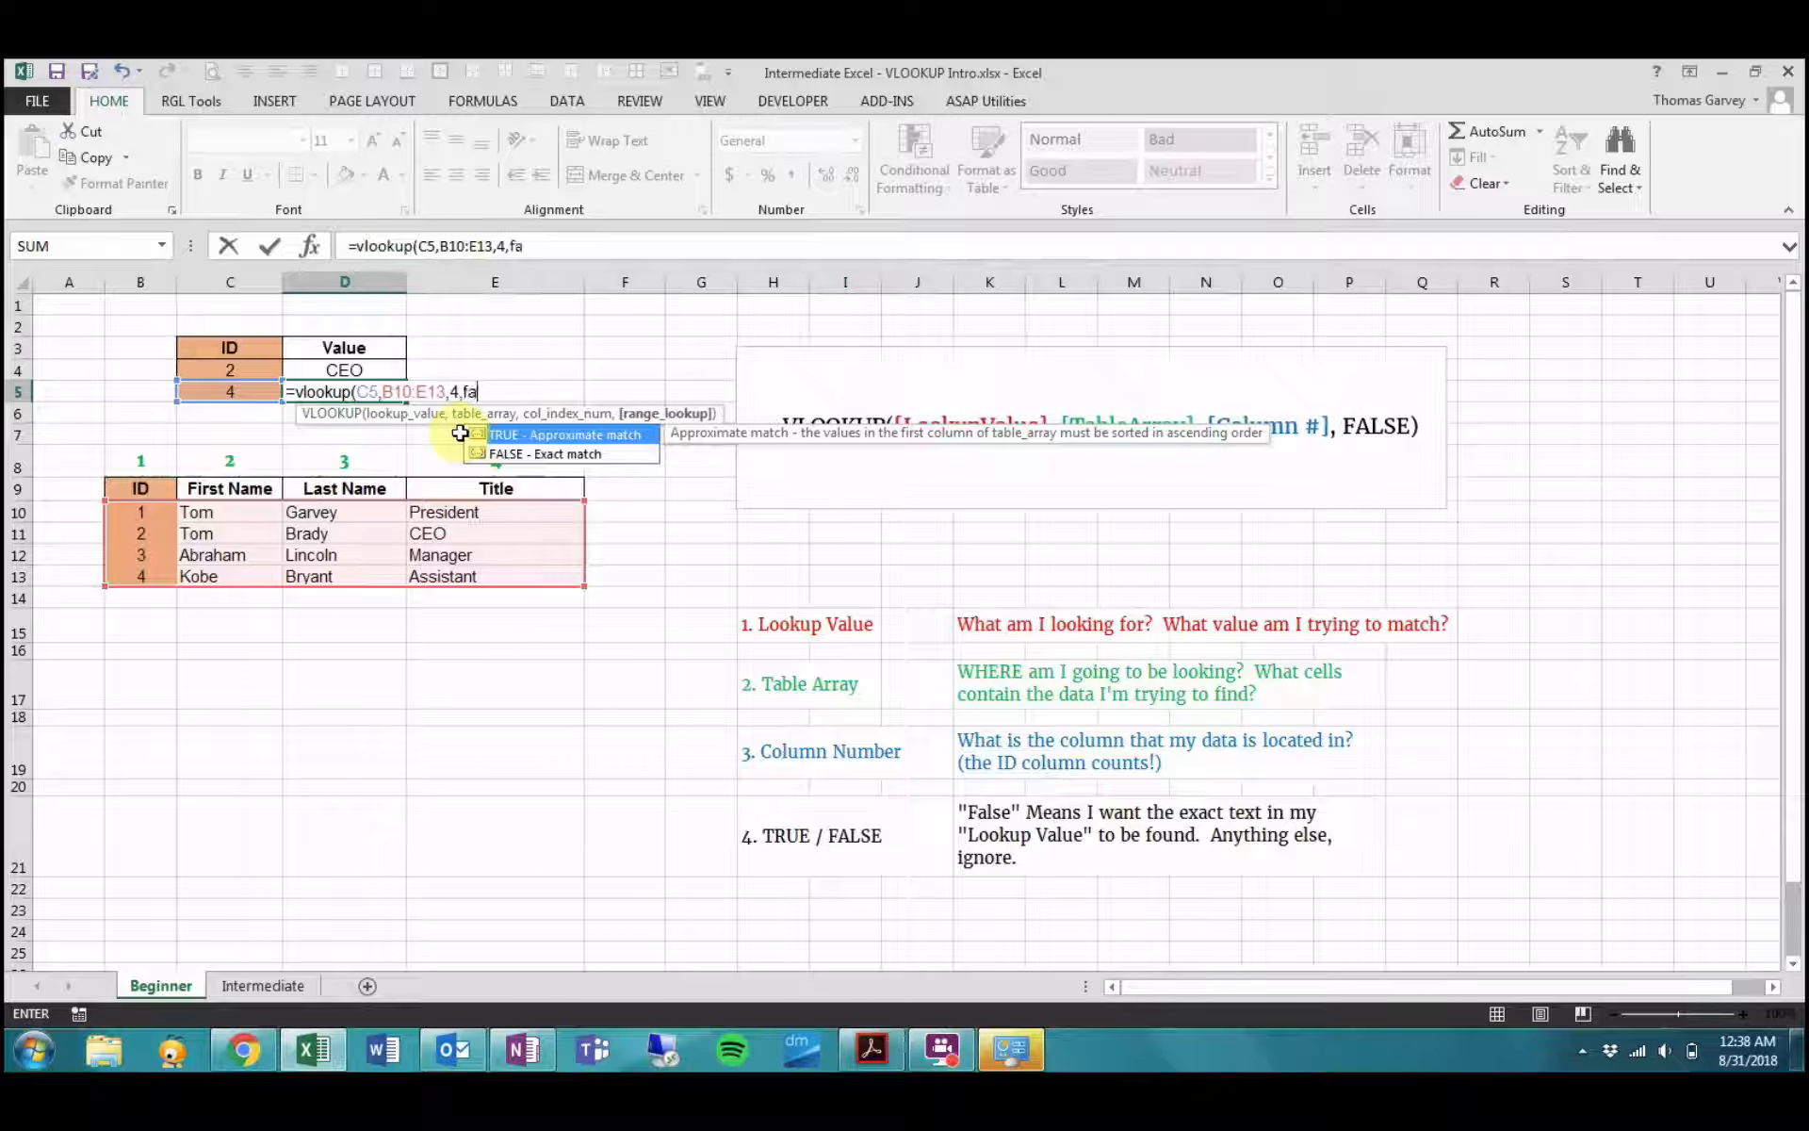
{"action": "type", "text": "lse)"}
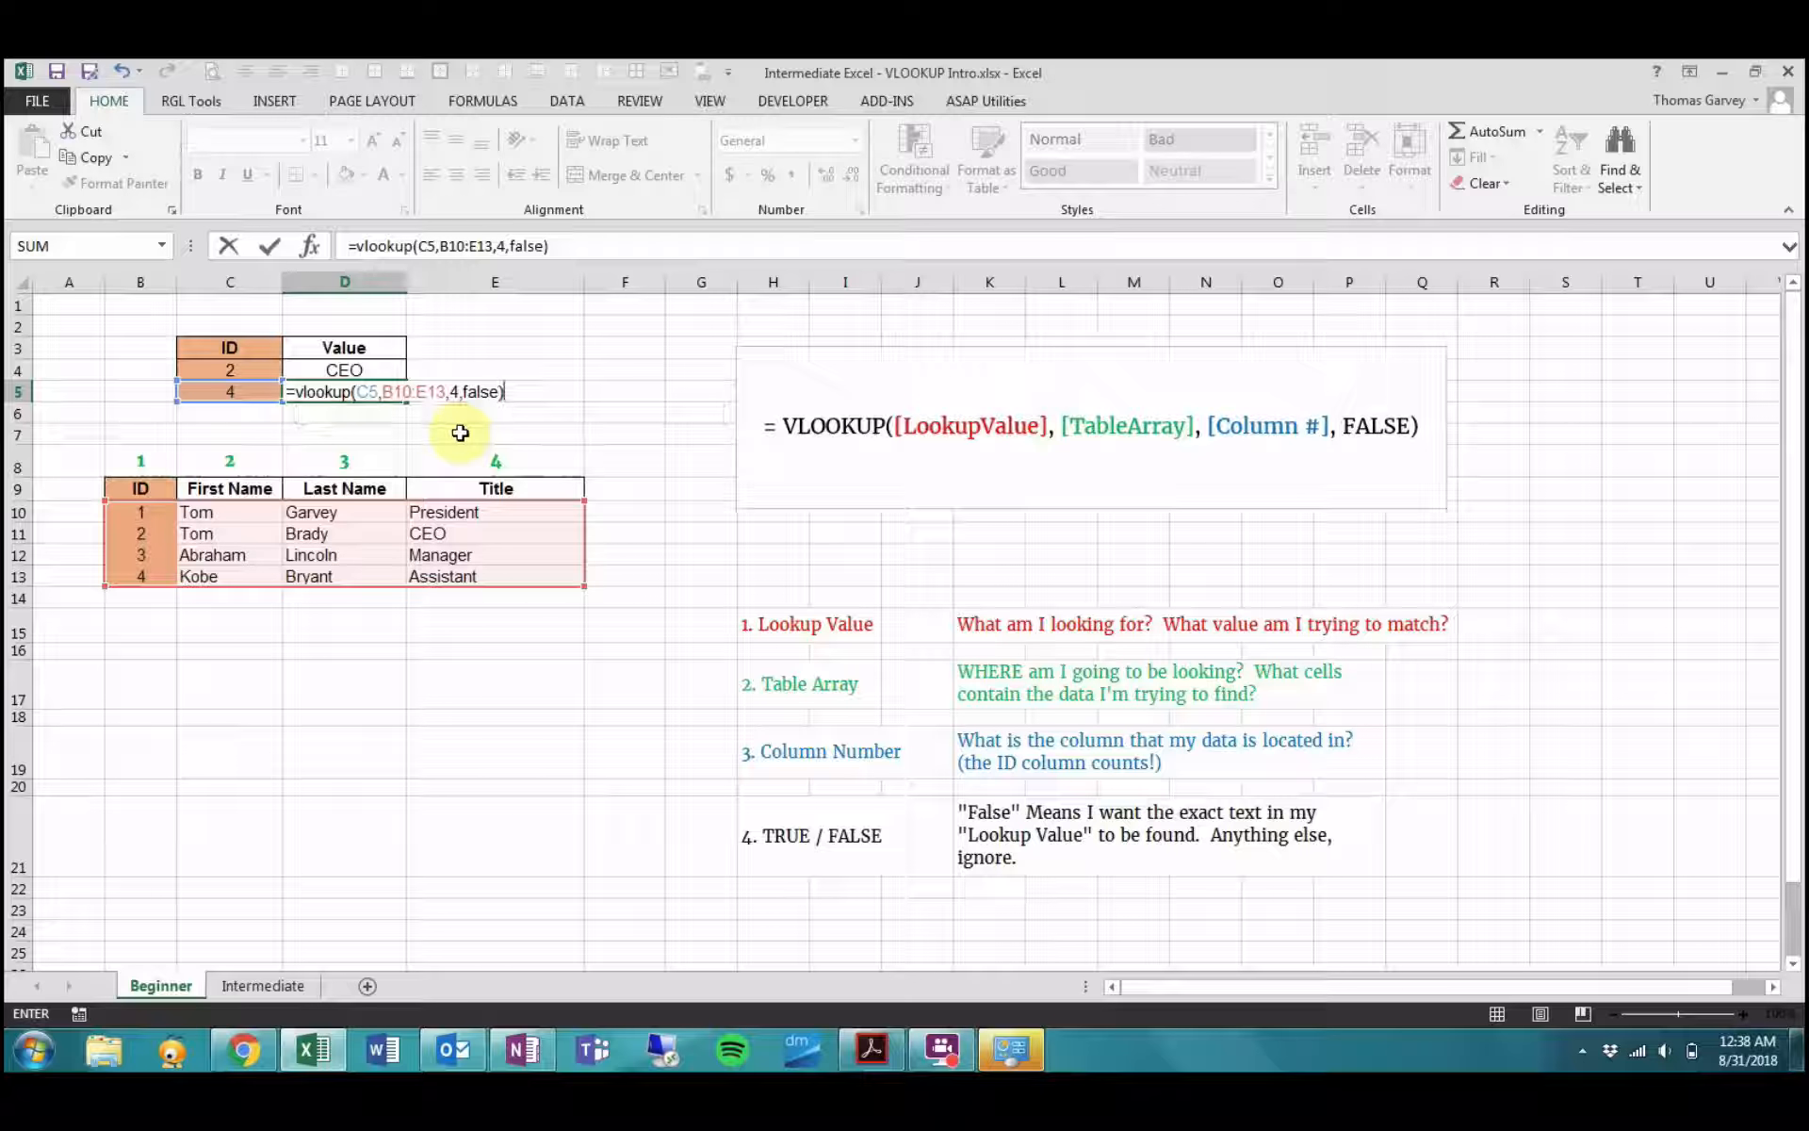
{"action": "key", "text": "Return"}
{"action": "left_click", "coordinate": [379, 391]}
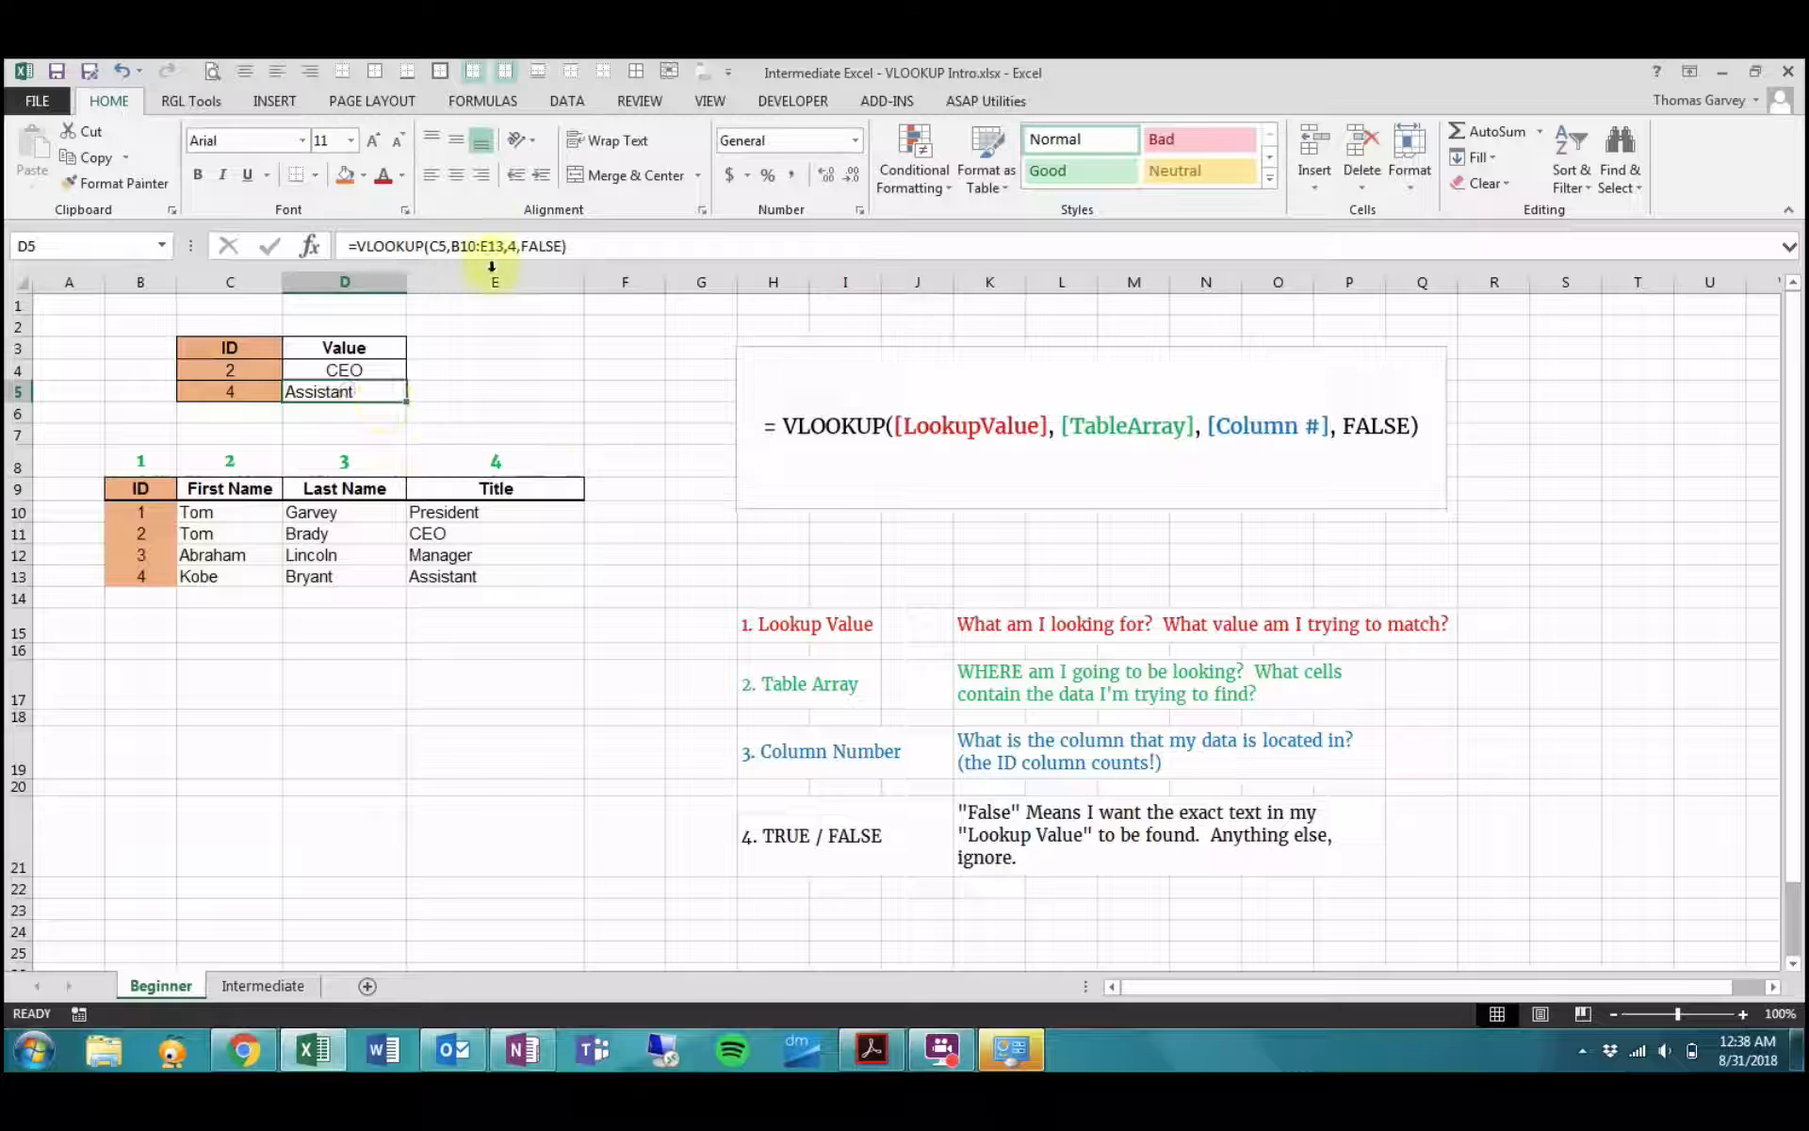
- Set the lookup ID in C5 to 3 and check the Value result against that ID's row in the employee table
{"action": "left_click", "coordinate": [243, 392]}
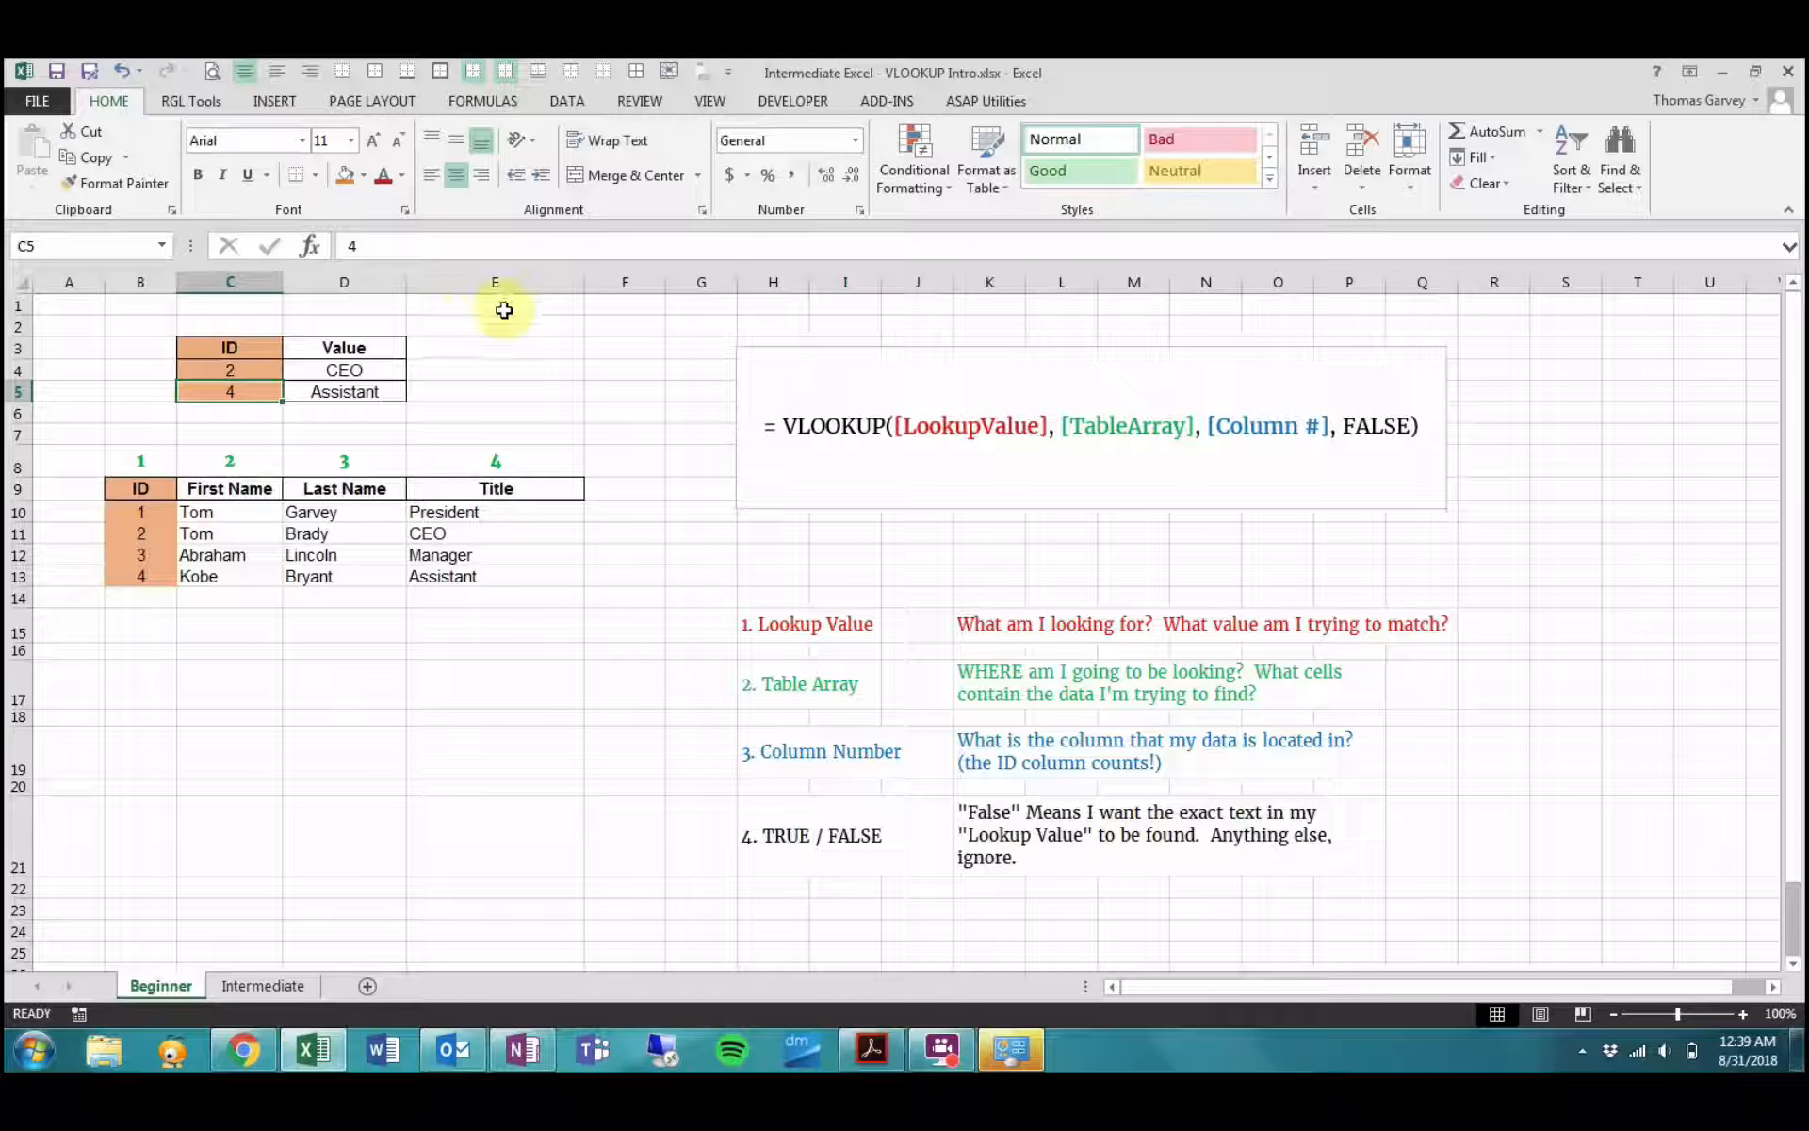
{"action": "type", "text": "3"}
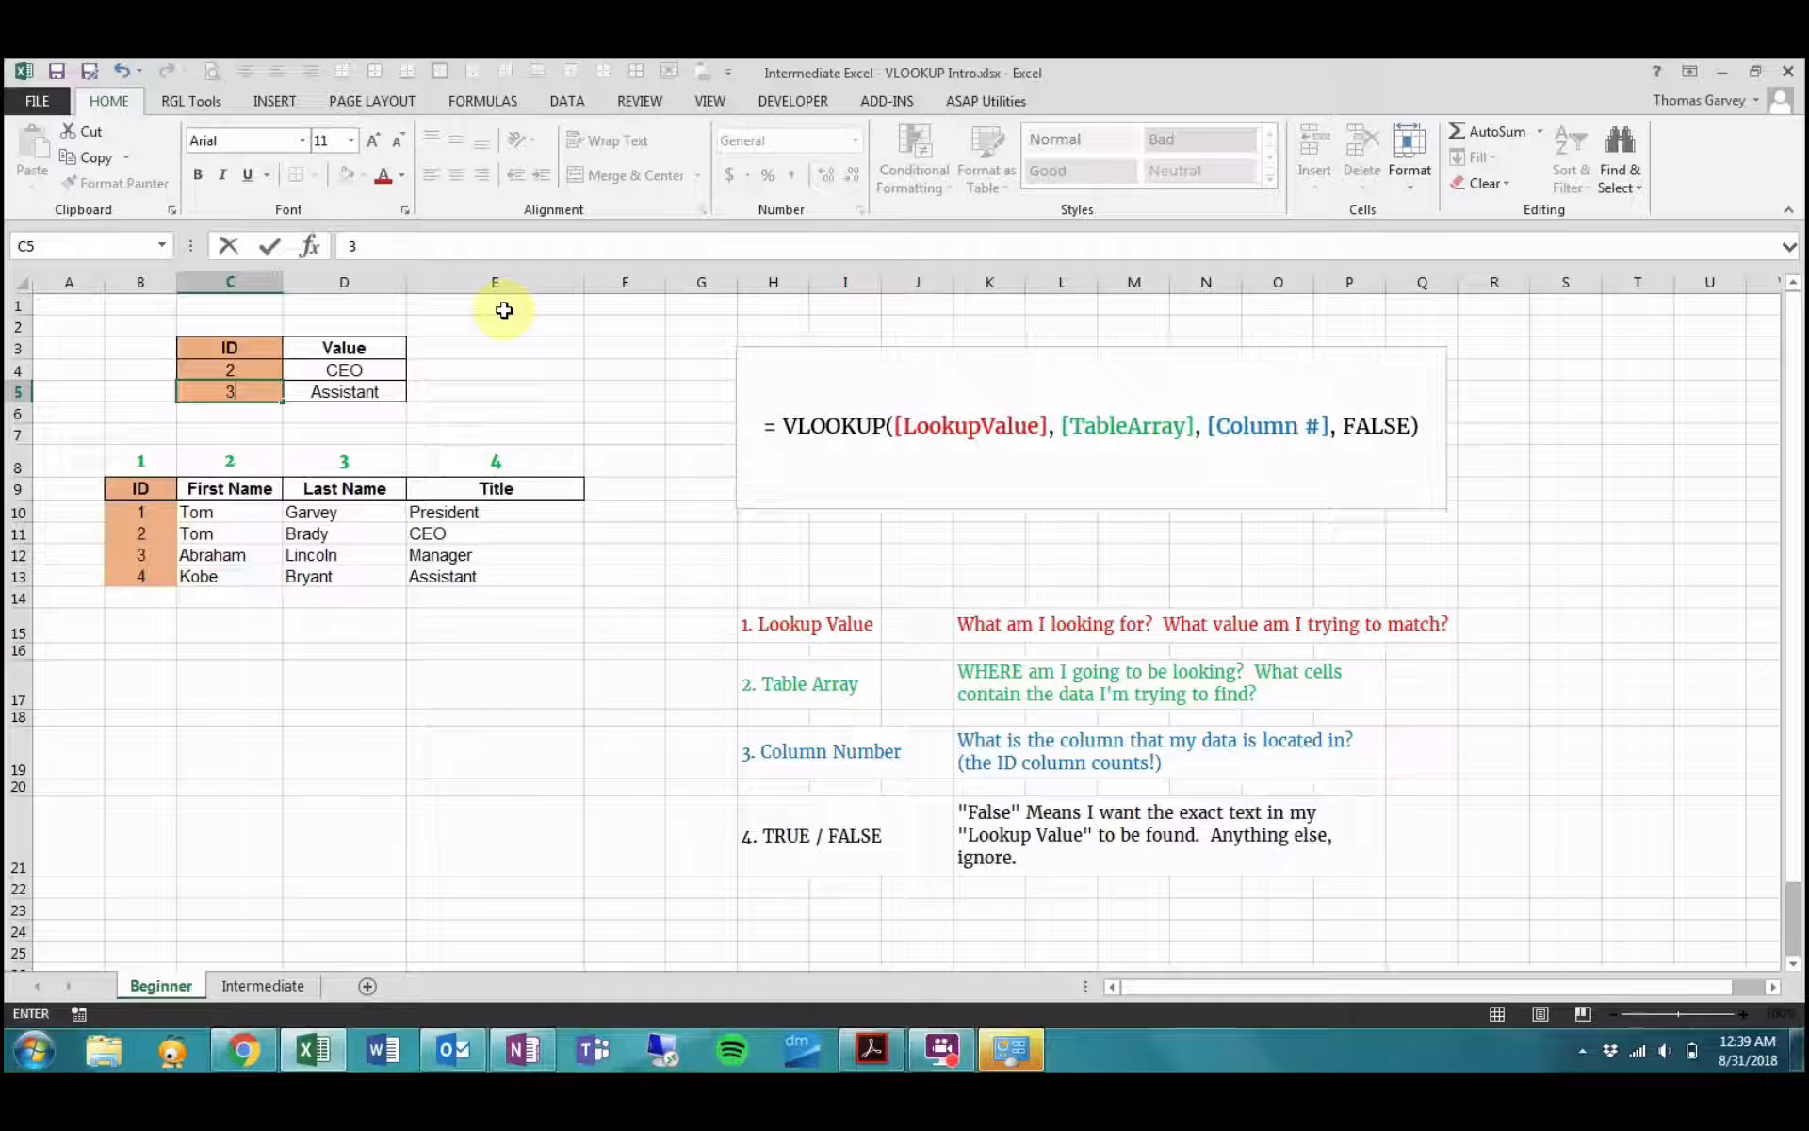
{"action": "key", "text": "Return"}
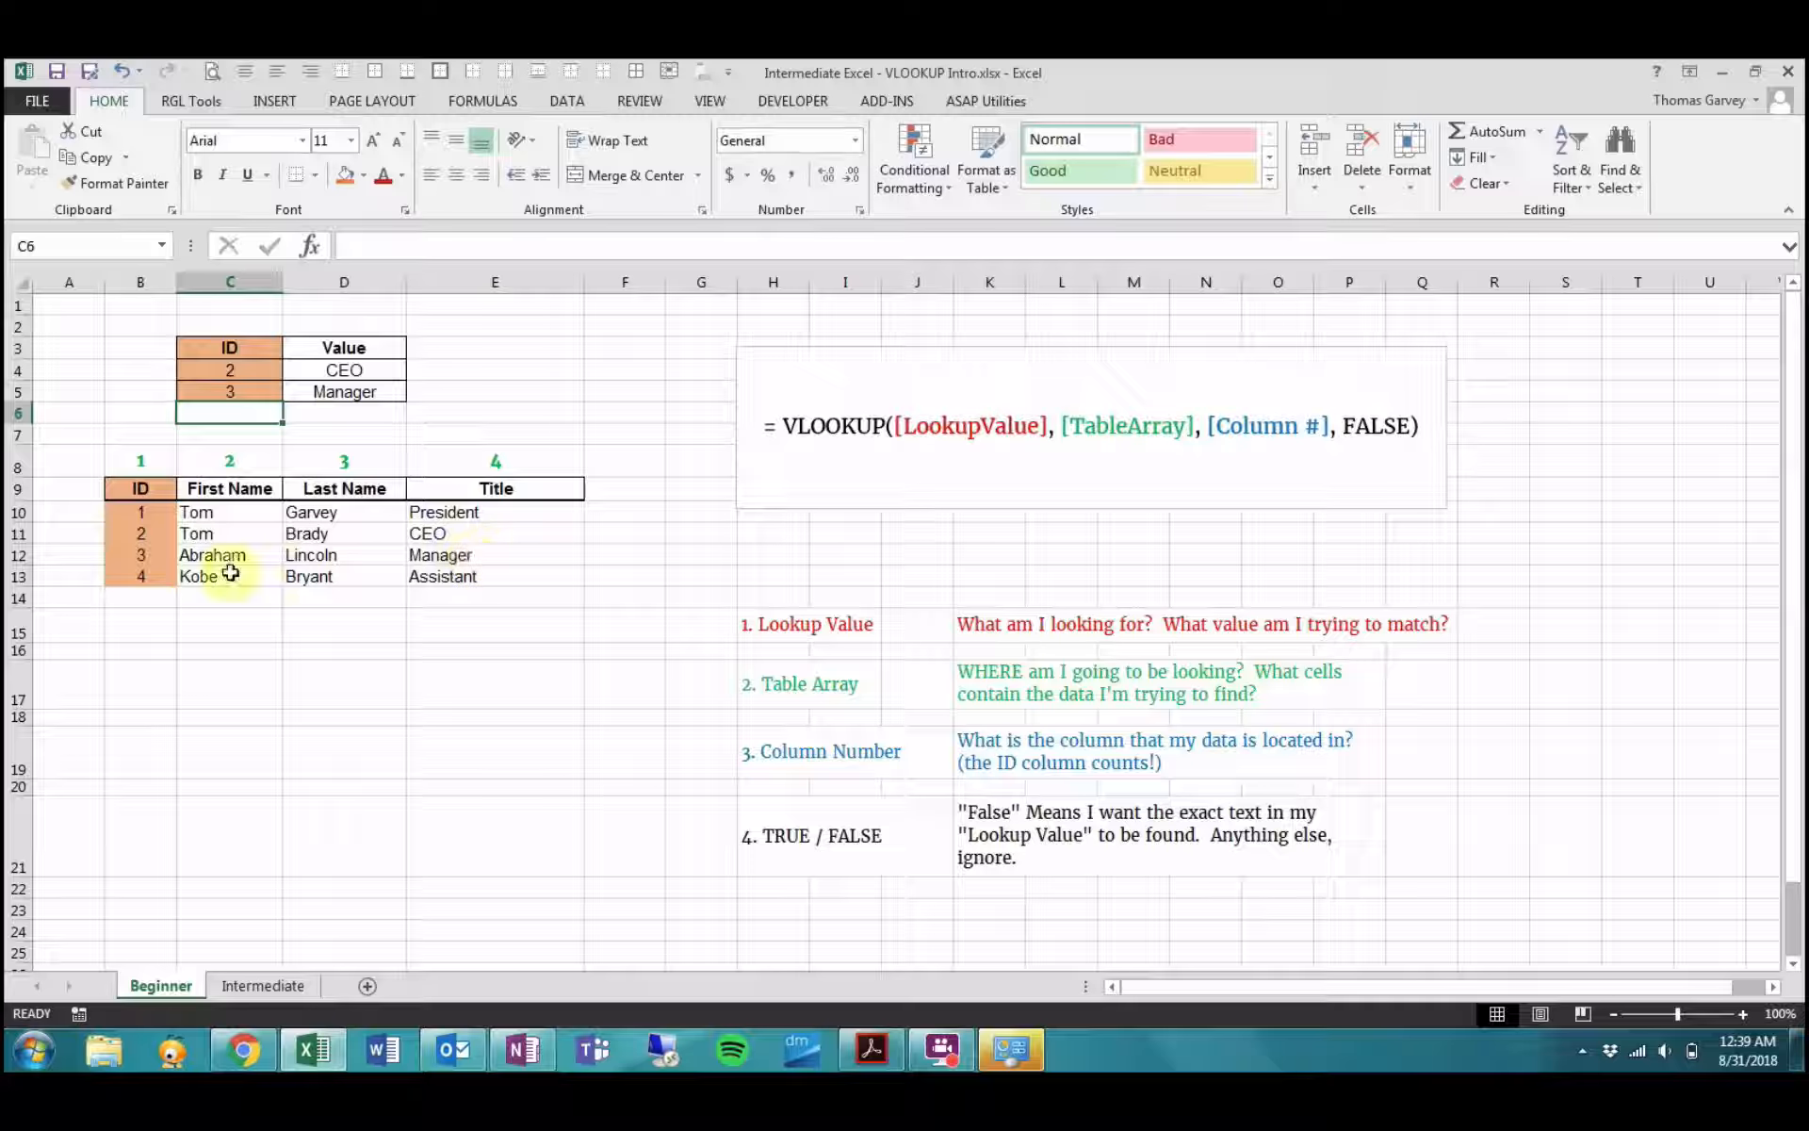
{"action": "left_click", "coordinate": [164, 554]}
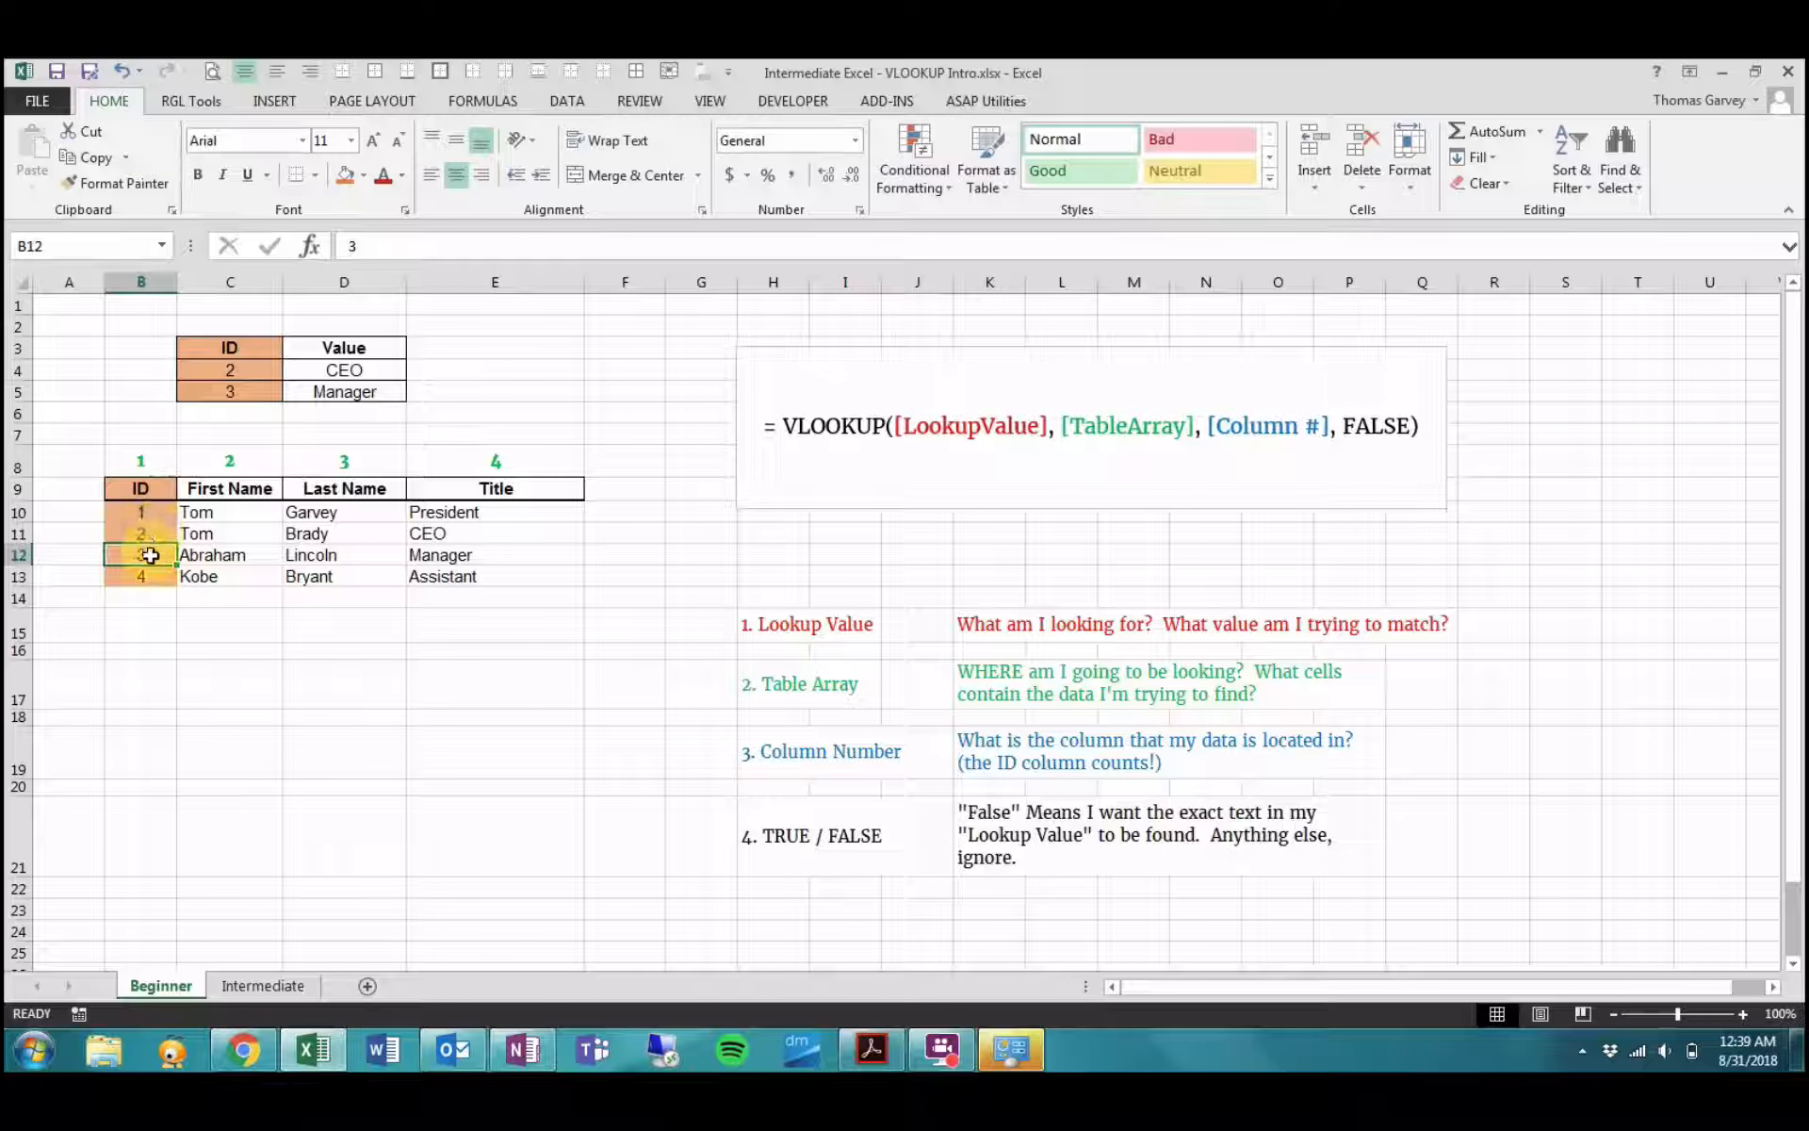
{"action": "left_click_drag", "start_coordinate": [158, 555], "coordinate": [448, 556]}
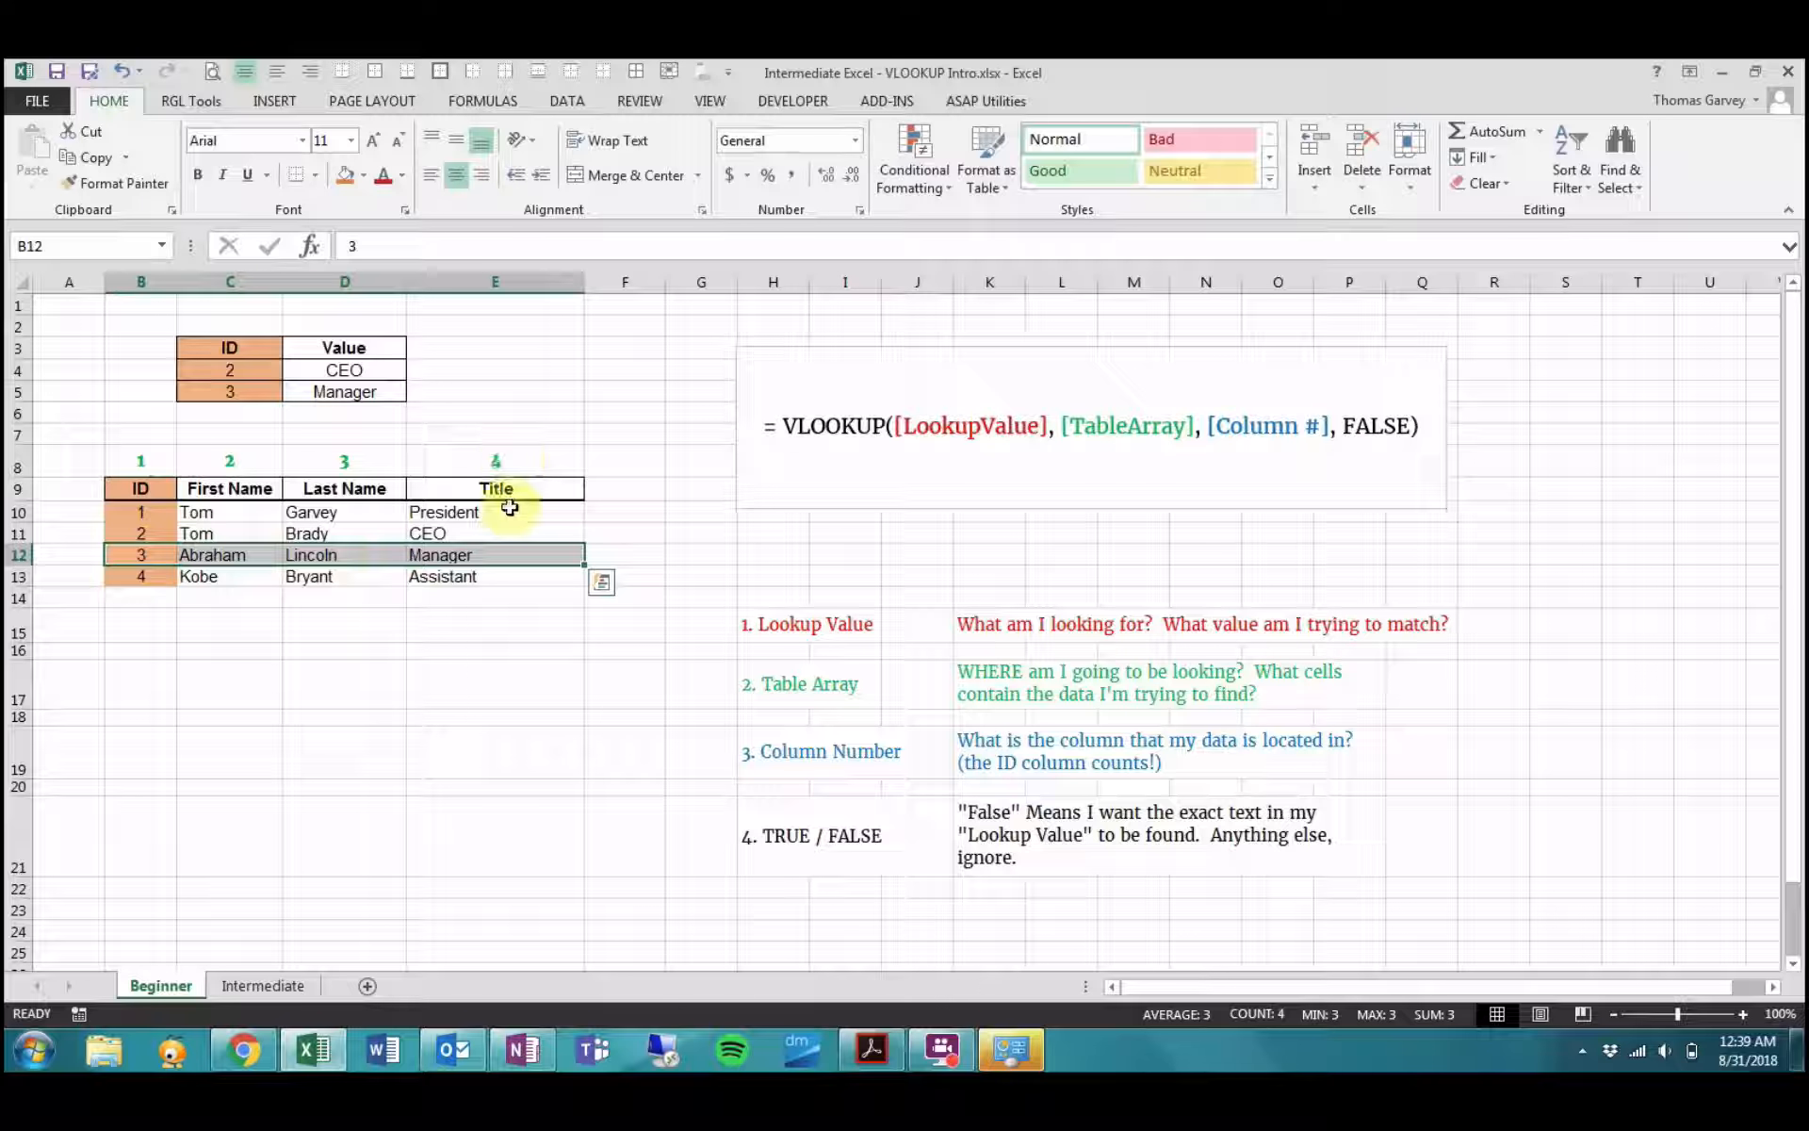
{"action": "left_click", "coordinate": [487, 556]}
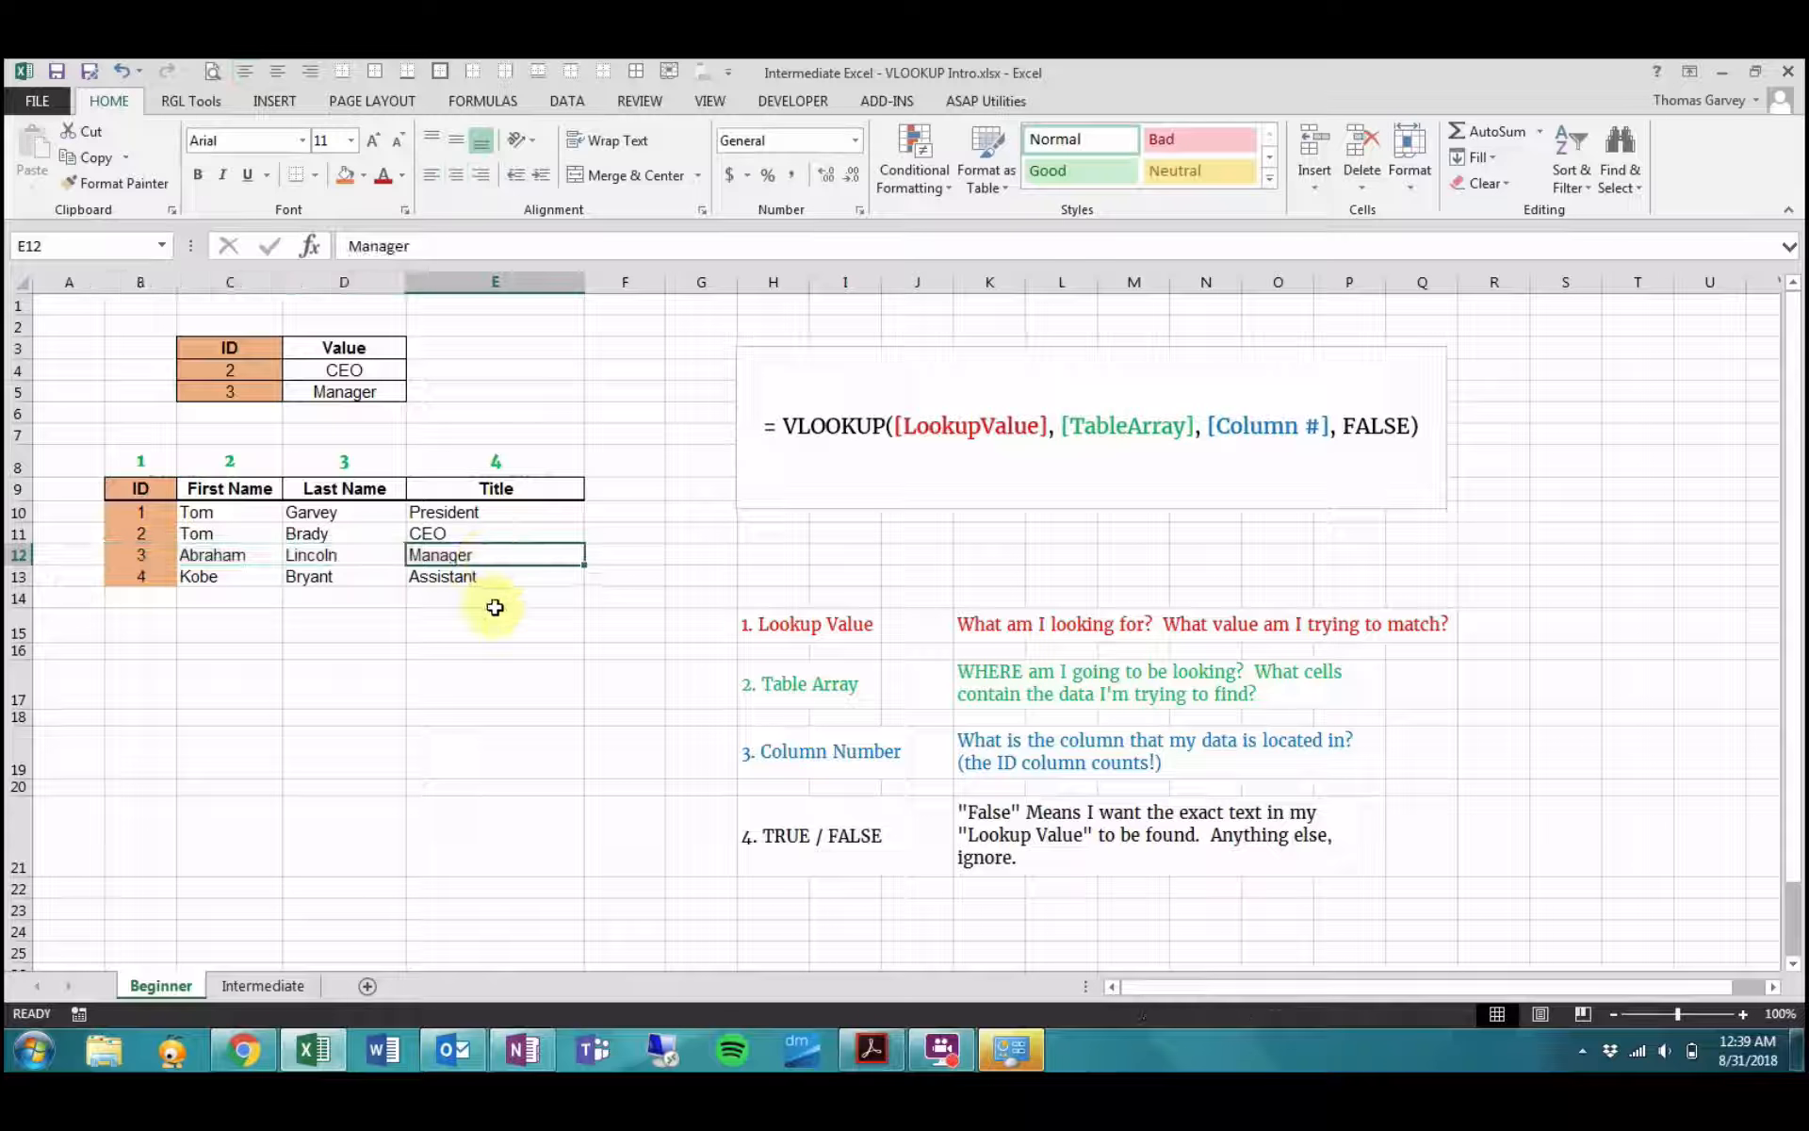
- Open the Intermediate sheet and review the data table's ID column, monthly amounts and the column numbers in row 2
{"action": "left_click", "coordinate": [267, 991]}
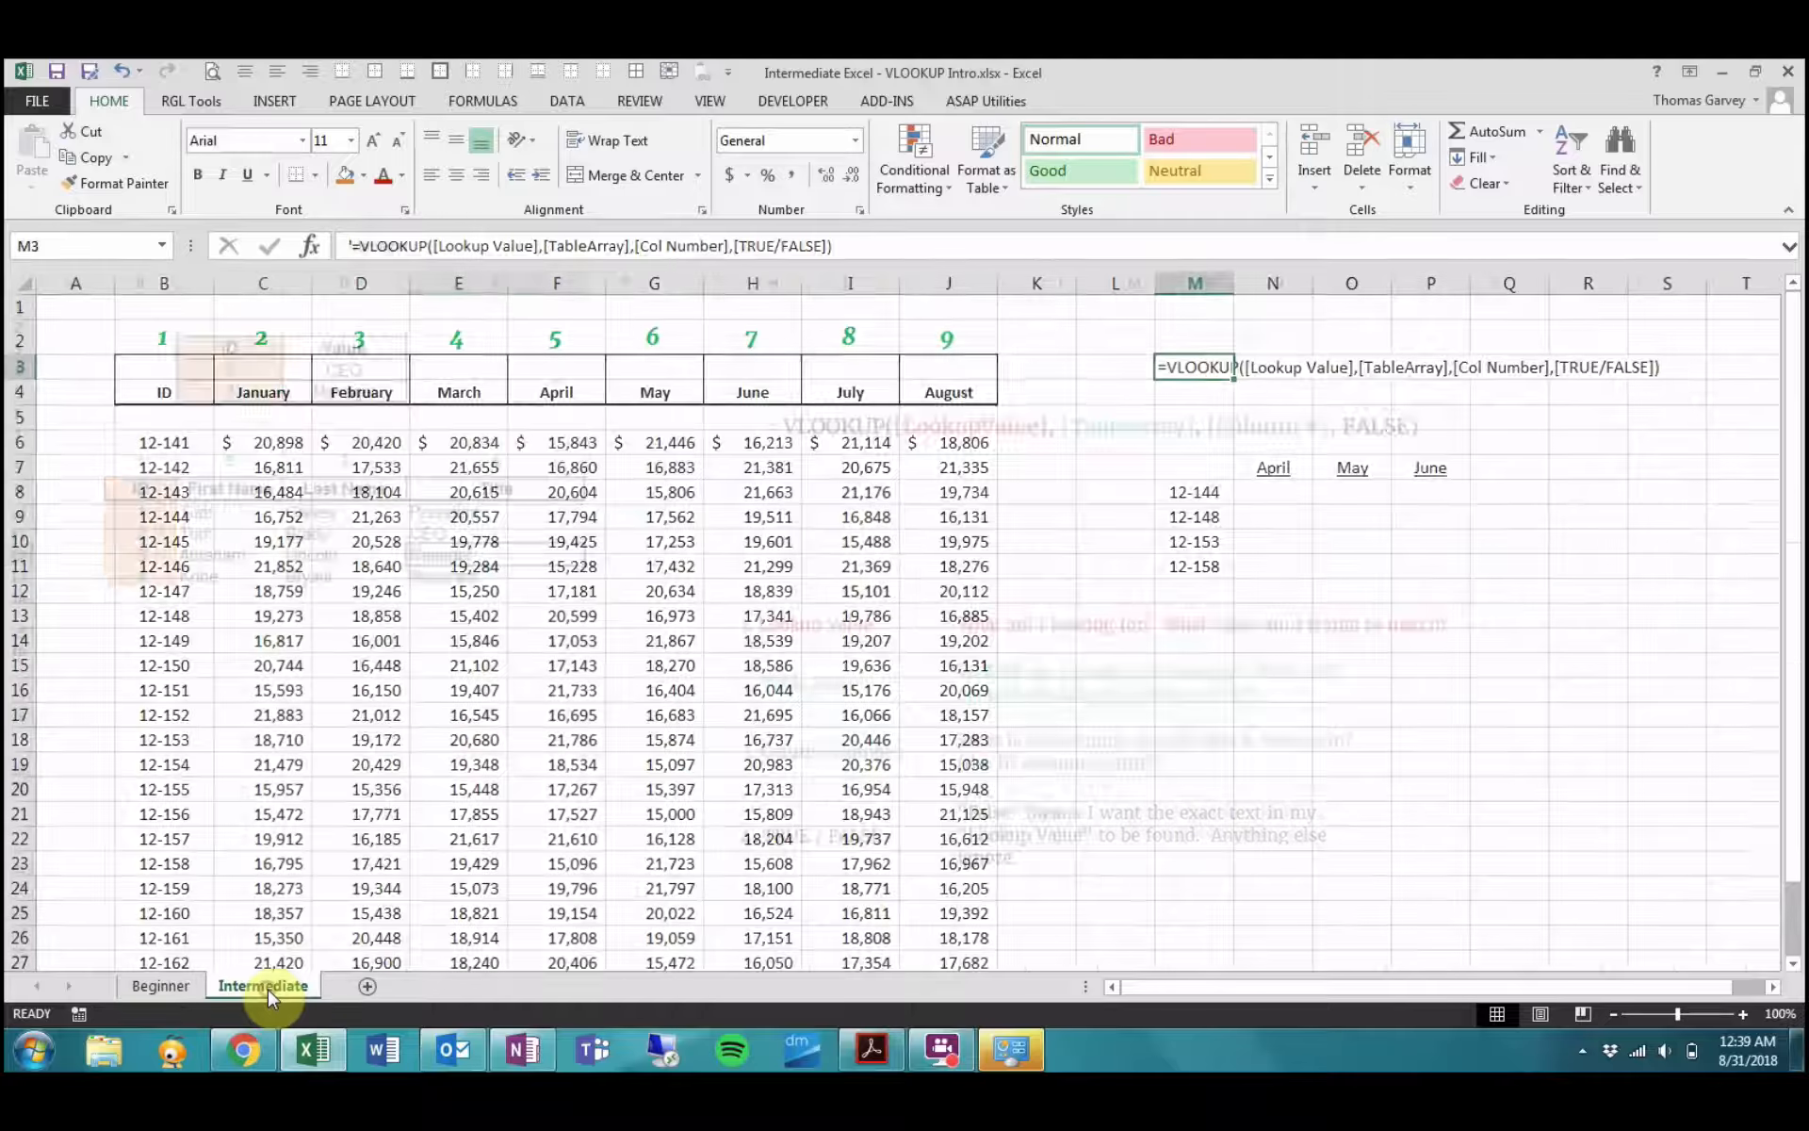
{"action": "left_click", "coordinate": [396, 615]}
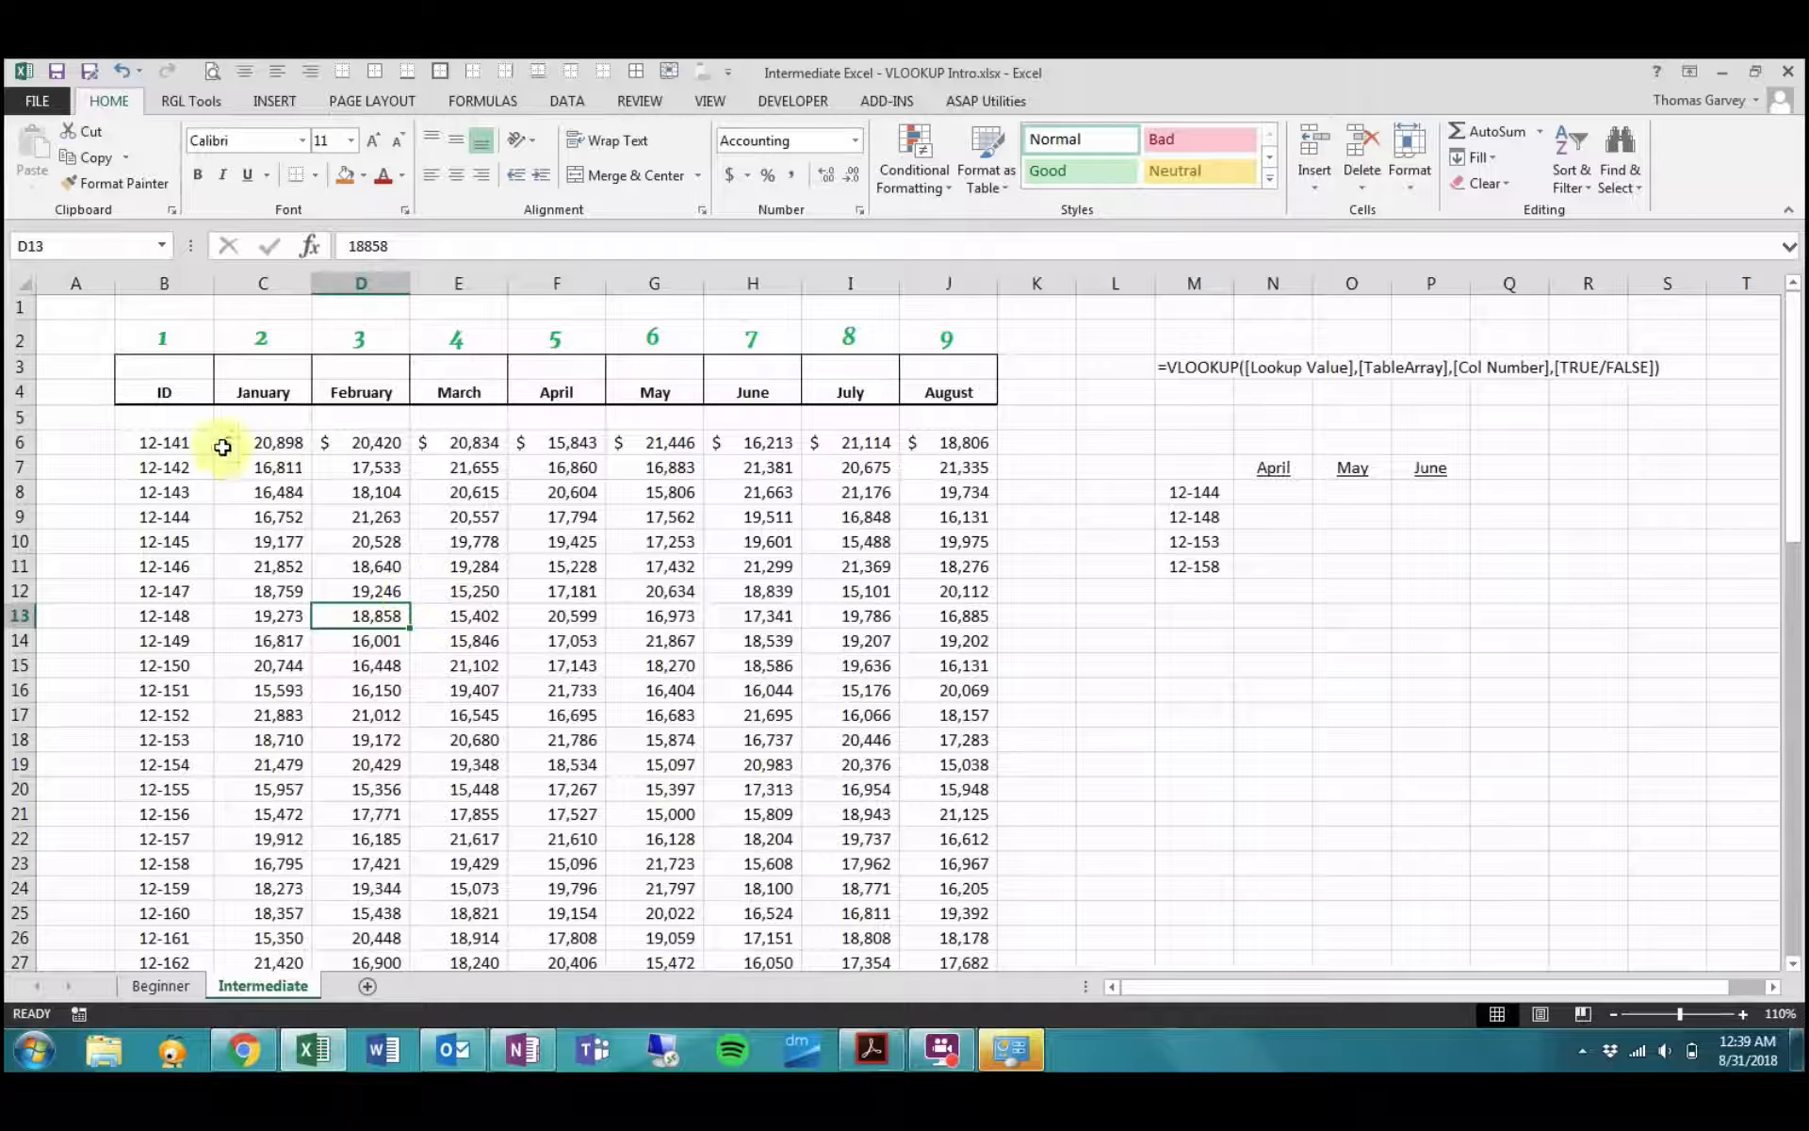
{"action": "left_click_drag", "start_coordinate": [181, 446], "coordinate": [174, 781]}
{"action": "left_click", "coordinate": [344, 464]}
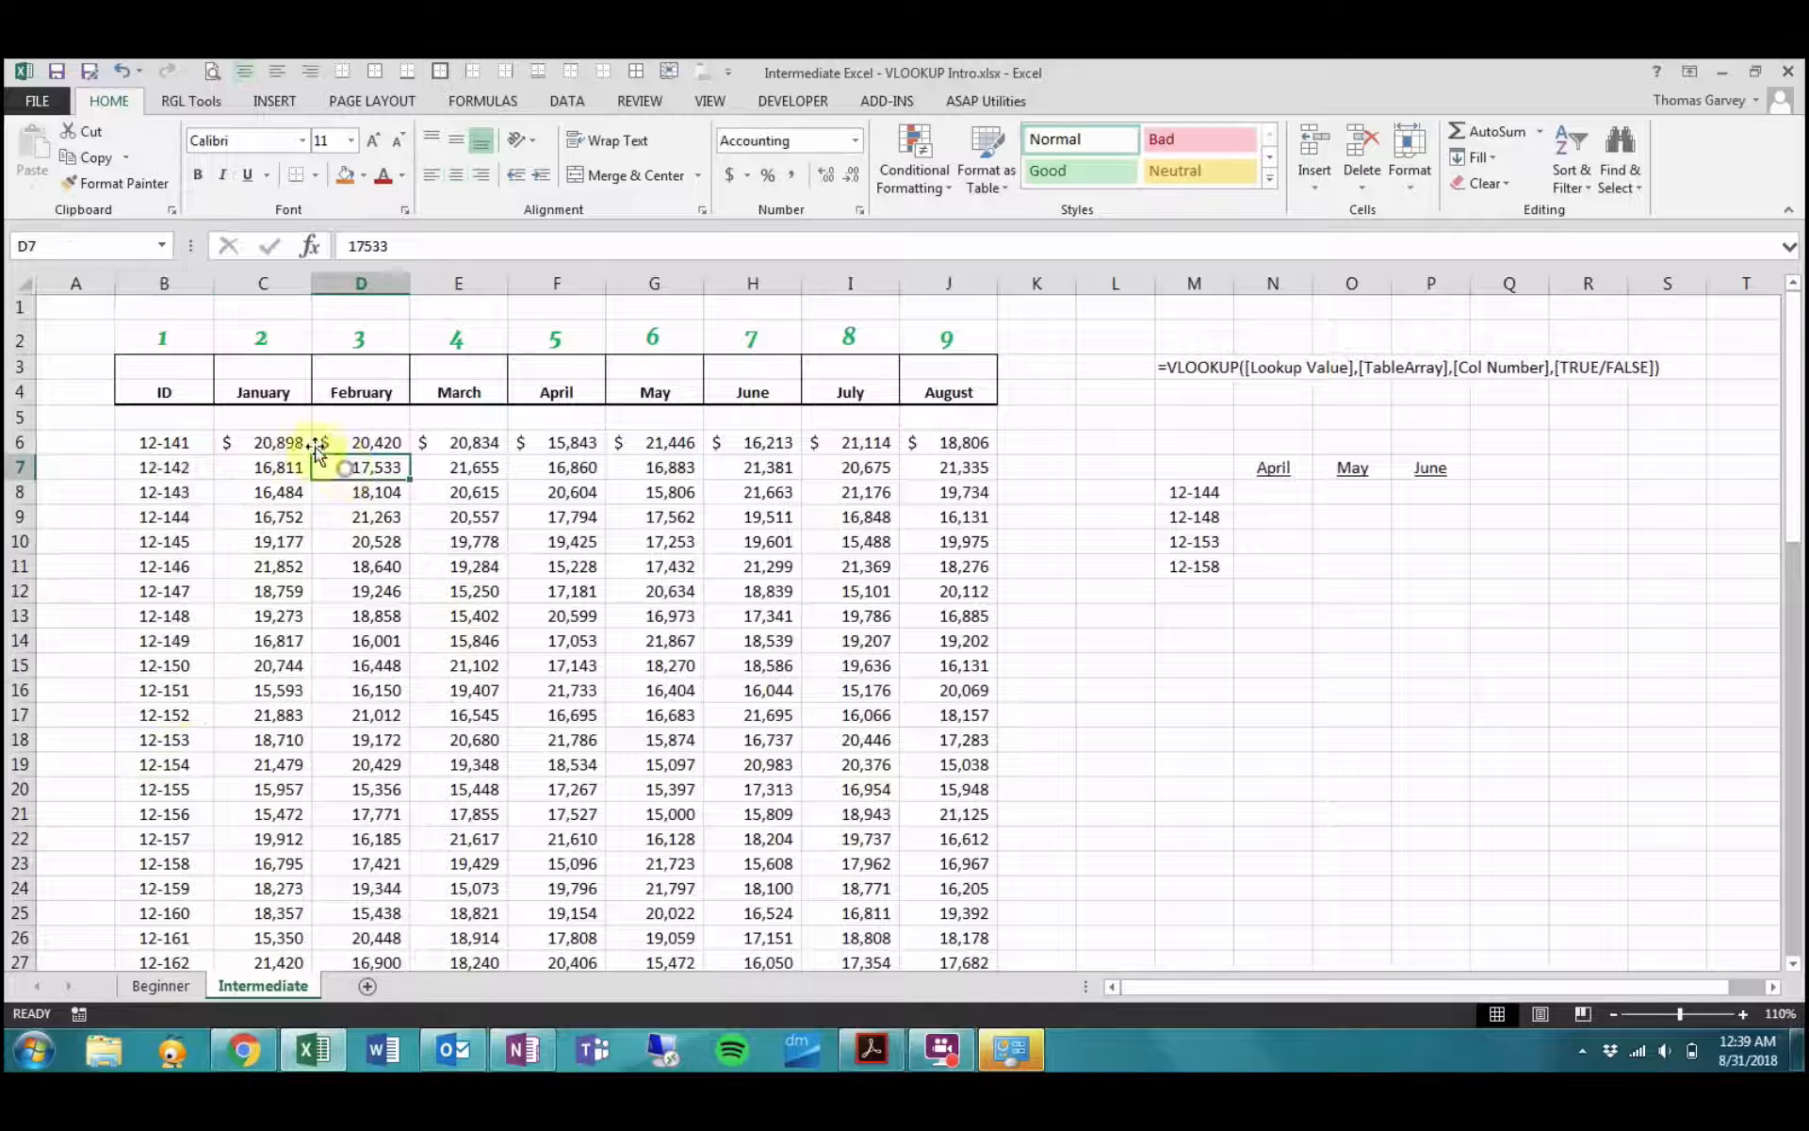
{"action": "left_click_drag", "start_coordinate": [295, 444], "coordinate": [376, 469]}
{"action": "left_click_drag", "start_coordinate": [558, 510], "coordinate": [916, 793]}
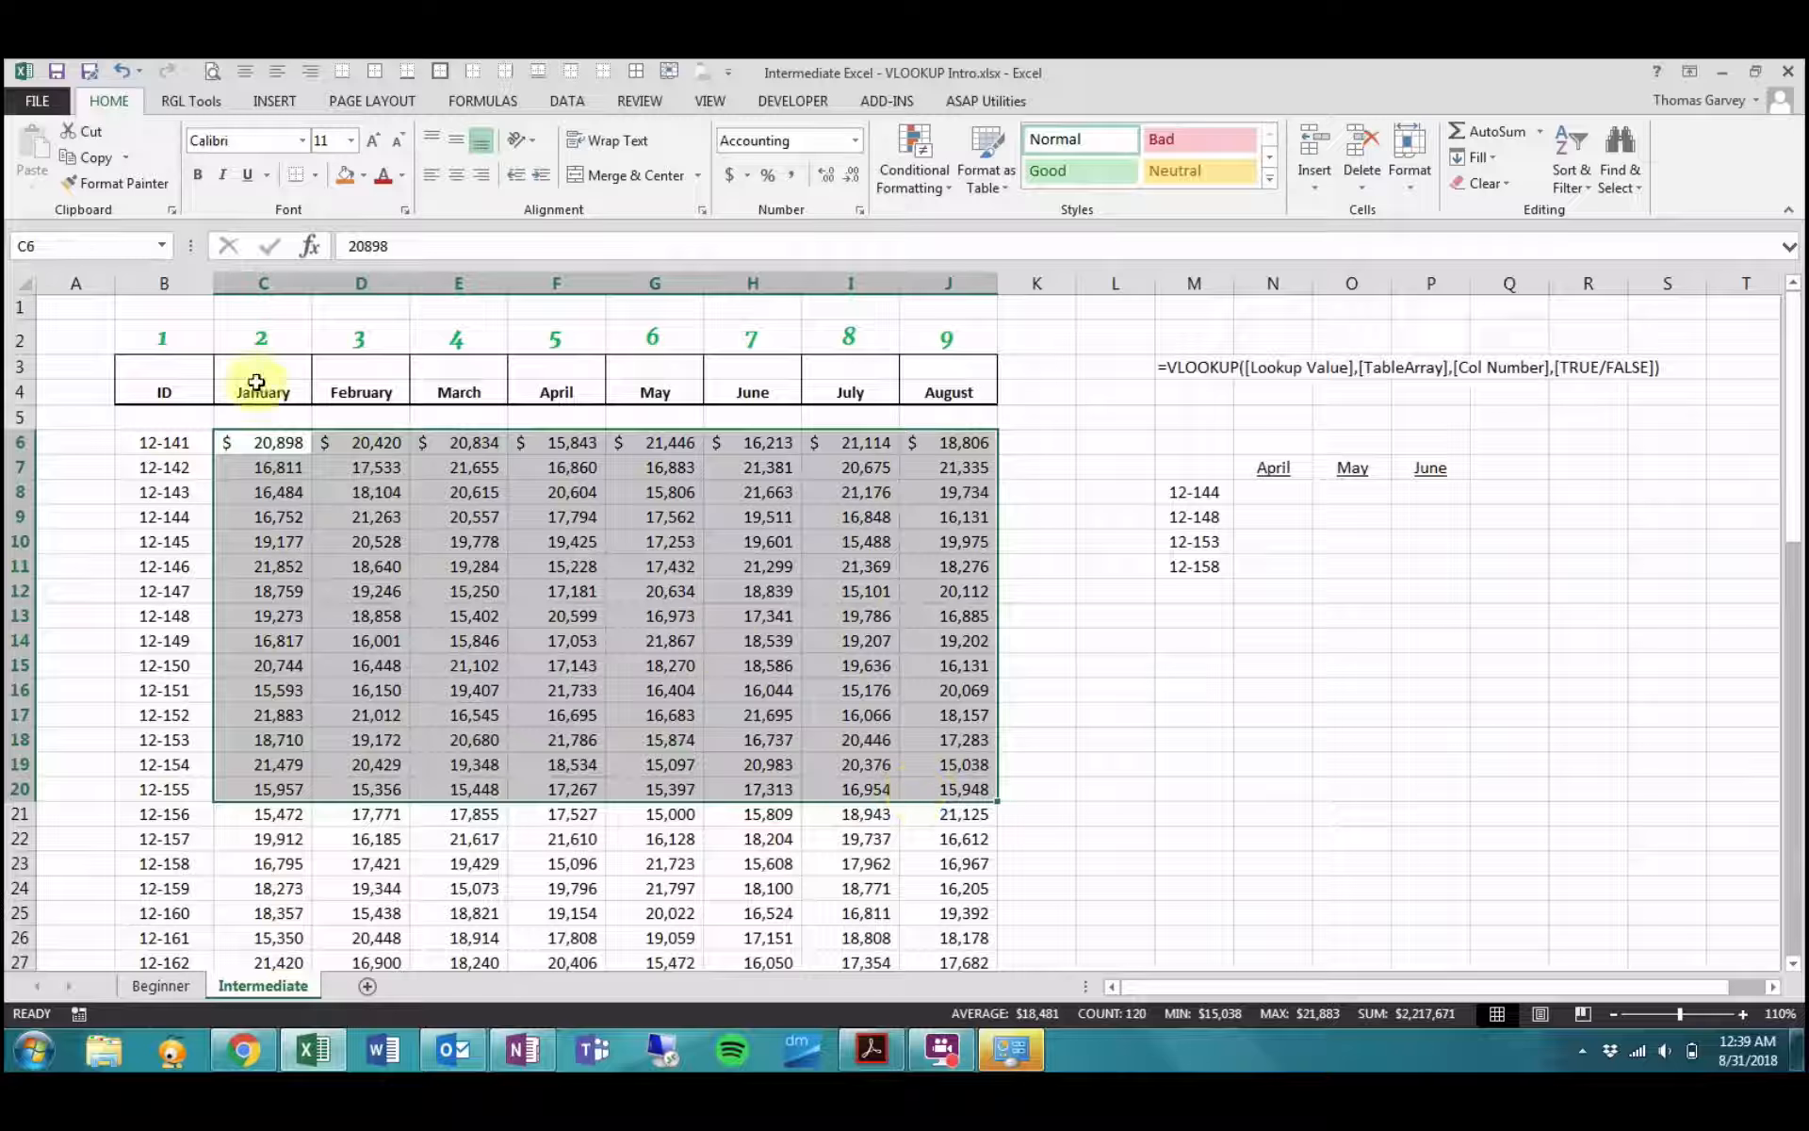
{"action": "left_click", "coordinate": [923, 541]}
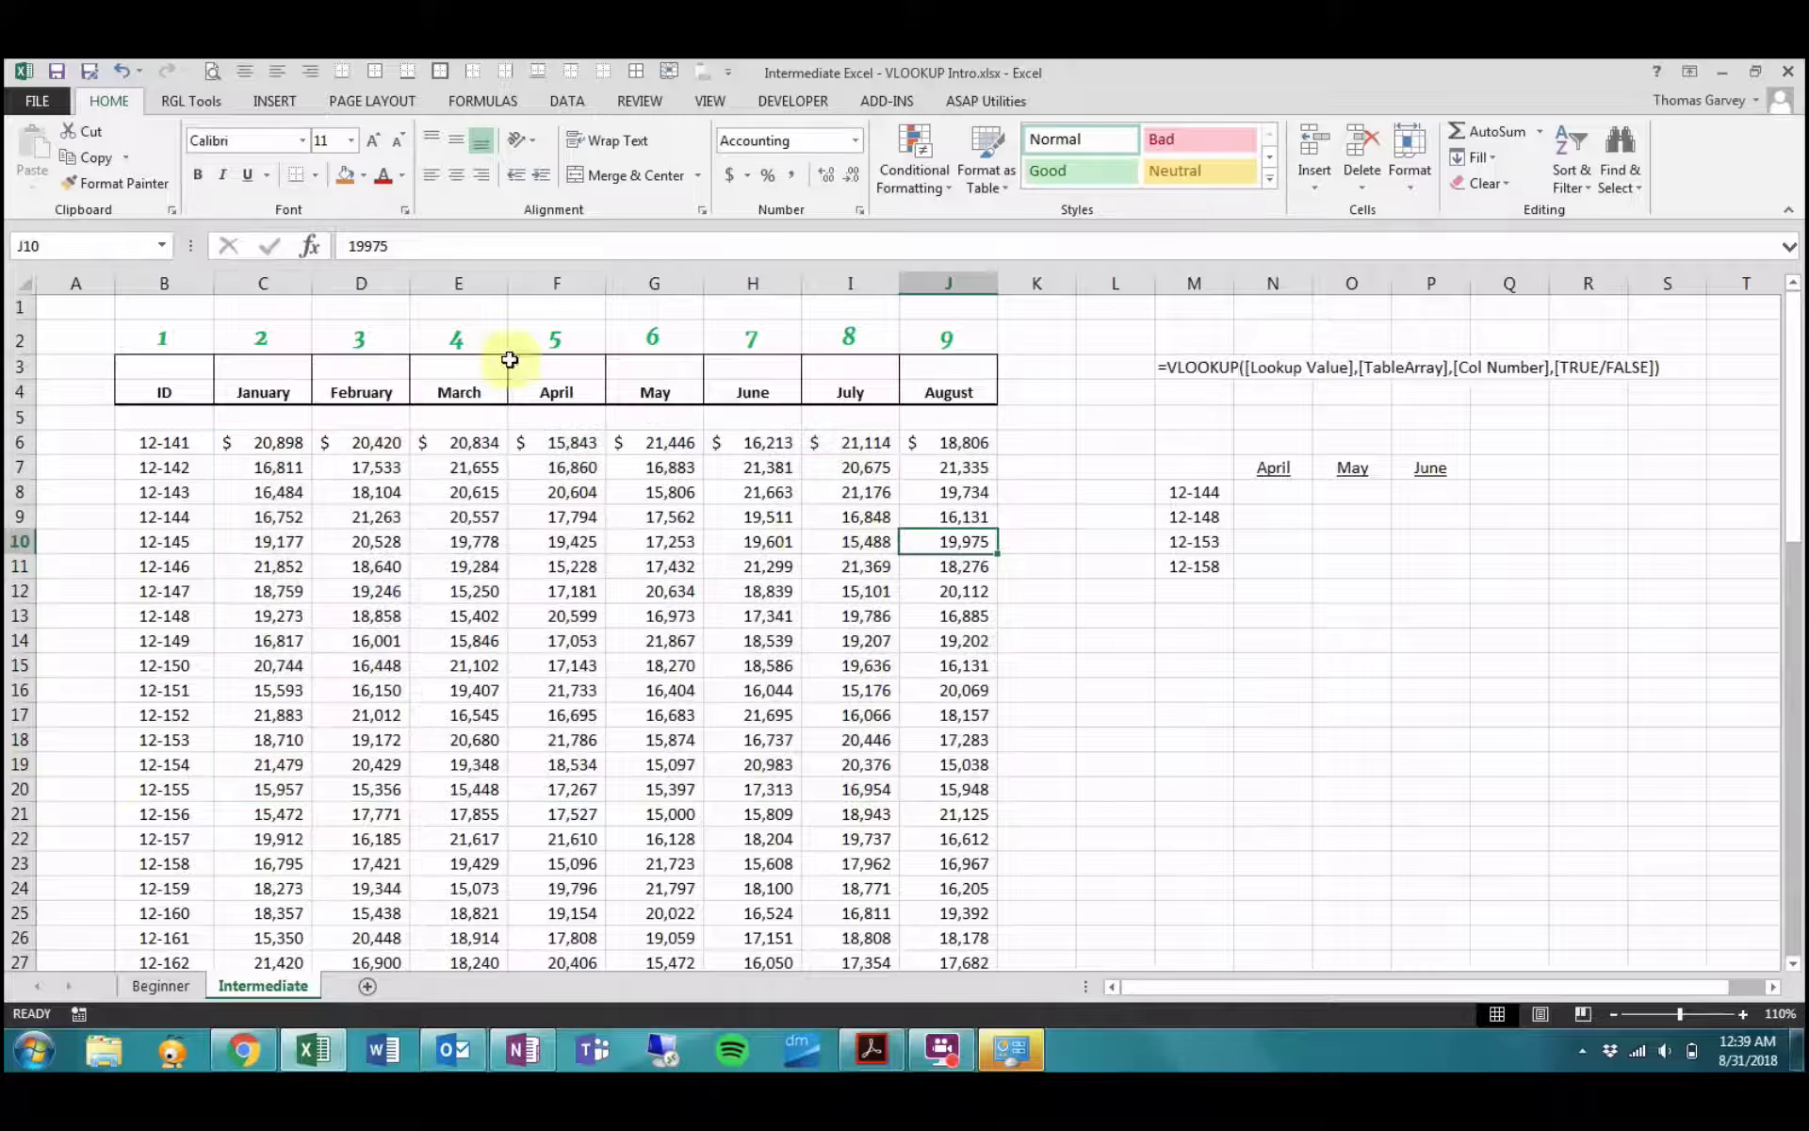
{"action": "left_click", "coordinate": [15, 341]}
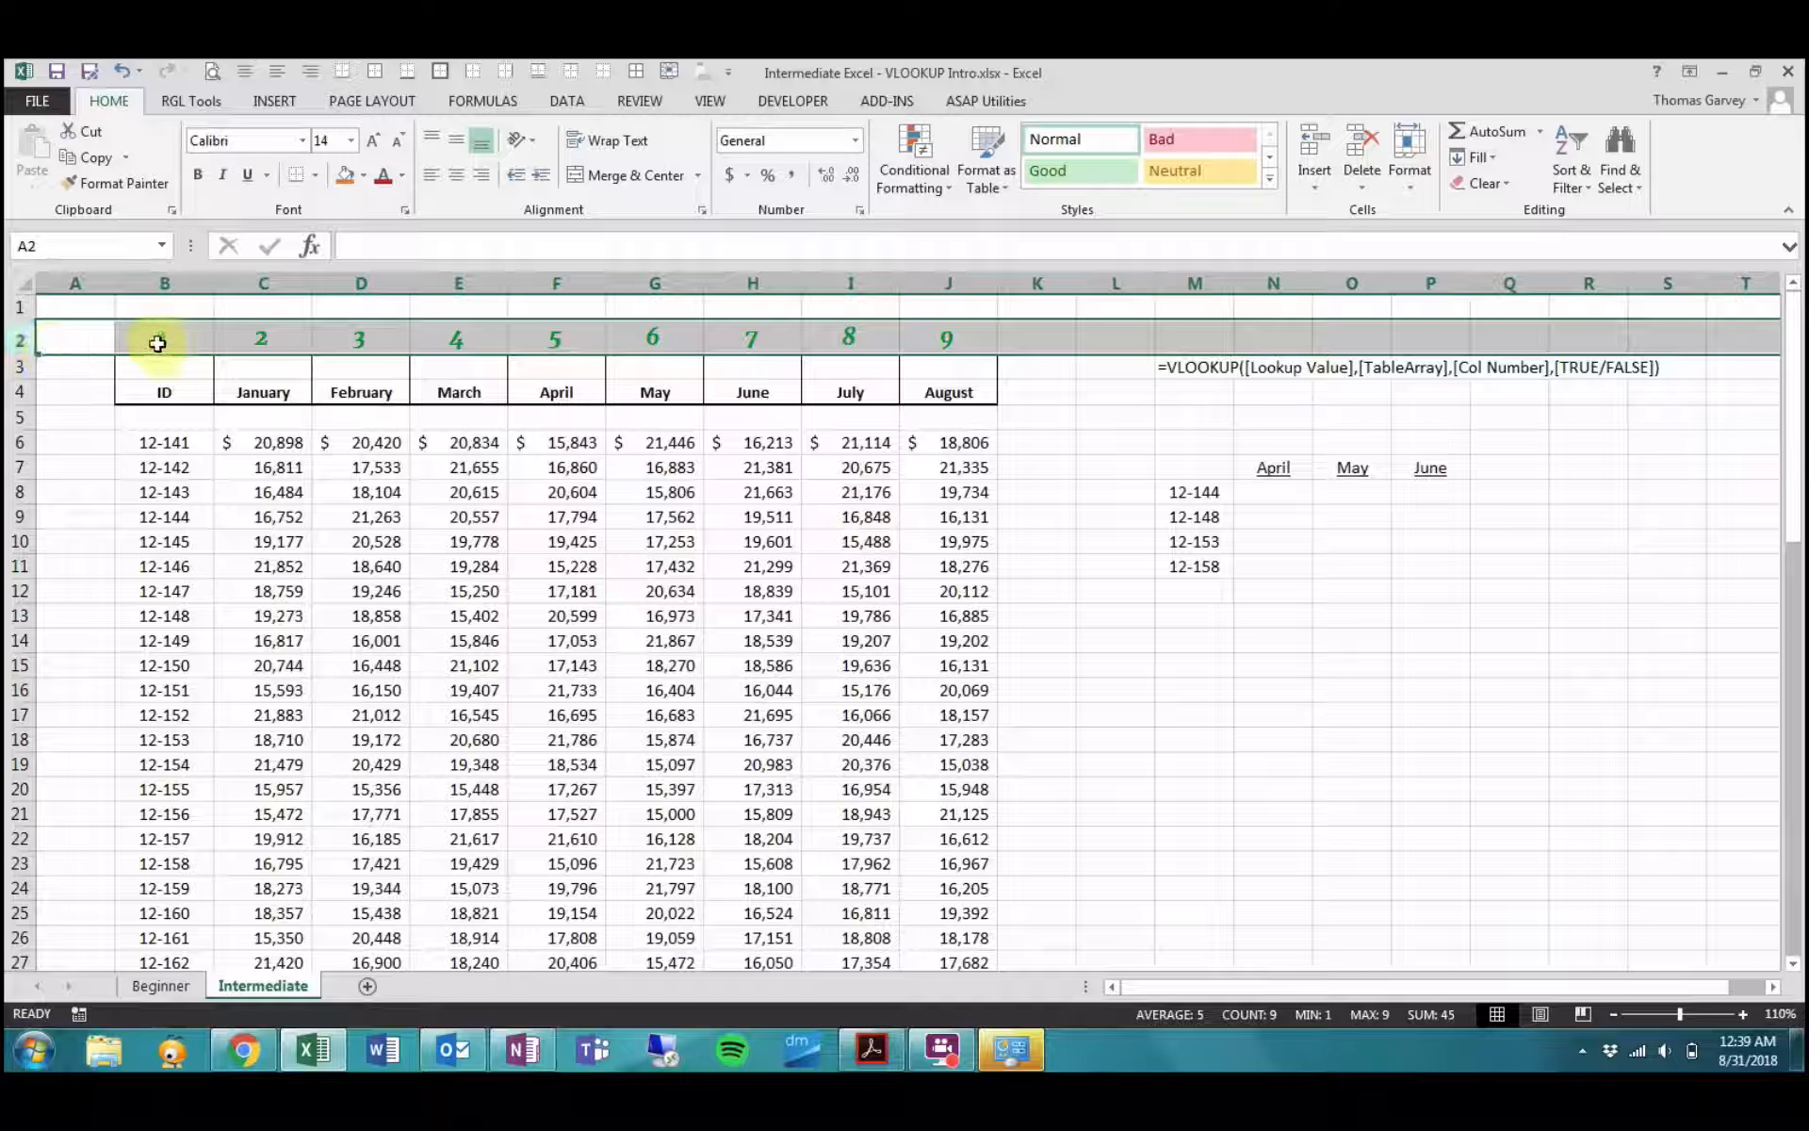
{"action": "left_click", "coordinate": [332, 490]}
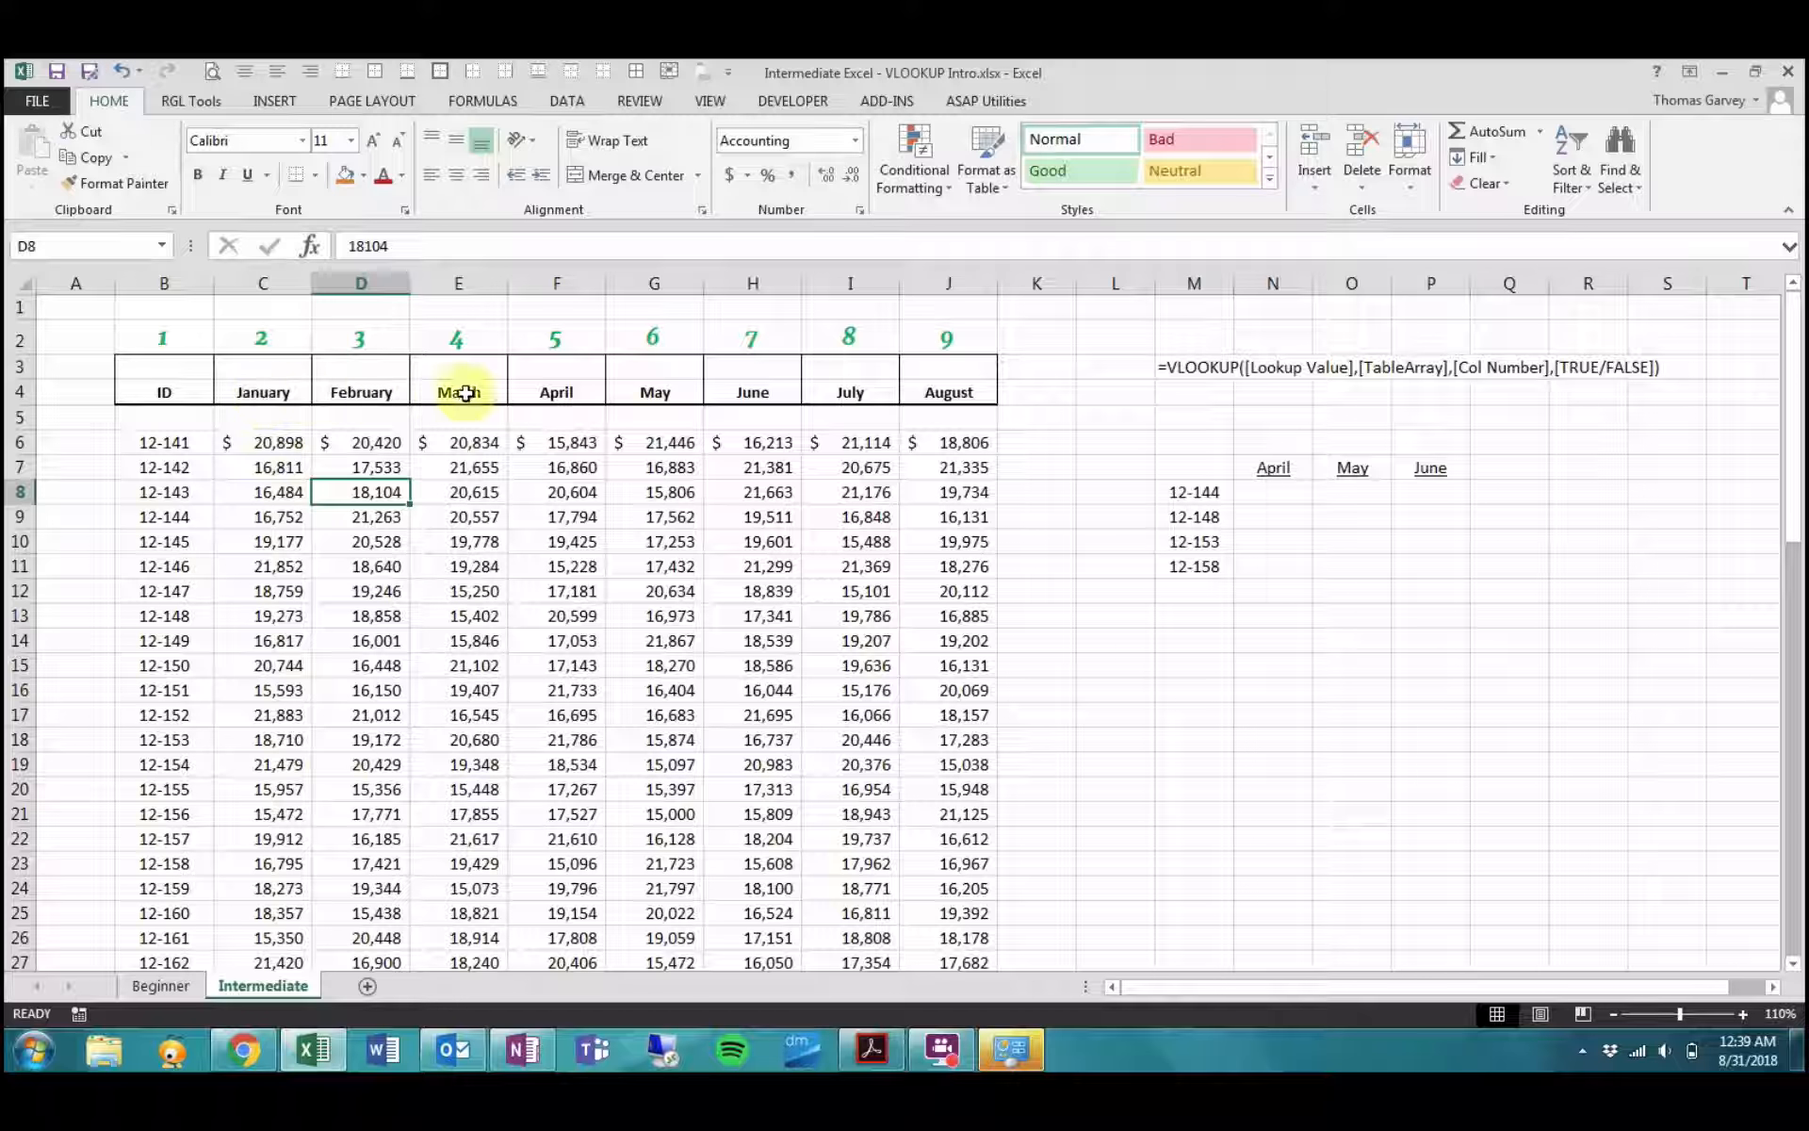
- Examine the small lookup grid's IDs and its April, May and June headings, and look through the long list of IDs in the data table
{"action": "left_click", "coordinate": [1290, 470]}
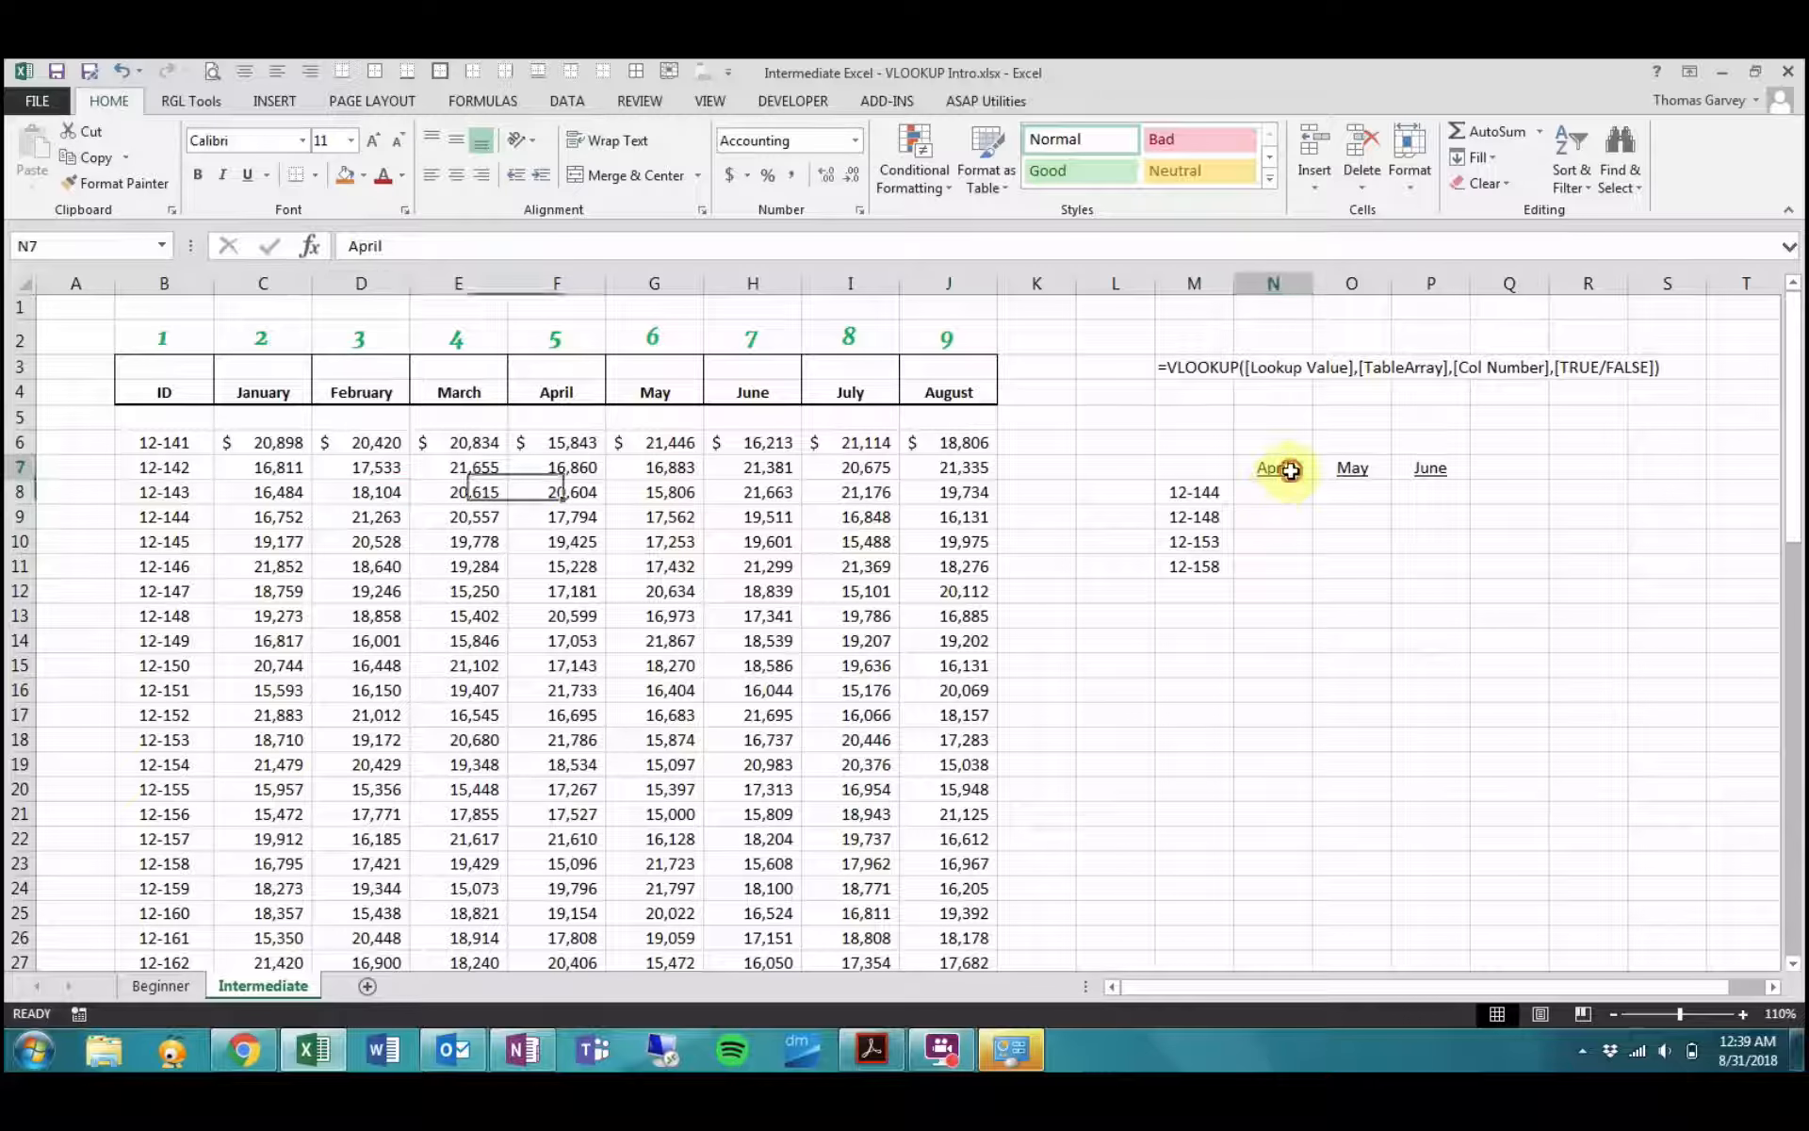
{"action": "left_click", "coordinate": [1197, 490]}
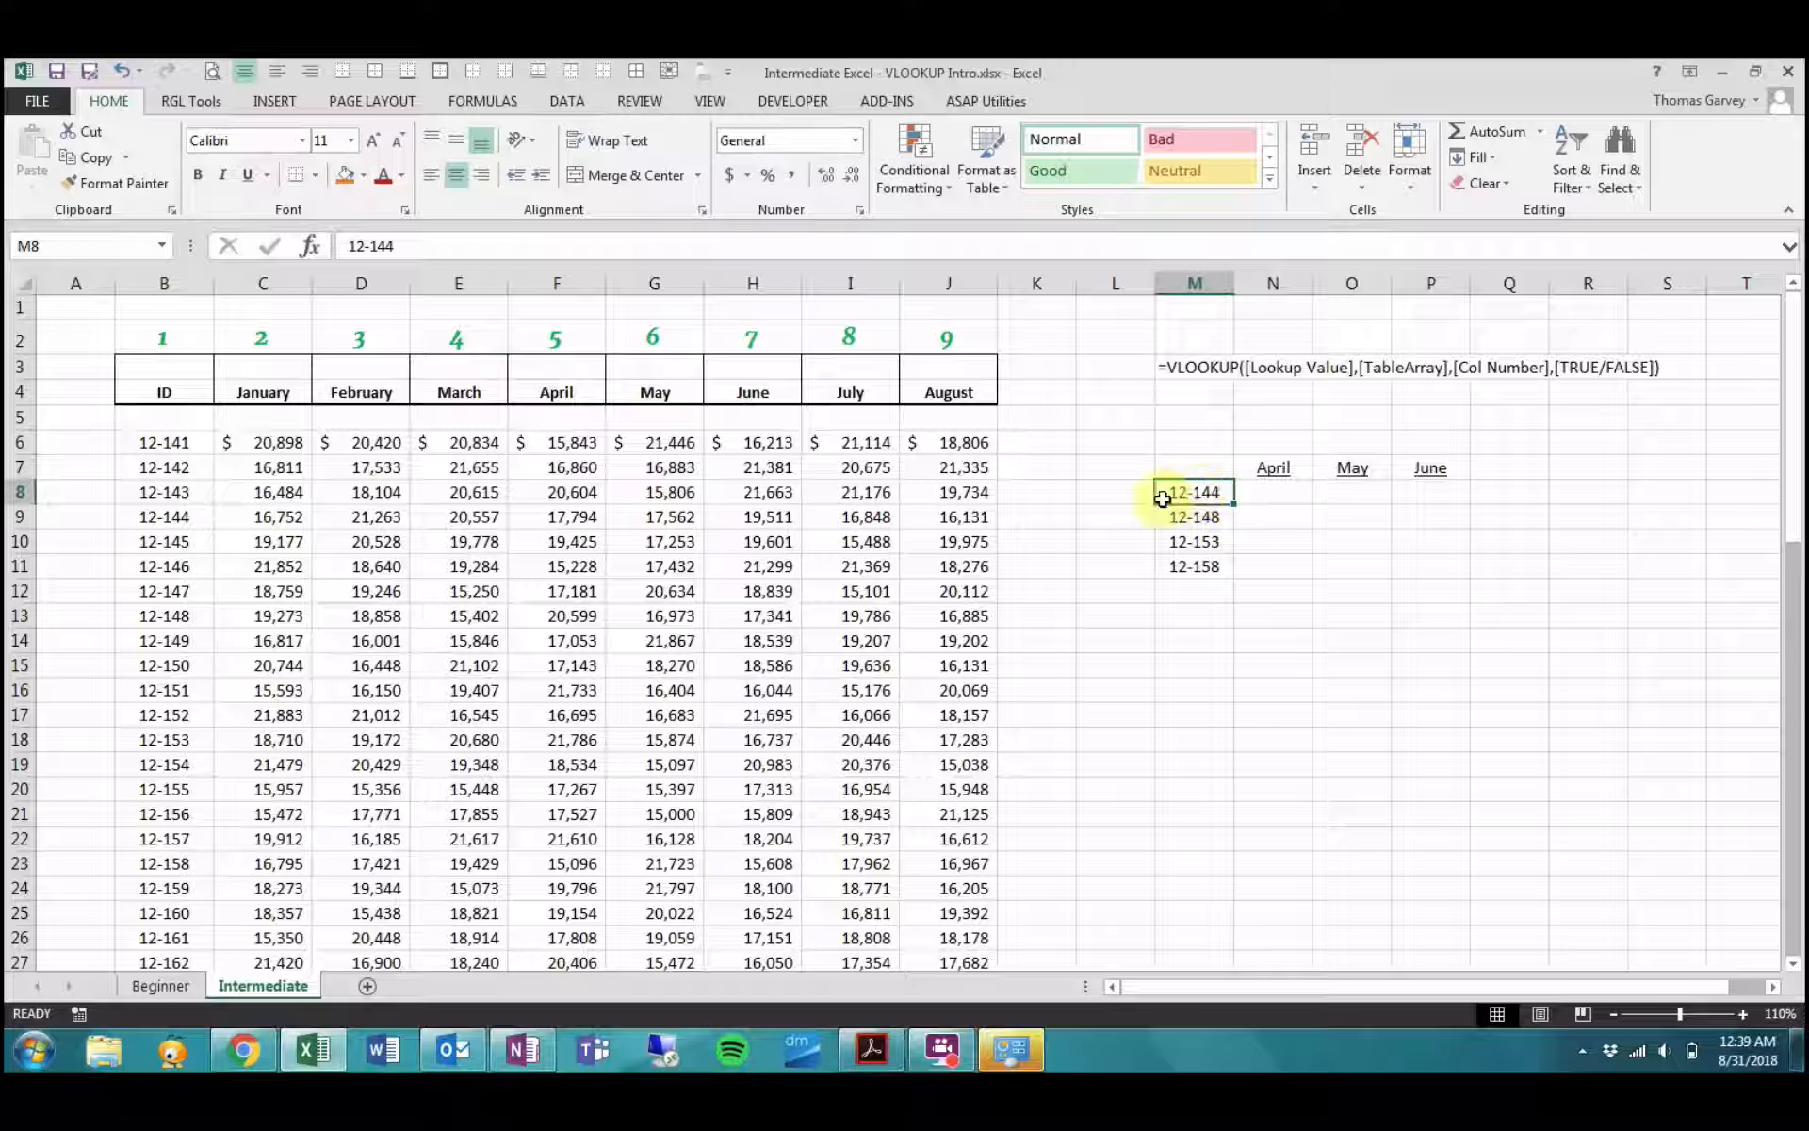
{"action": "left_click", "coordinate": [1278, 468]}
{"action": "left_click", "coordinate": [1352, 468]}
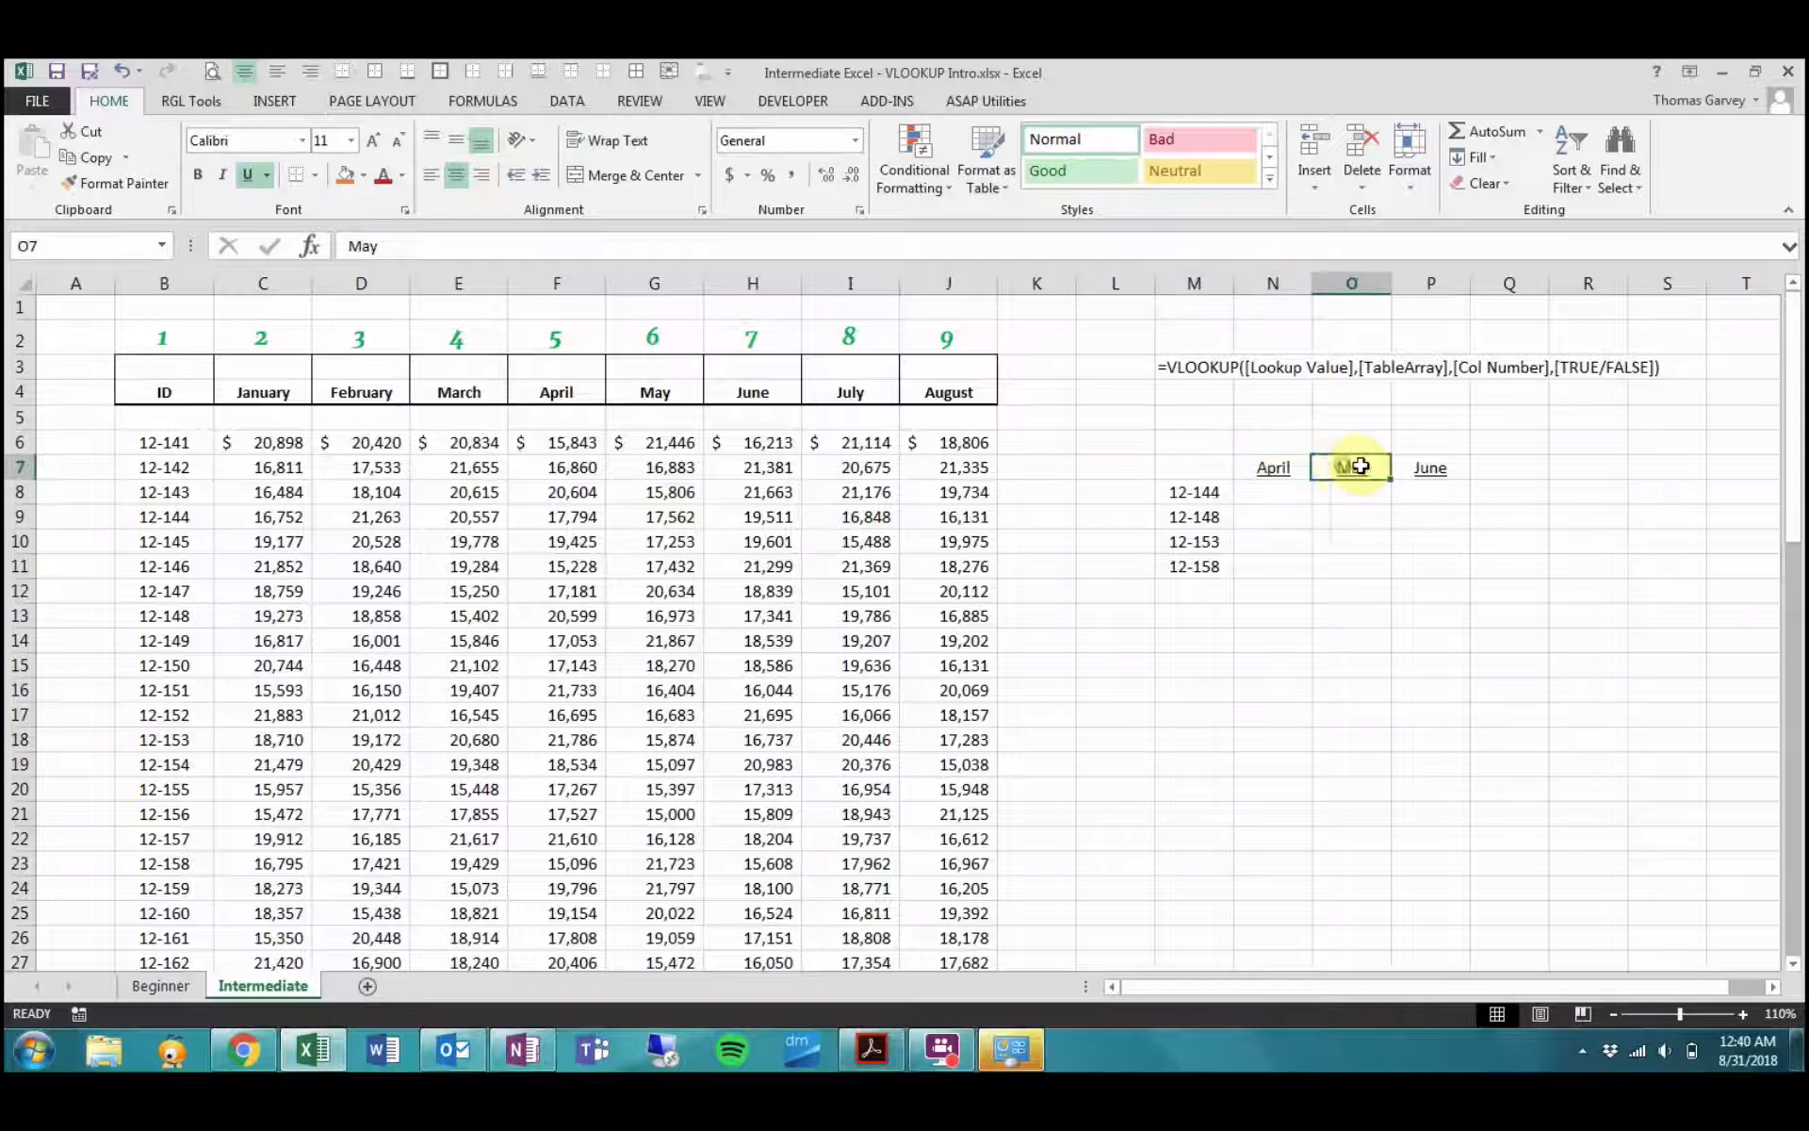
{"action": "left_click", "coordinate": [1427, 468]}
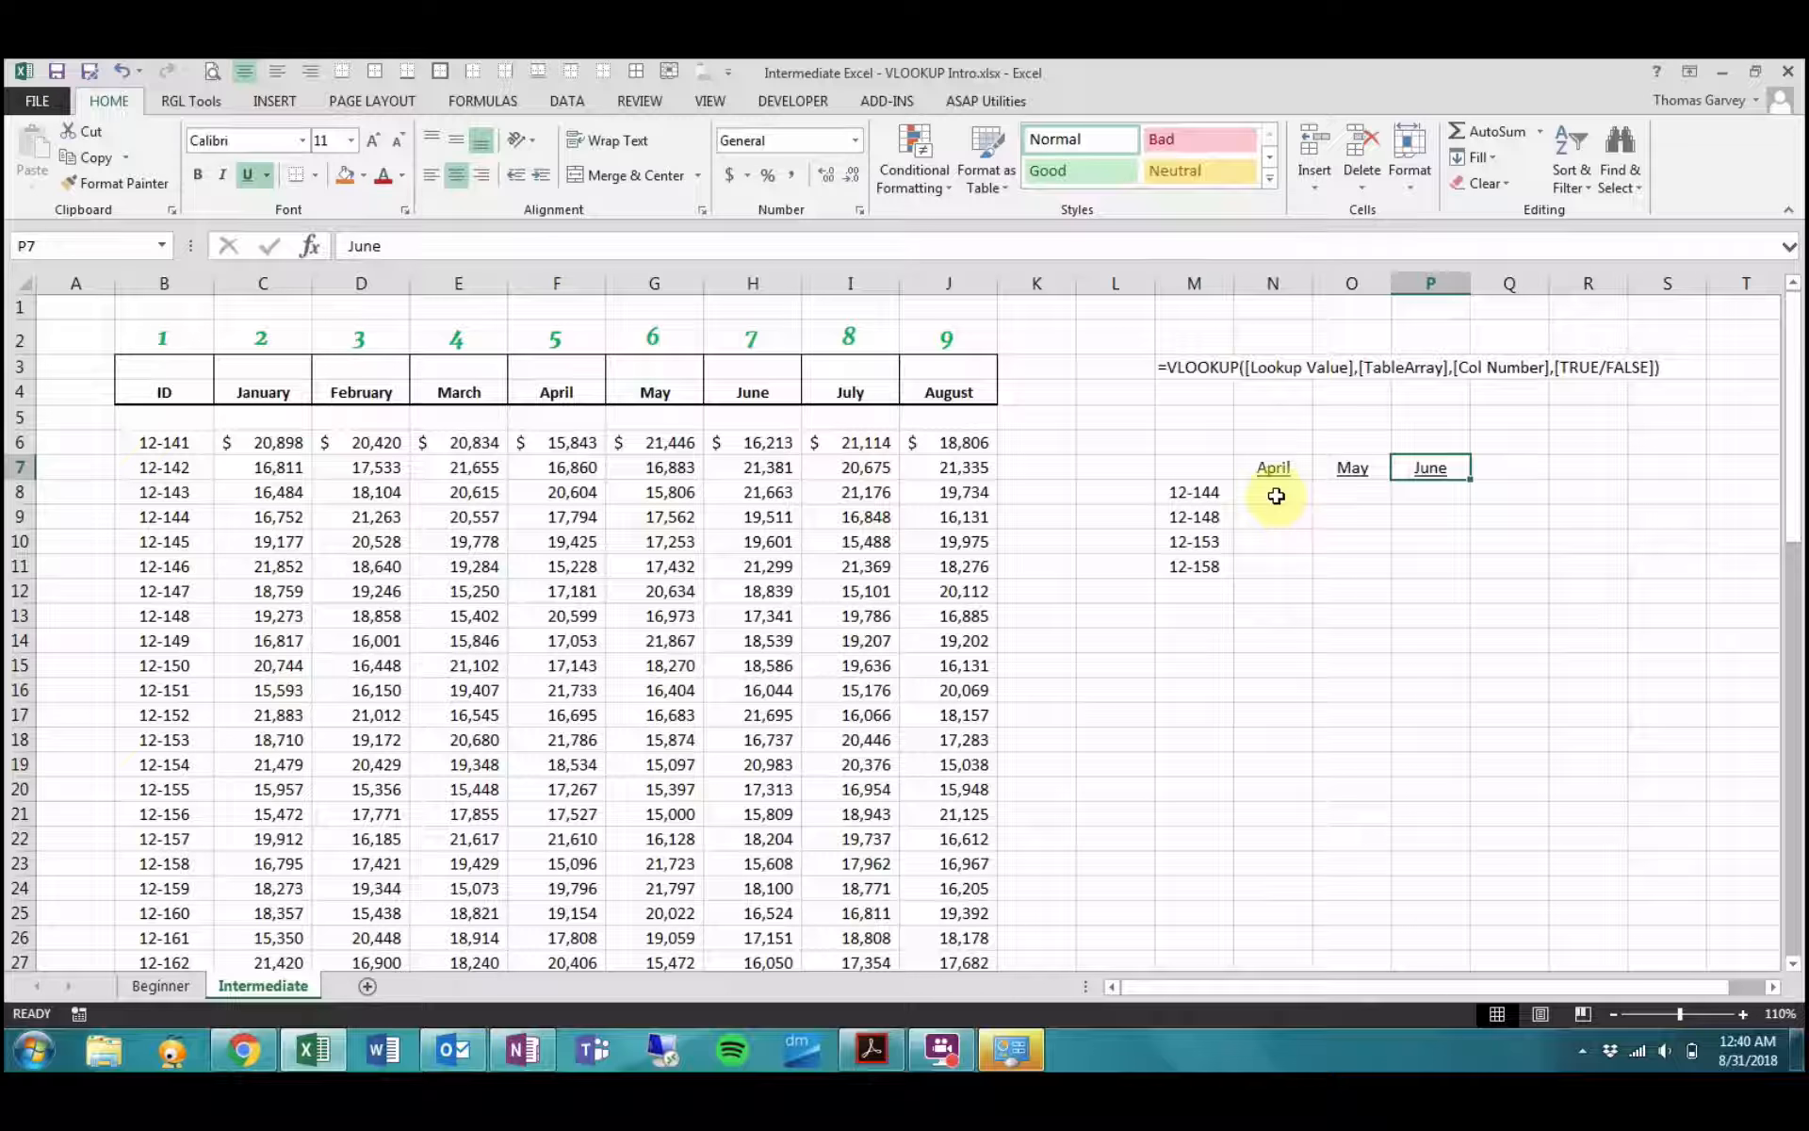
{"action": "left_click", "coordinate": [1275, 494]}
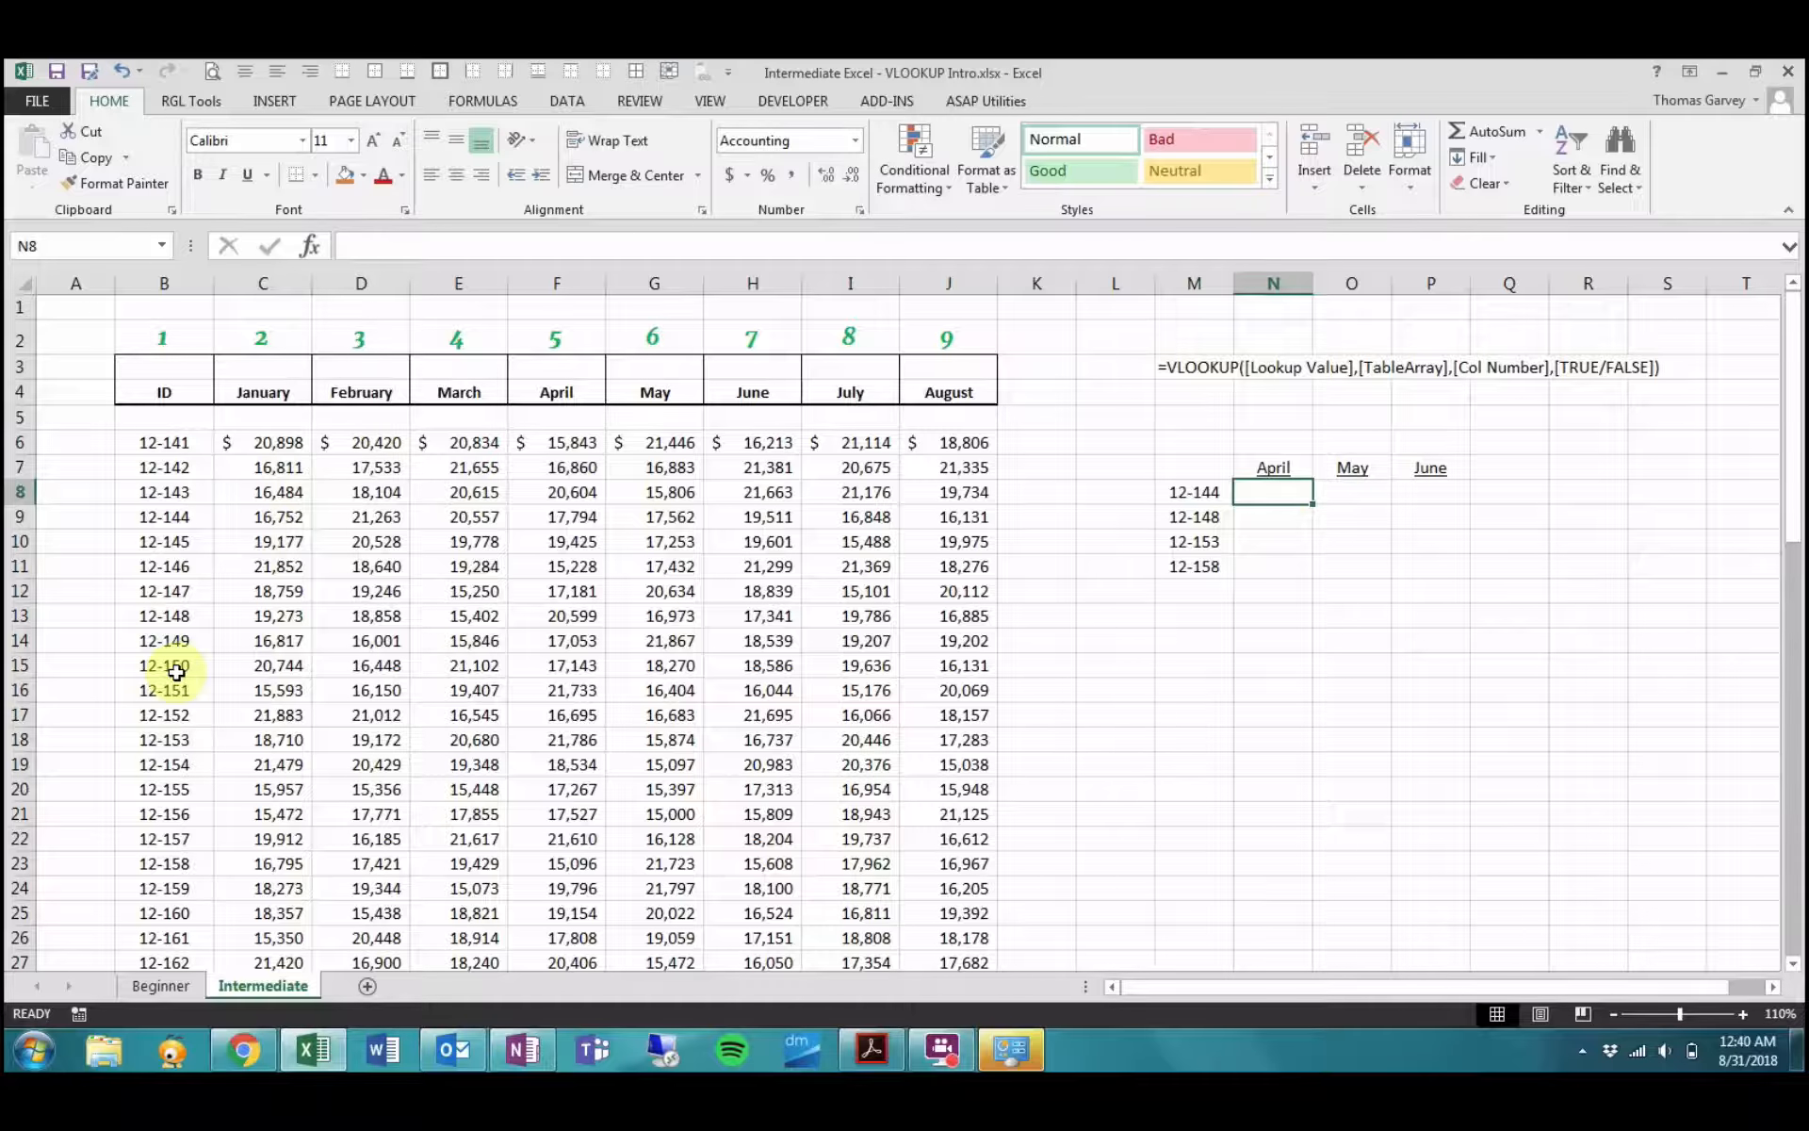
{"action": "scroll", "coordinate": [176, 673], "scroll_direction": "down", "scroll_amount": 5}
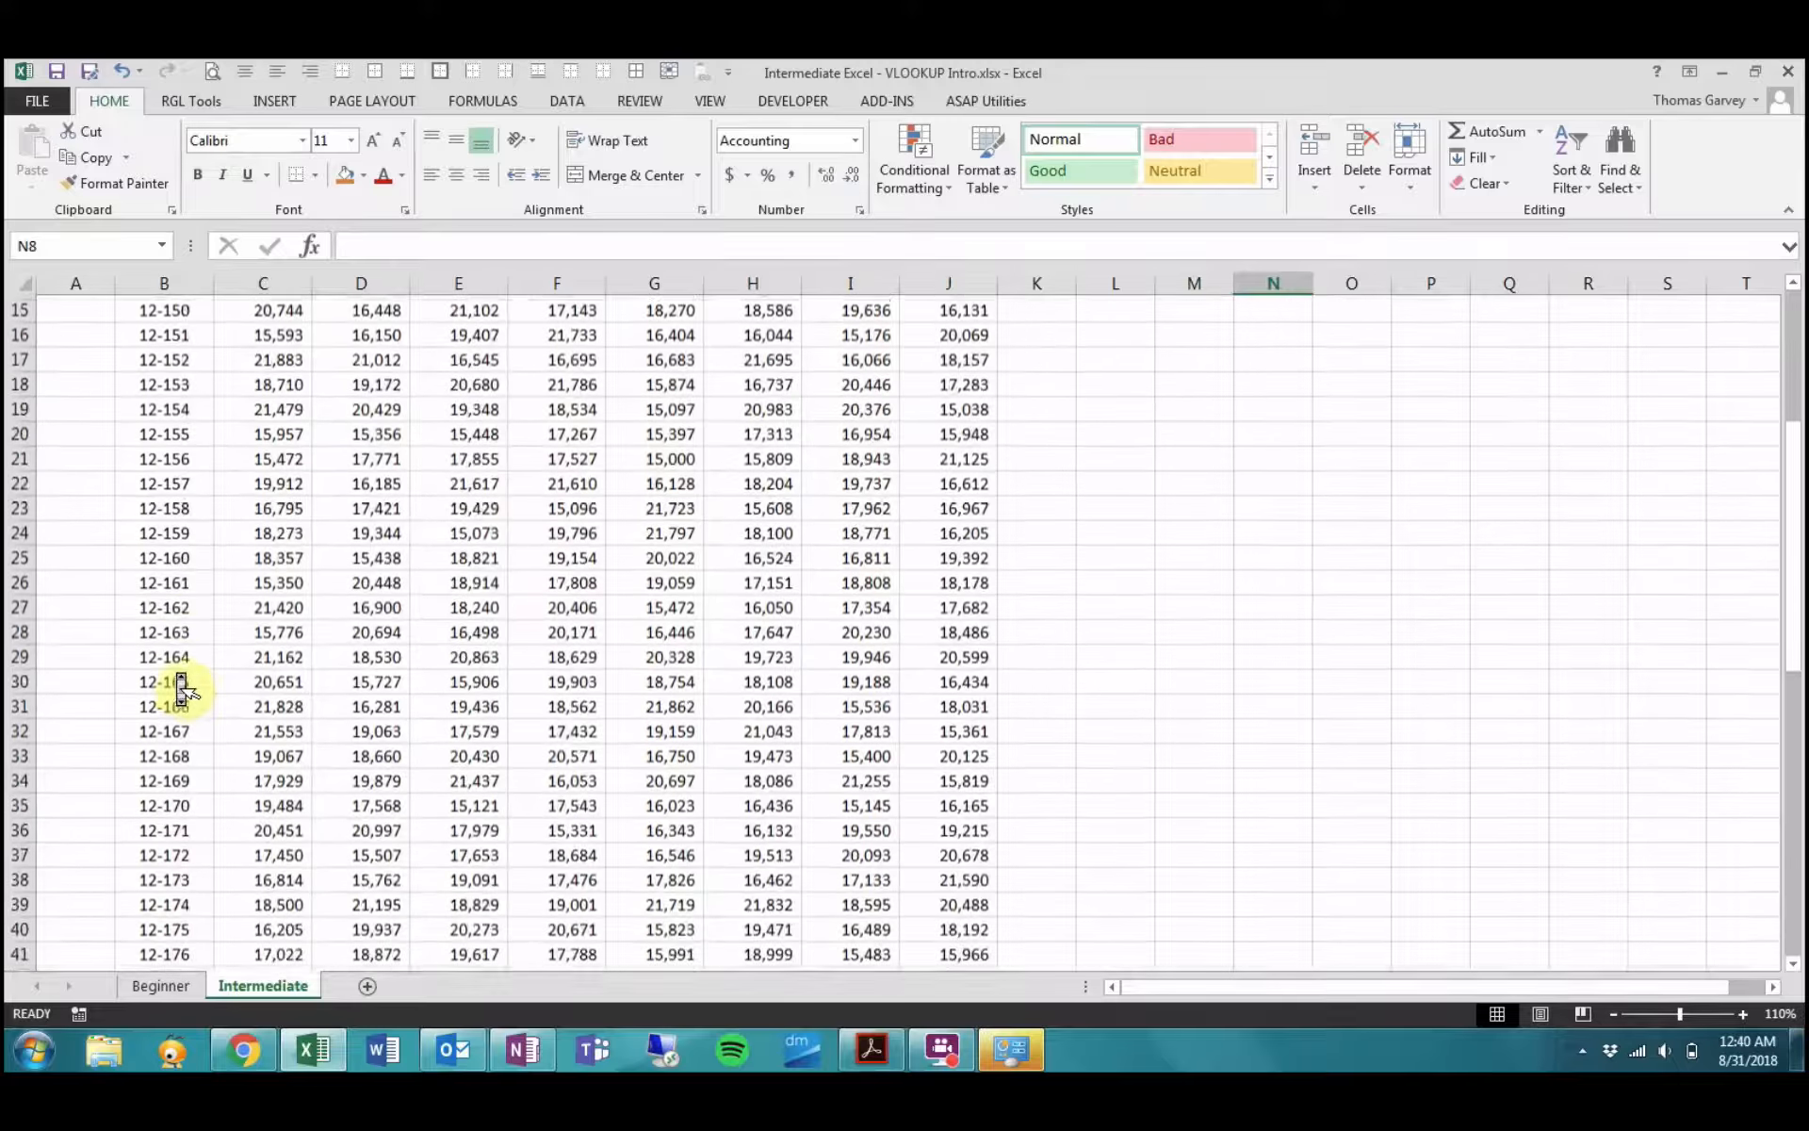
{"action": "scroll", "coordinate": [182, 690], "scroll_direction": "down", "scroll_amount": 4}
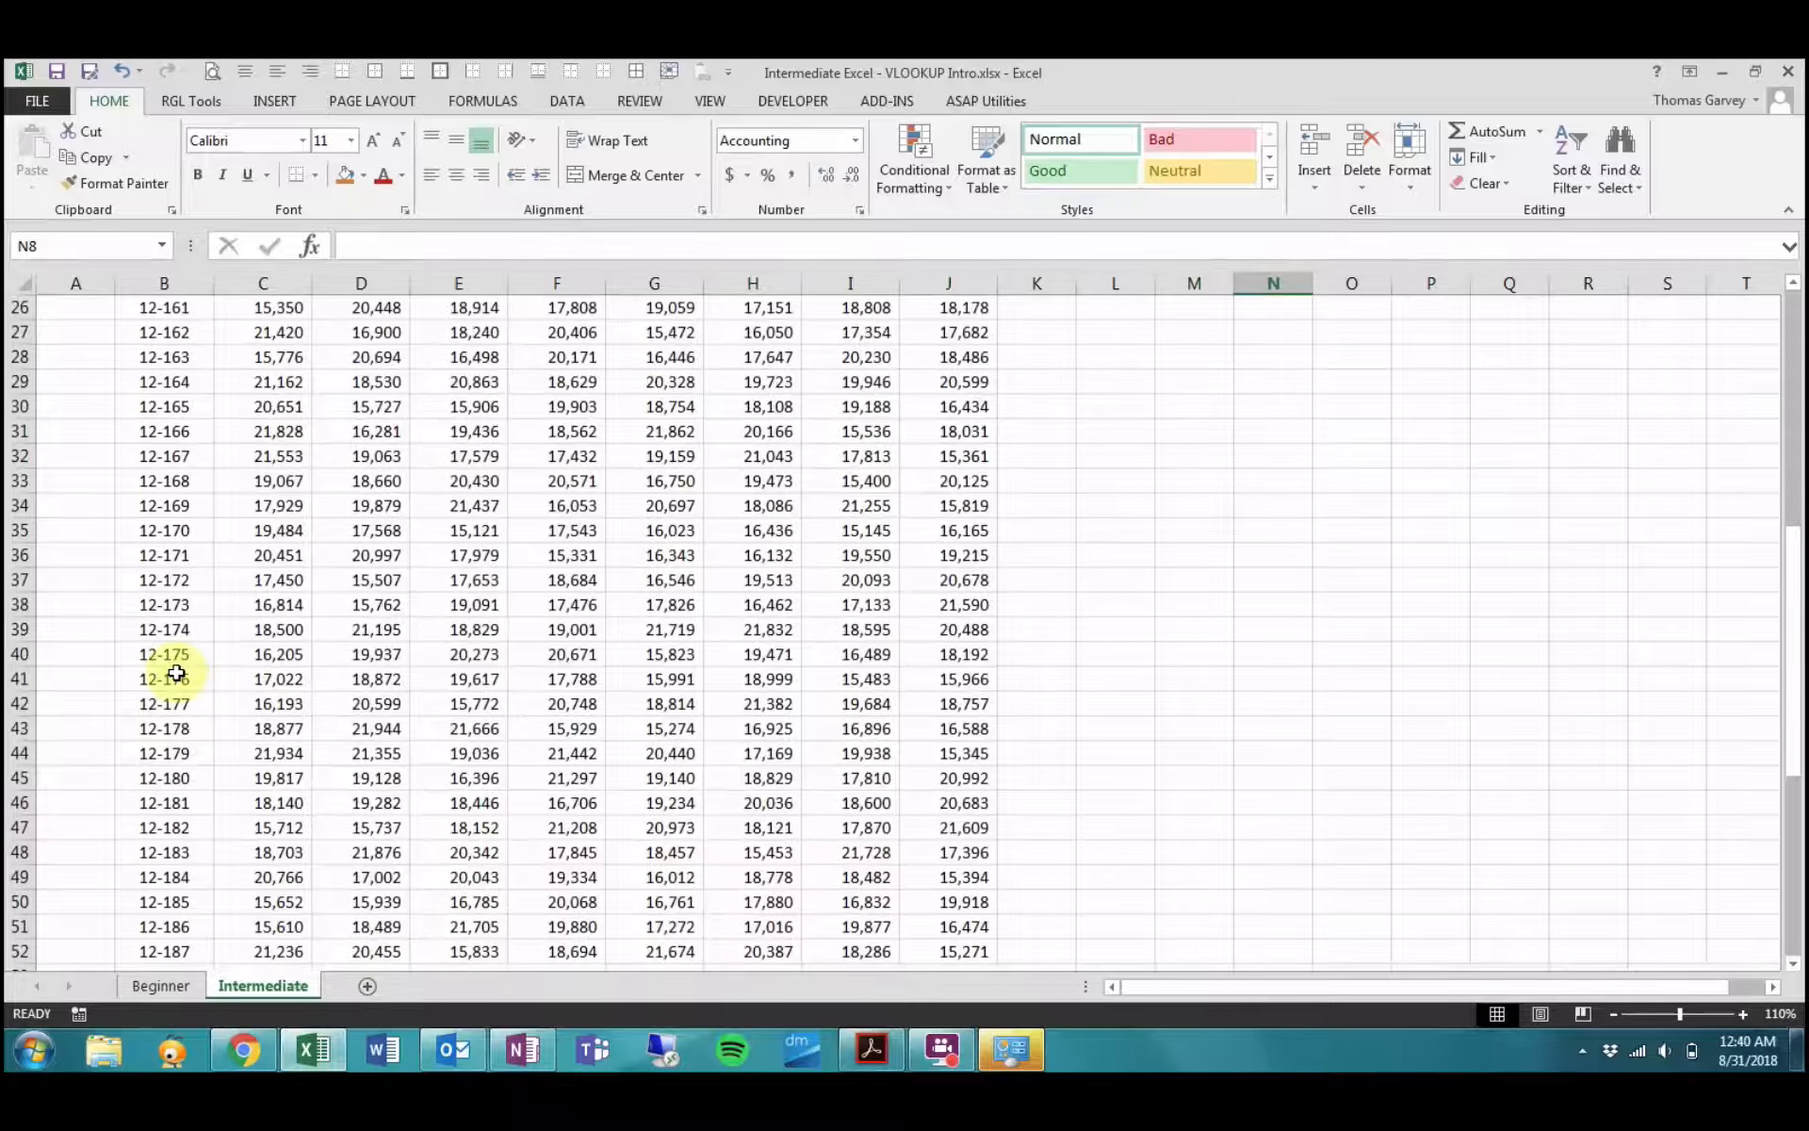
{"action": "scroll", "coordinate": [177, 673], "scroll_direction": "down", "scroll_amount": 2}
{"action": "scroll", "coordinate": [176, 672], "scroll_direction": "up", "scroll_amount": 6}
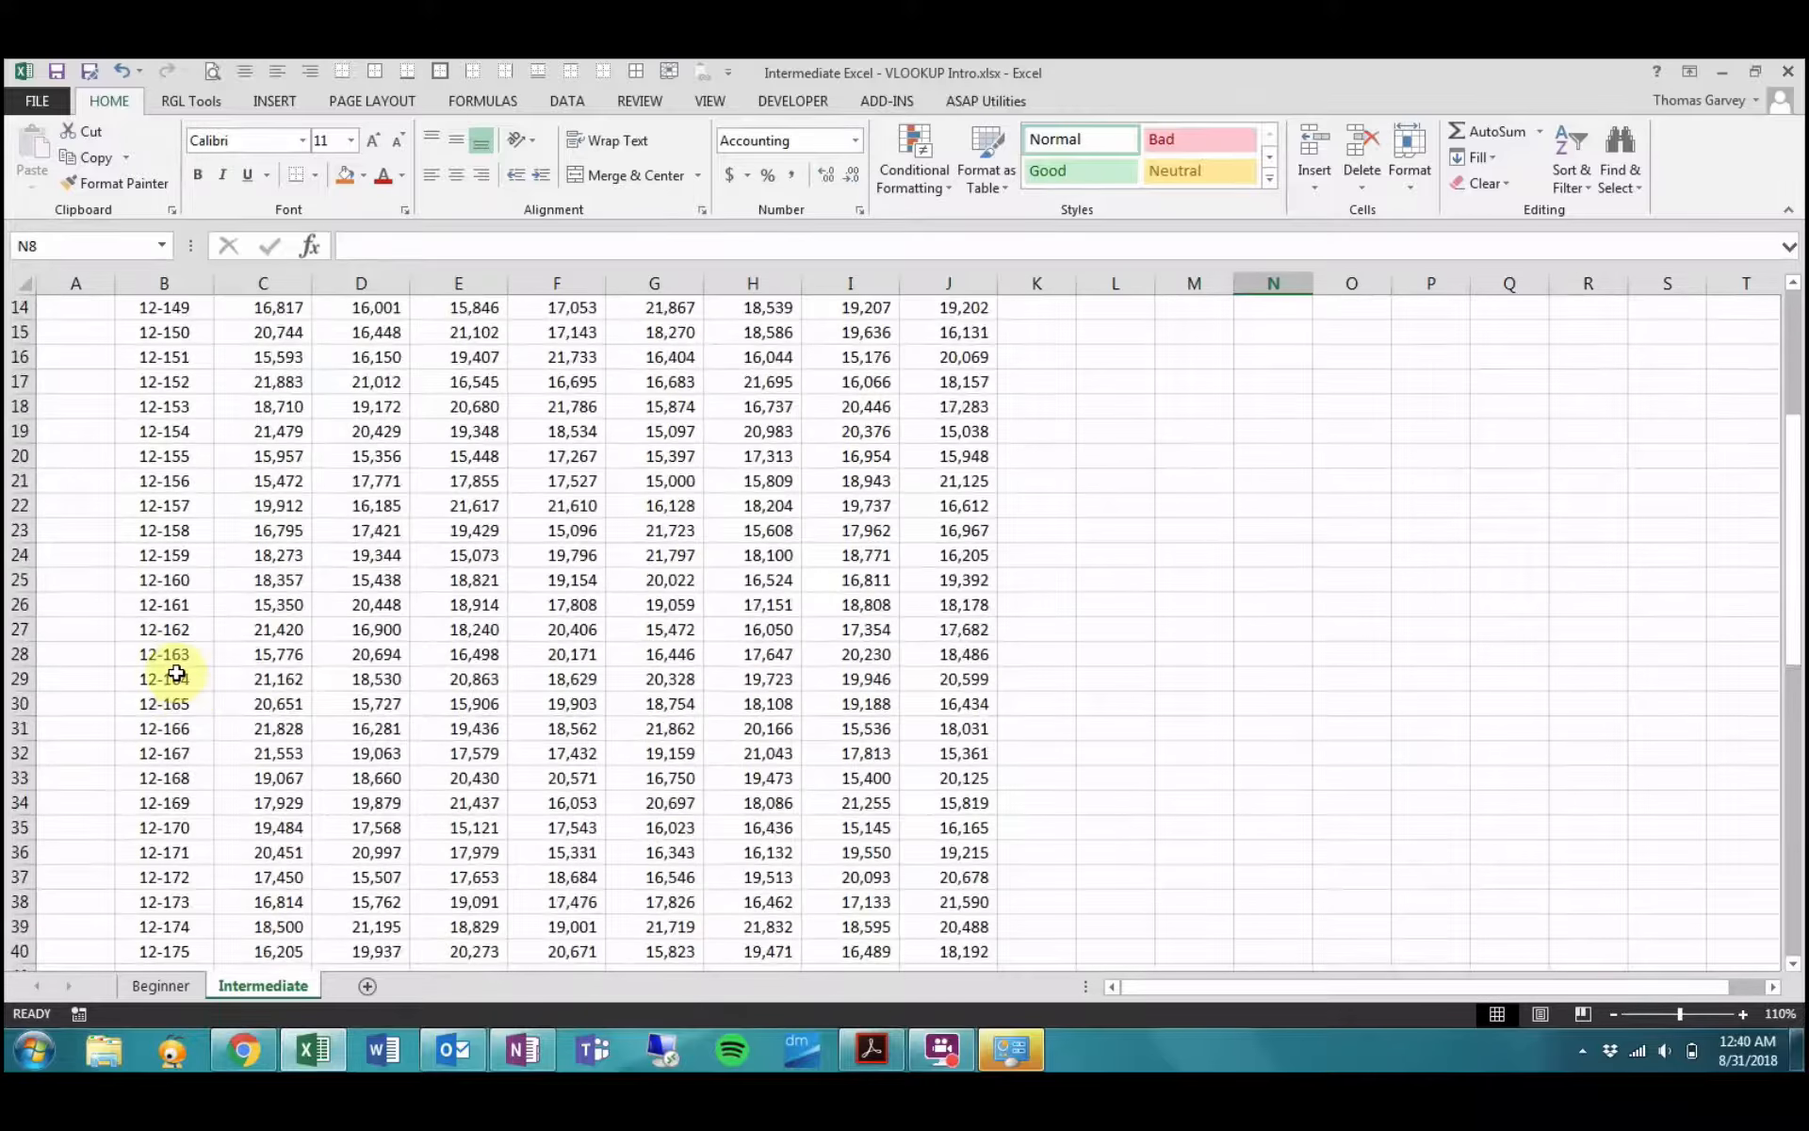
{"action": "scroll", "coordinate": [176, 672], "scroll_direction": "up", "scroll_amount": 5}
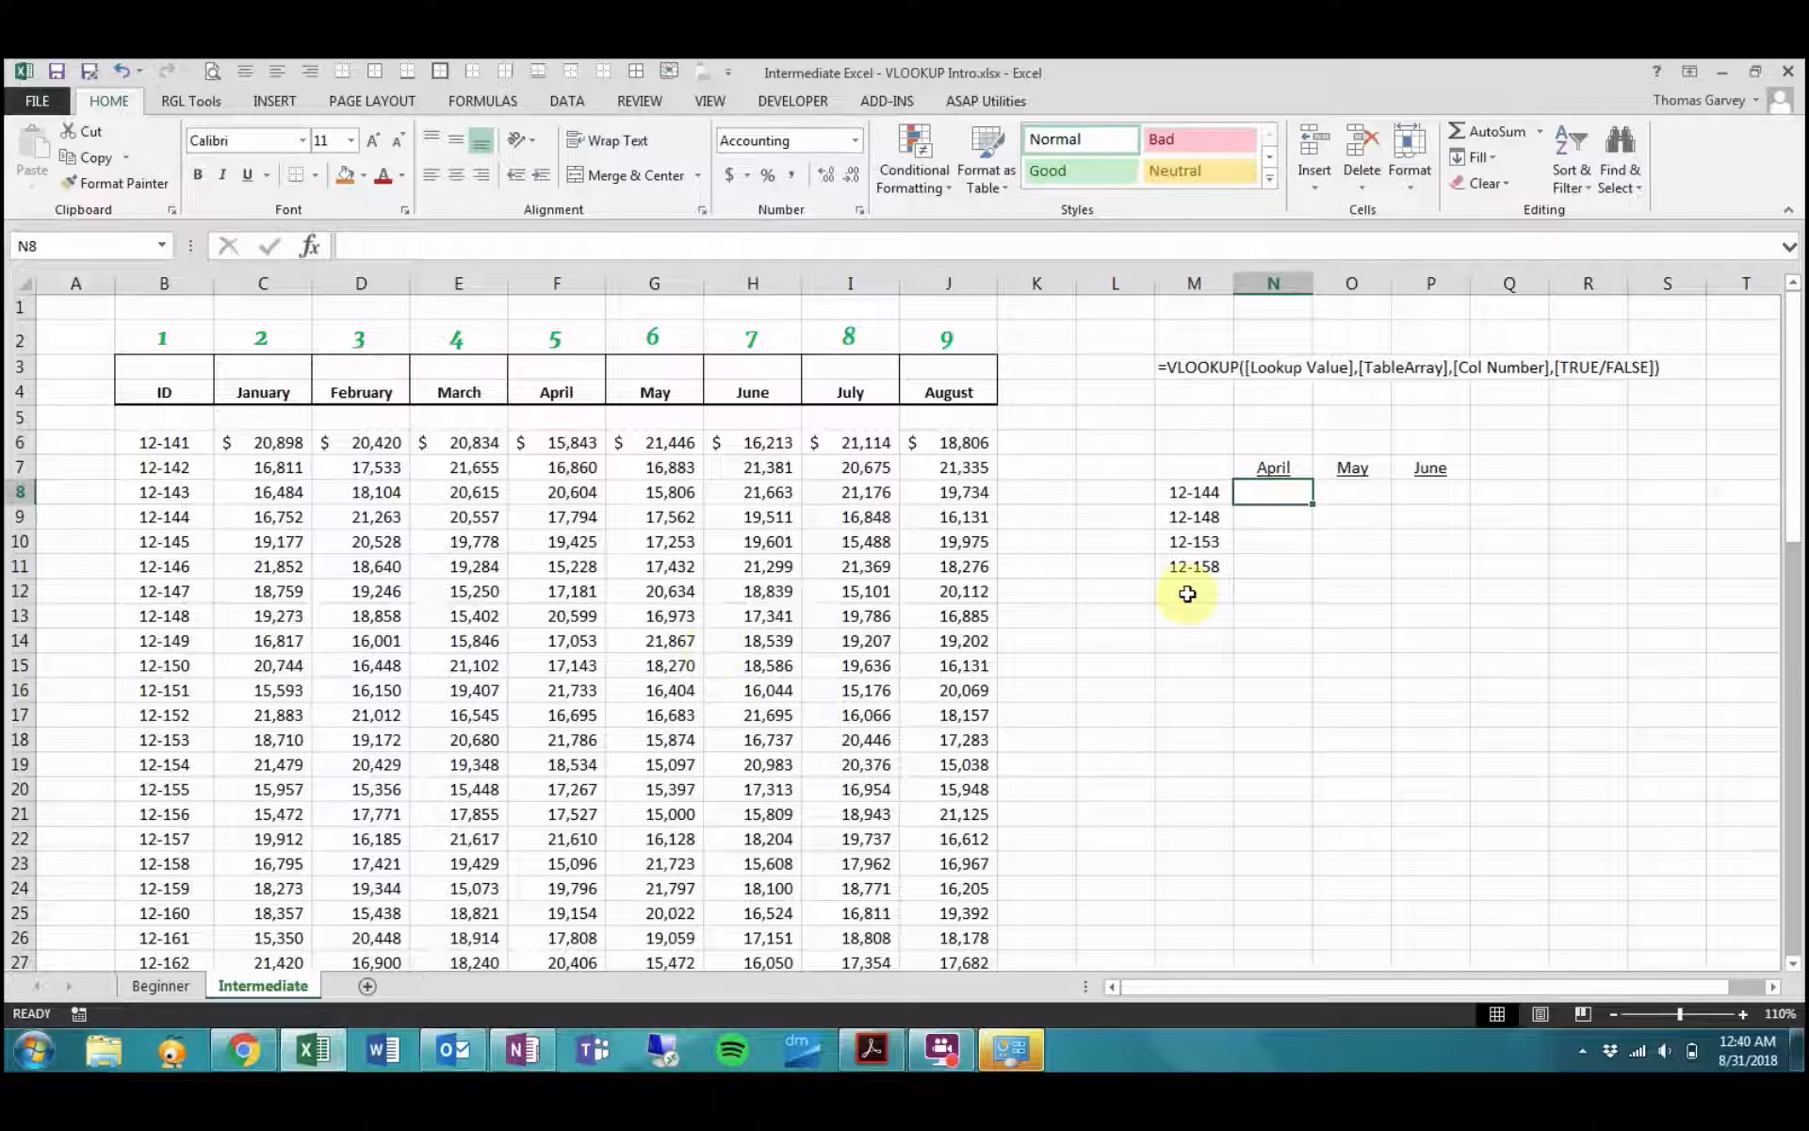
- Start a VLOOKUP formula in N8 with the ID in M8 as the lookup value
{"action": "left_click", "coordinate": [1178, 366]}
{"action": "left_click", "coordinate": [1289, 496]}
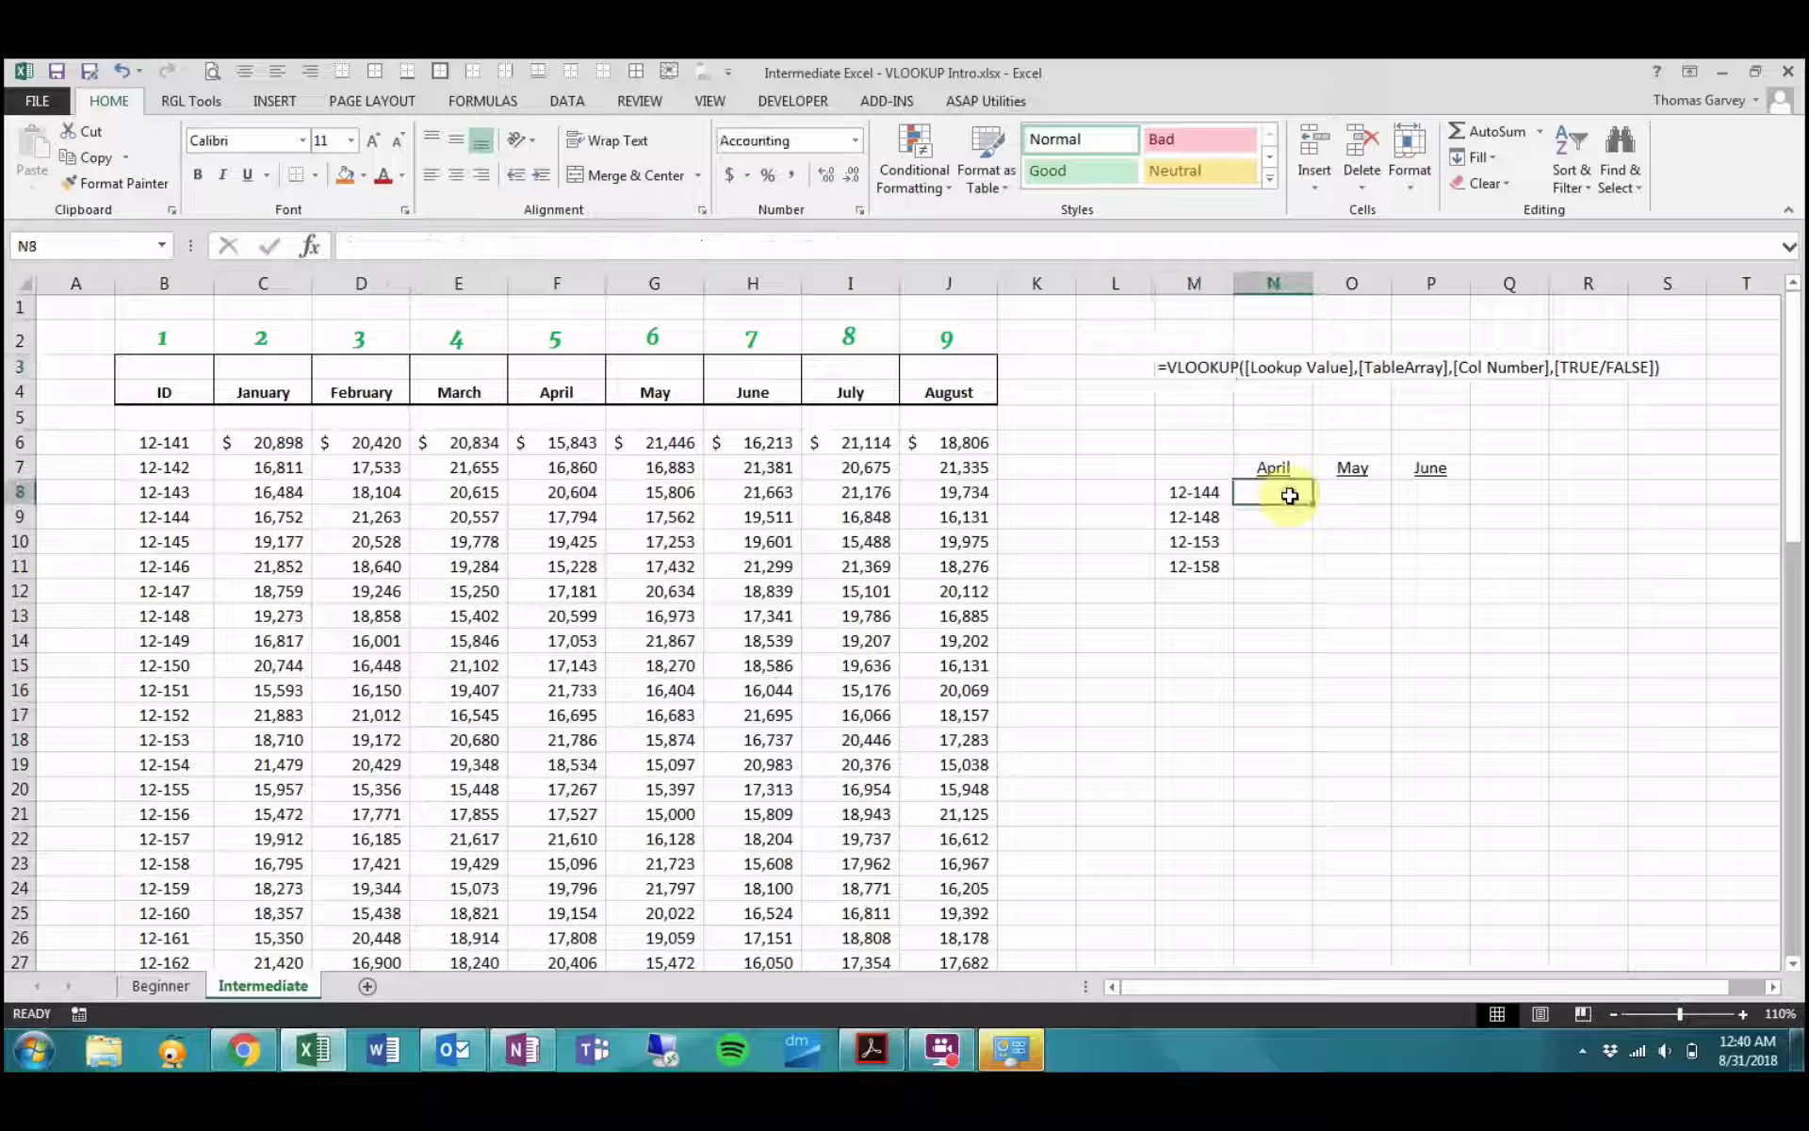
{"action": "type", "text": "="}
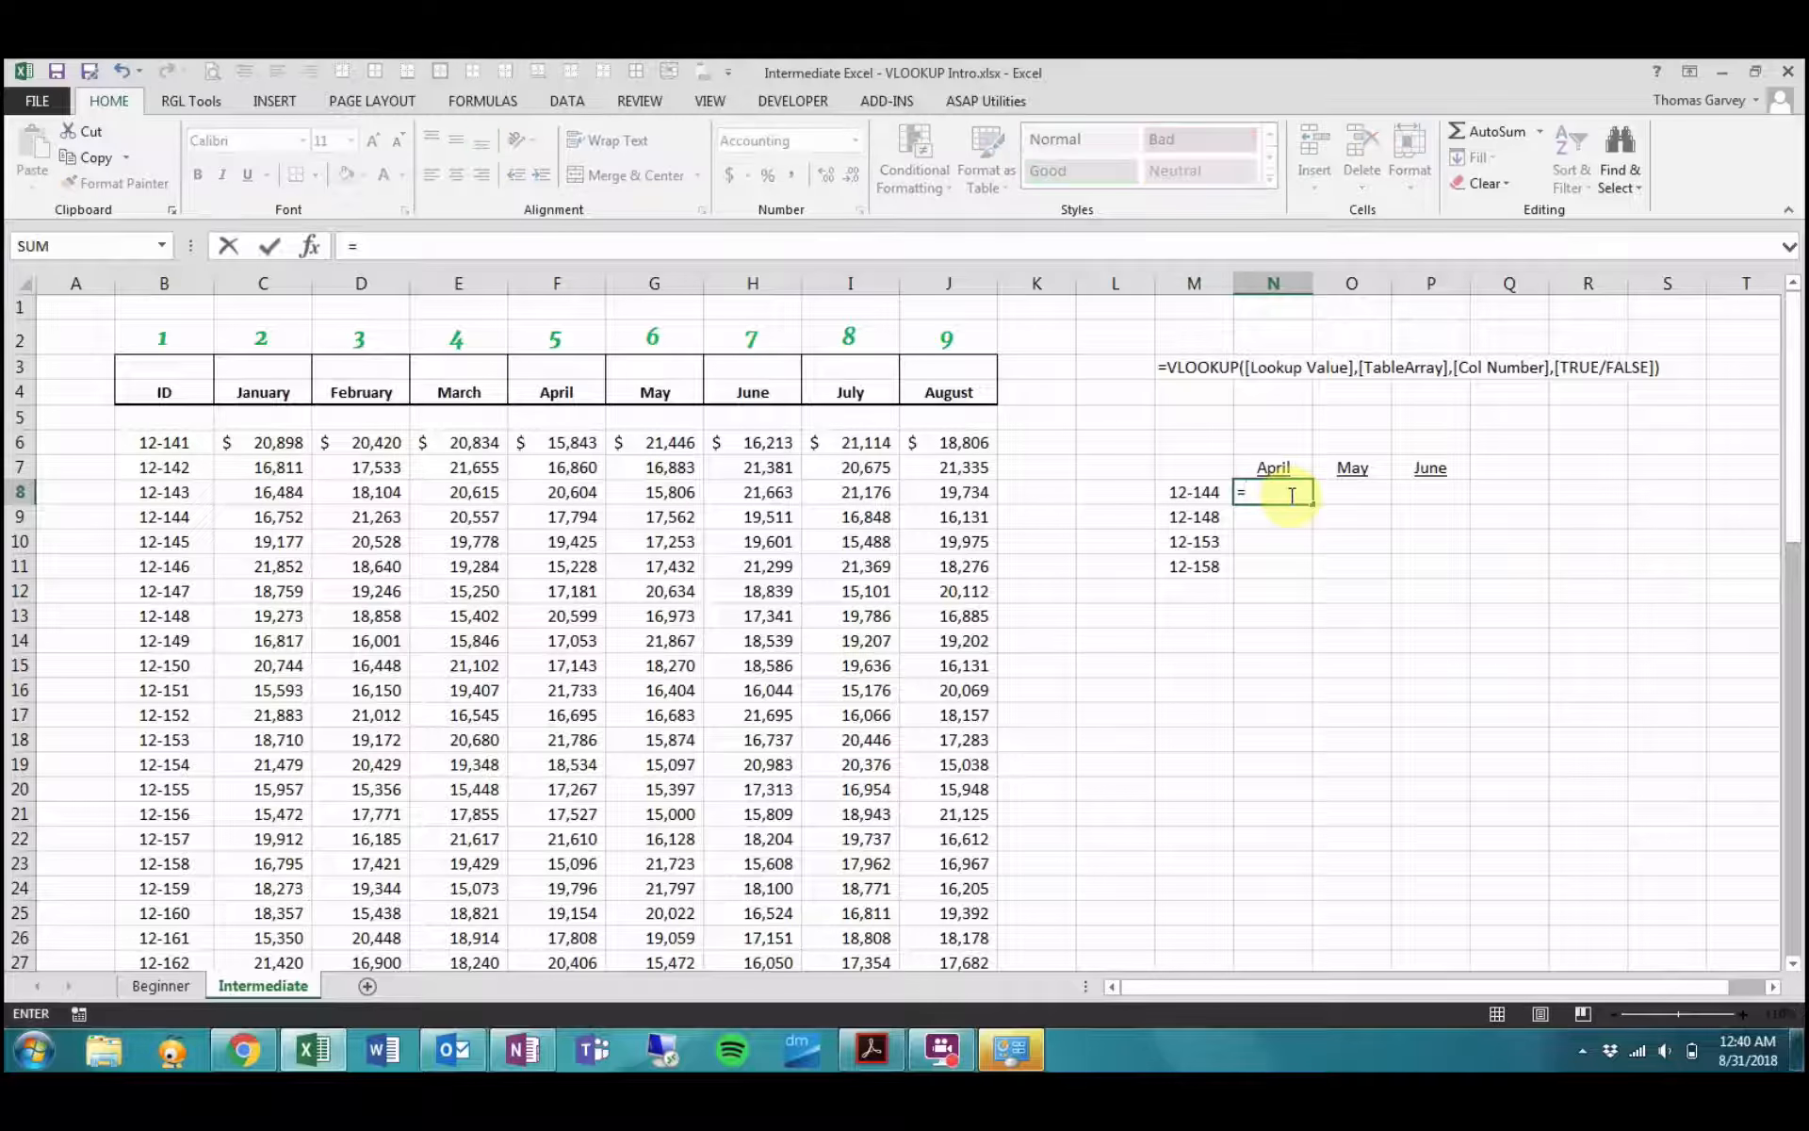
{"action": "type", "text": "vlookup("}
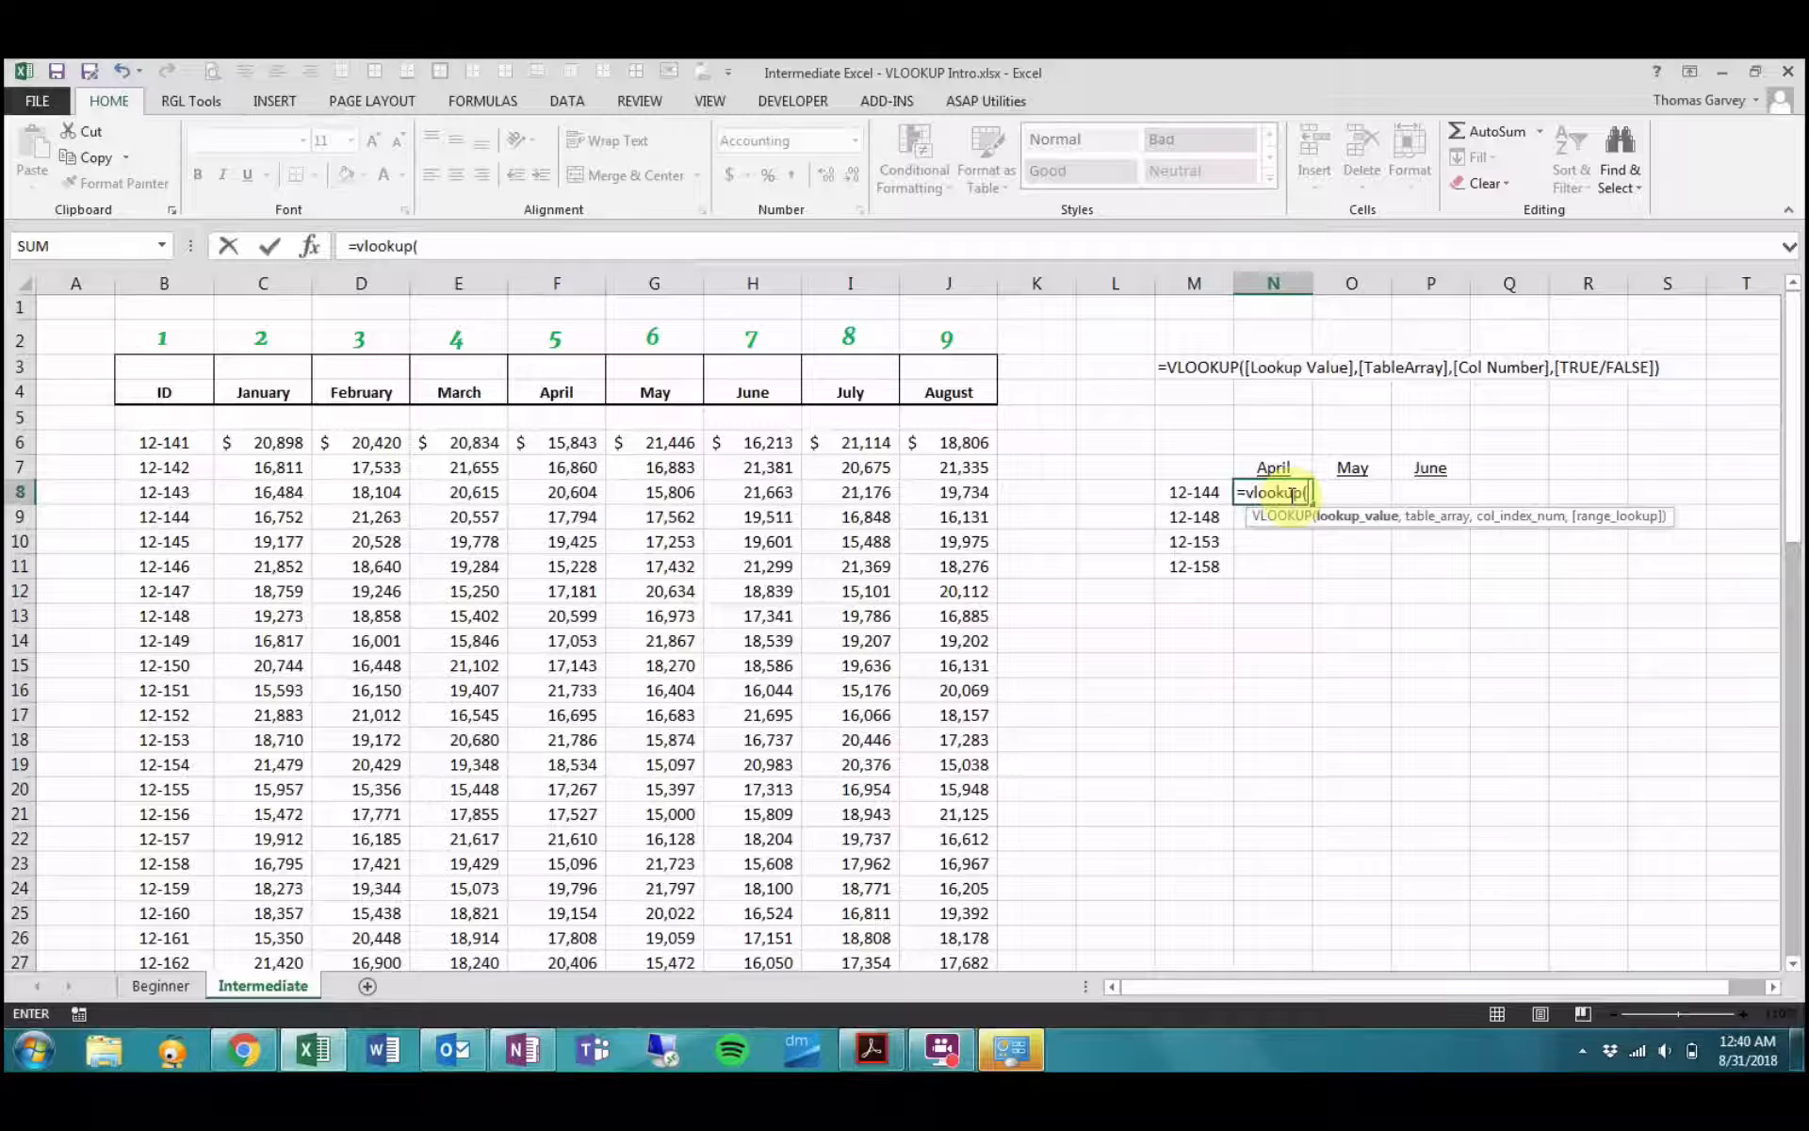
{"action": "left_click", "coordinate": [1189, 492]}
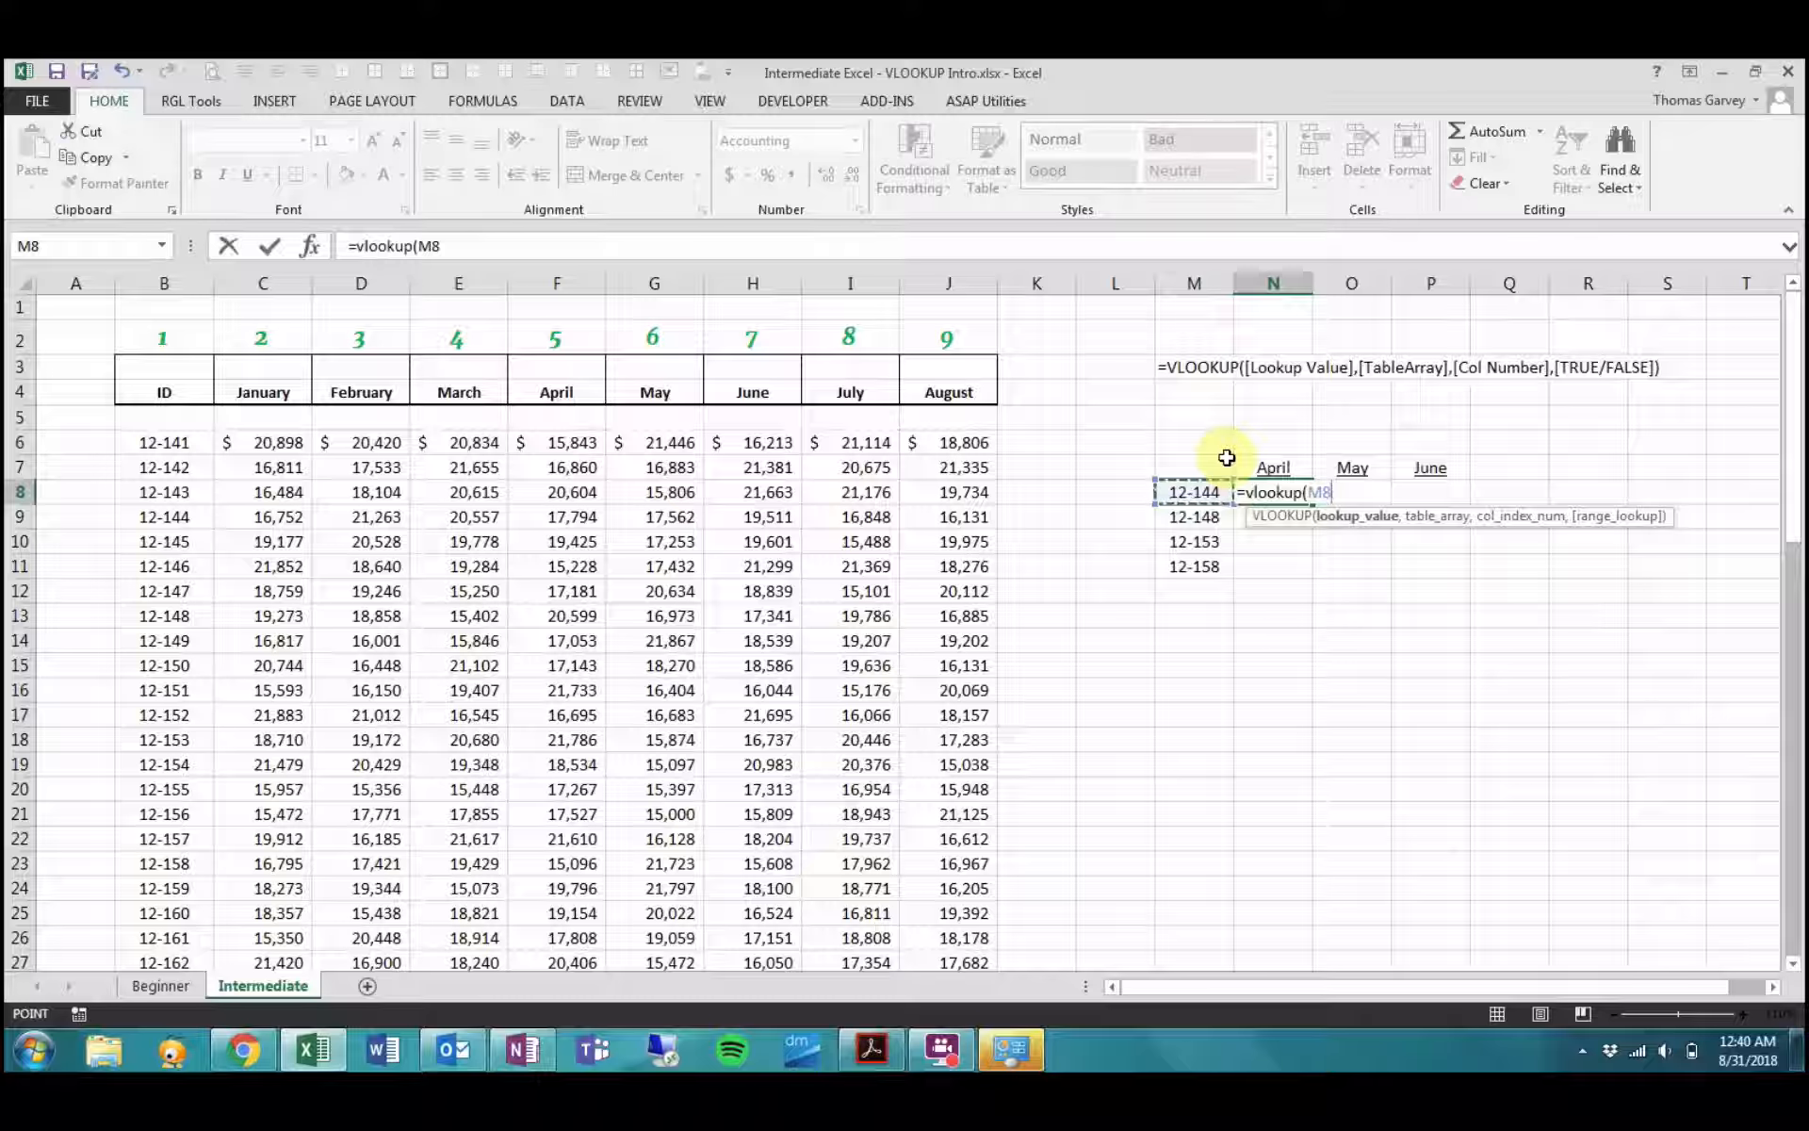
{"action": "type", "text": ","}
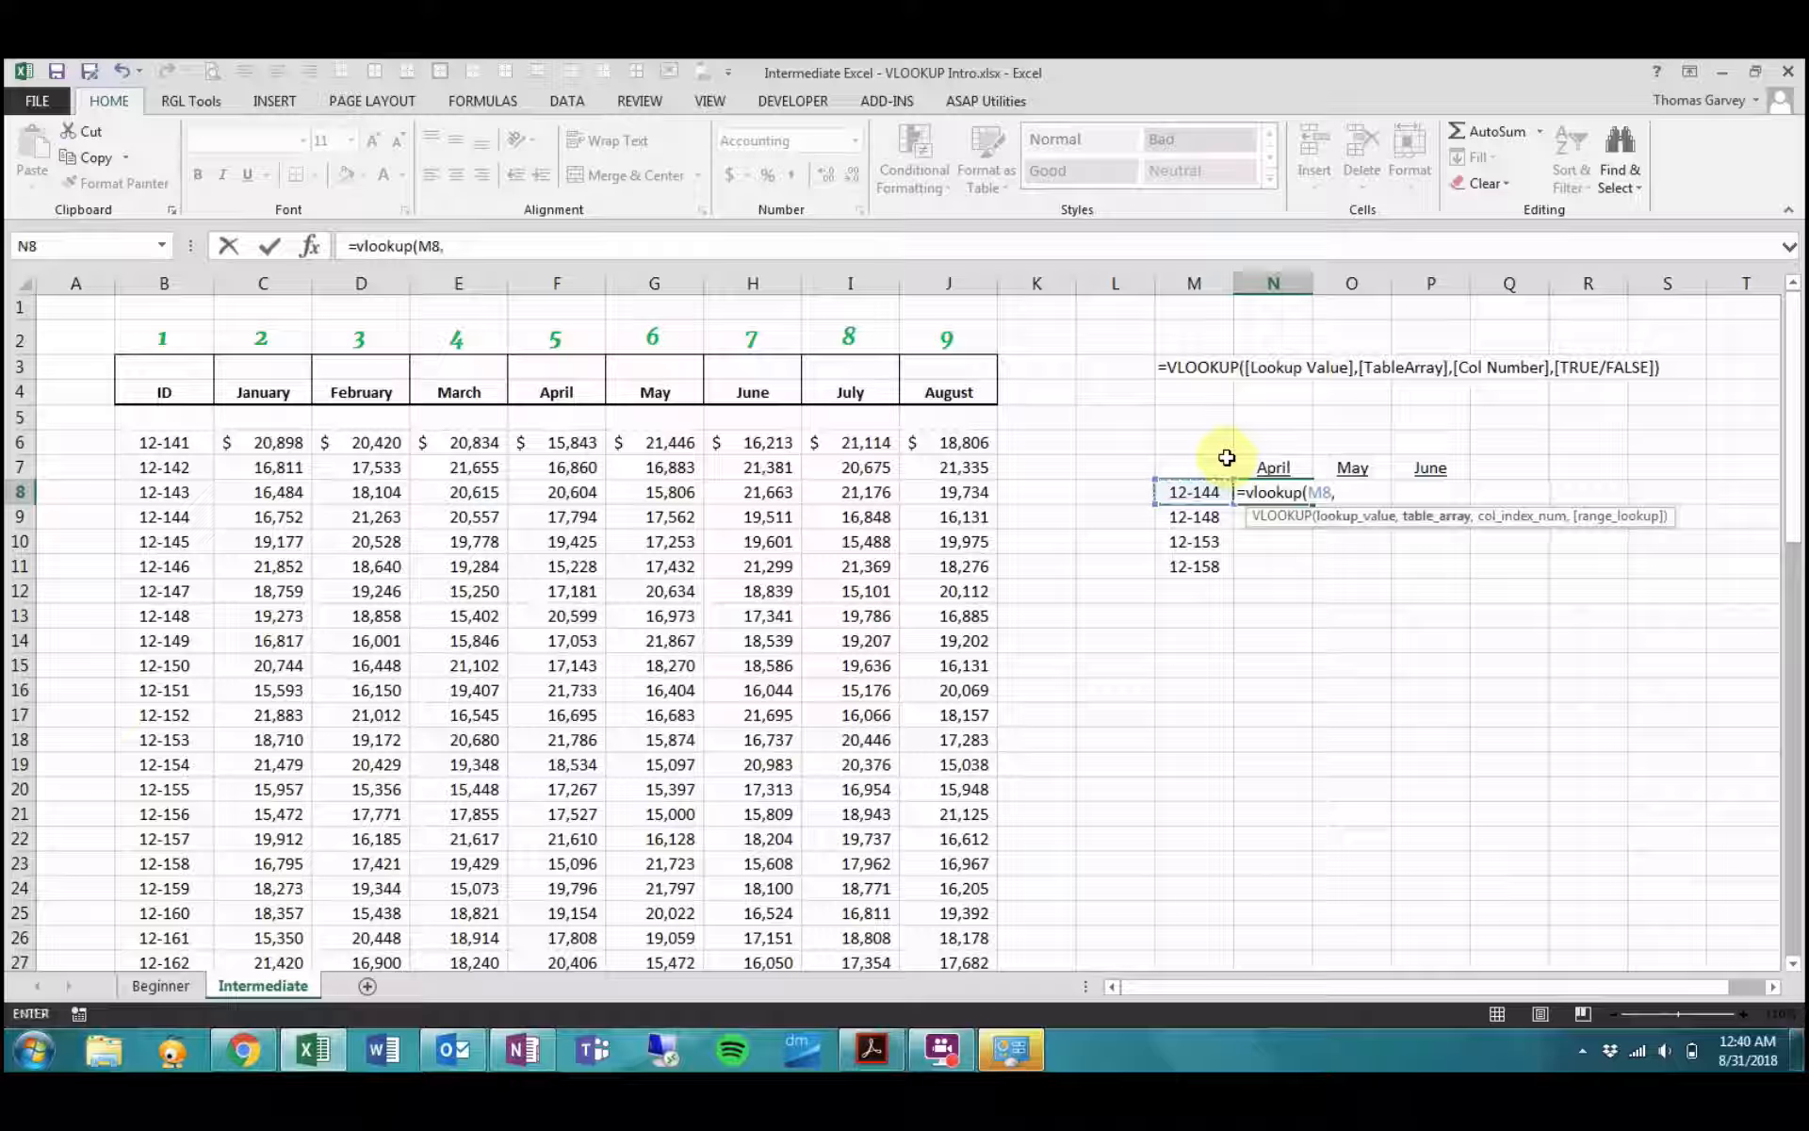
- Set the N8 formula's table array to the whole data table, B6:J71
{"action": "left_click", "coordinate": [163, 444]}
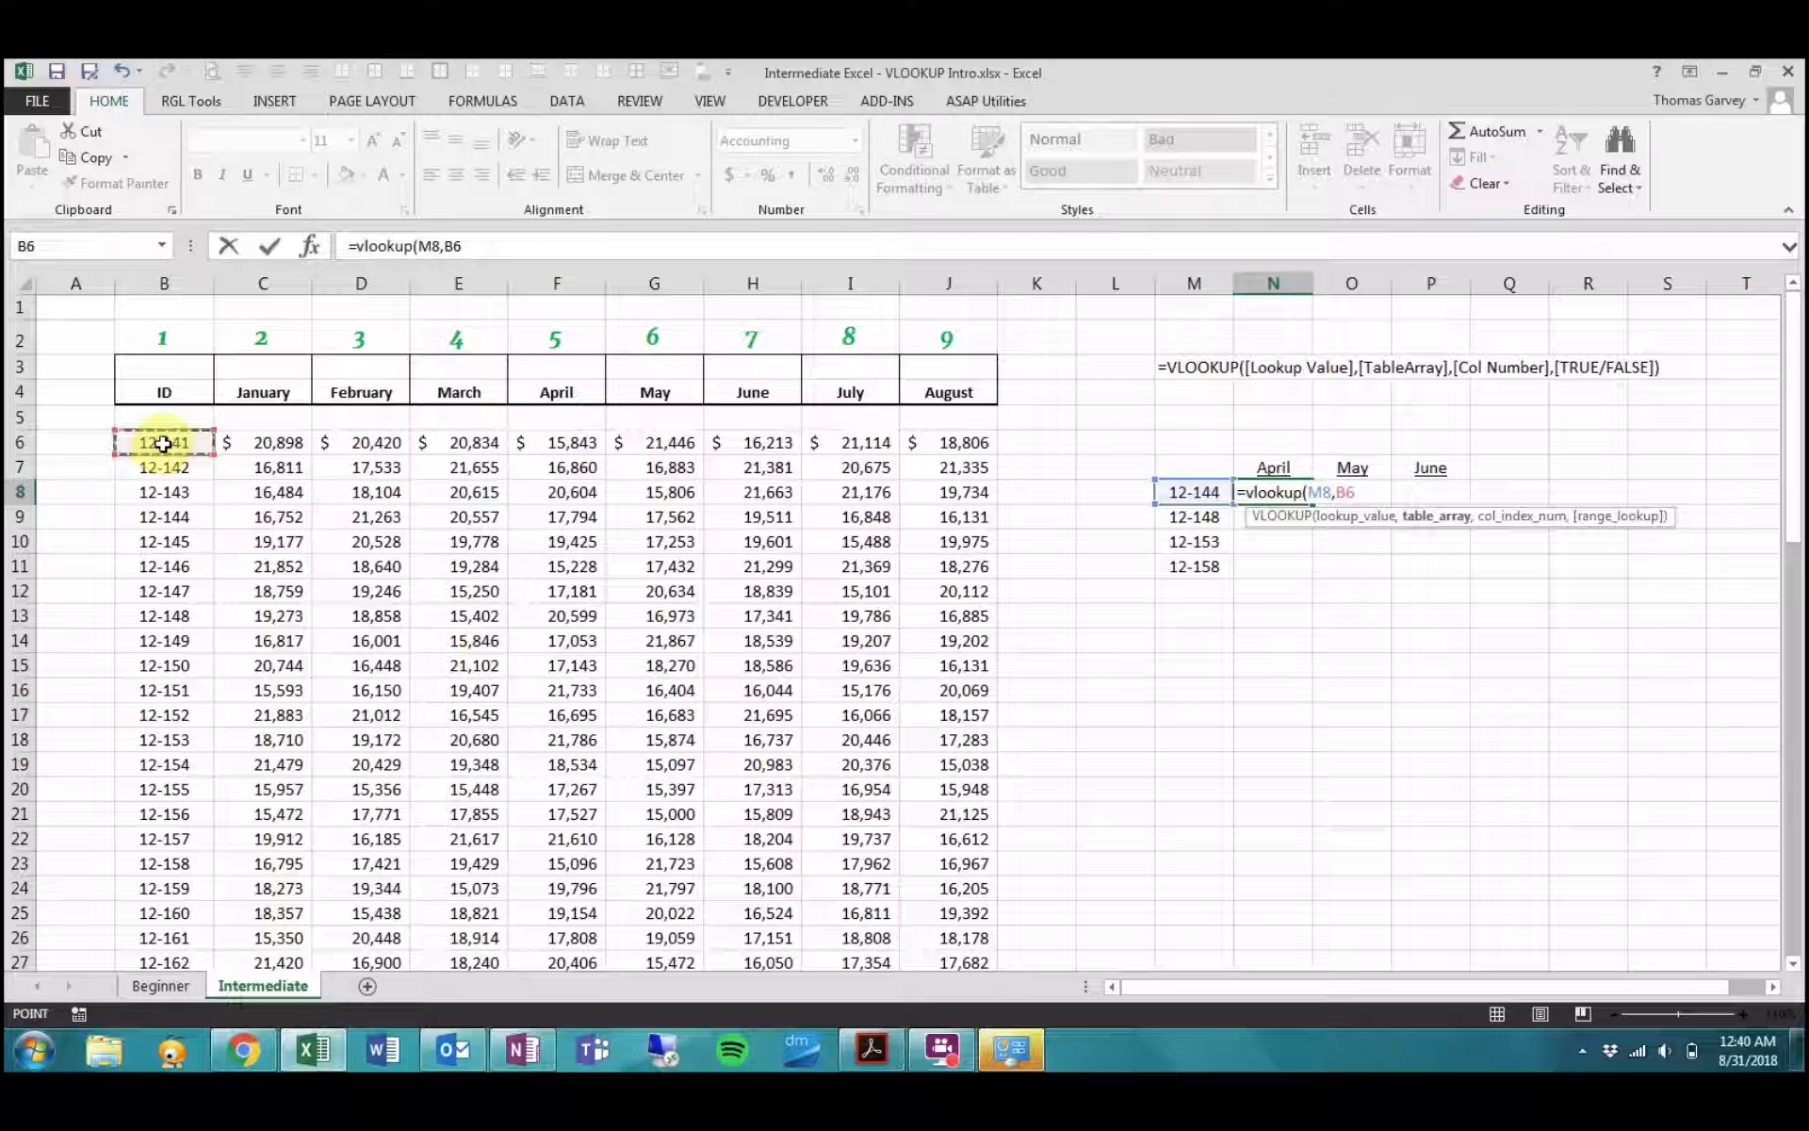
{"action": "key", "text": "ctrl+shift+Right"}
{"action": "key", "text": "ctrl+shift+Down"}
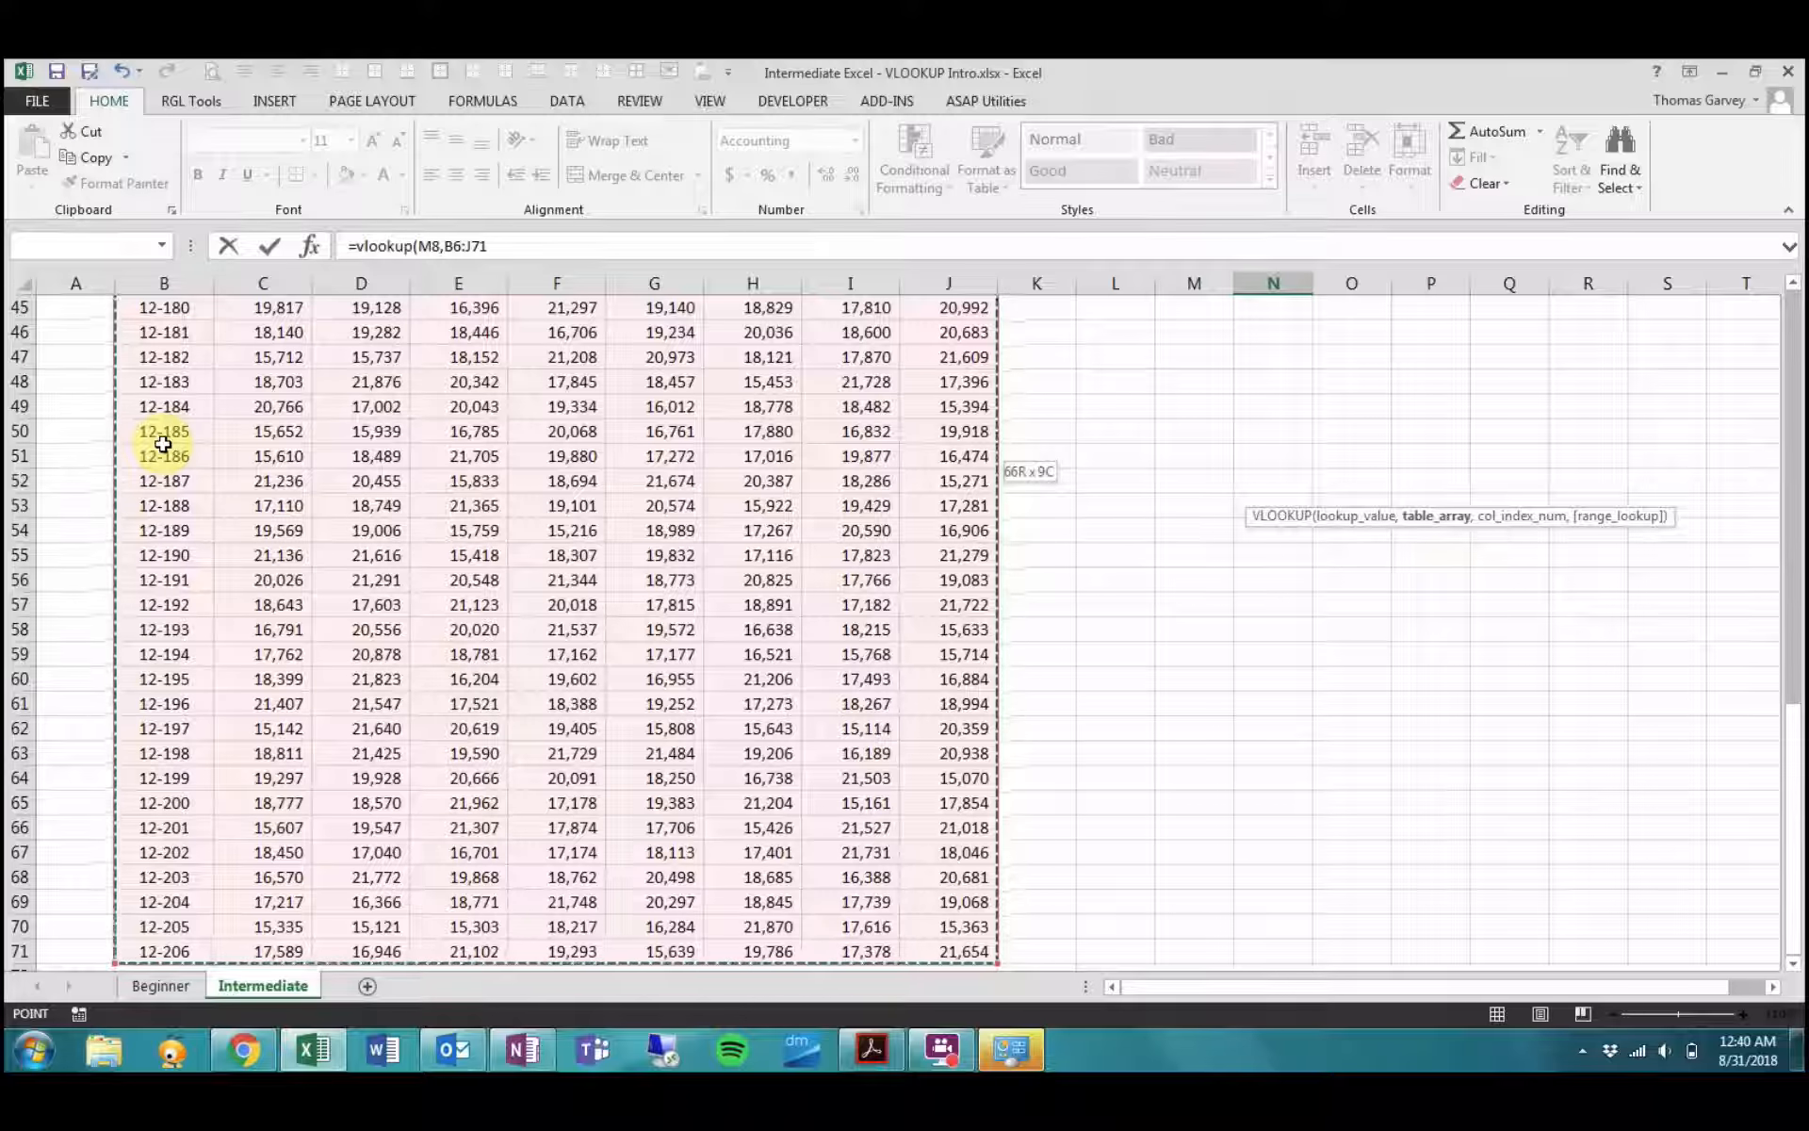
{"action": "type", "text": ","}
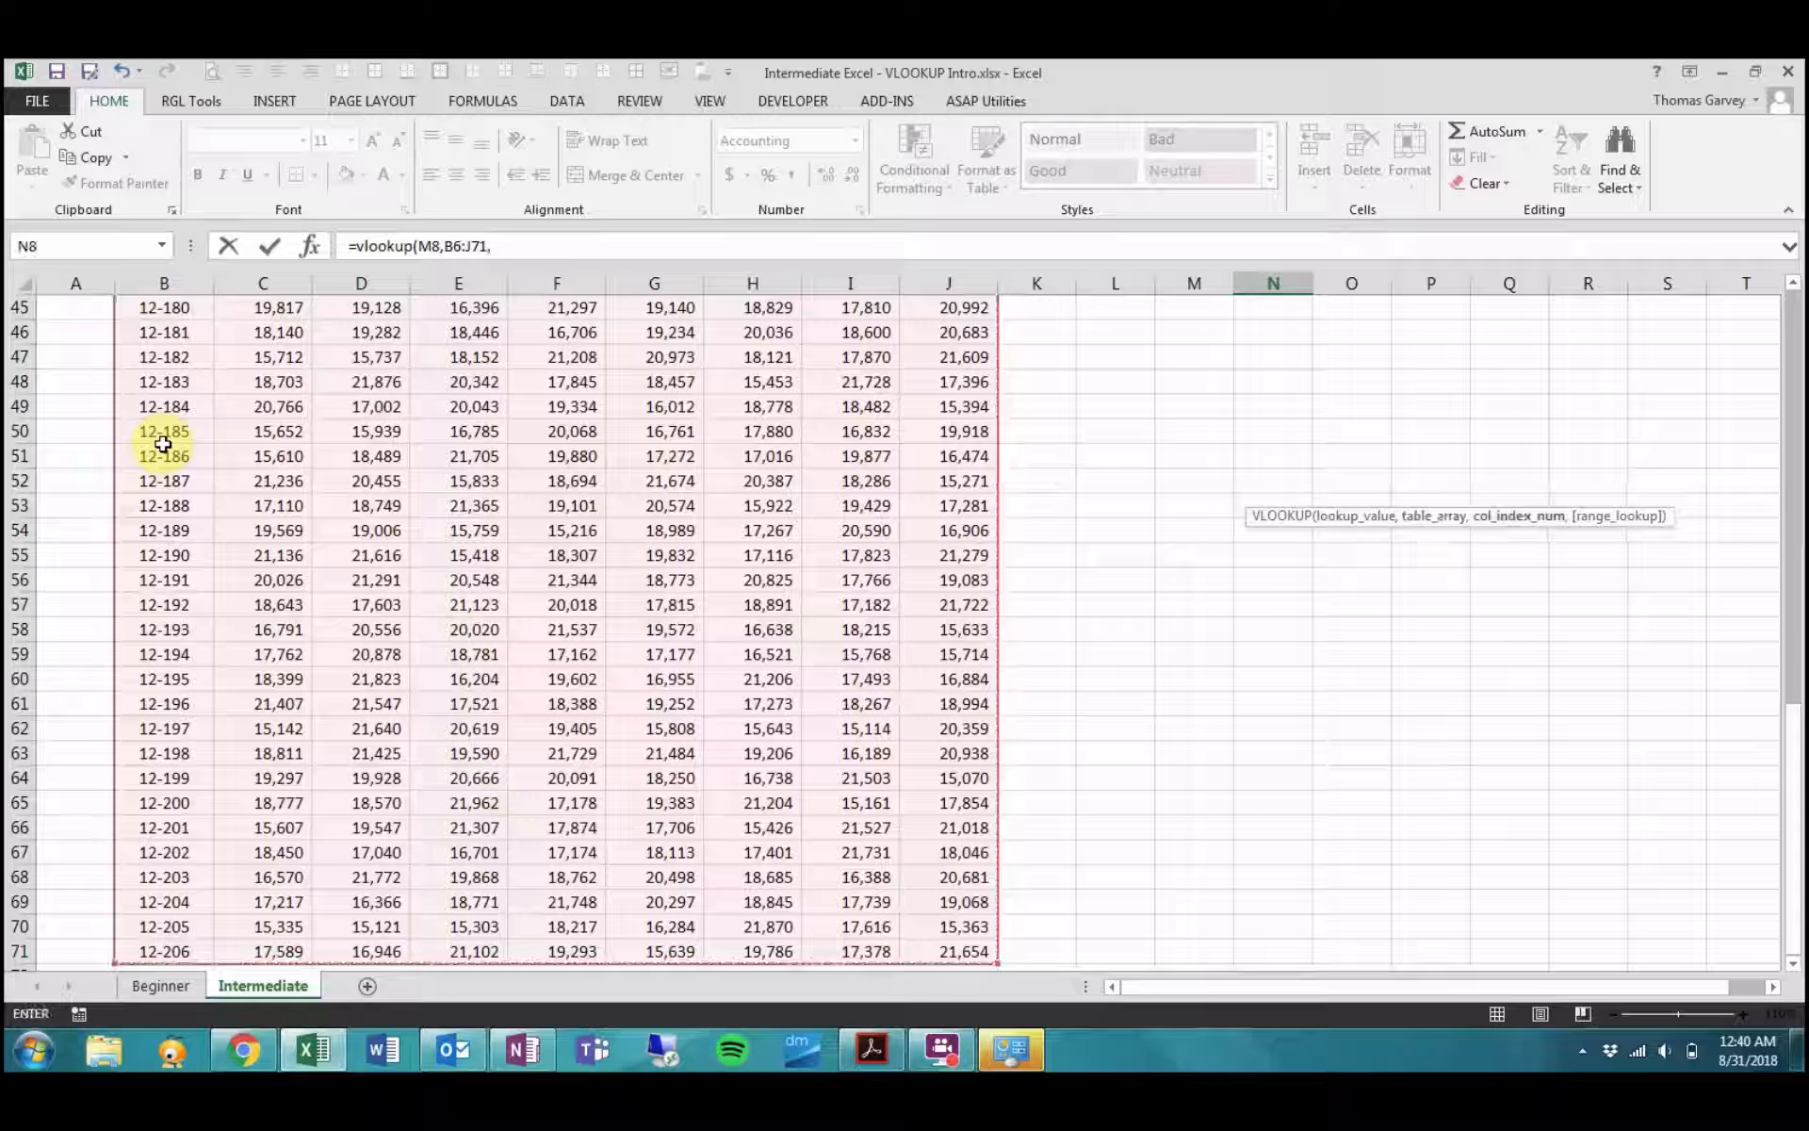
{"action": "scroll", "coordinate": [791, 499], "scroll_direction": "up", "scroll_amount": 3}
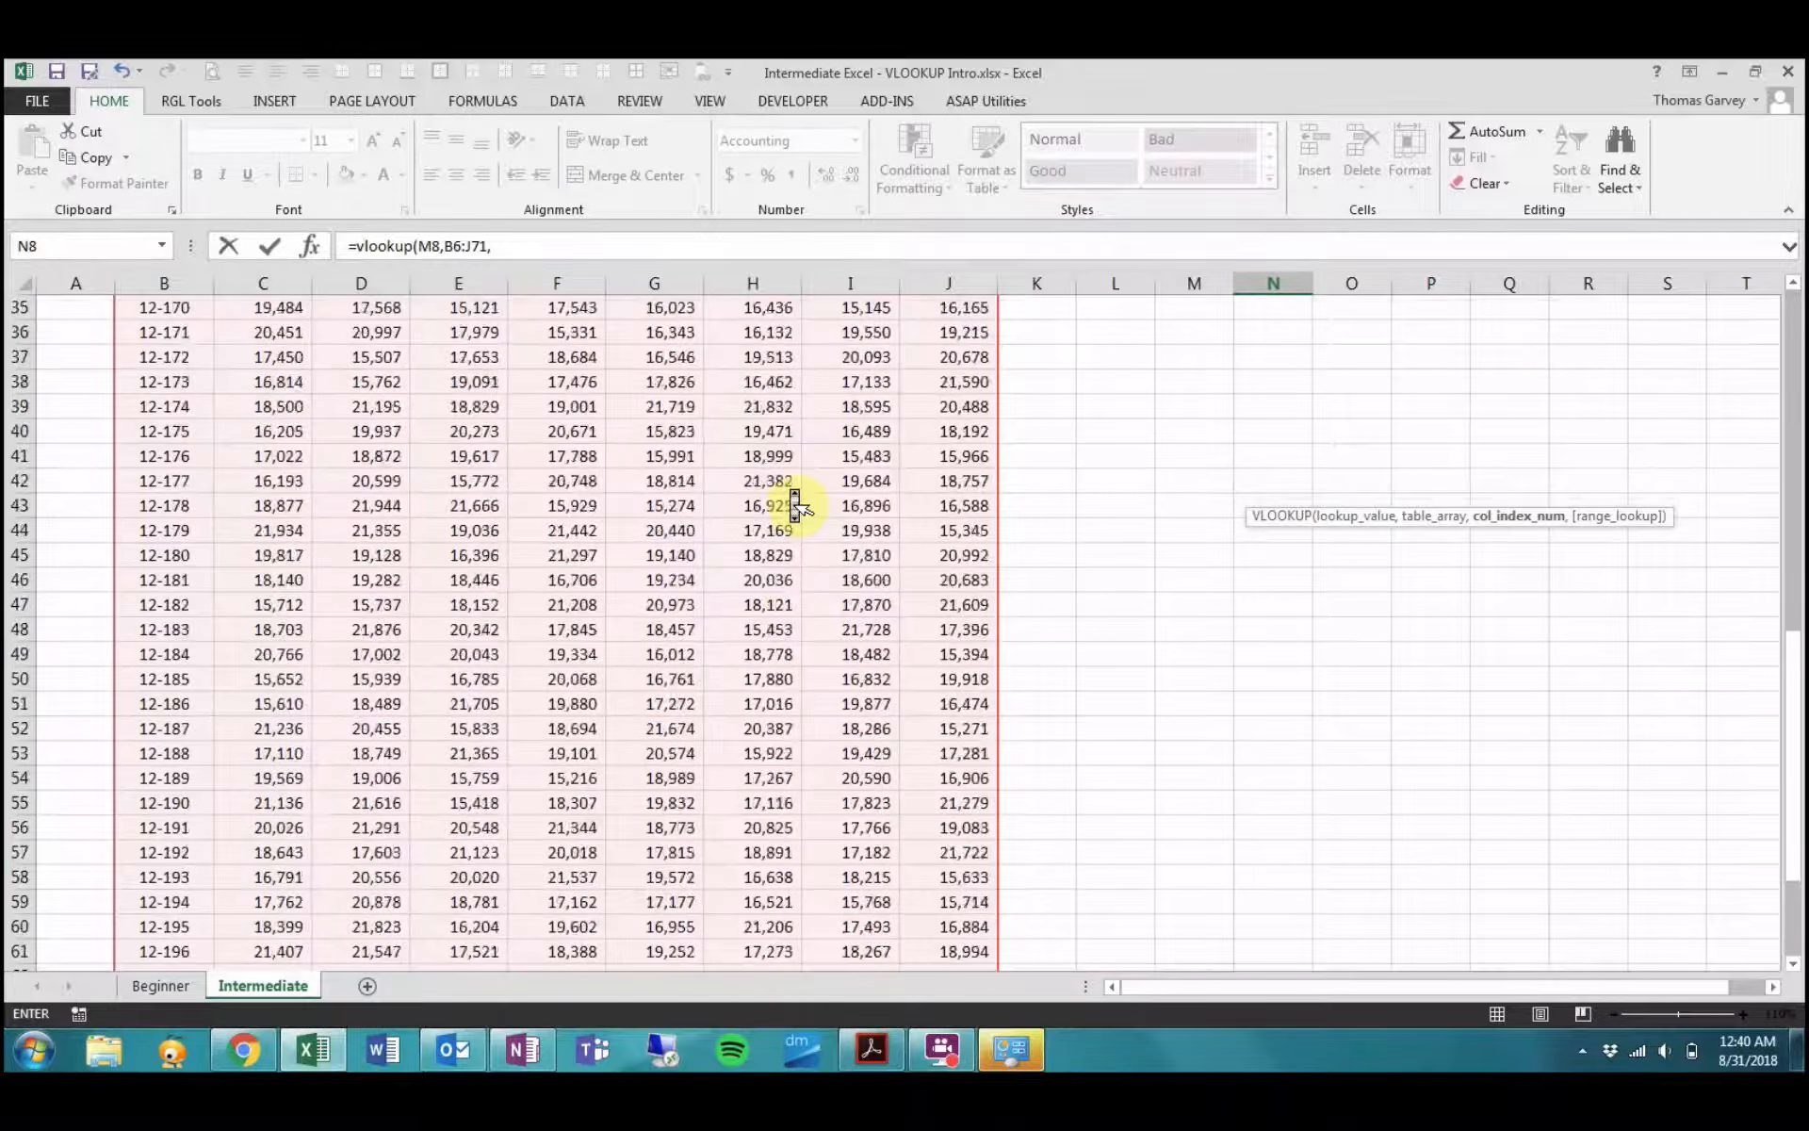
{"action": "scroll", "coordinate": [795, 506], "scroll_direction": "up", "scroll_amount": 11}
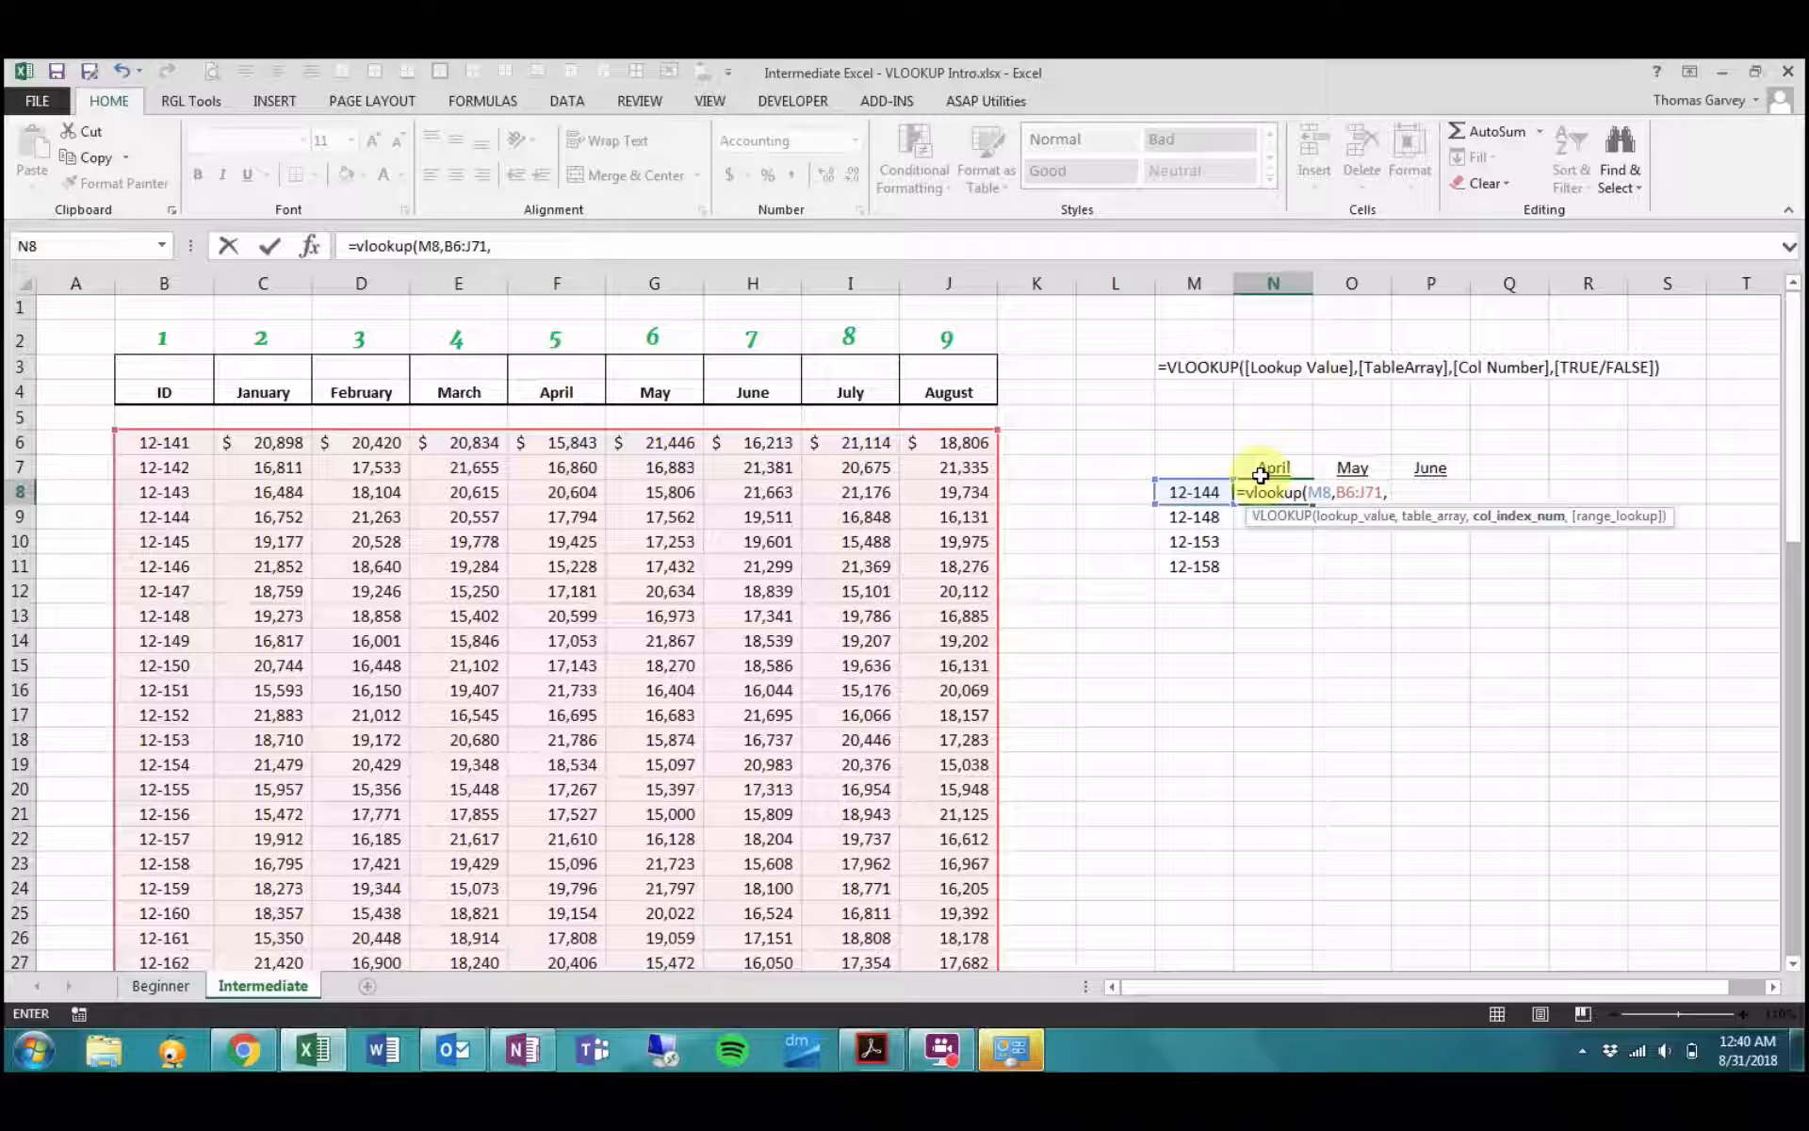
- Complete the N8 formula with column number 5 for April and FALSE for an exact match
{"action": "type", "text": "5,fa"}
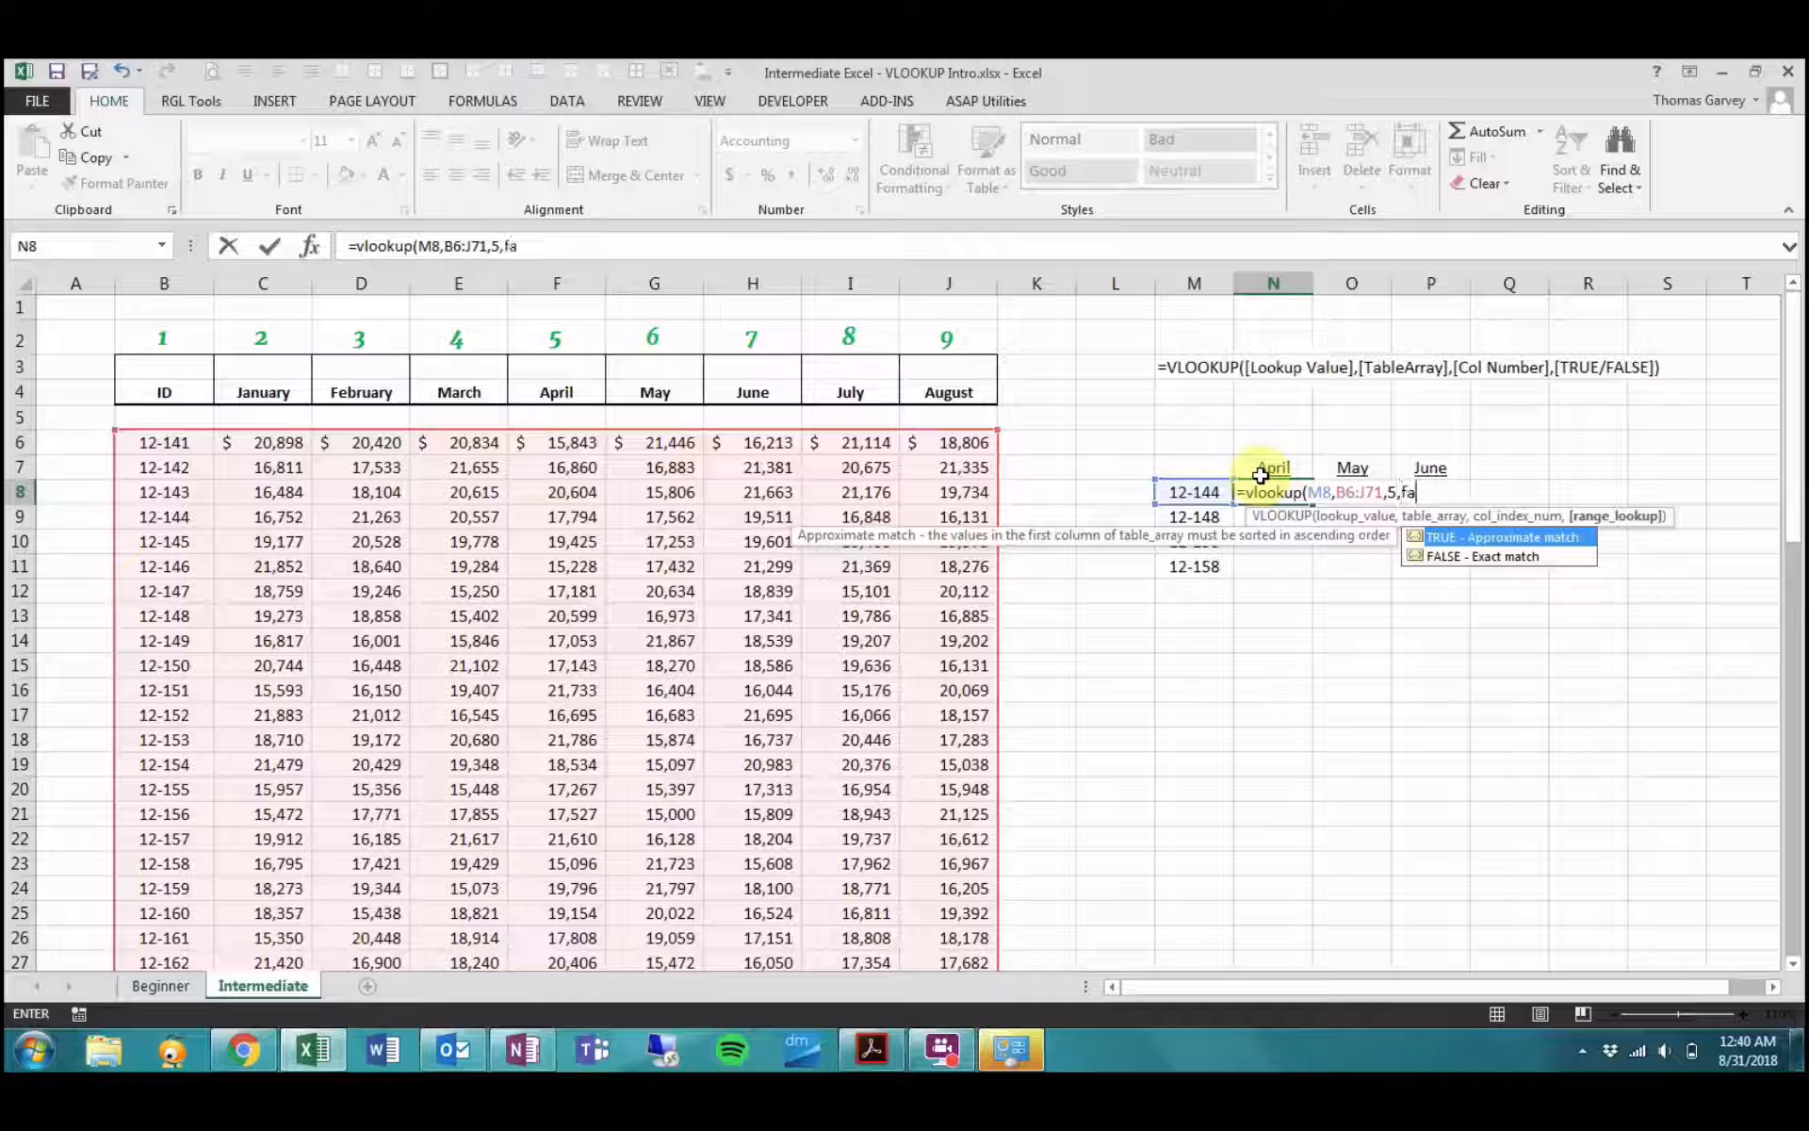
{"action": "type", "text": "lse)"}
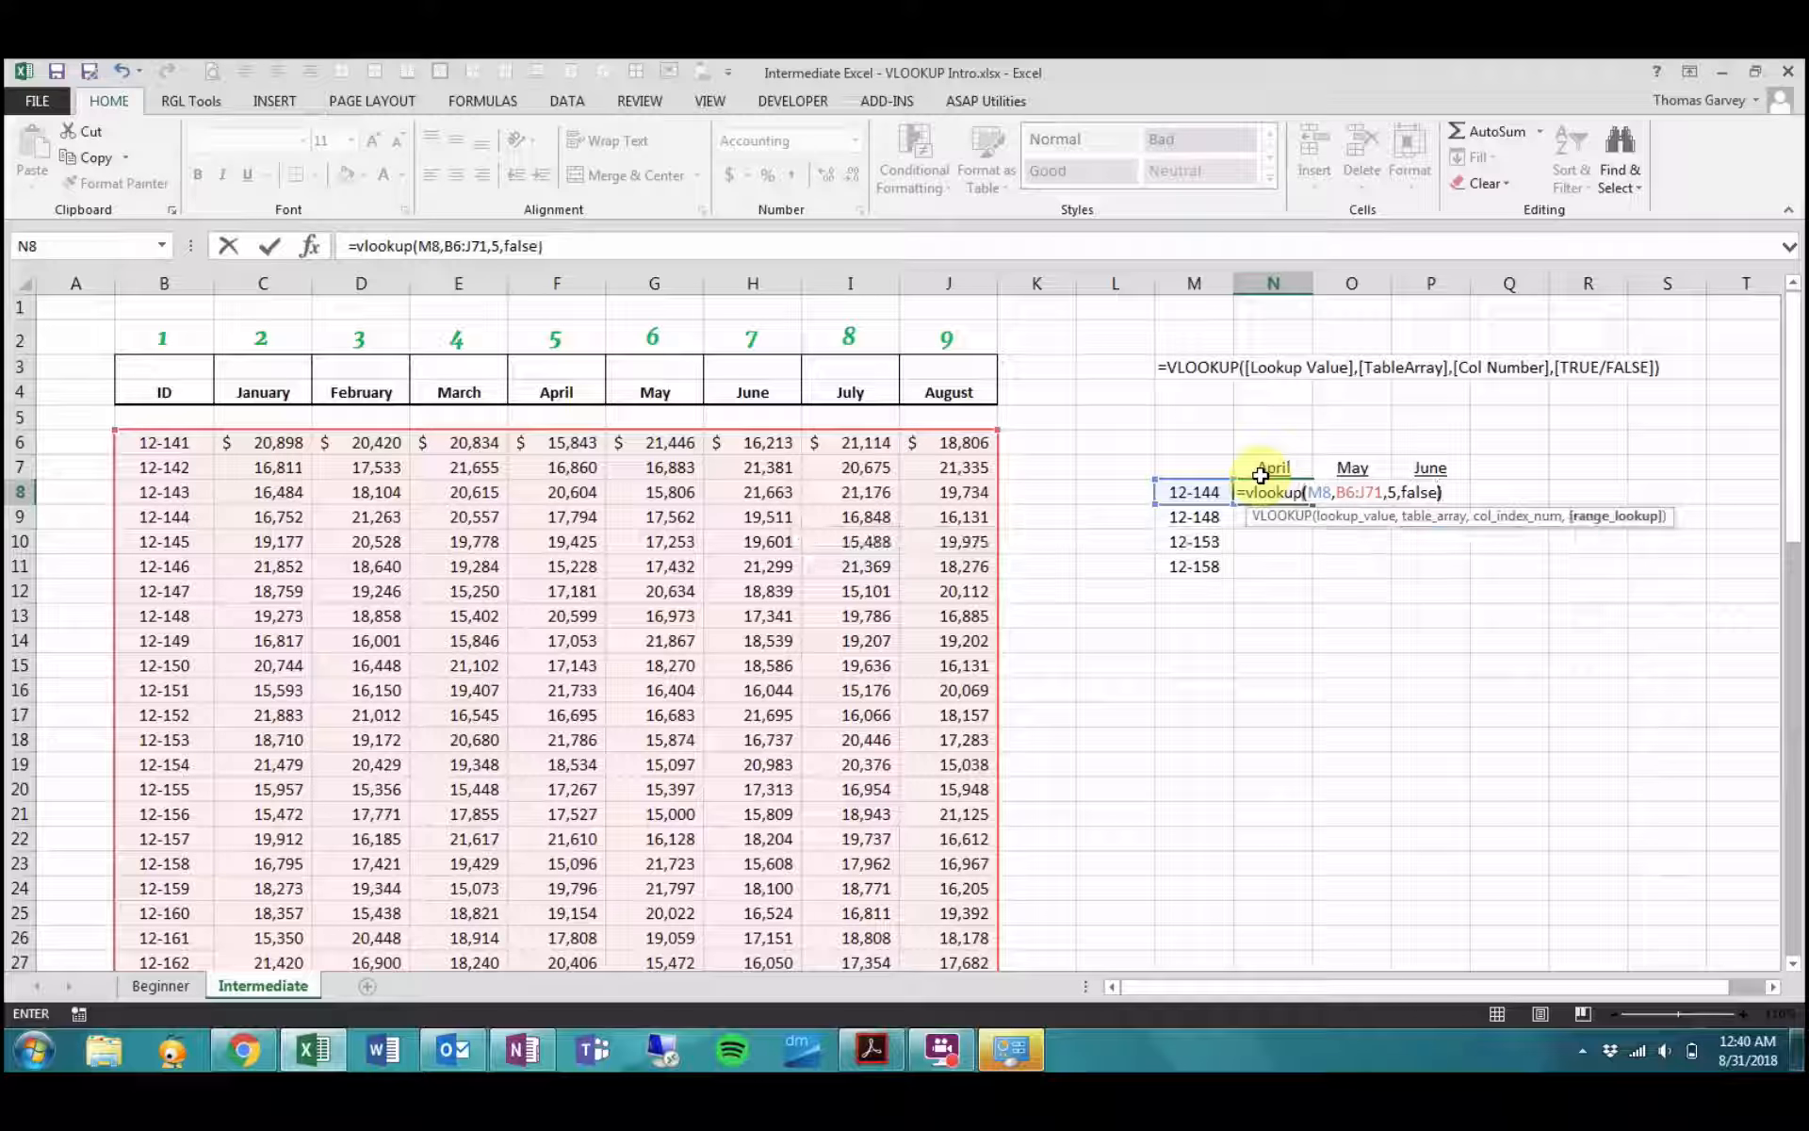
{"action": "key", "text": "ctrl+Return"}
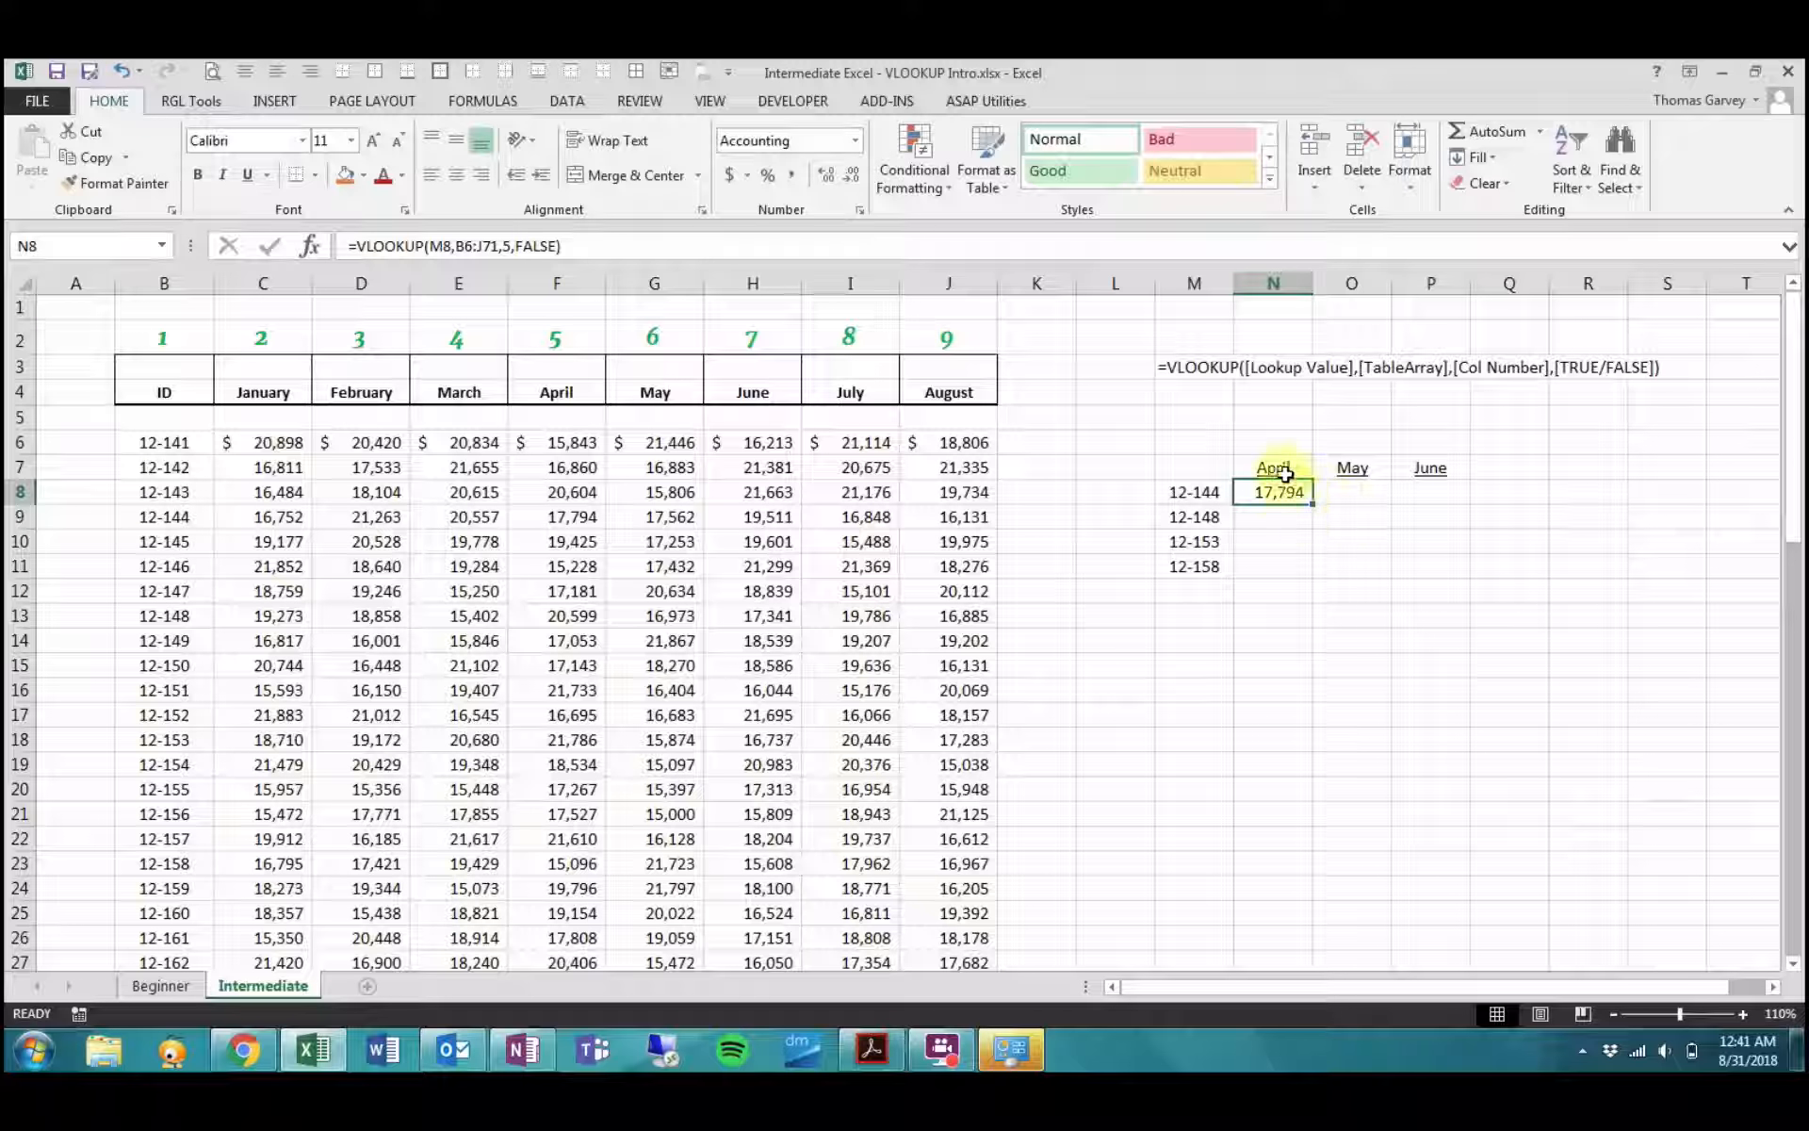
- Check the N8 result by tracing ID 12-144's row in the data table across to its April amount
{"action": "left_click", "coordinate": [186, 512]}
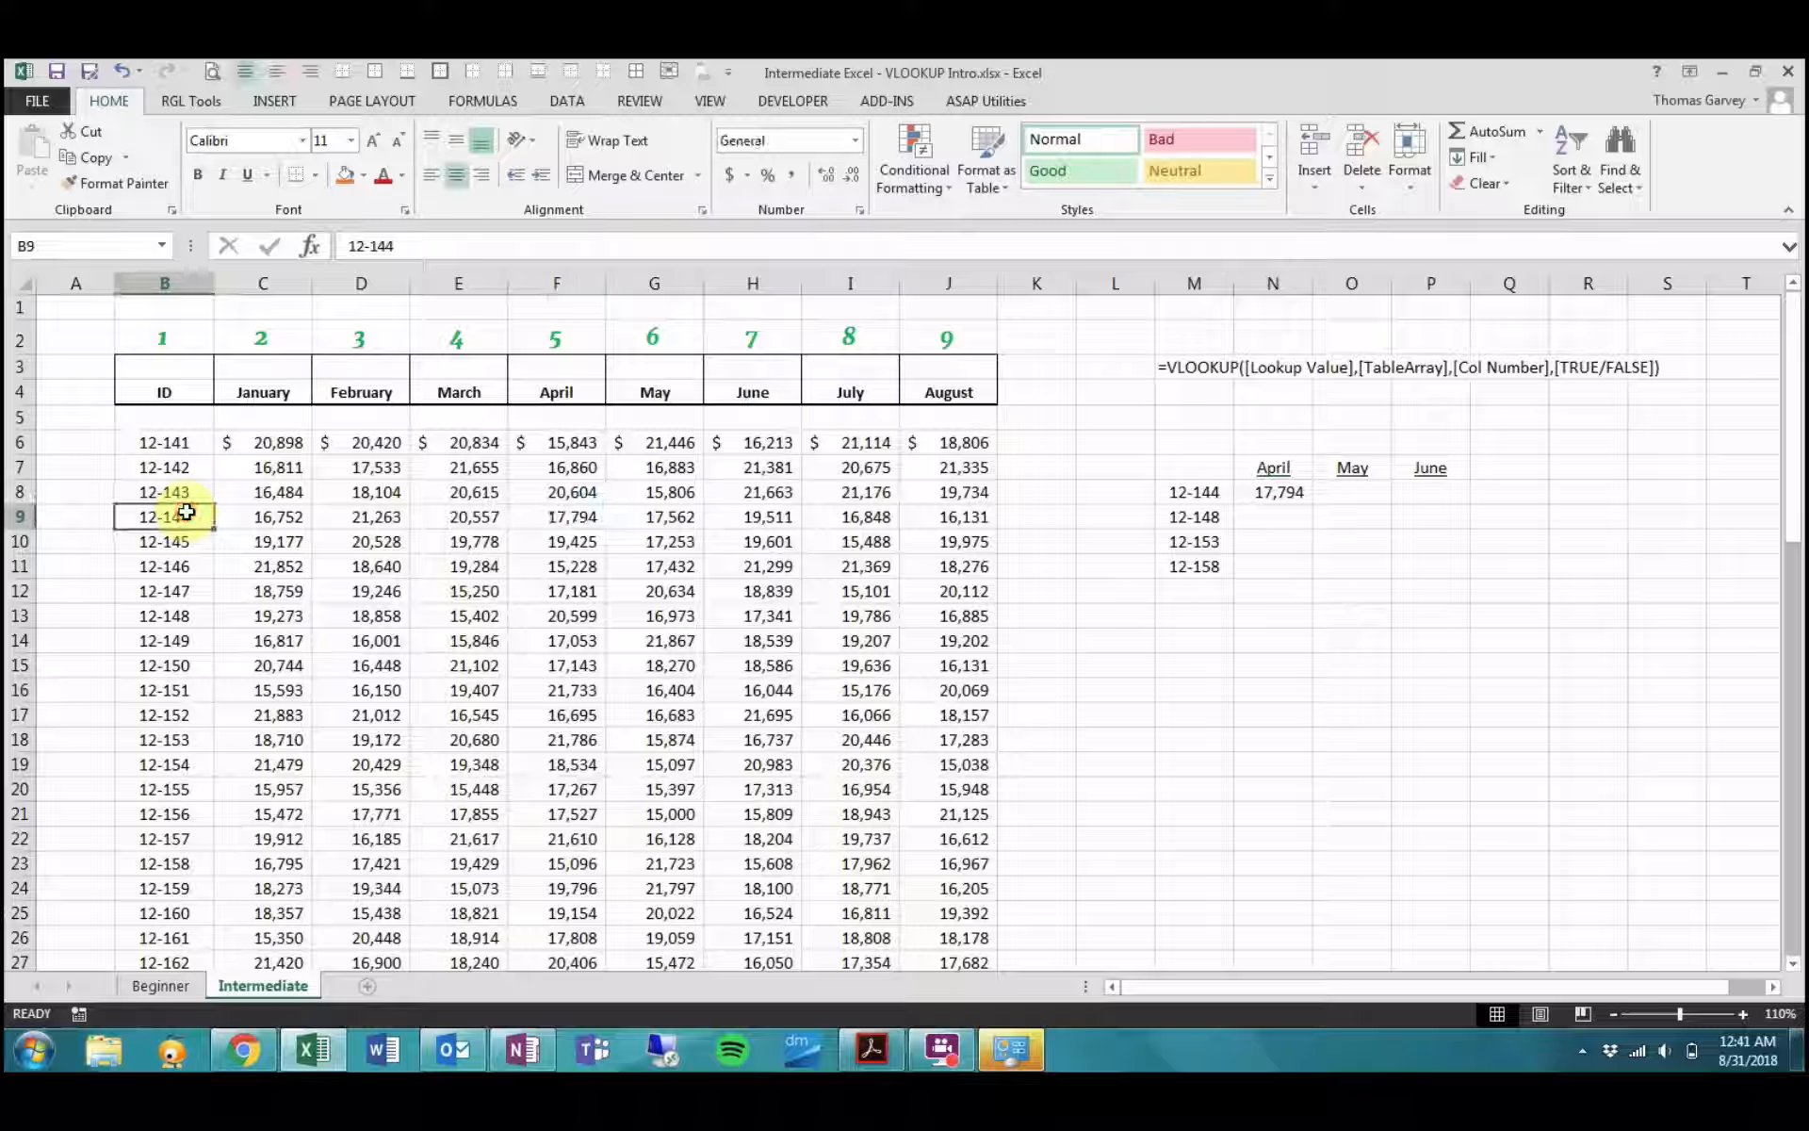
{"action": "key", "text": "shift+Right"}
{"action": "key", "text": "shift+Right"}
{"action": "key", "text": "shift+Right"}
{"action": "key", "text": "shift+Right"}
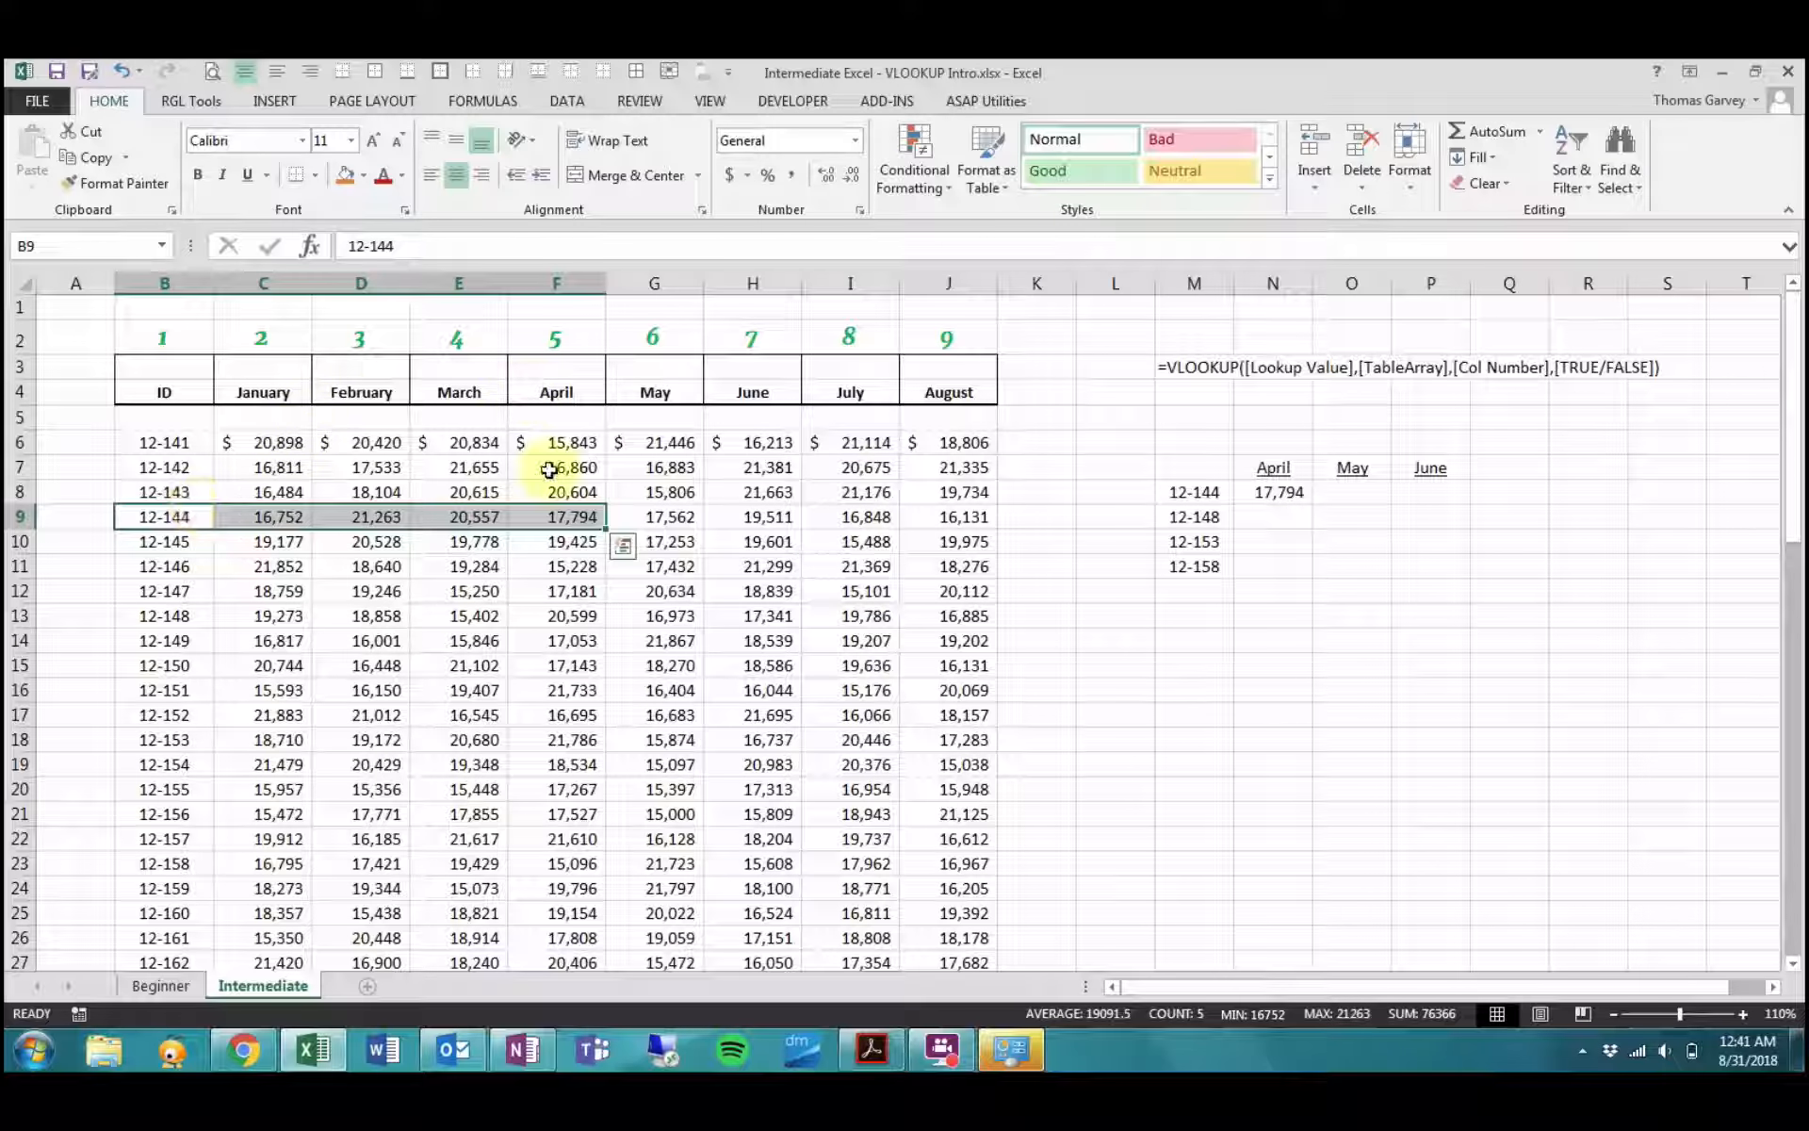
{"action": "left_click", "coordinate": [577, 518]}
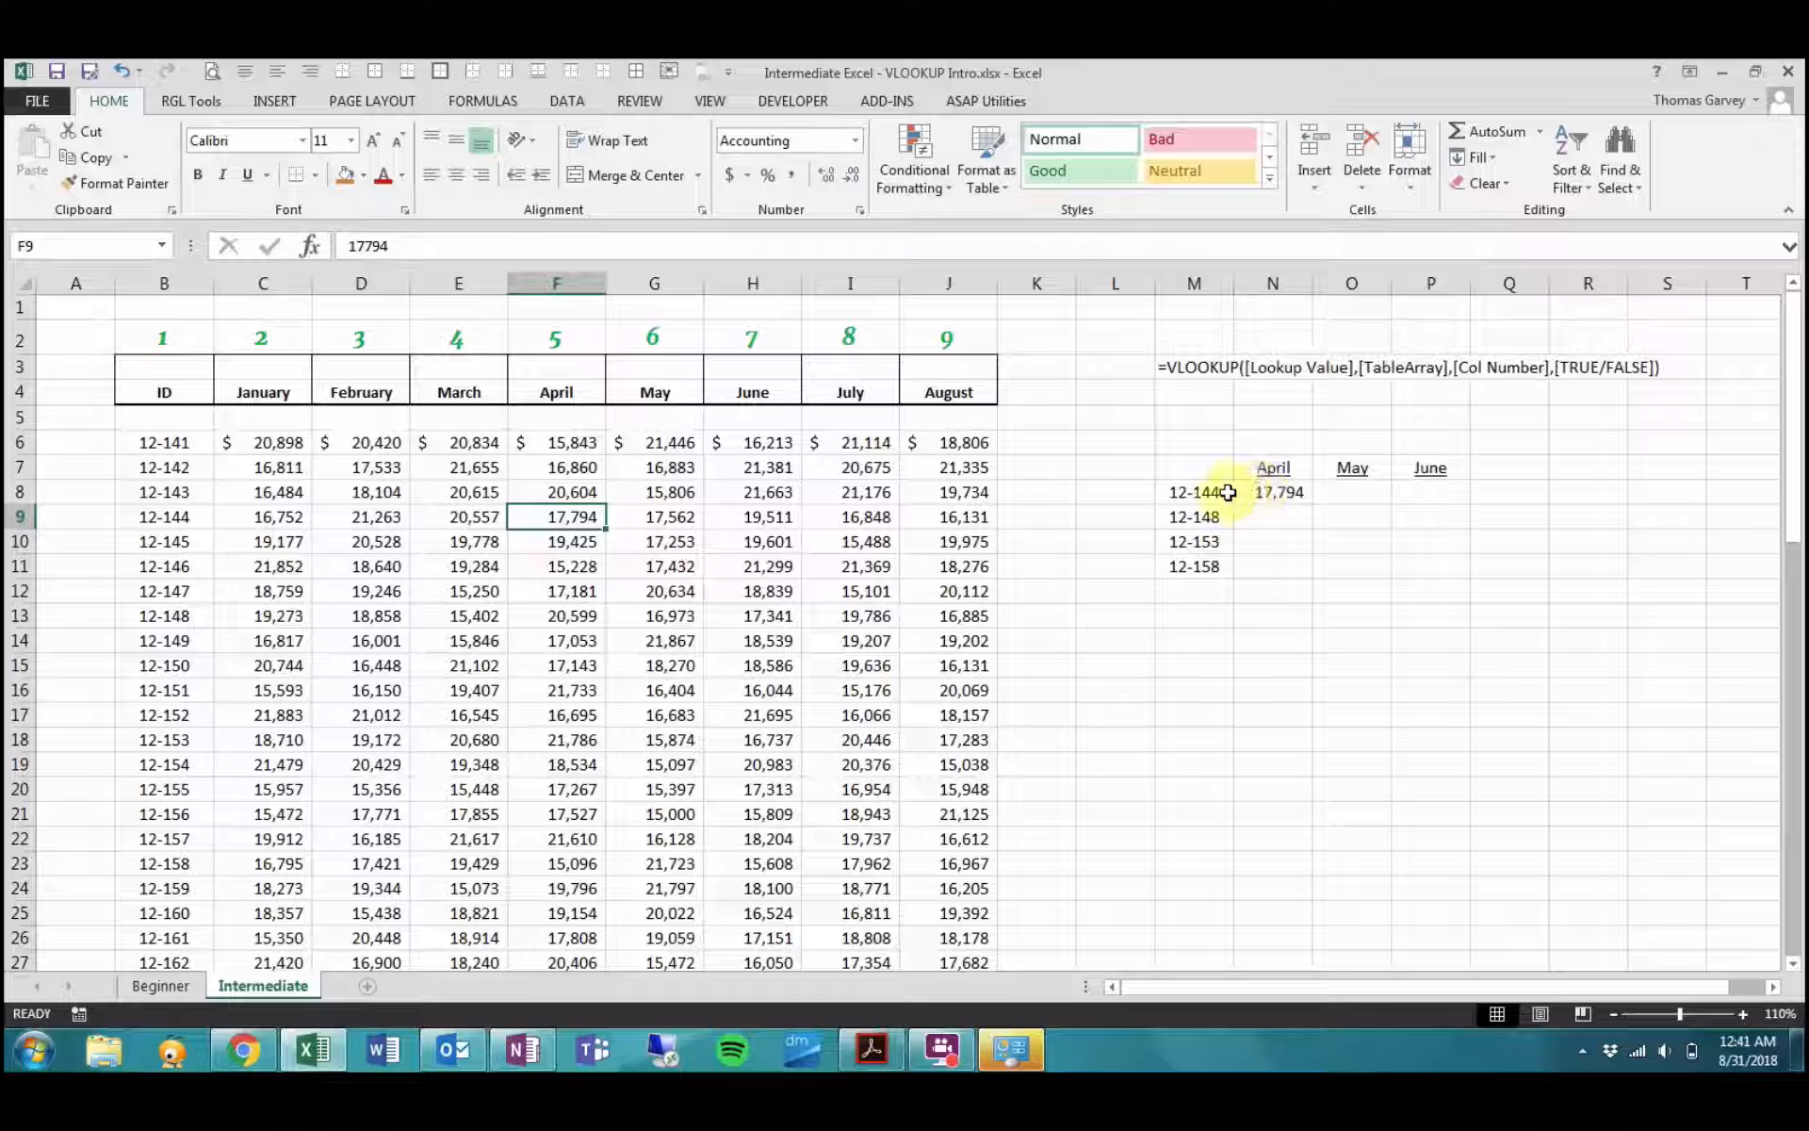
- Review the remaining IDs in the lookup grid and locate 12-153 in the data table's ID column
{"action": "left_click", "coordinate": [1189, 567]}
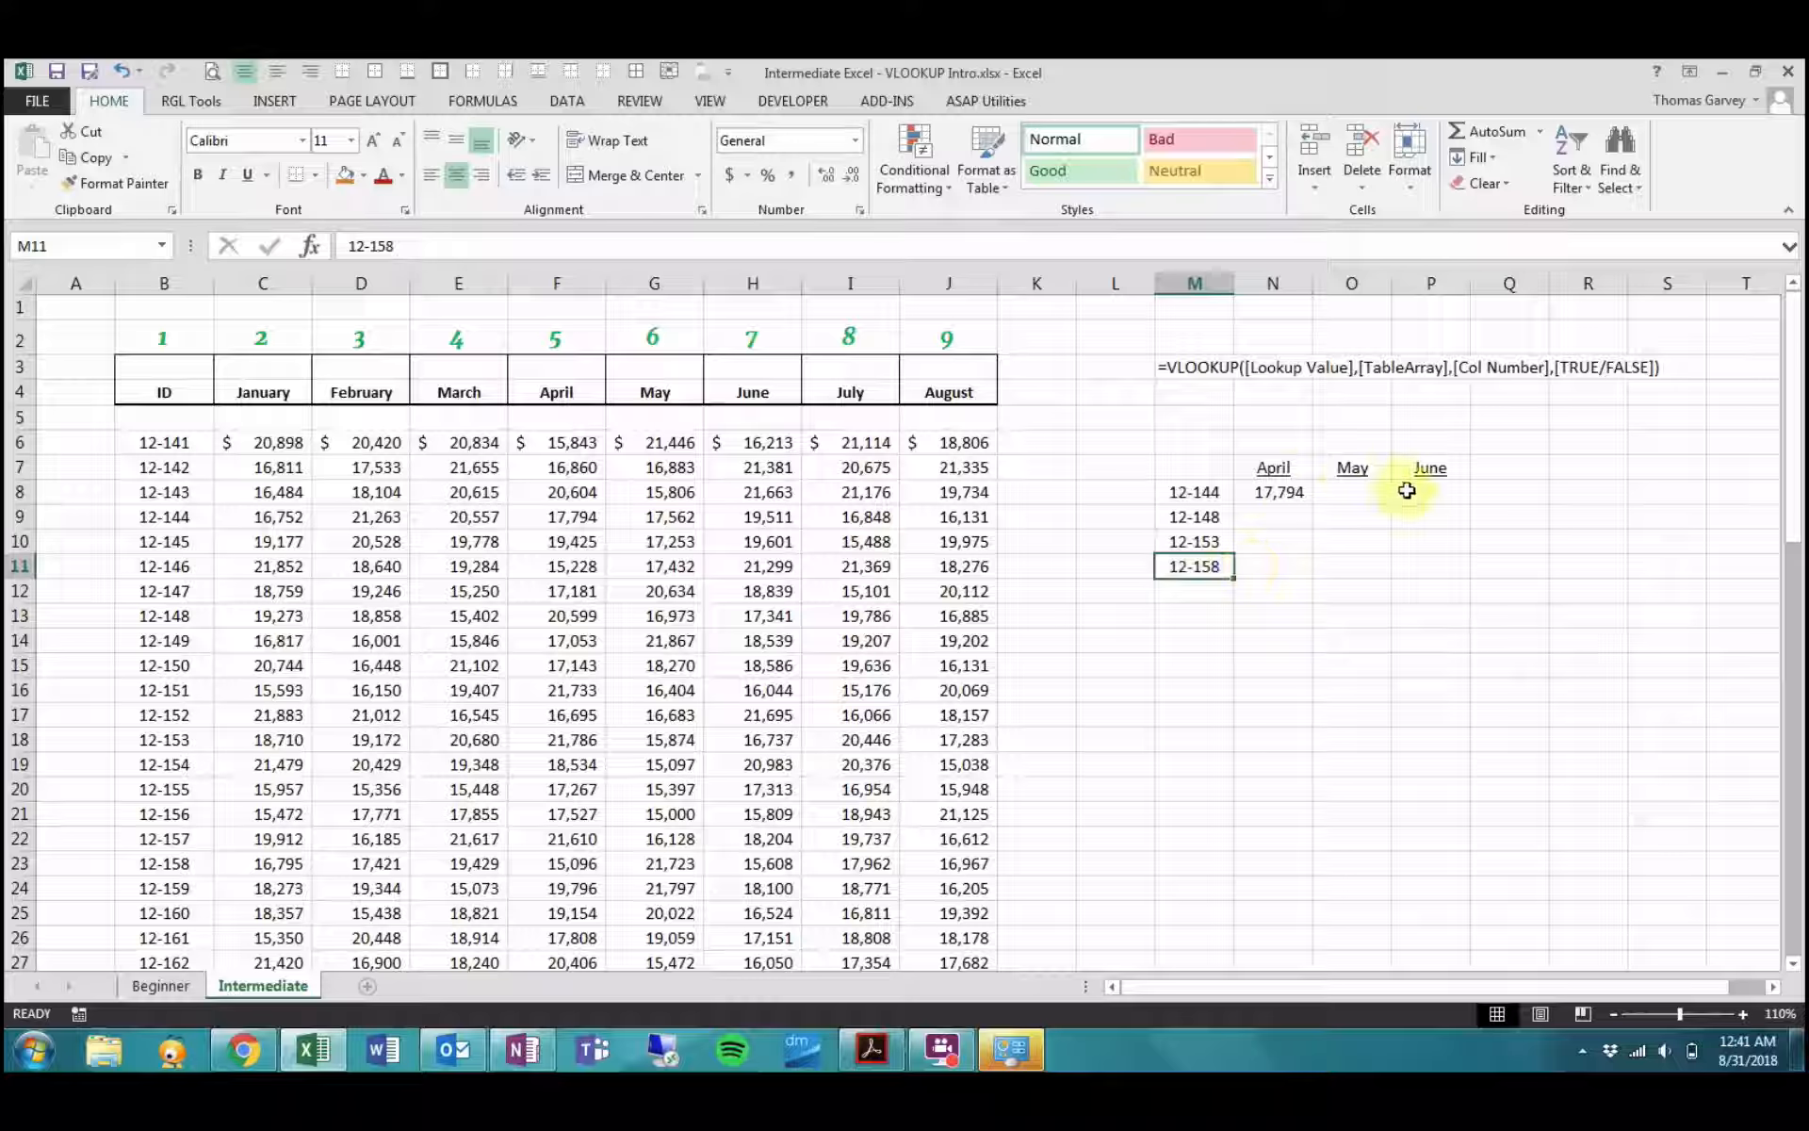
{"action": "left_click", "coordinate": [1200, 517]}
{"action": "left_click", "coordinate": [1190, 563]}
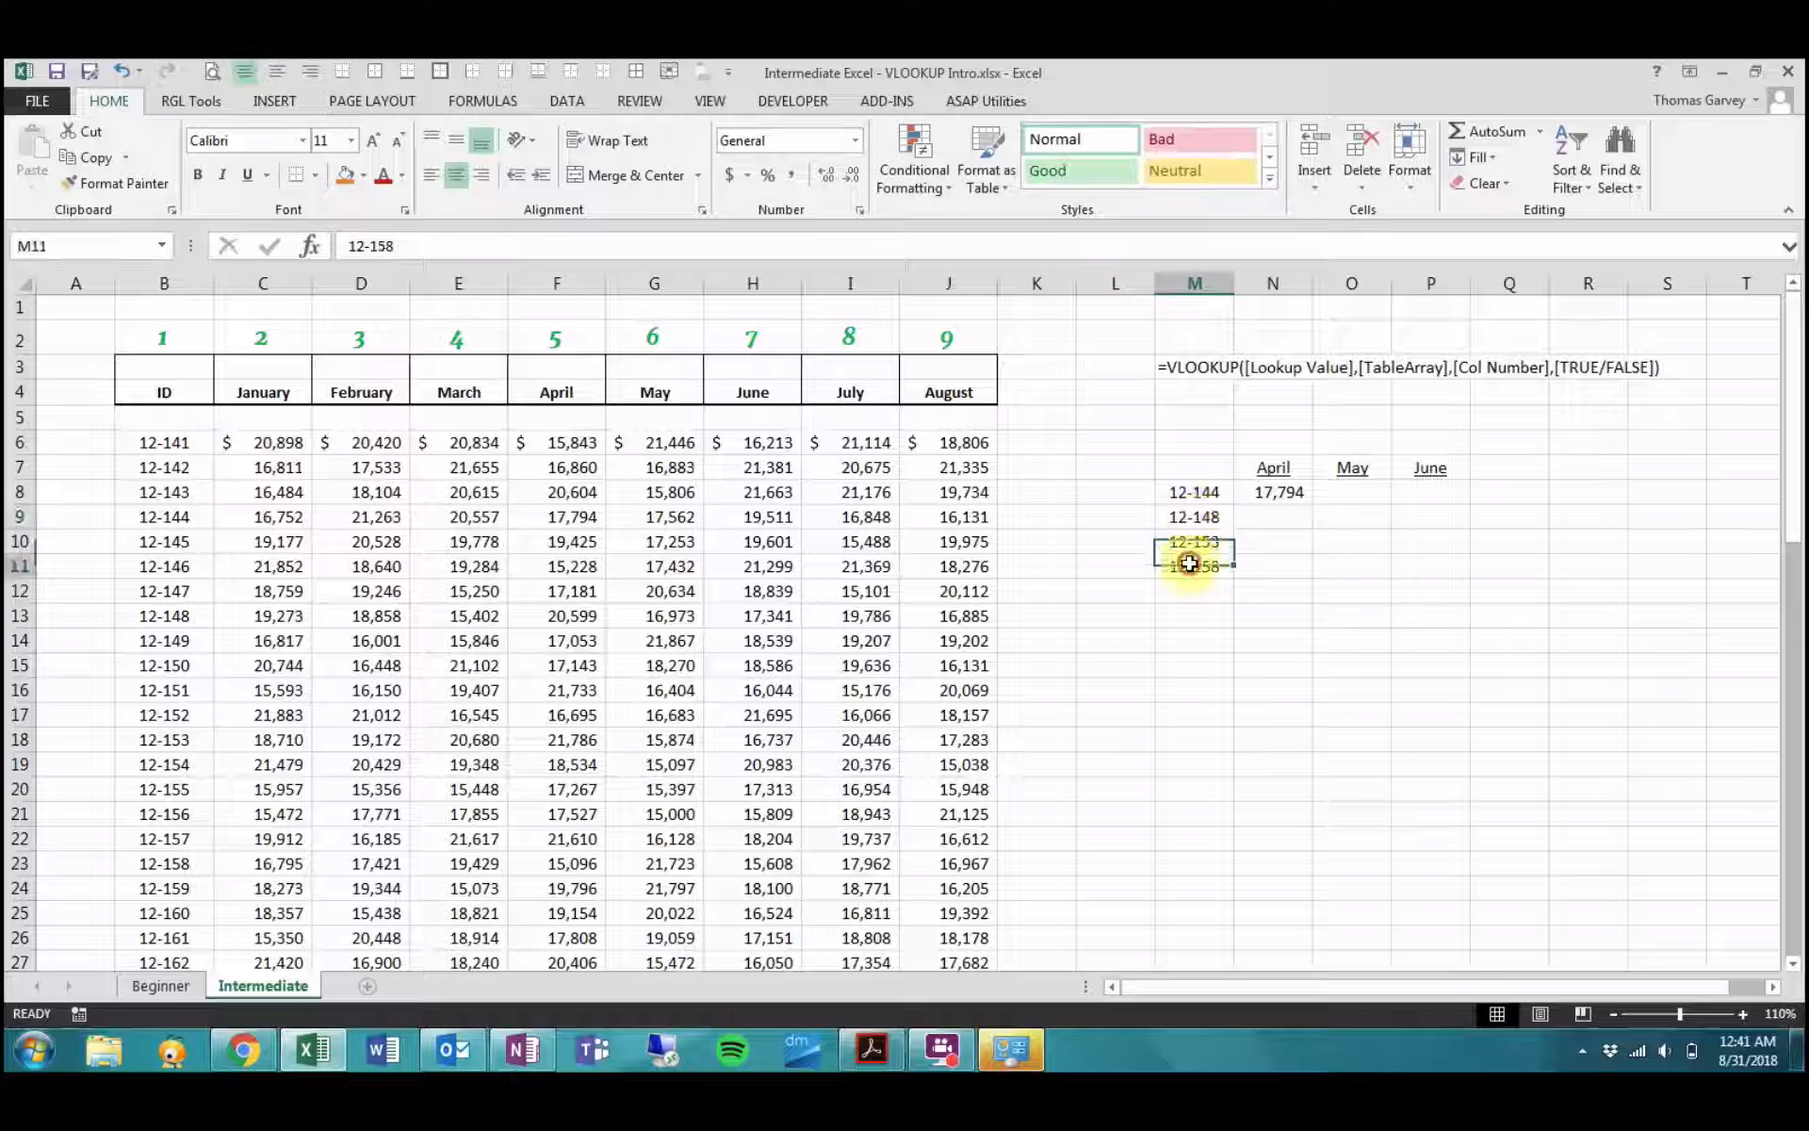
{"action": "left_click", "coordinate": [173, 738]}
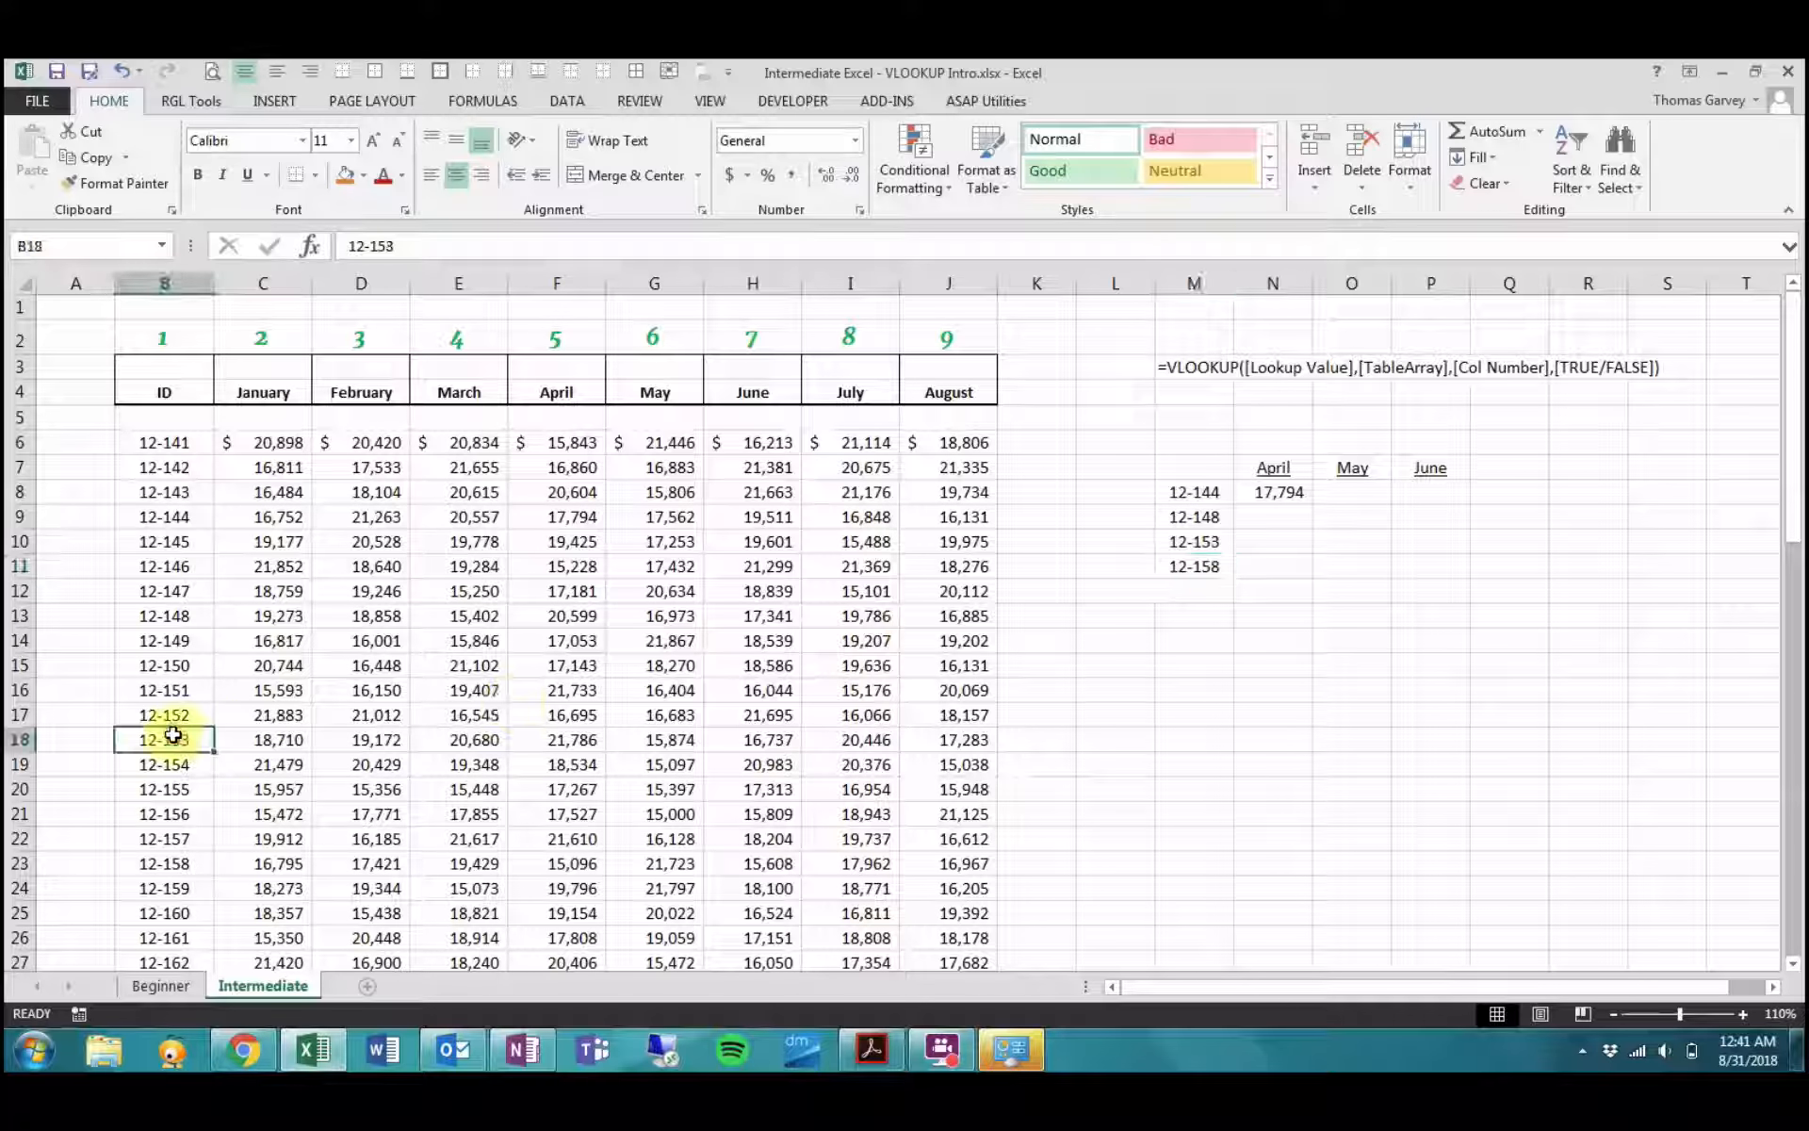
- Look further down the data table's ID column for the last lookup ID, 12-158
{"action": "key", "text": "Down"}
{"action": "key", "text": "Down"}
{"action": "key", "text": "Down"}
{"action": "key", "text": "Down"}
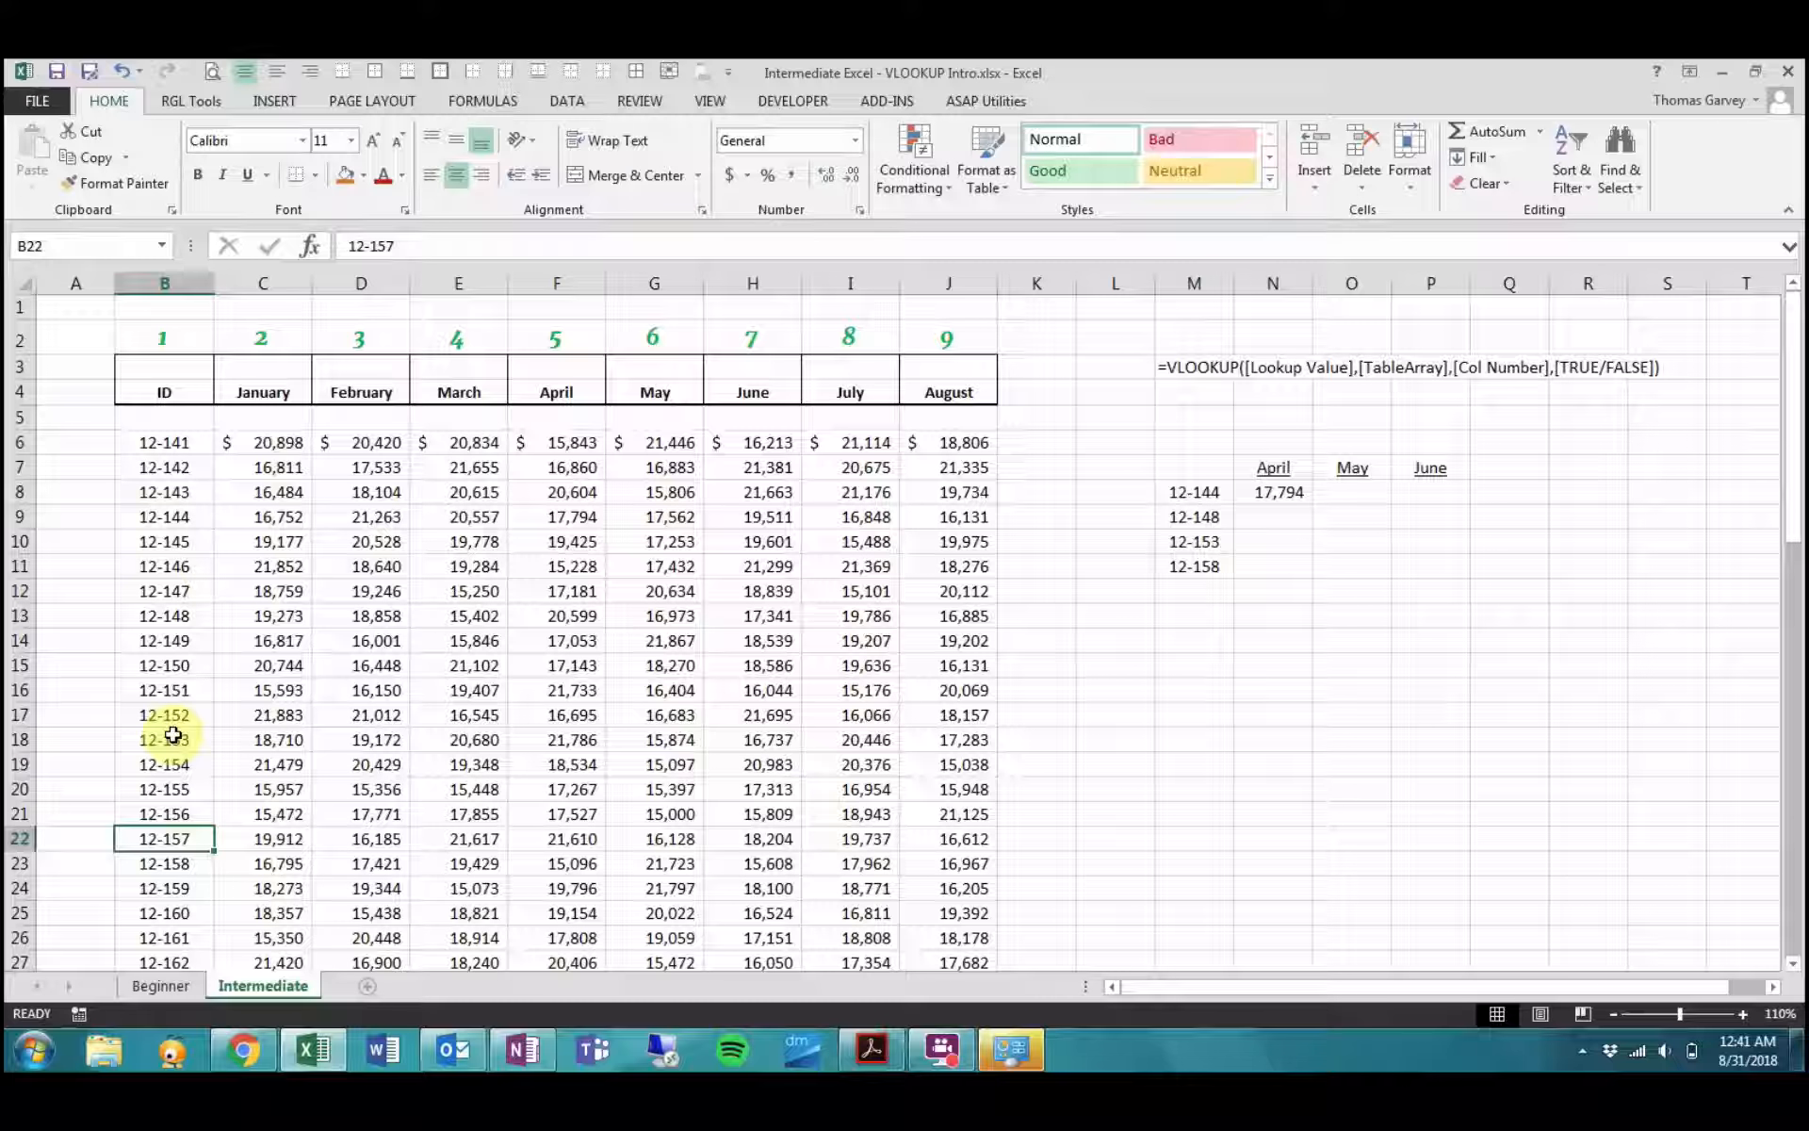
- Start a VLOOKUP formula in N9 with the ID in M9 as lookup value, locking its column as $M9
{"action": "left_click", "coordinate": [1283, 518]}
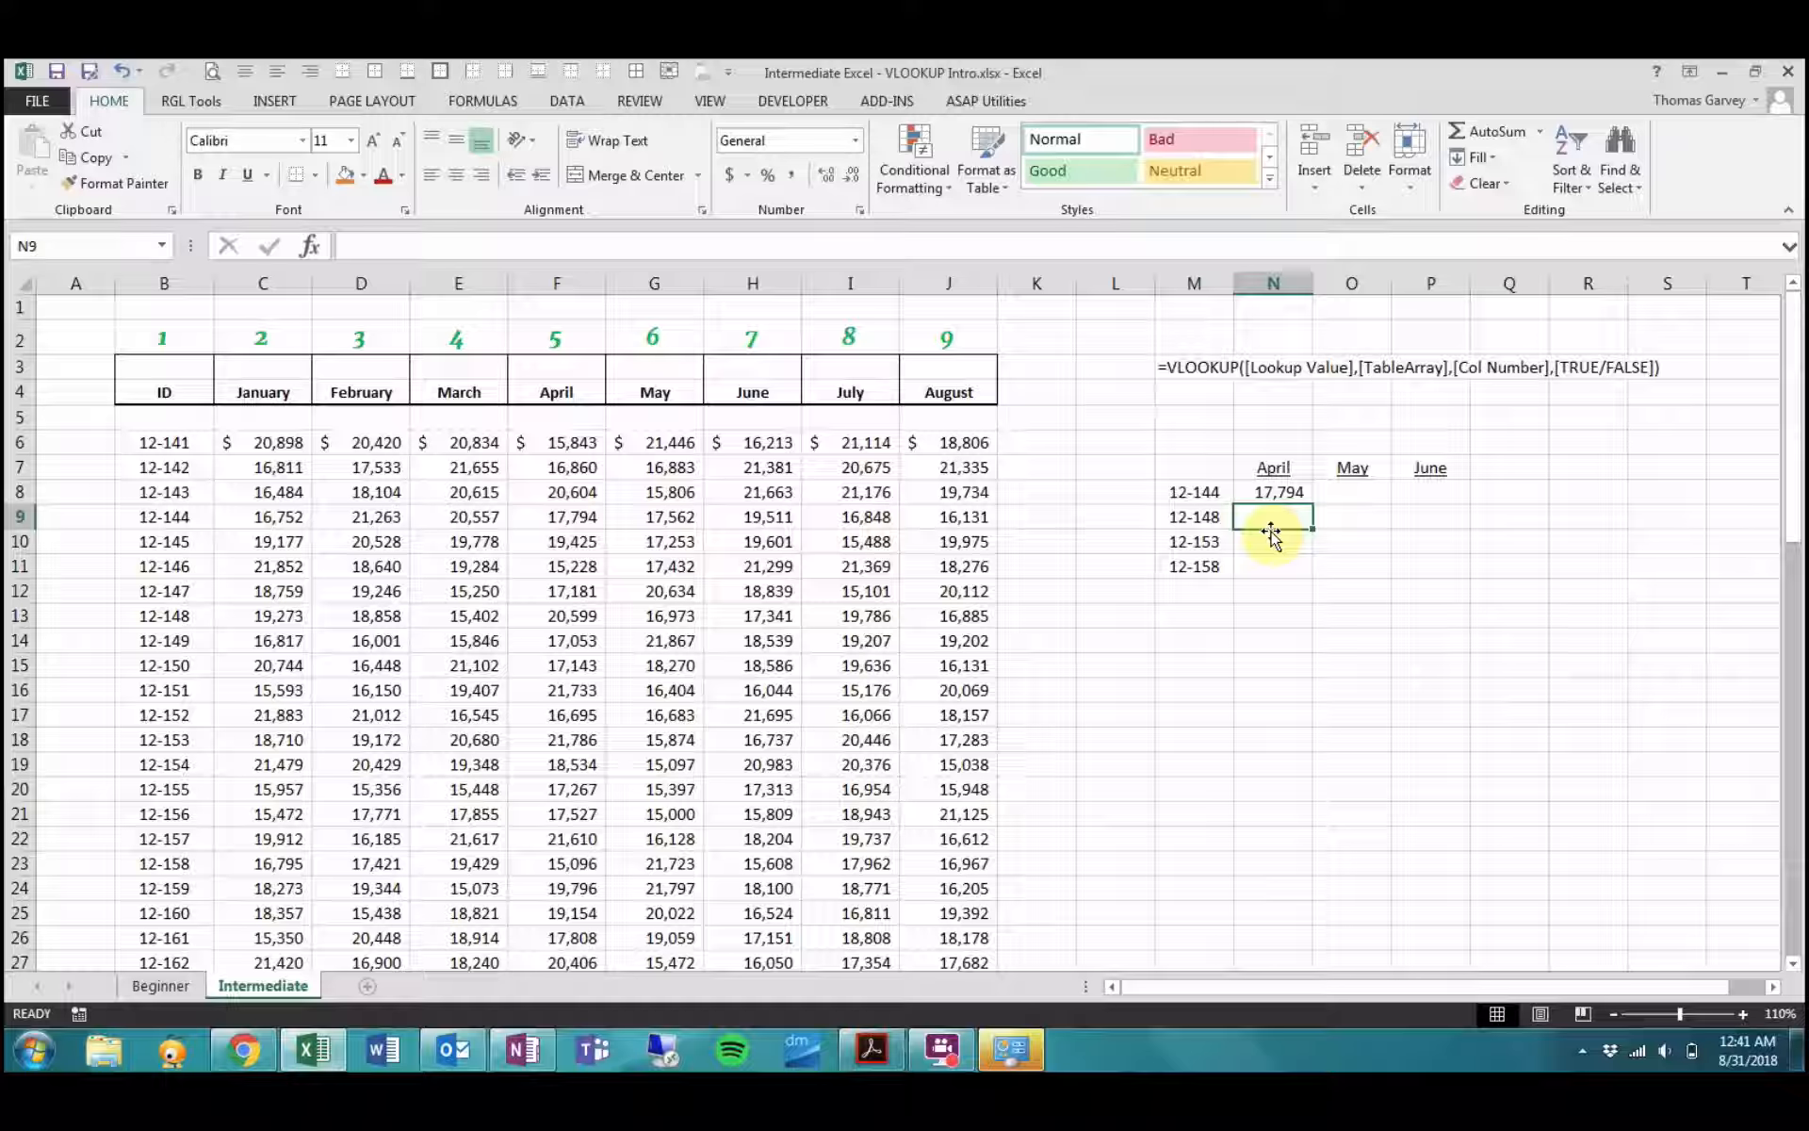
{"action": "type", "text": "="}
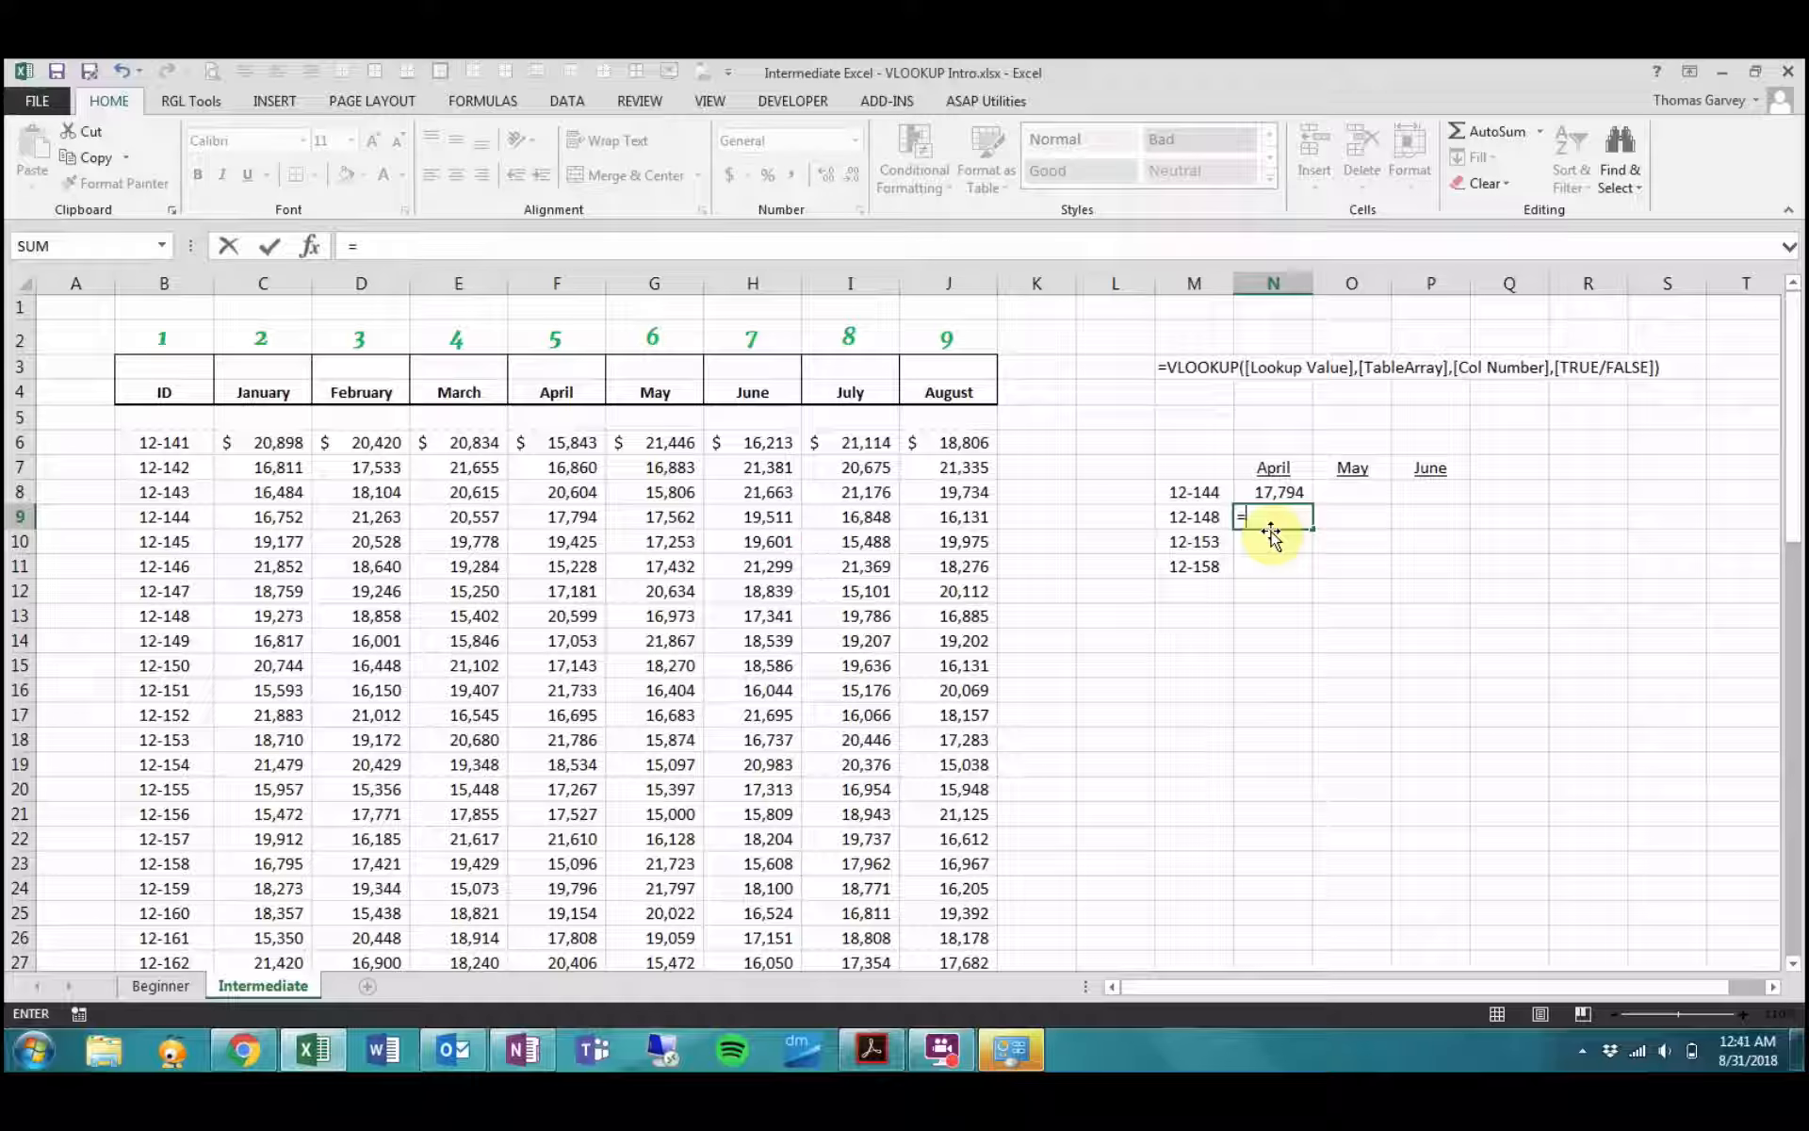
{"action": "type", "text": "vlookup"}
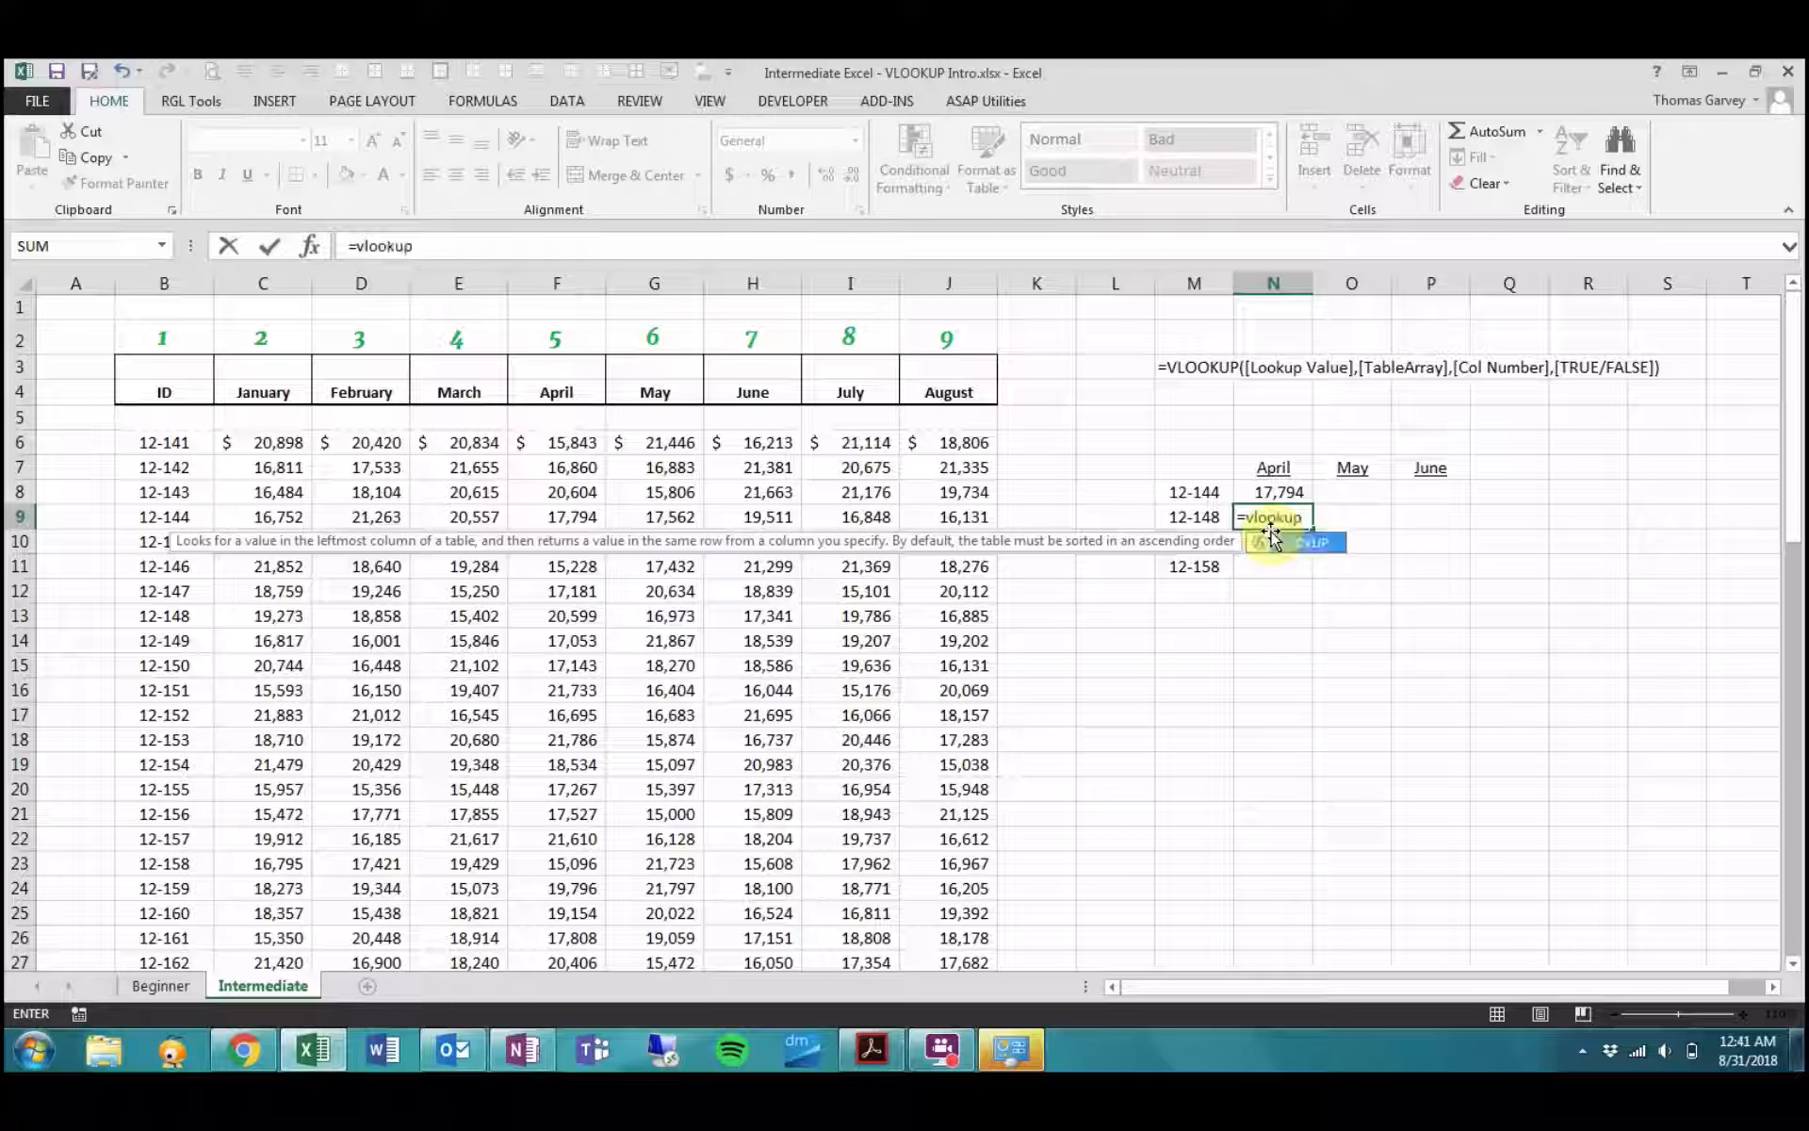
{"action": "type", "text": "("}
{"action": "left_click", "coordinate": [1182, 516]}
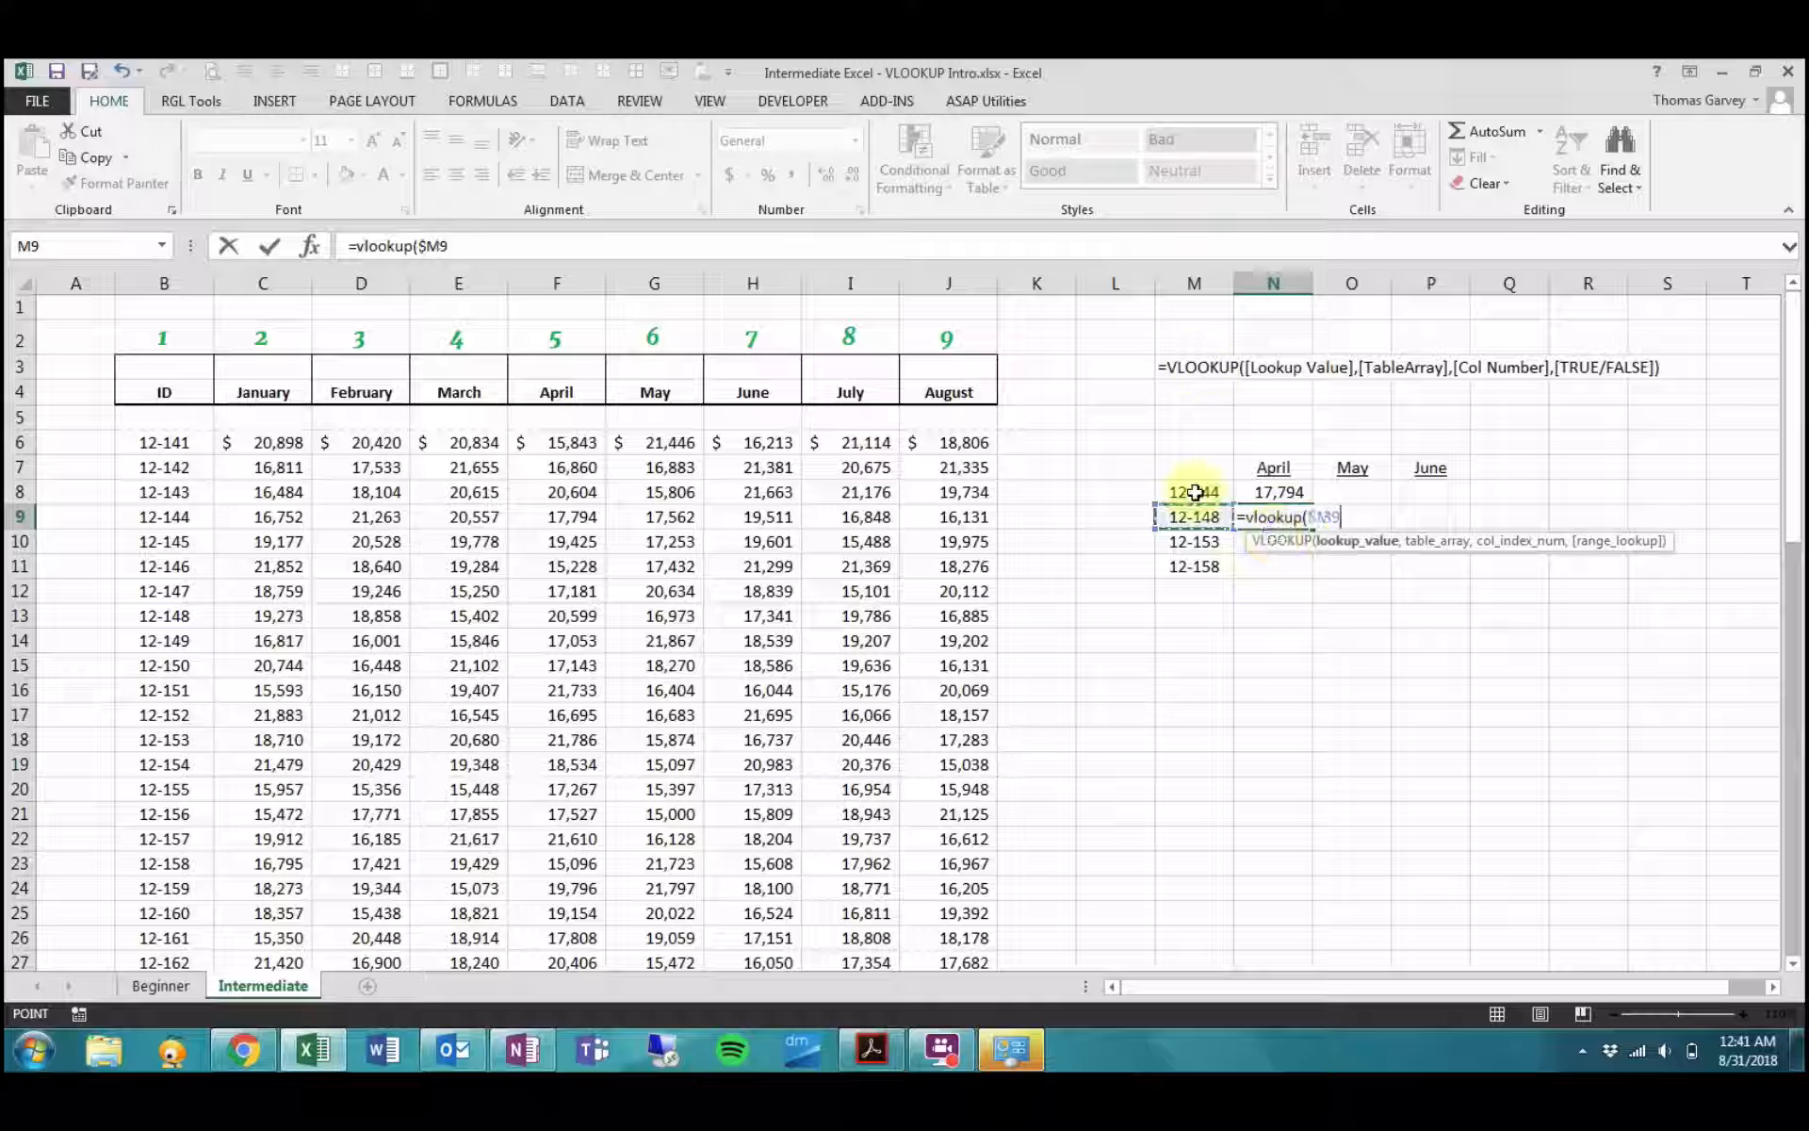
{"action": "key", "text": "F4"}
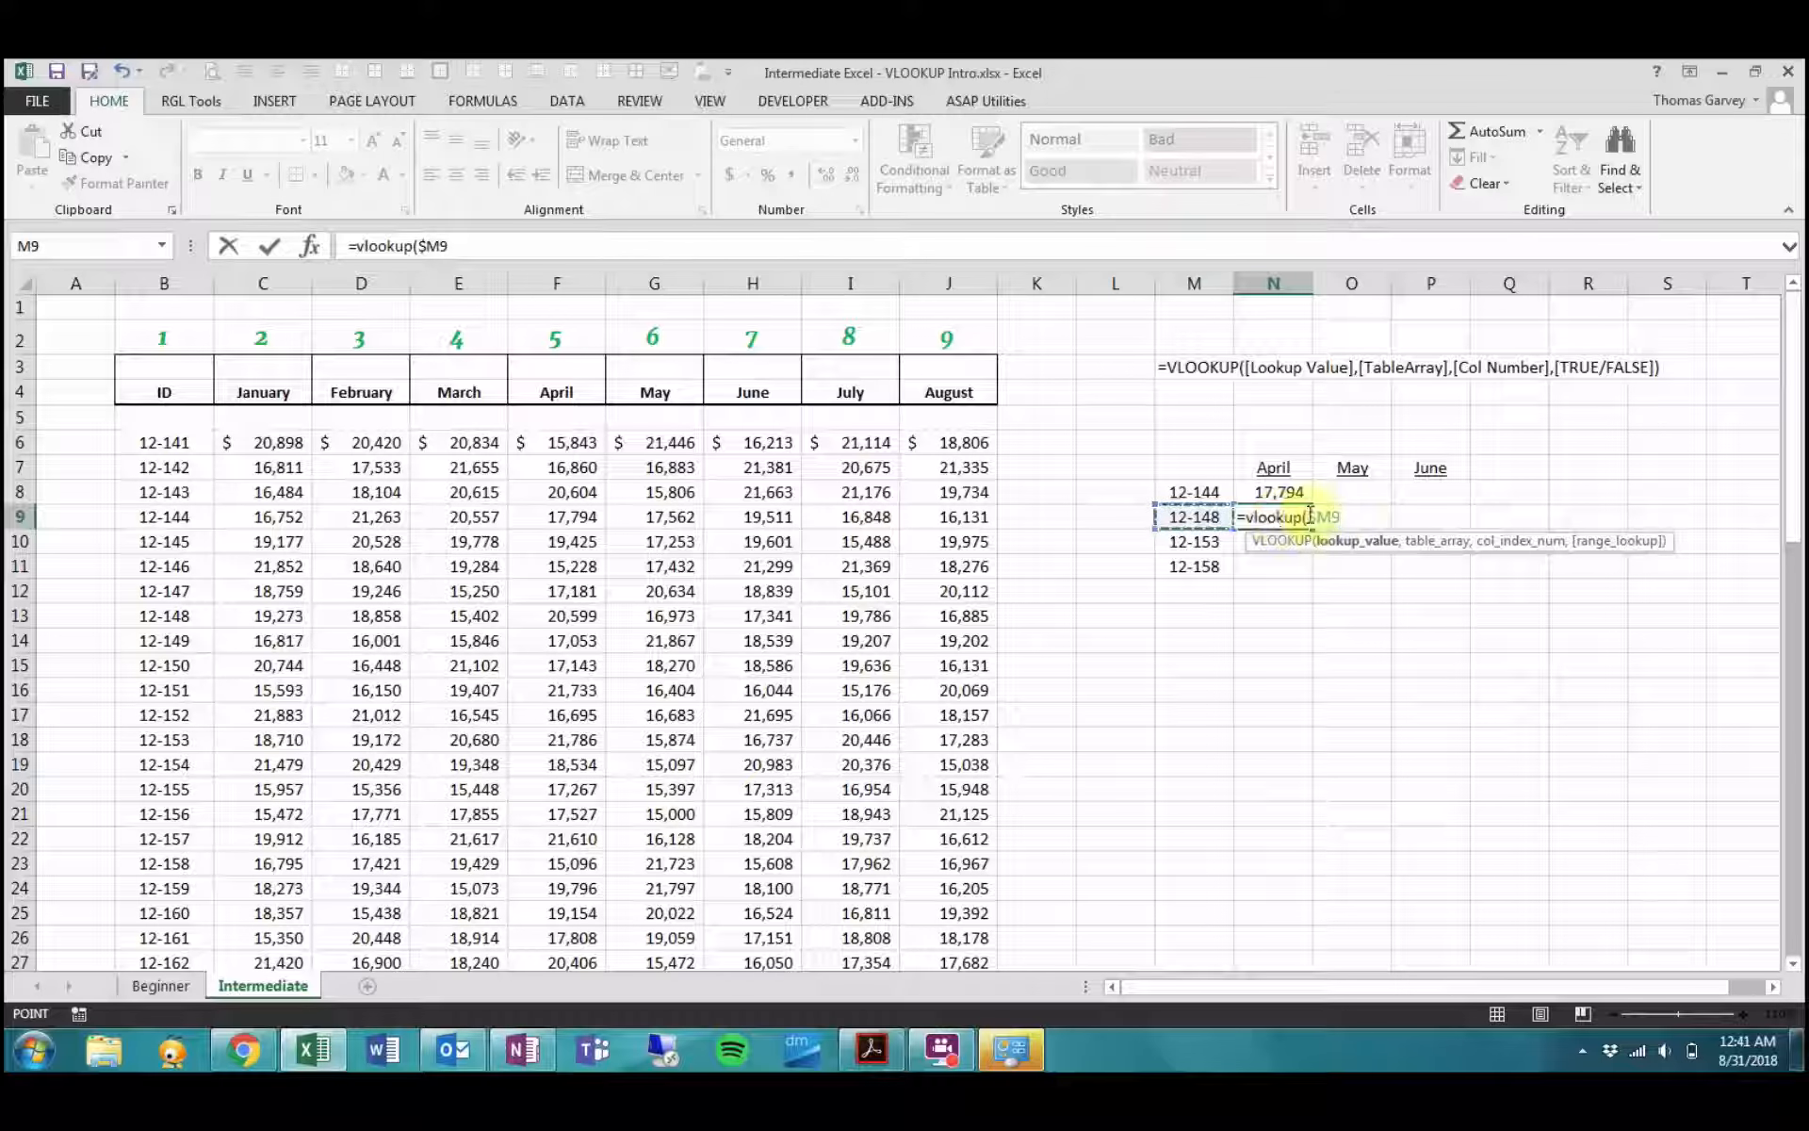
{"action": "type", "text": ","}
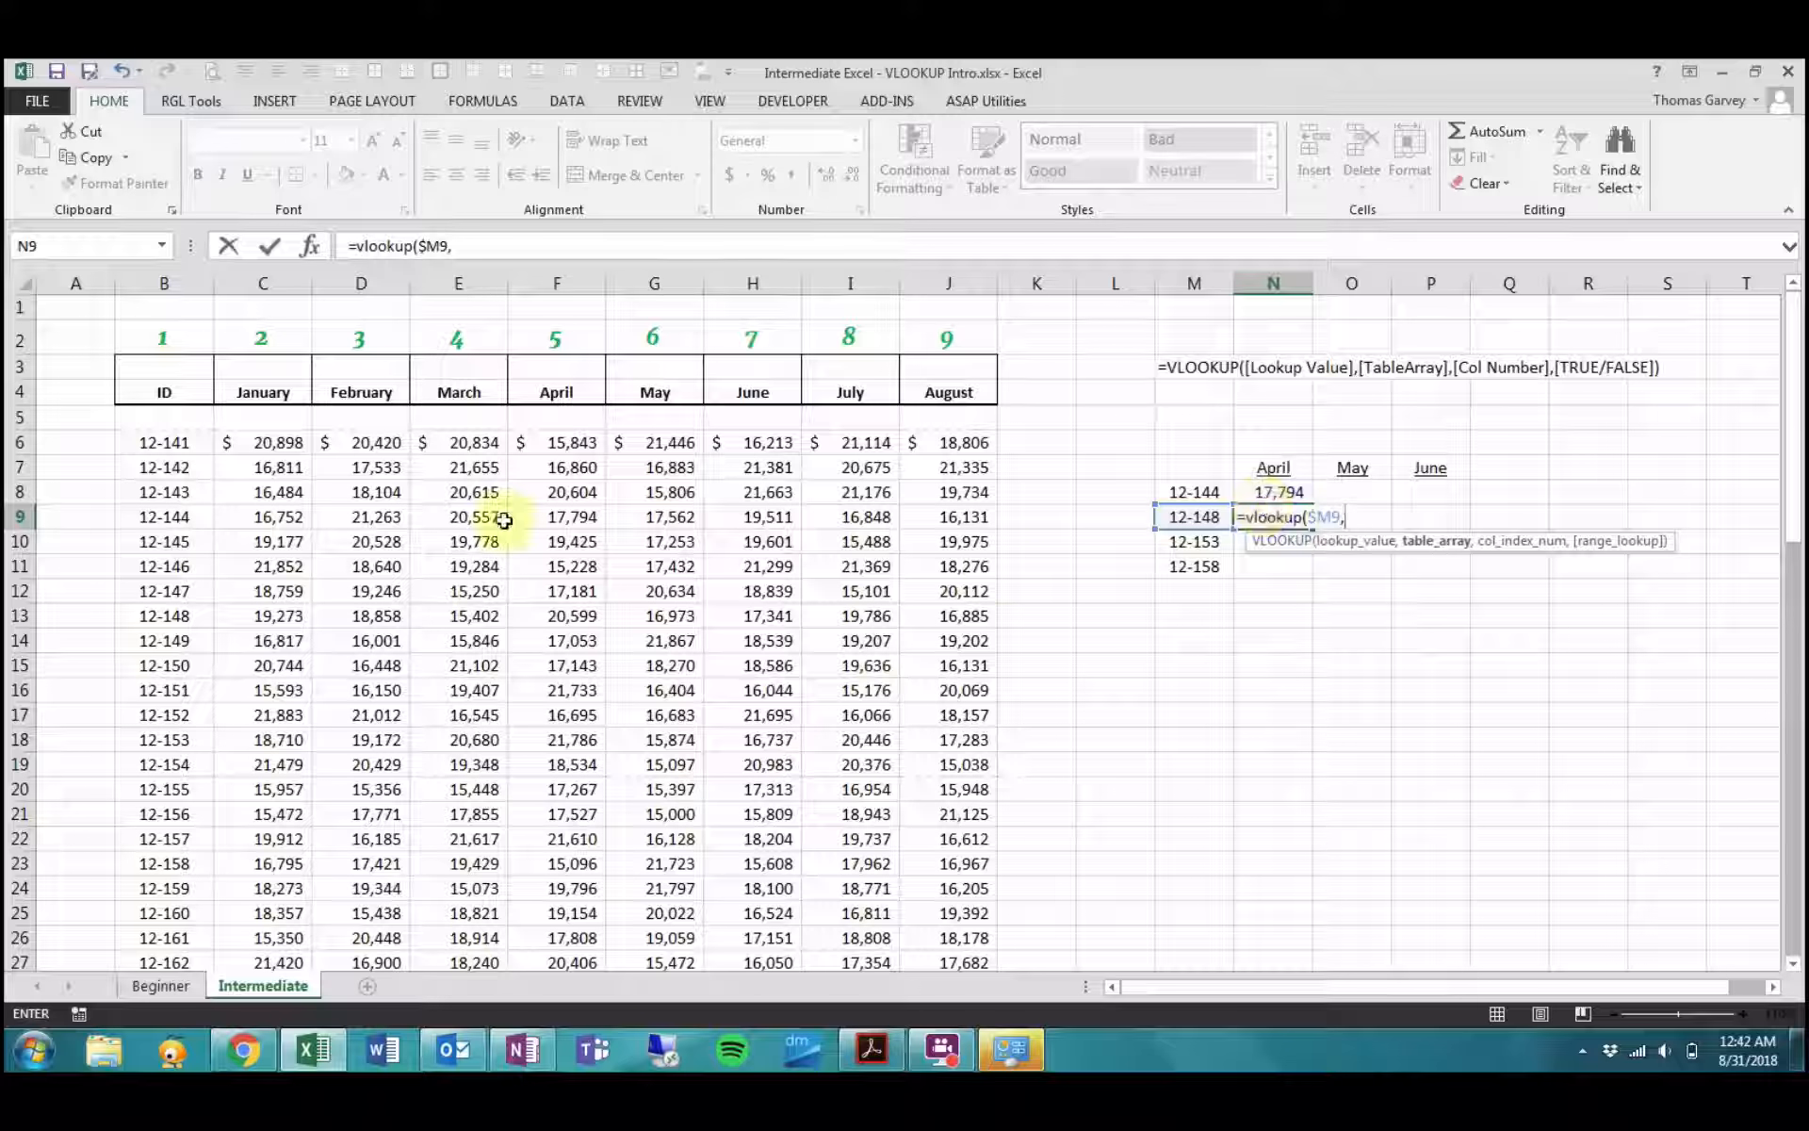
- Set the N9 formula's table array to the whole data table as the absolute range $B$6:$J$71
{"action": "left_click", "coordinate": [175, 442]}
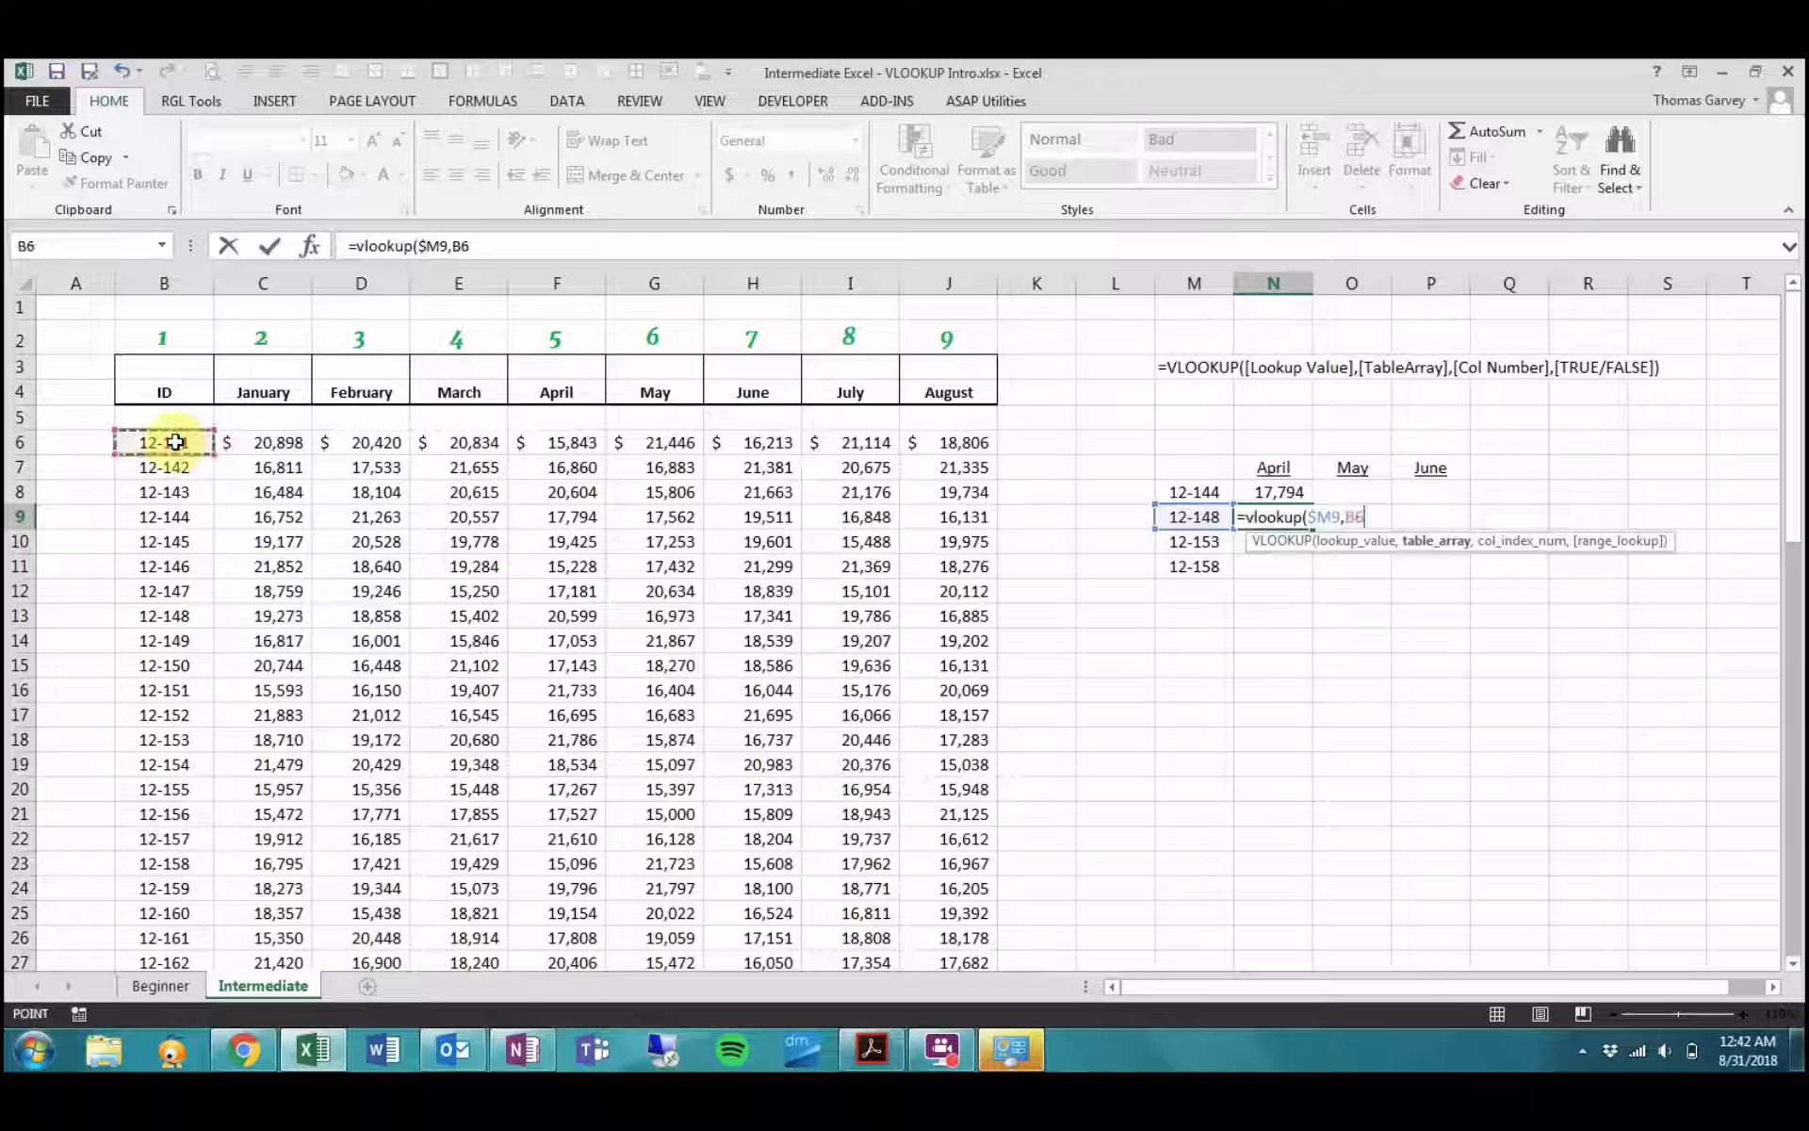
{"action": "key", "text": "ctrl+shift+Right"}
{"action": "key", "text": "ctrl+shift+Down"}
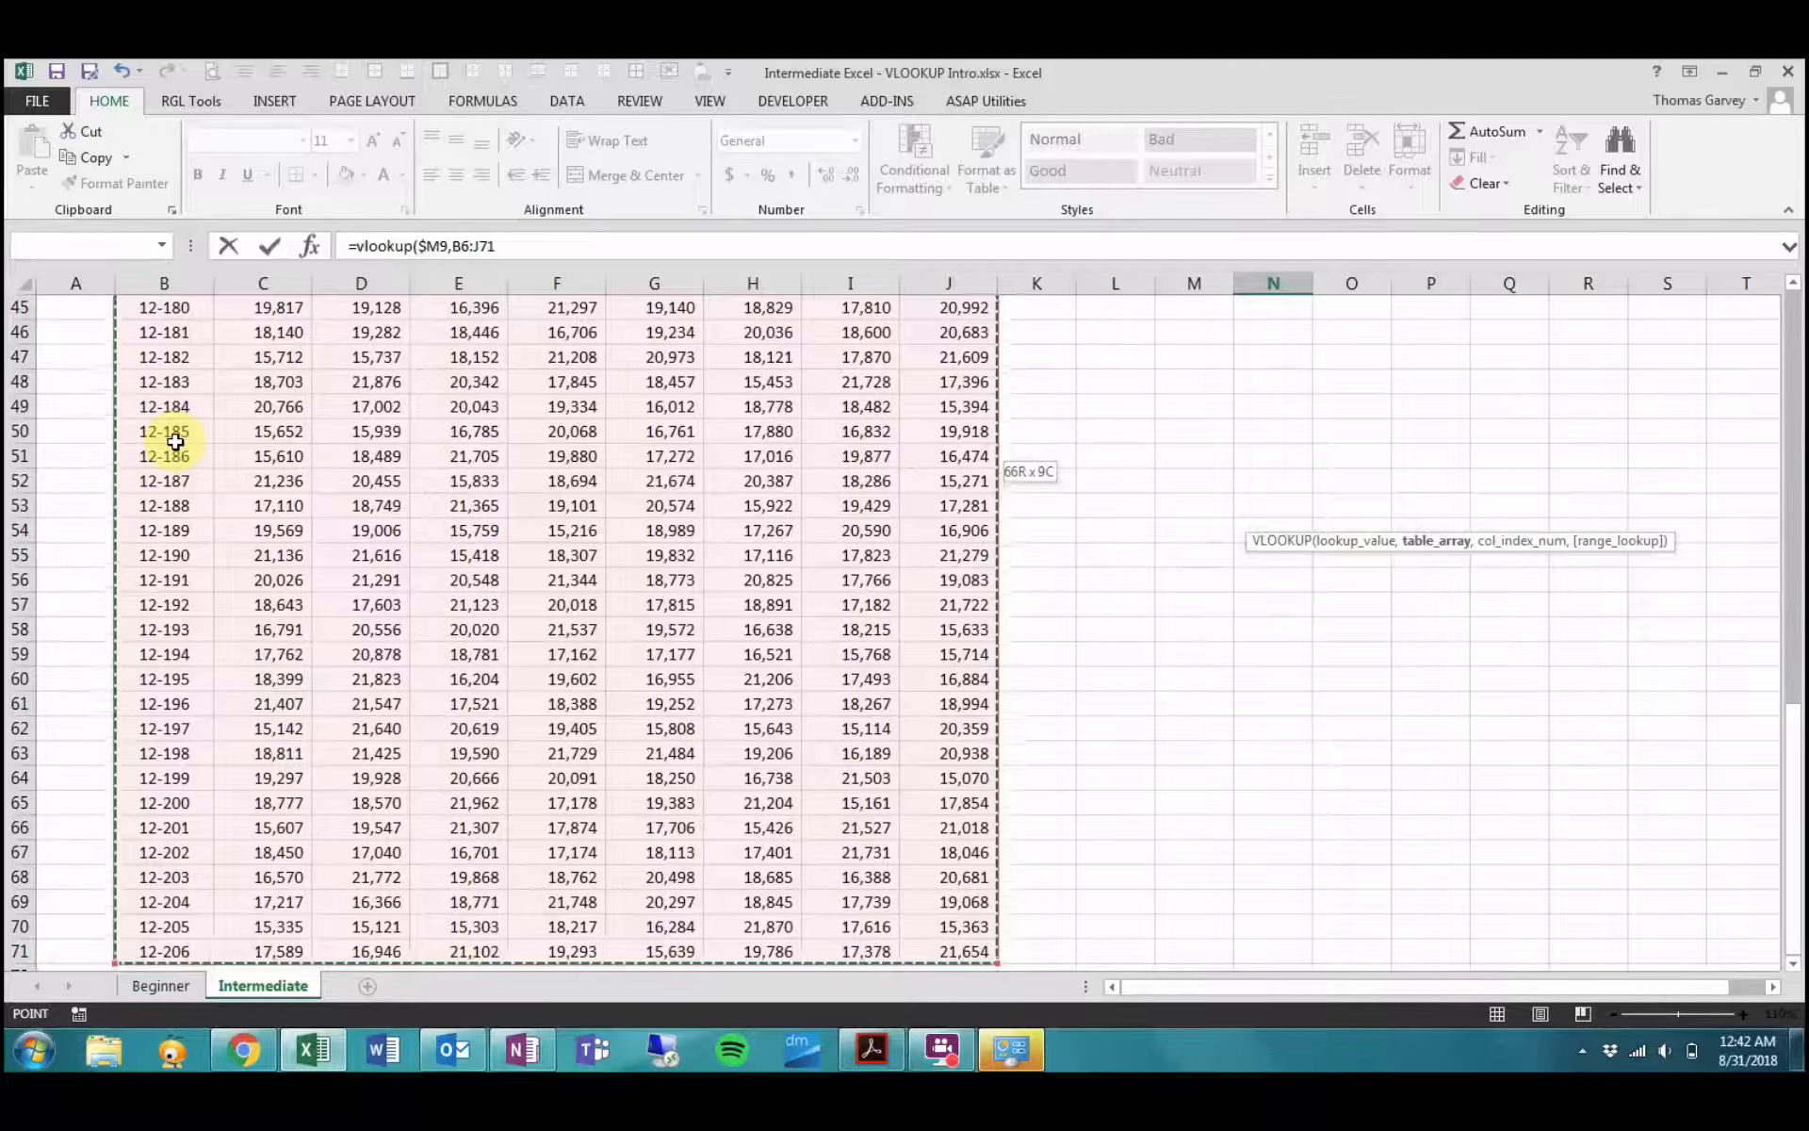
{"action": "key", "text": "F4"}
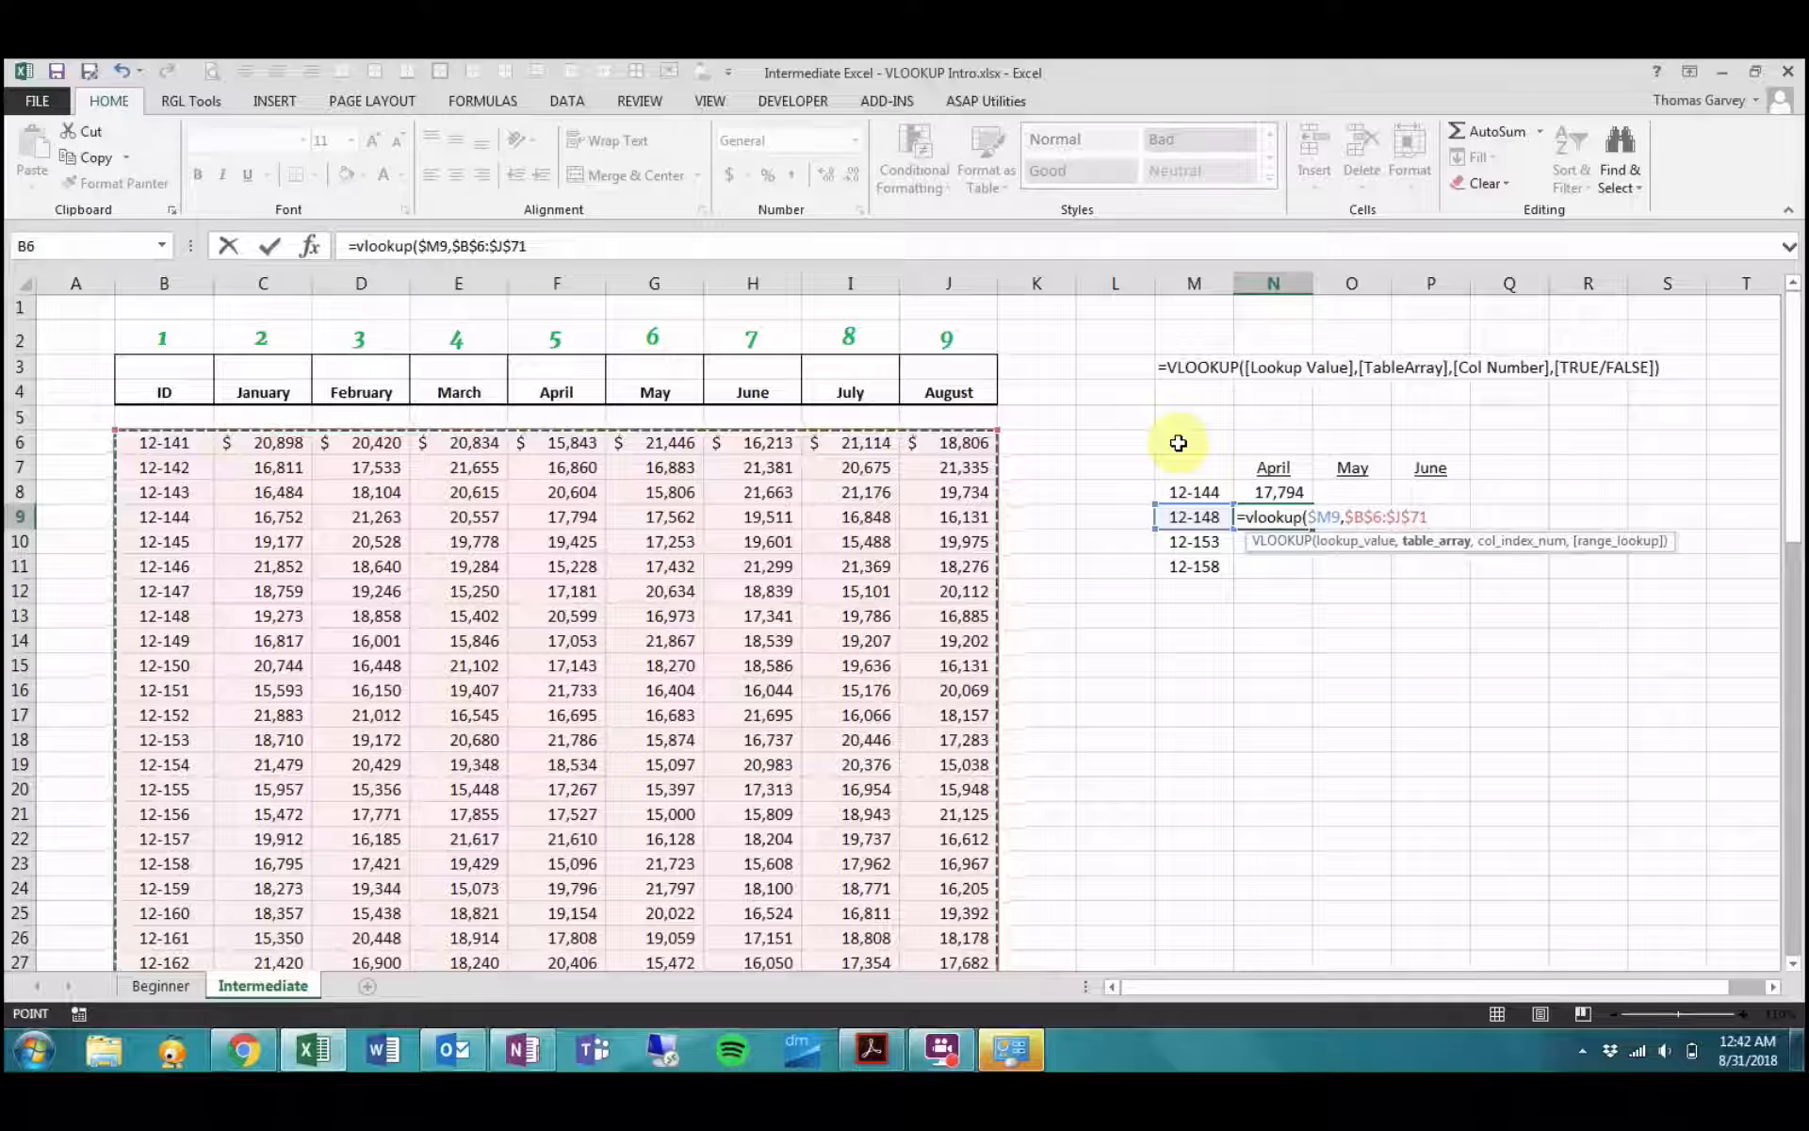
{"action": "type", "text": ","}
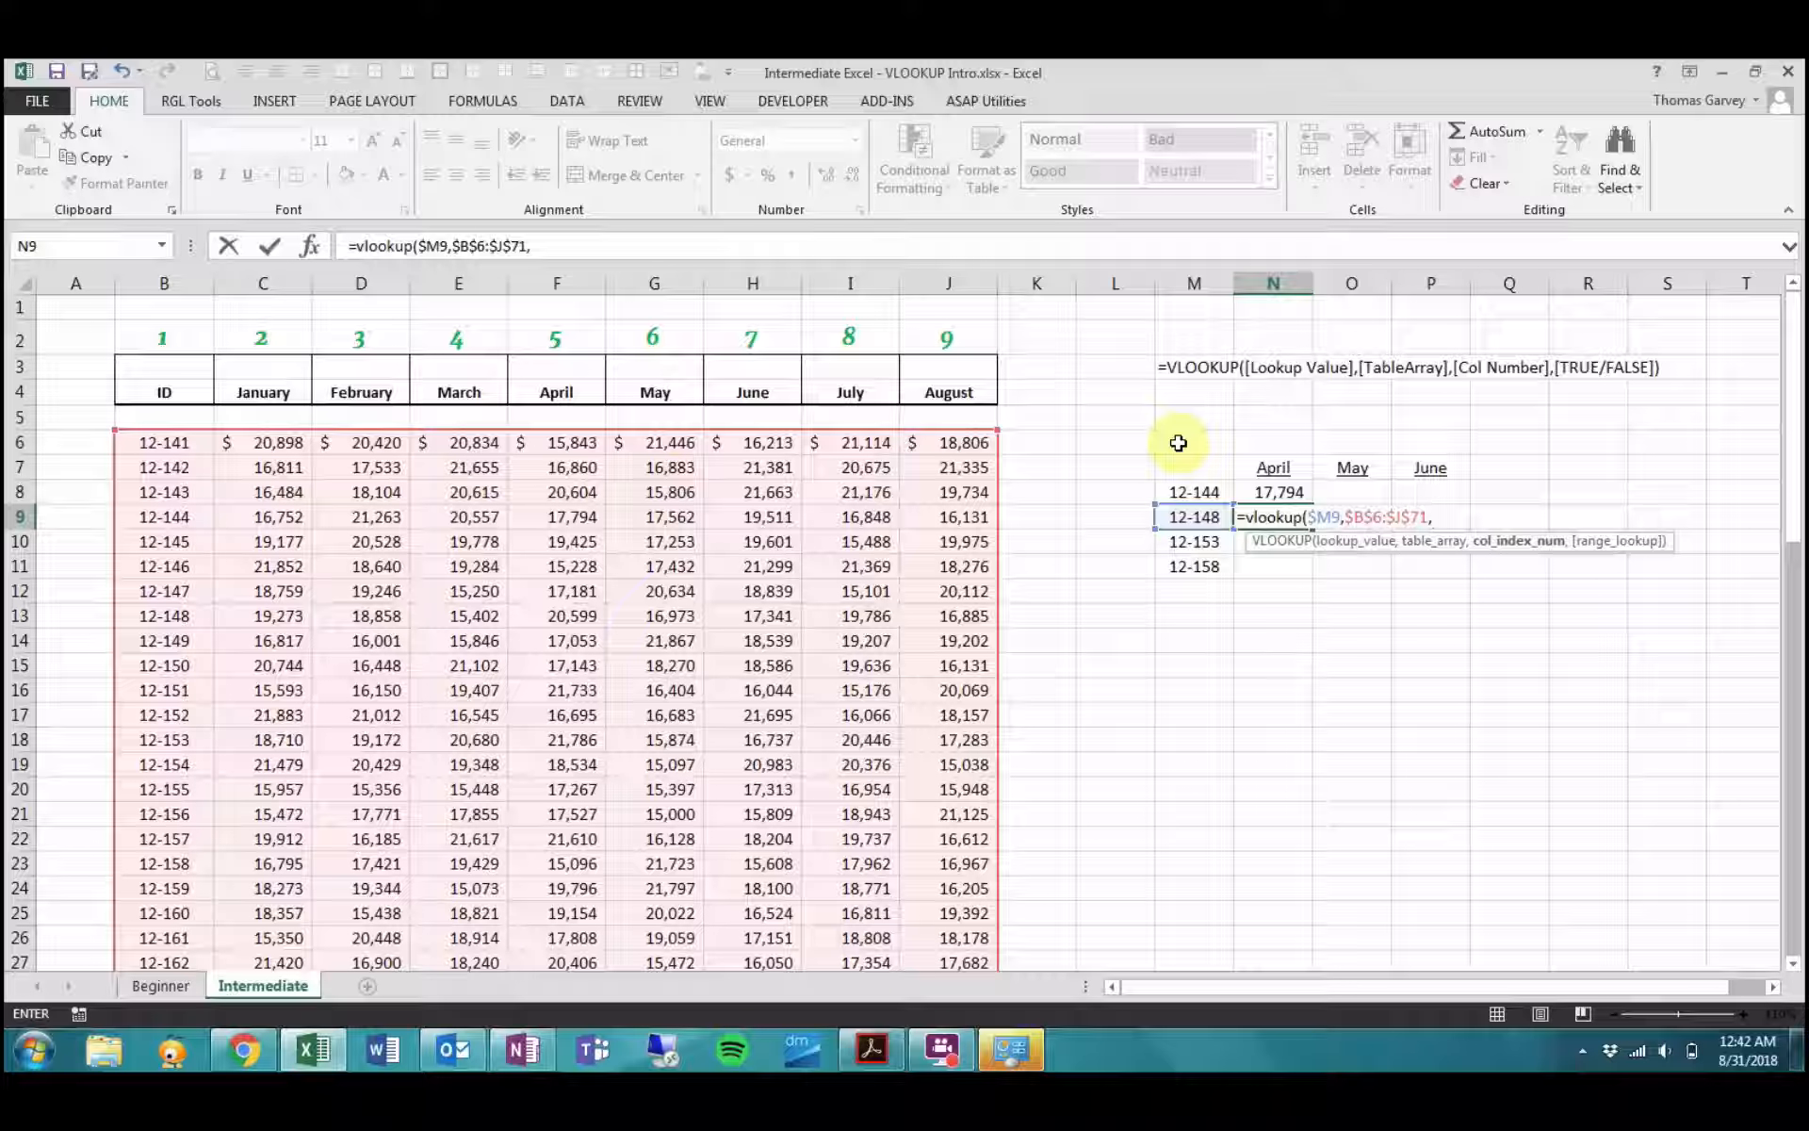
- Complete the N9 formula with the row-locked reference N$6 as column number and FALSE for an exact match
{"action": "left_click", "coordinate": [1277, 444]}
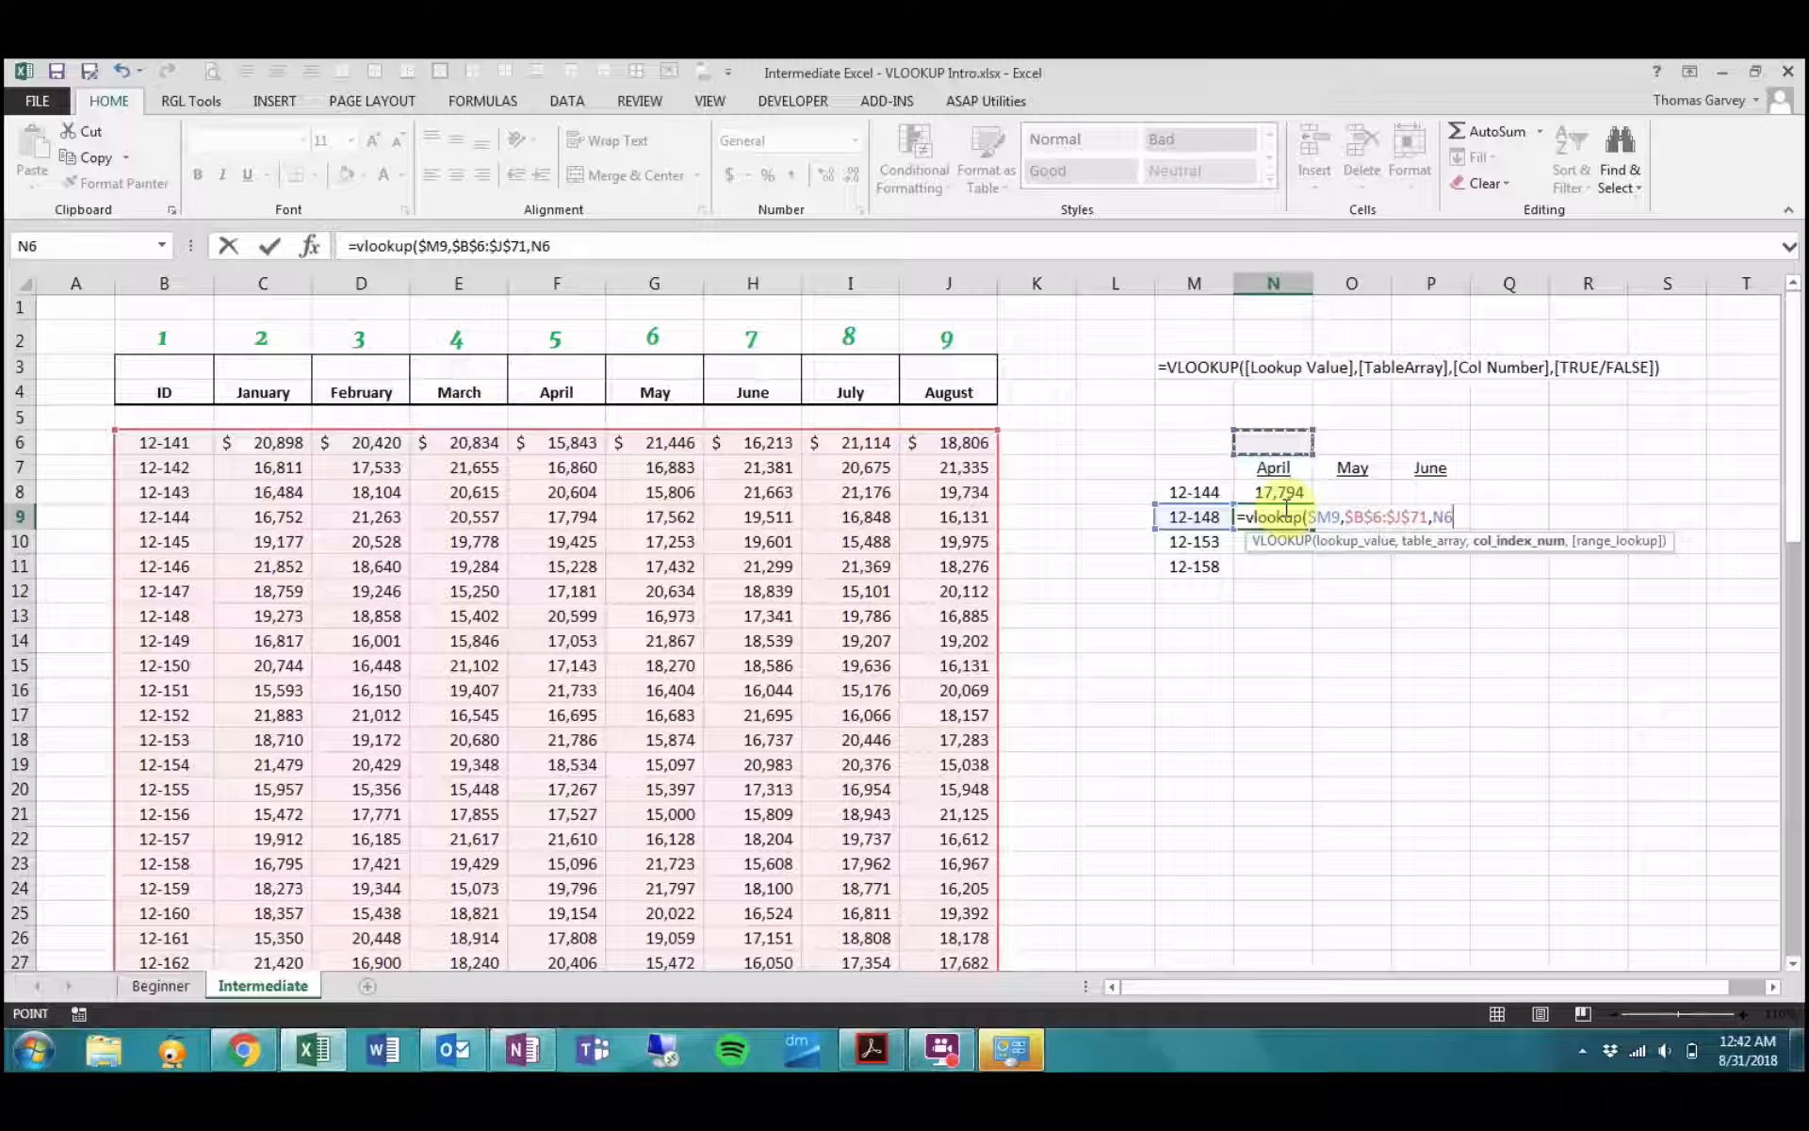
{"action": "key", "text": "F4"}
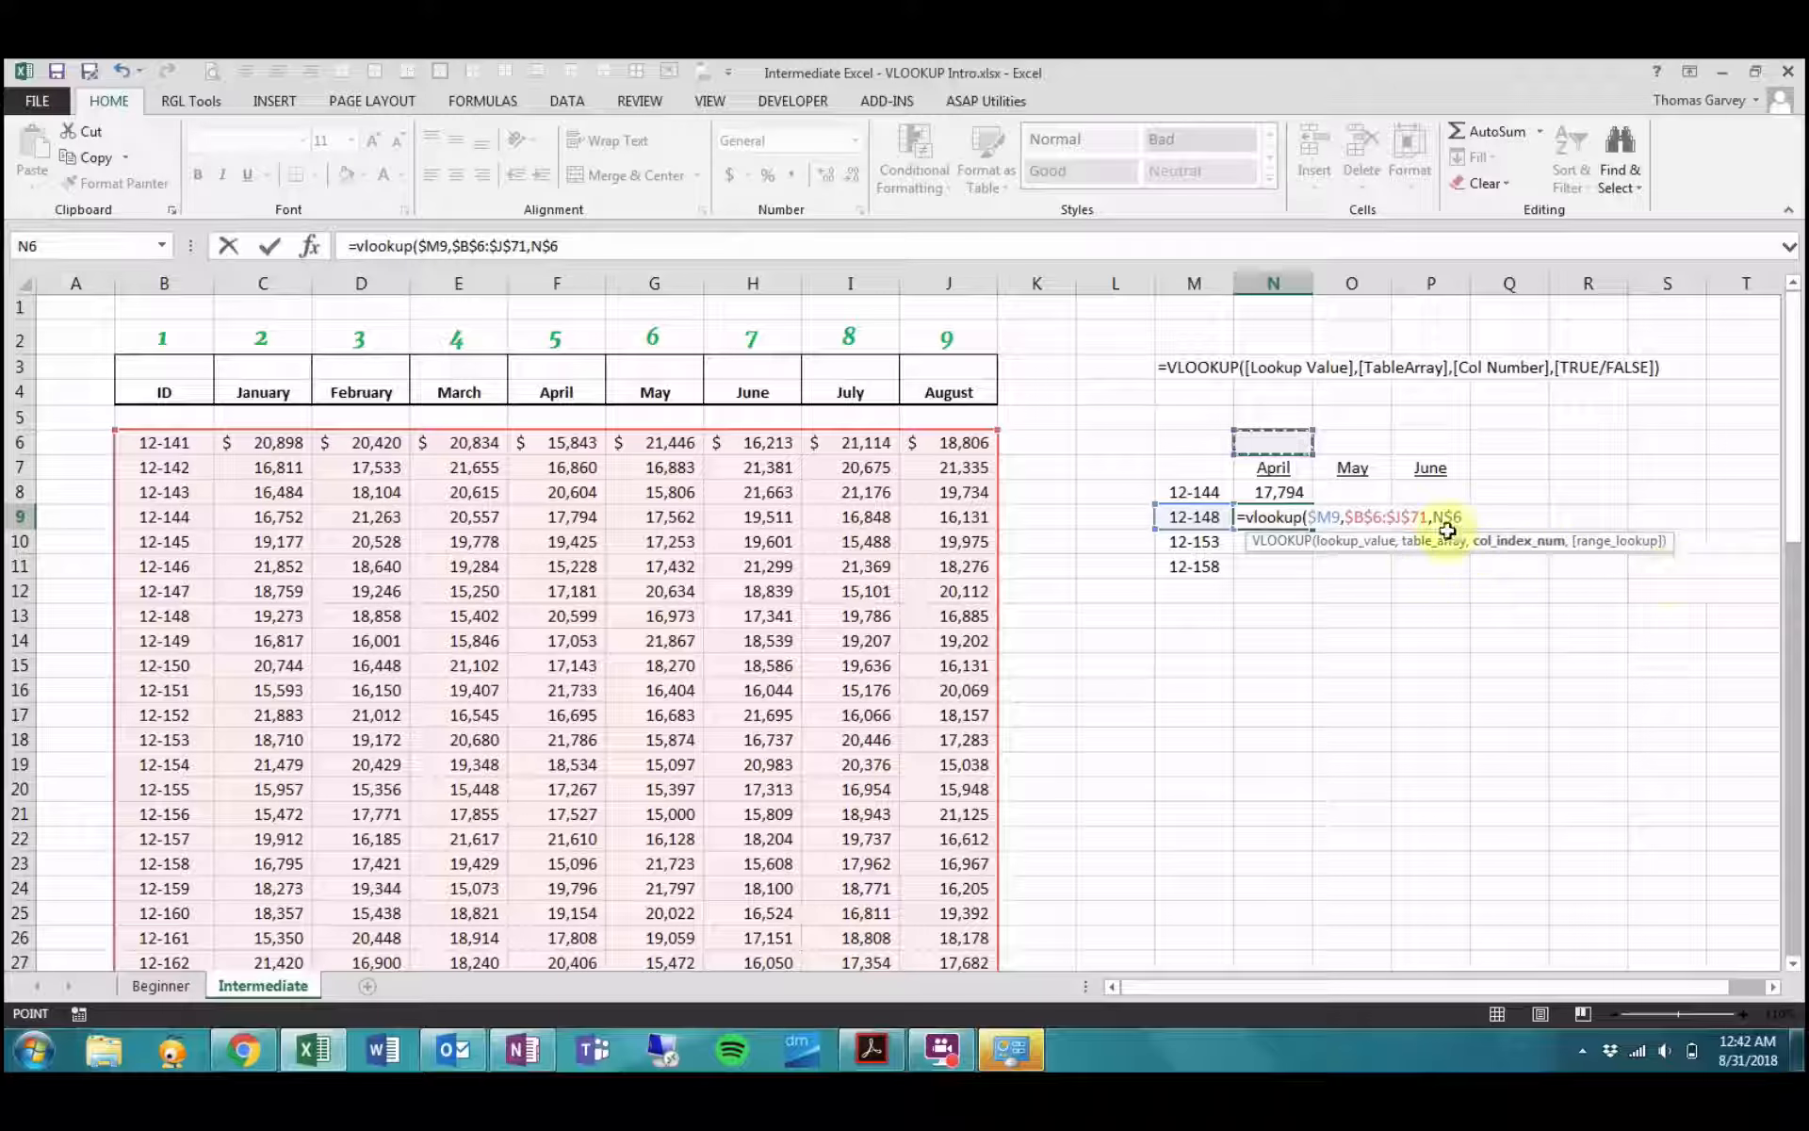
{"action": "type", "text": ","}
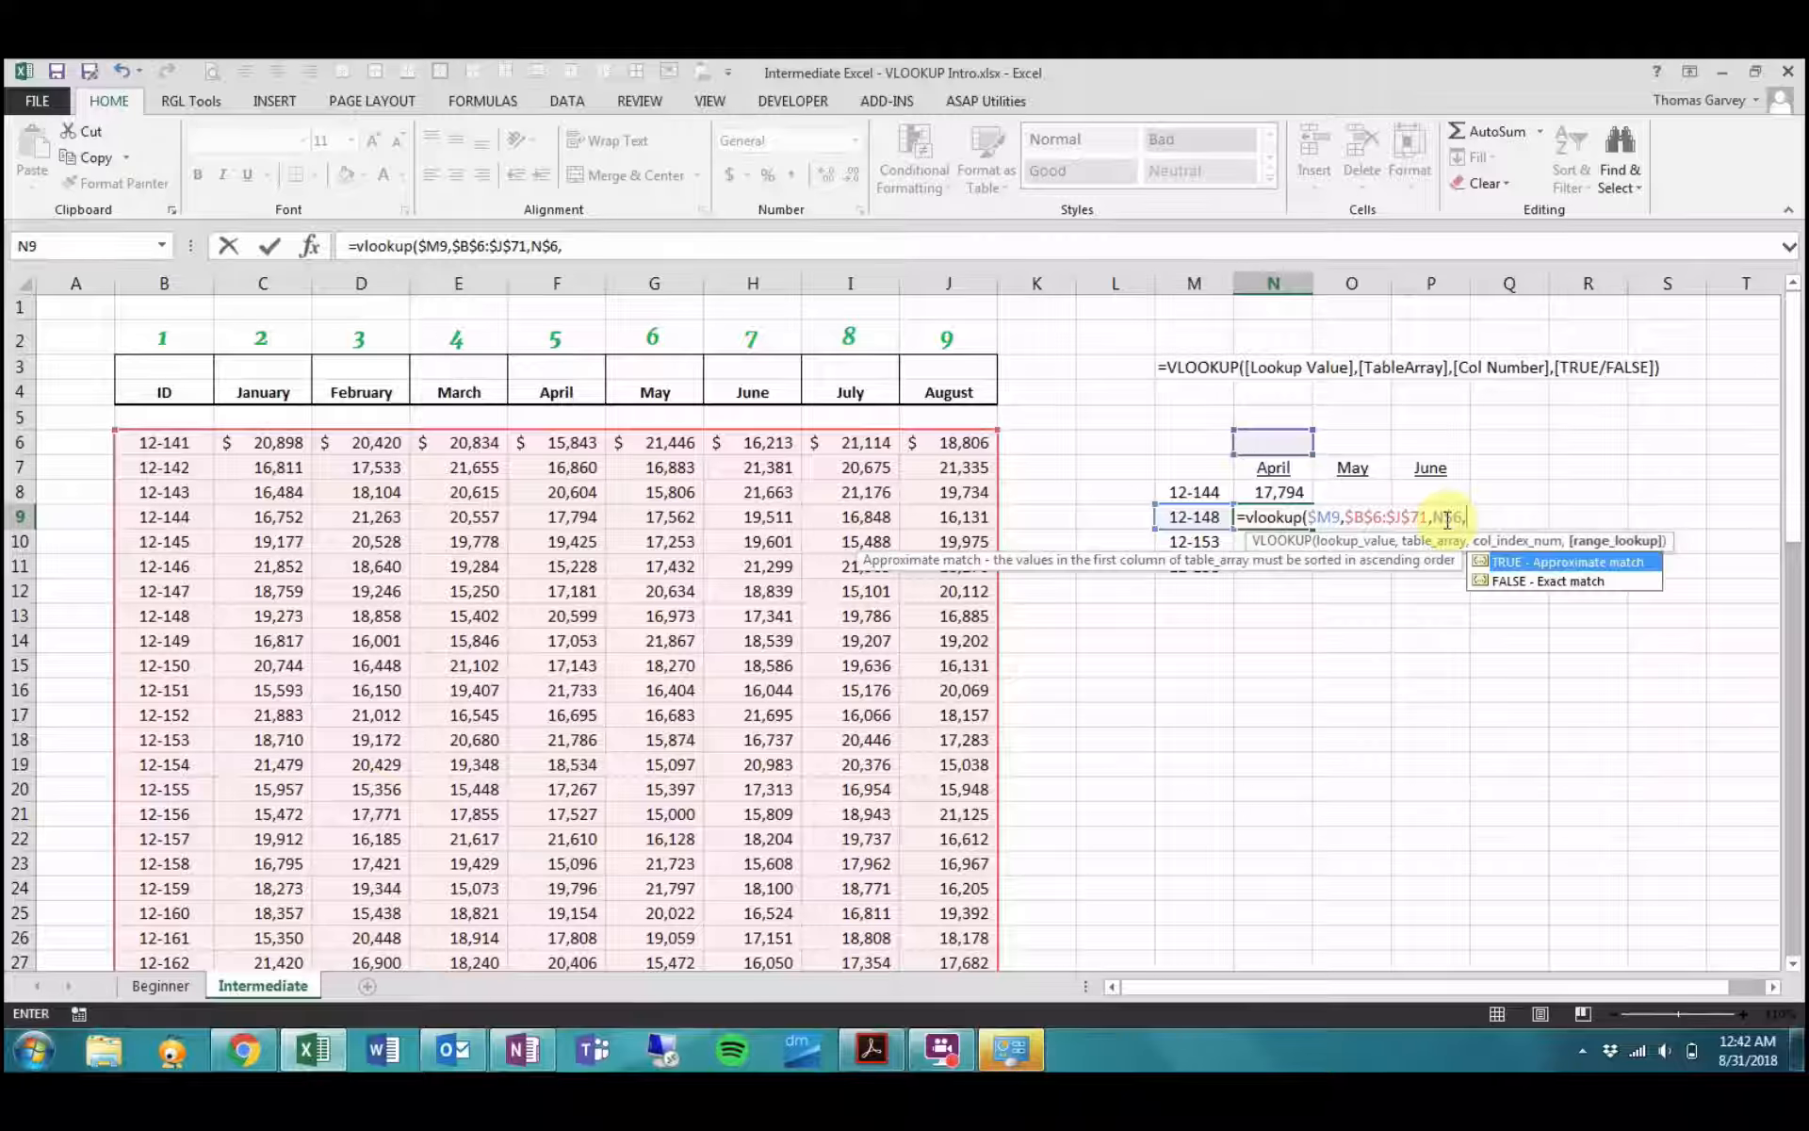
{"action": "type", "text": "false"}
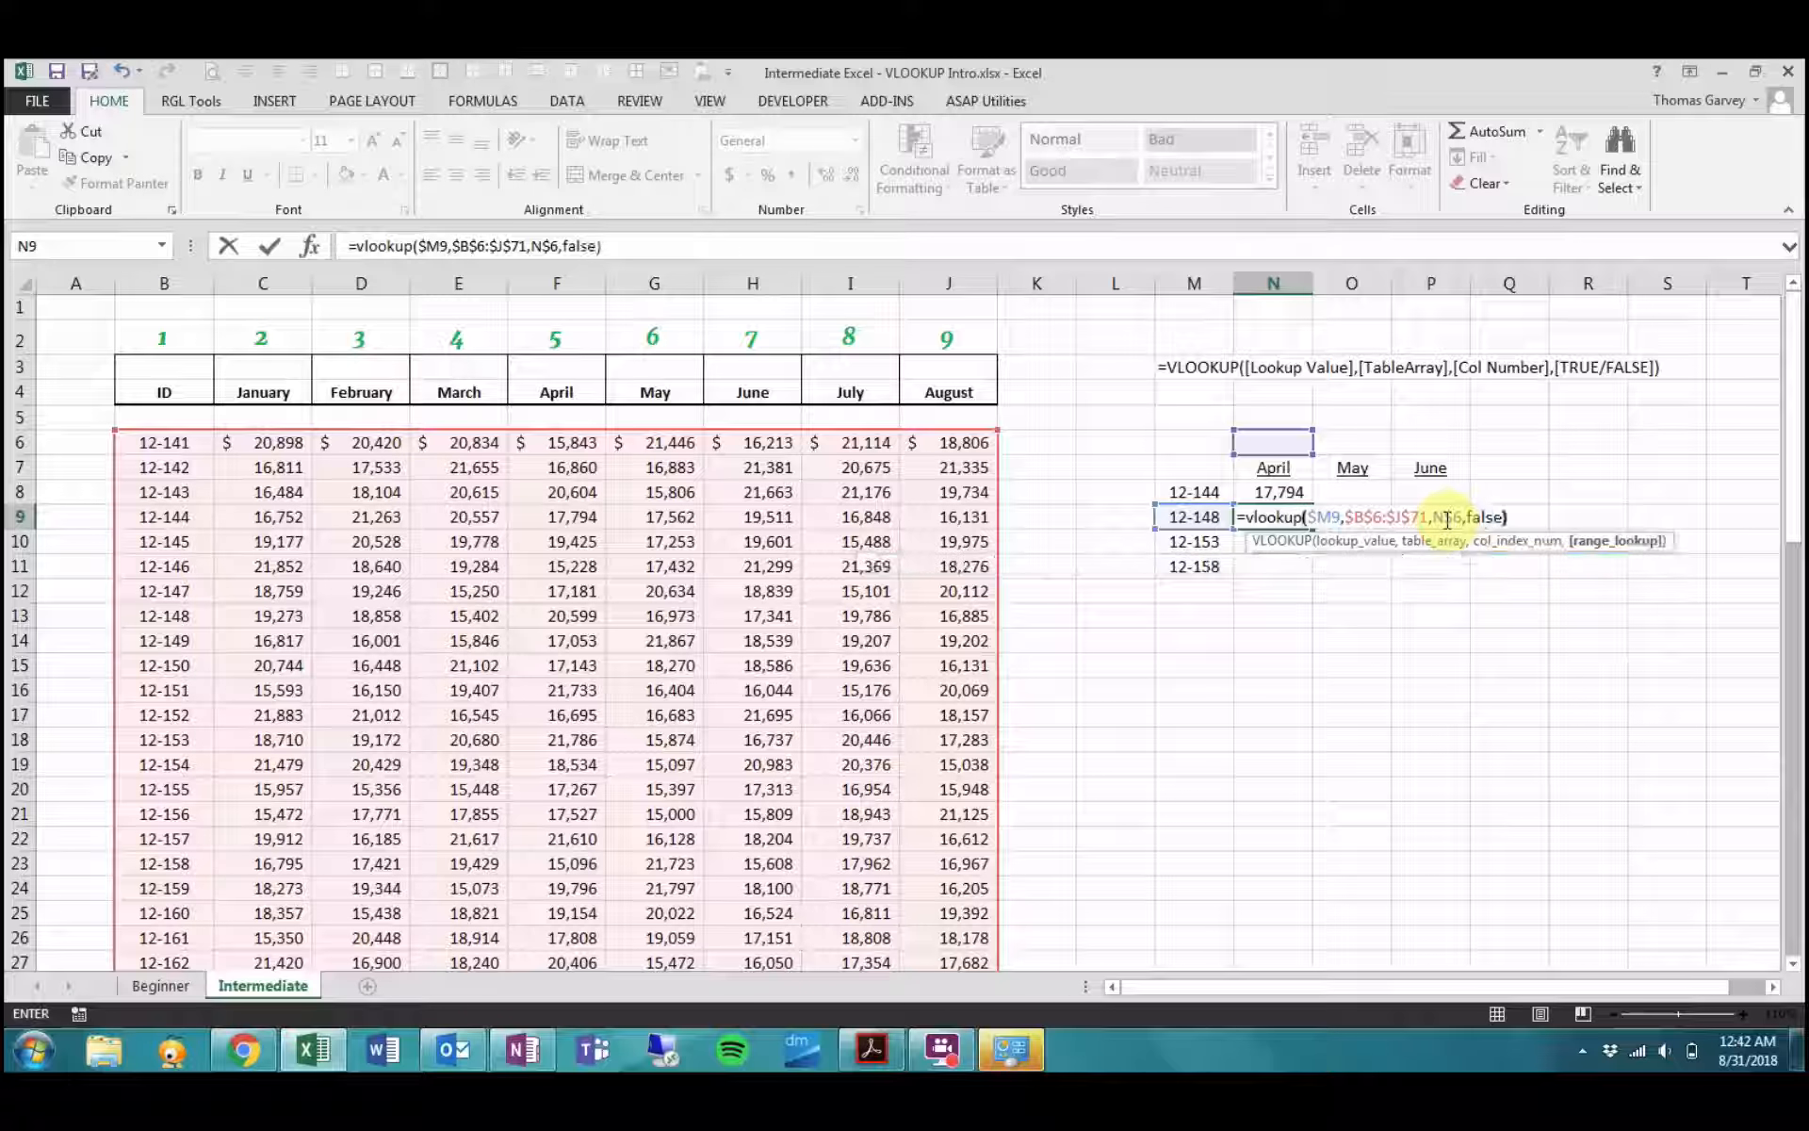
{"action": "key", "text": "Return"}
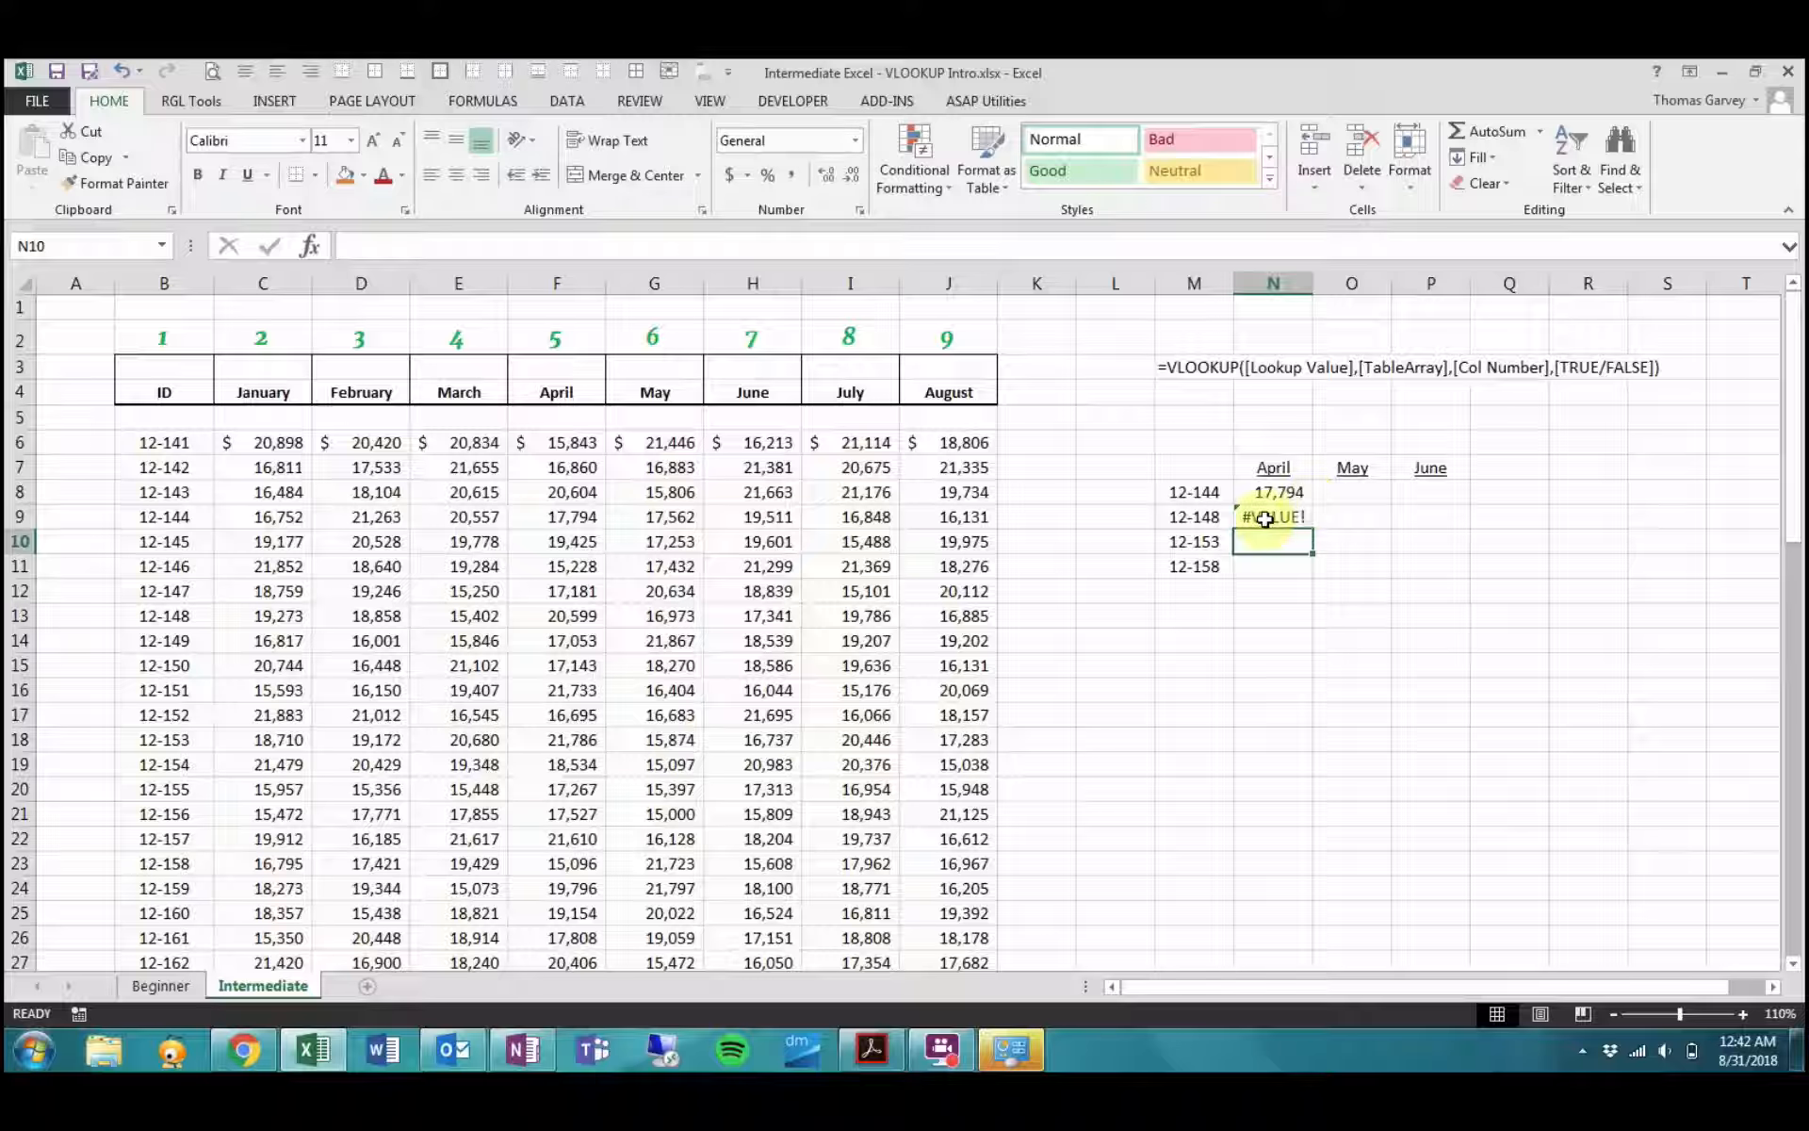
- Enter column number 5 in N6, above the April heading of the lookup grid
{"action": "left_click", "coordinate": [1286, 435]}
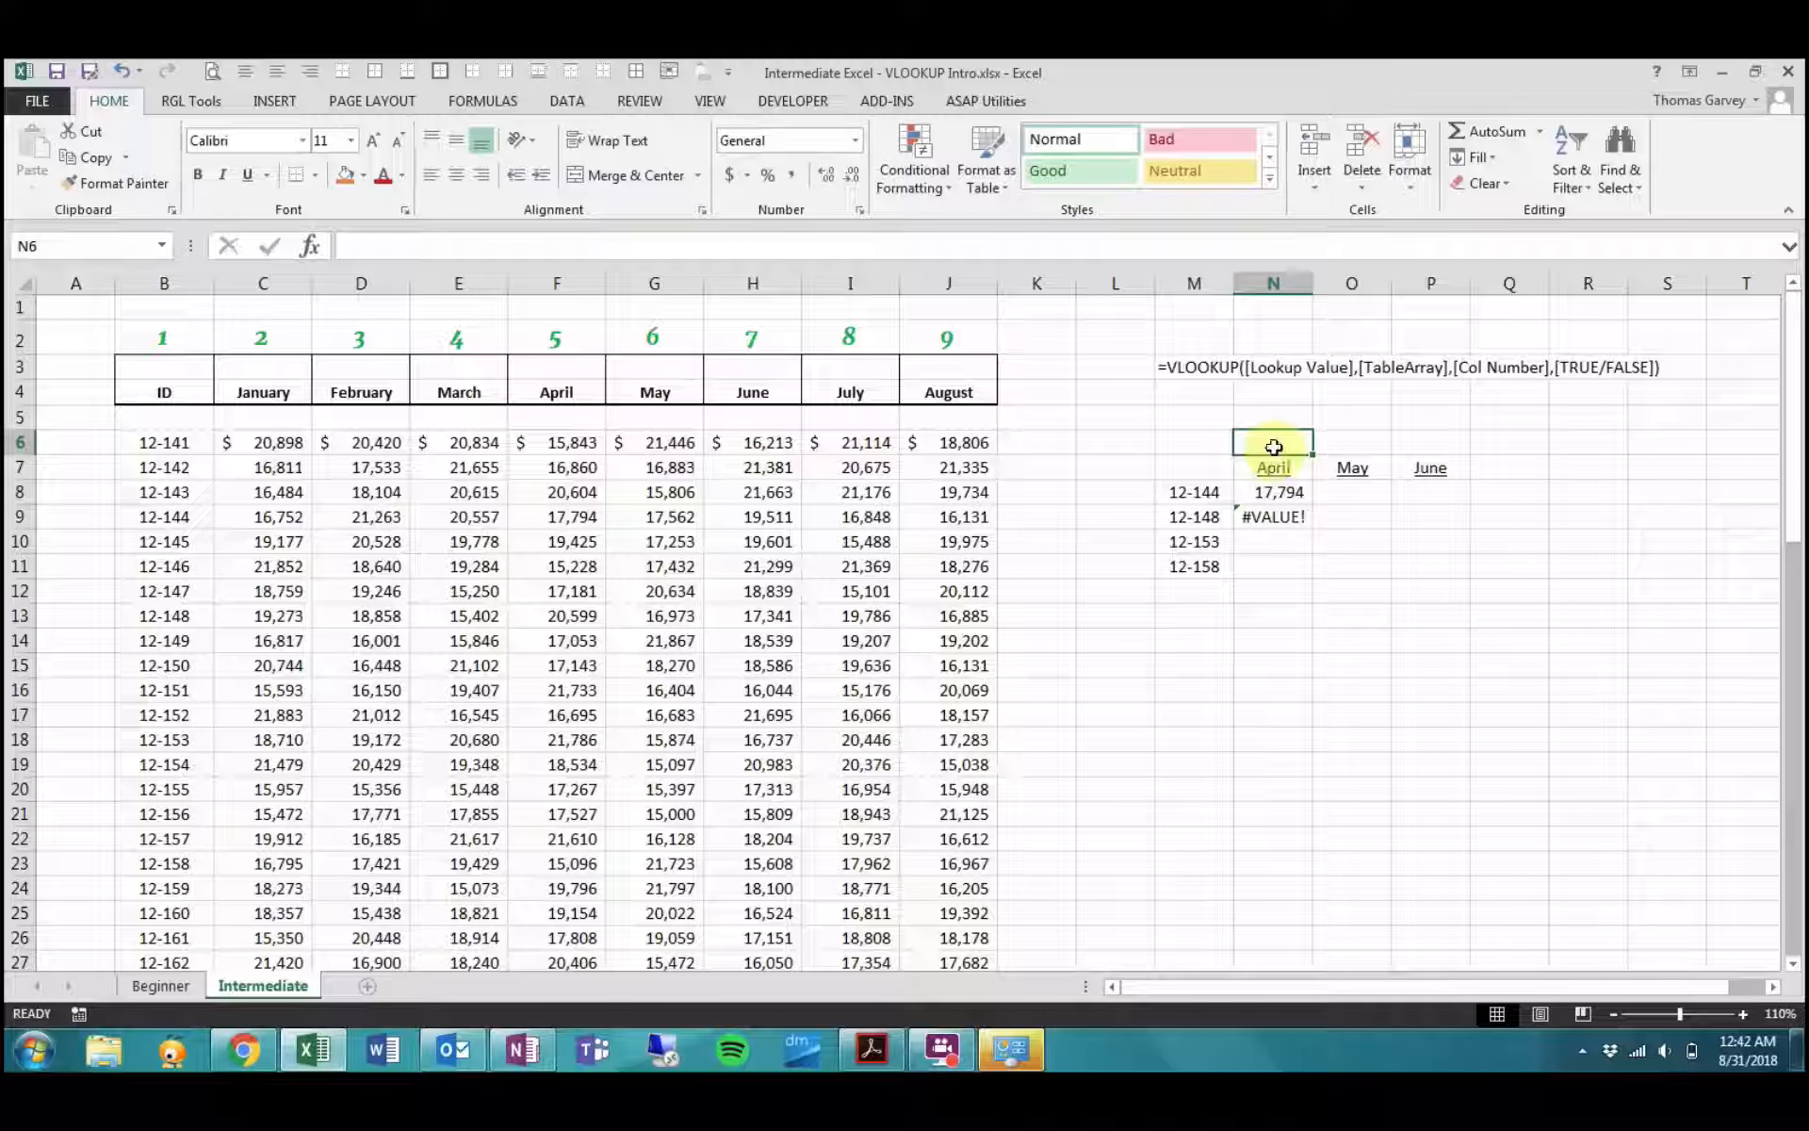
{"action": "type", "text": "5"}
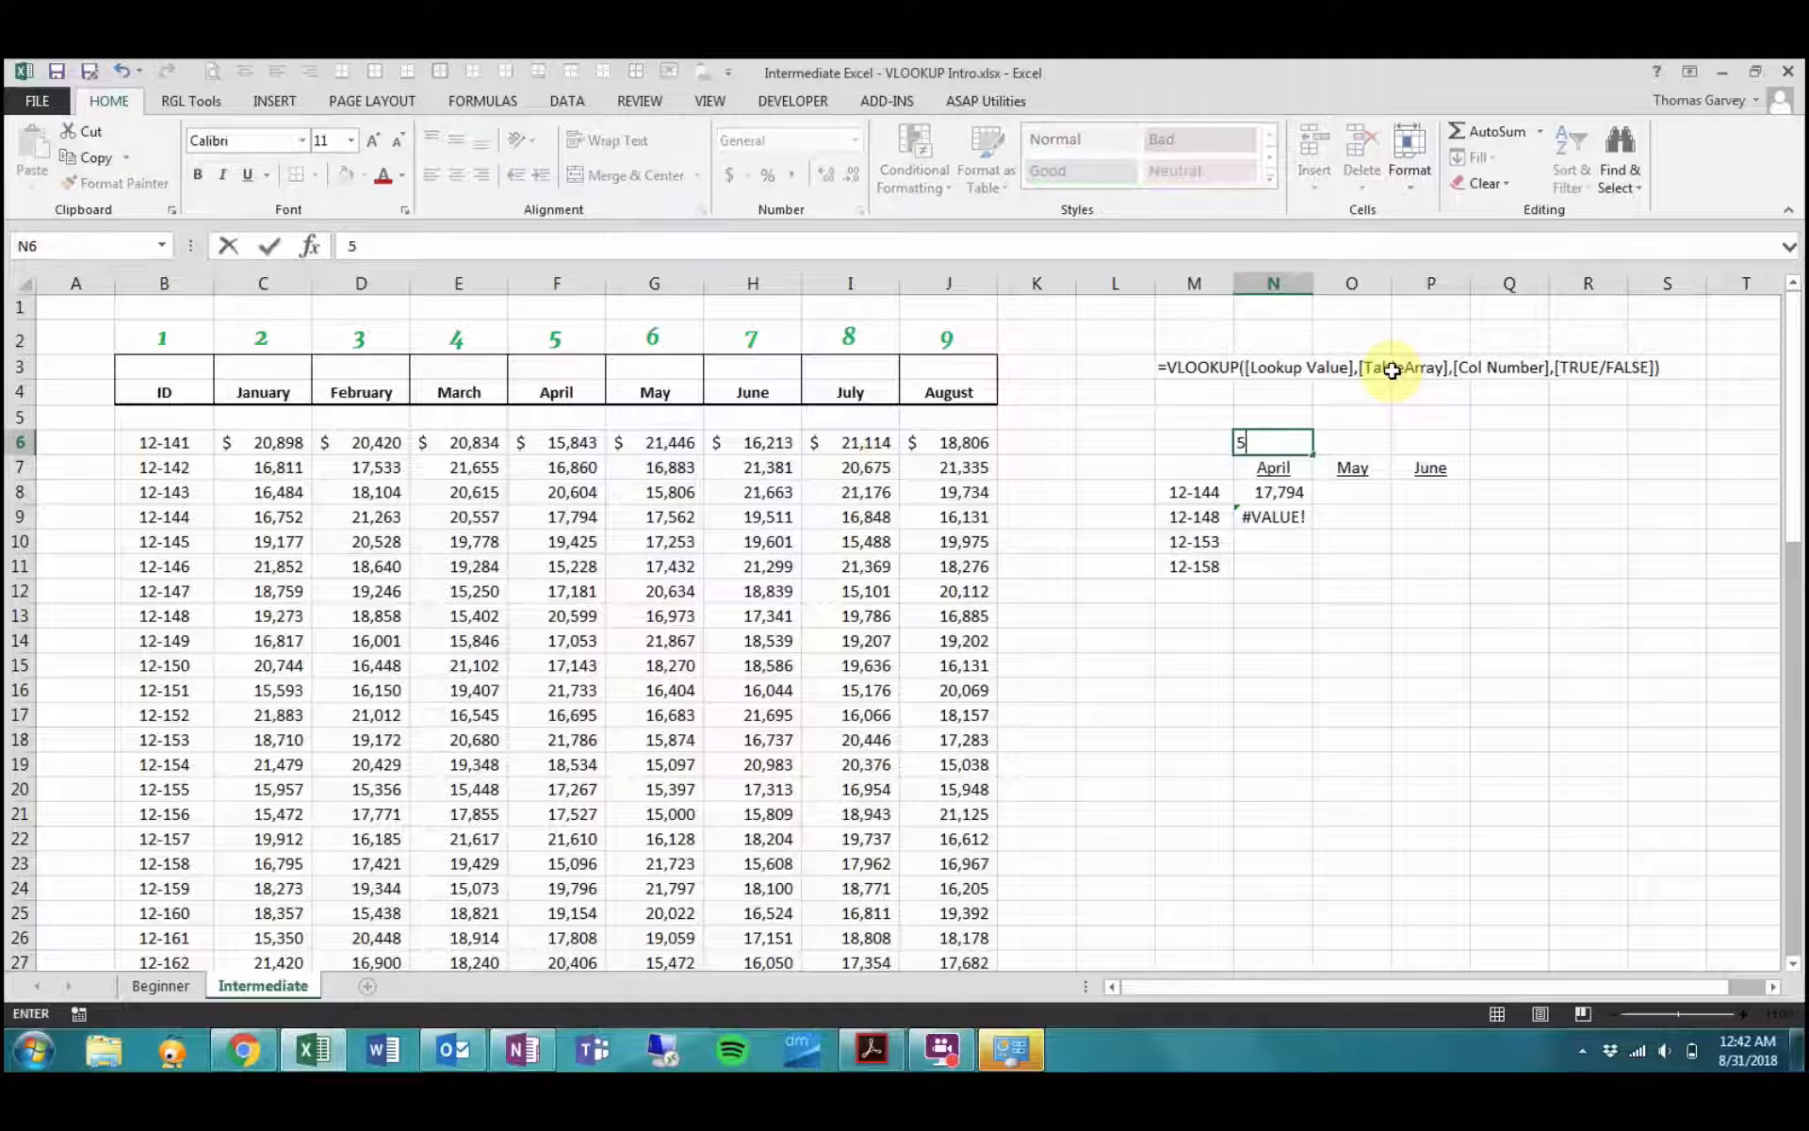
{"action": "key", "text": "Return"}
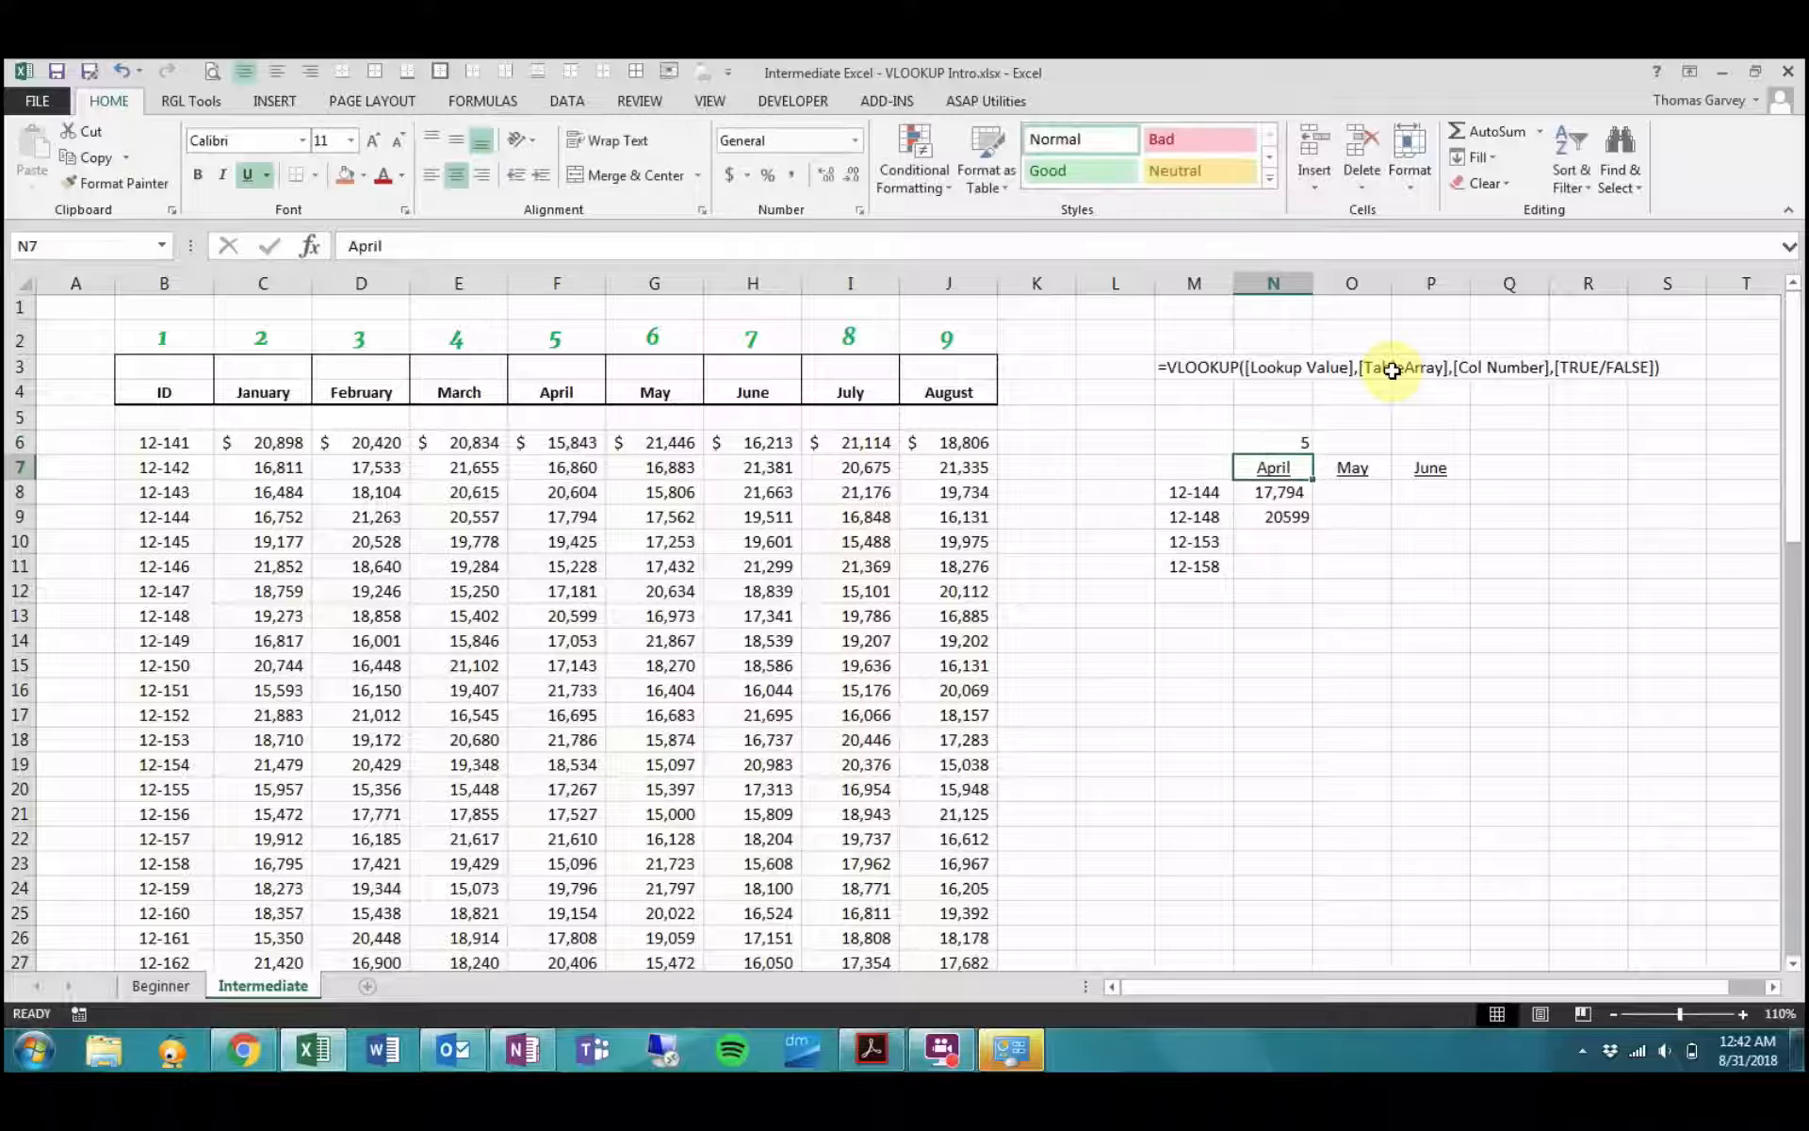
- Check the N9 result by tracing ID 12-148's row in the data table across to its April amount
{"action": "left_click", "coordinate": [1279, 514]}
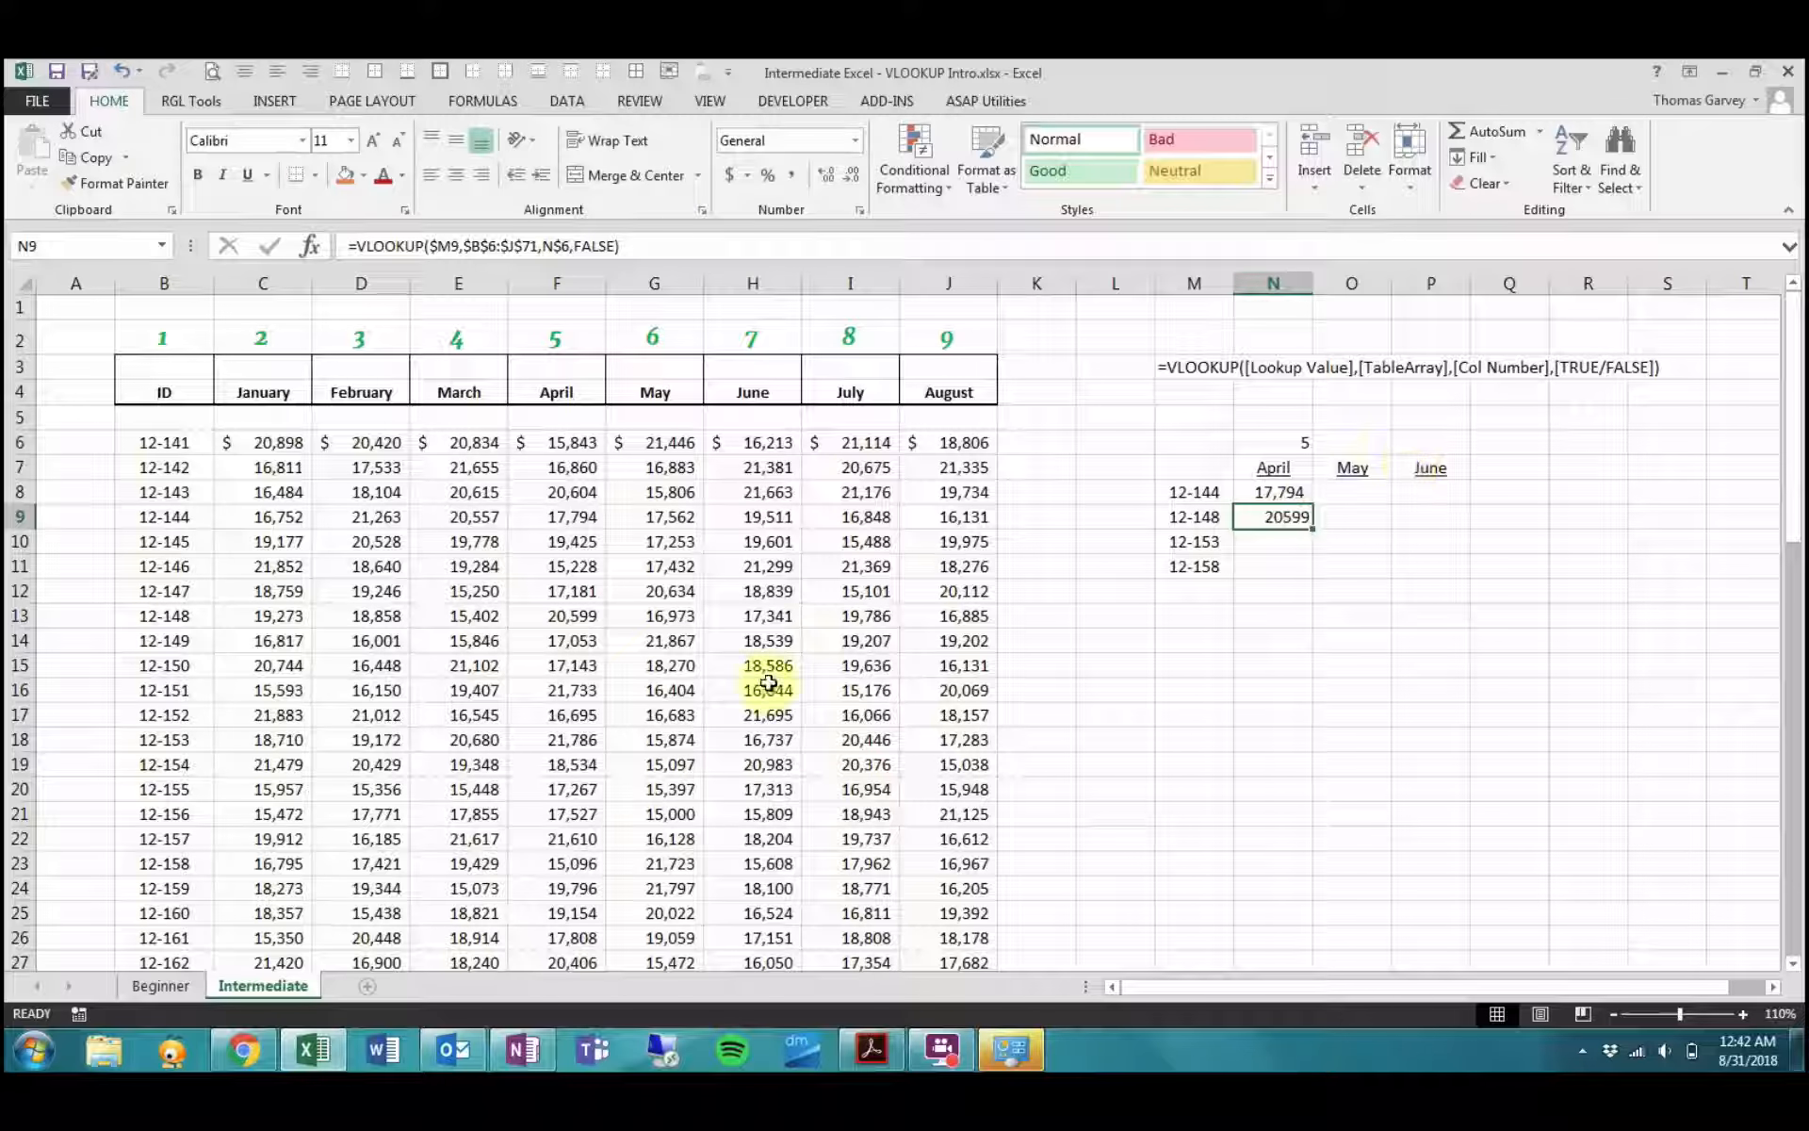
{"action": "left_click", "coordinate": [179, 620]}
{"action": "key", "text": "shift+Right"}
{"action": "key", "text": "shift+Right"}
{"action": "key", "text": "shift+Right"}
{"action": "key", "text": "shift+Right"}
{"action": "key", "text": "shift+Right"}
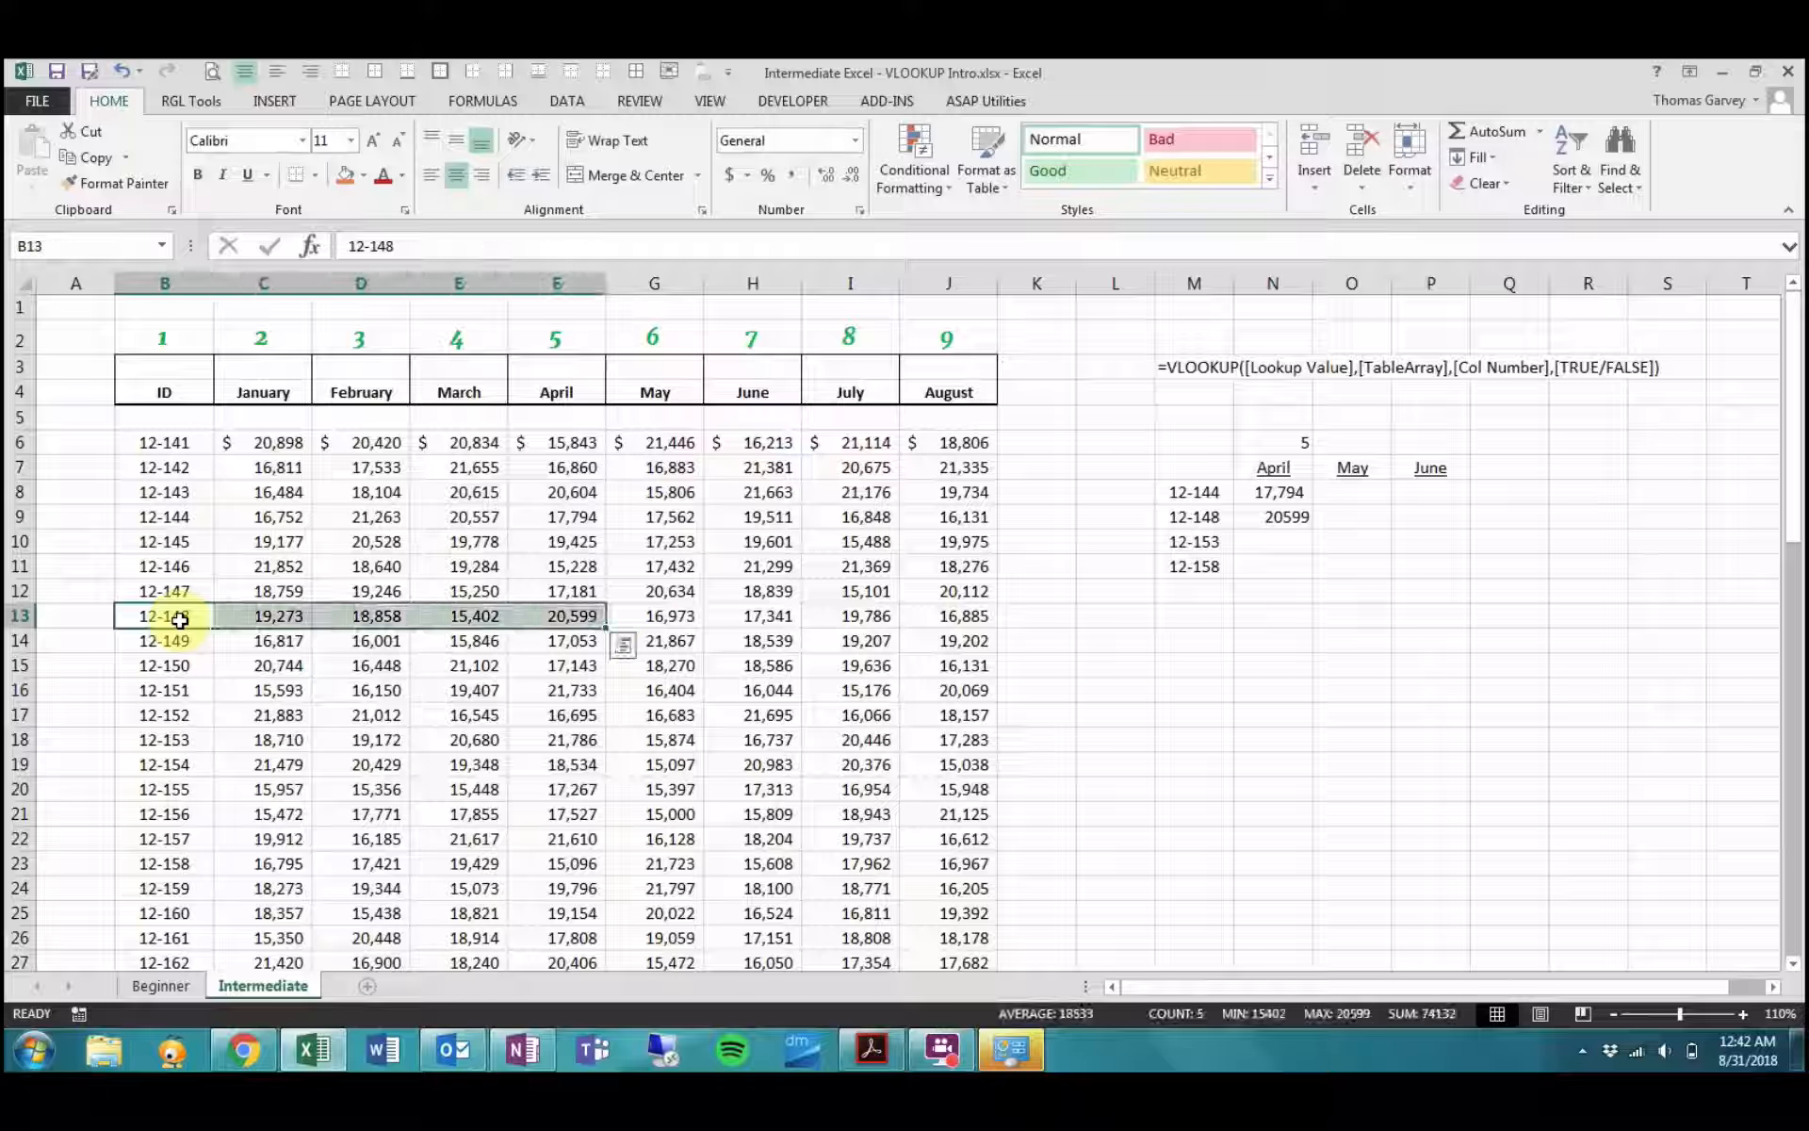
- Review the N9 VLOOKUP formula and fill it down and across to cover N9:P11
{"action": "left_click", "coordinate": [1283, 516]}
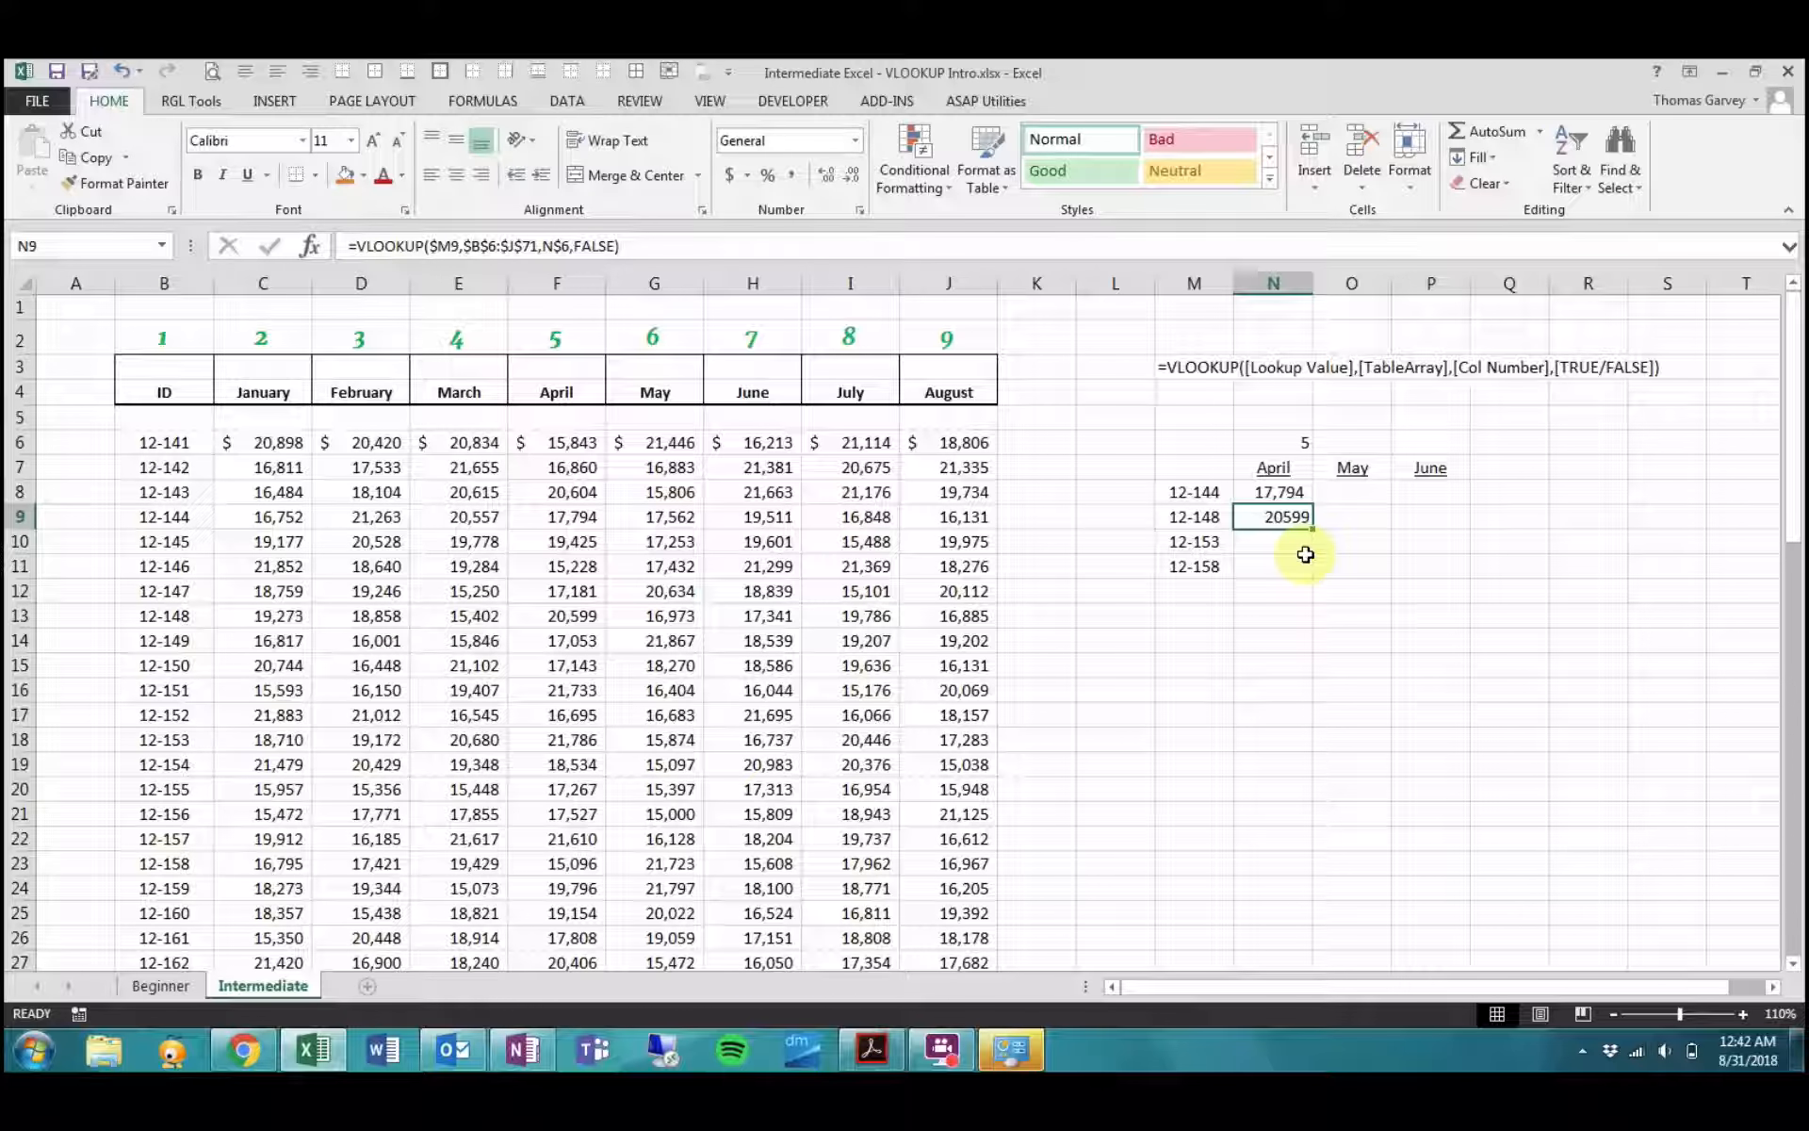
{"action": "left_click", "coordinate": [349, 247]}
{"action": "left_click_drag", "start_coordinate": [349, 247], "coordinate": [671, 246]}
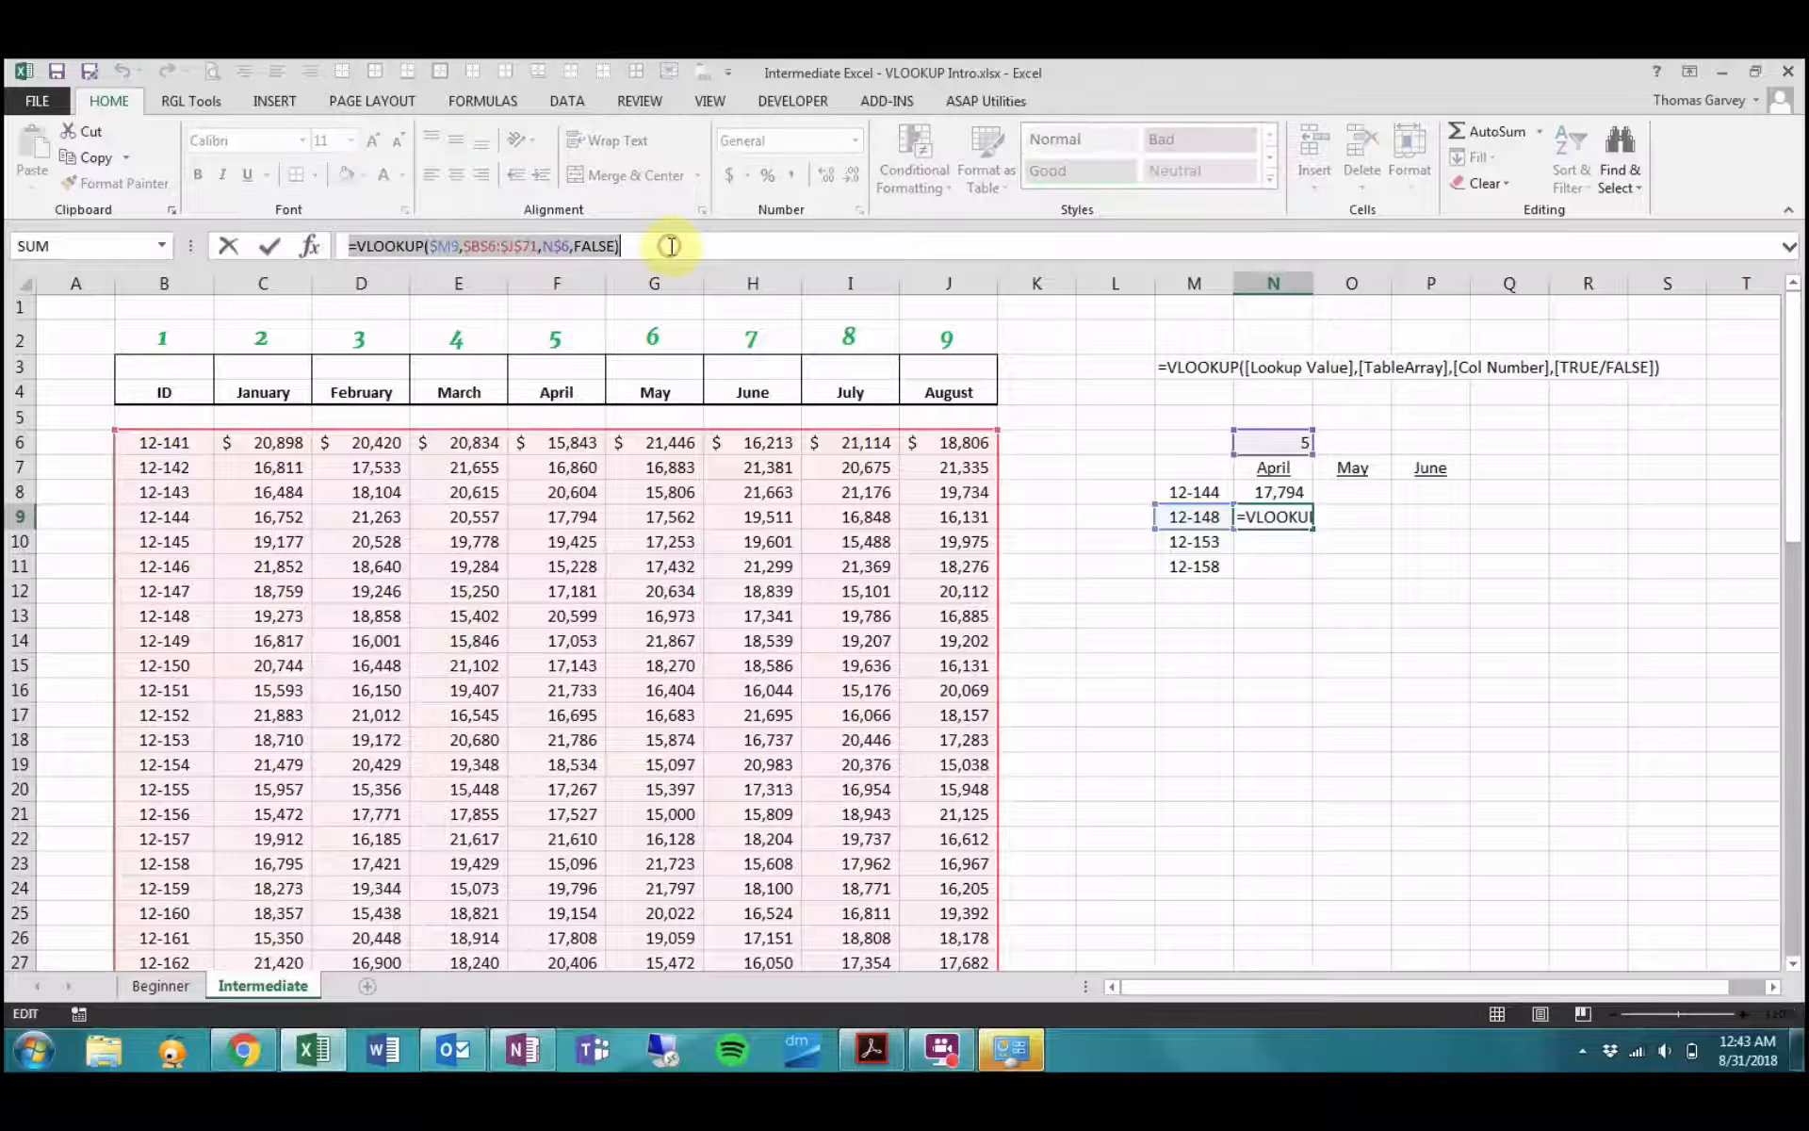
{"action": "key", "text": "Escape"}
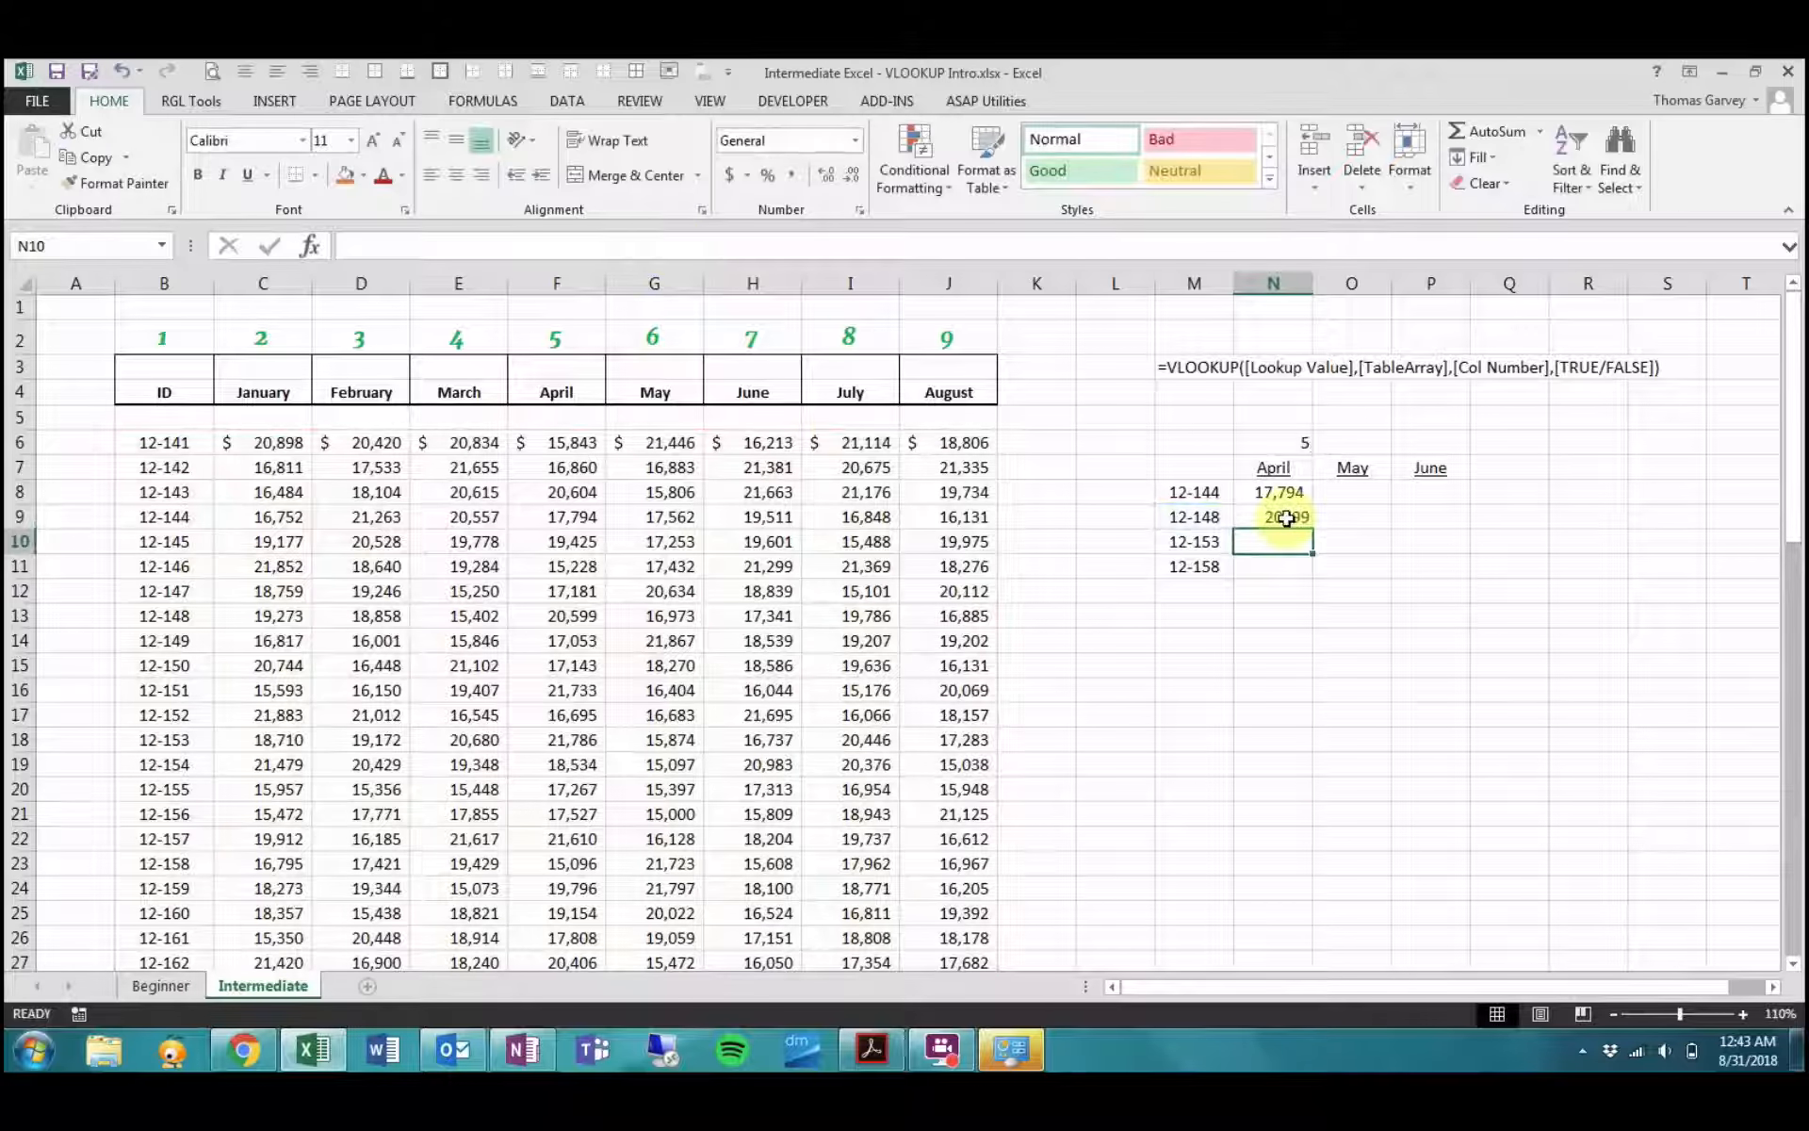
{"action": "left_click_drag", "start_coordinate": [1312, 528], "coordinate": [1445, 566]}
{"action": "left_click_drag", "start_coordinate": [1340, 514], "coordinate": [1426, 566]}
- Enter column numbers 6 in O6 above May and 7 in P6 above June
{"action": "left_click", "coordinate": [1338, 442]}
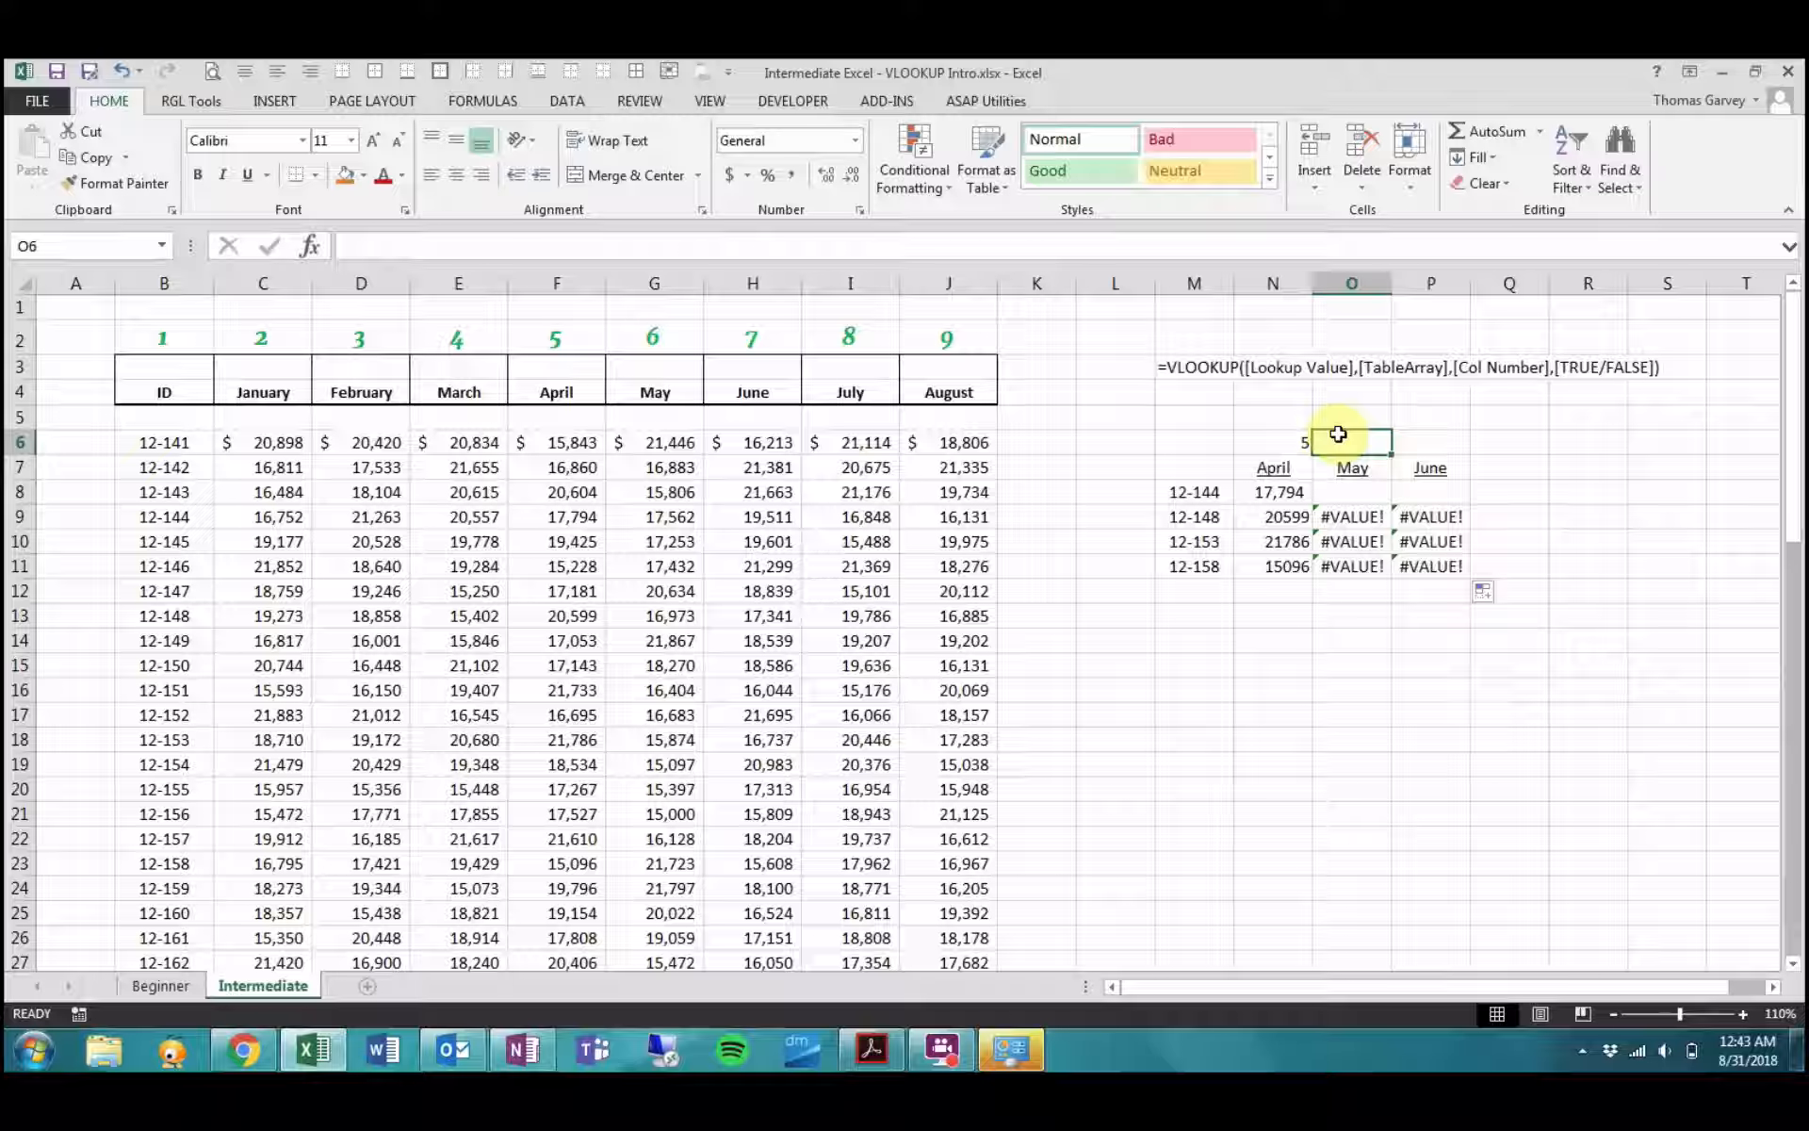
{"action": "type", "text": "6"}
{"action": "key", "text": "Tab"}
{"action": "type", "text": "7"}
{"action": "key", "text": "Tab"}
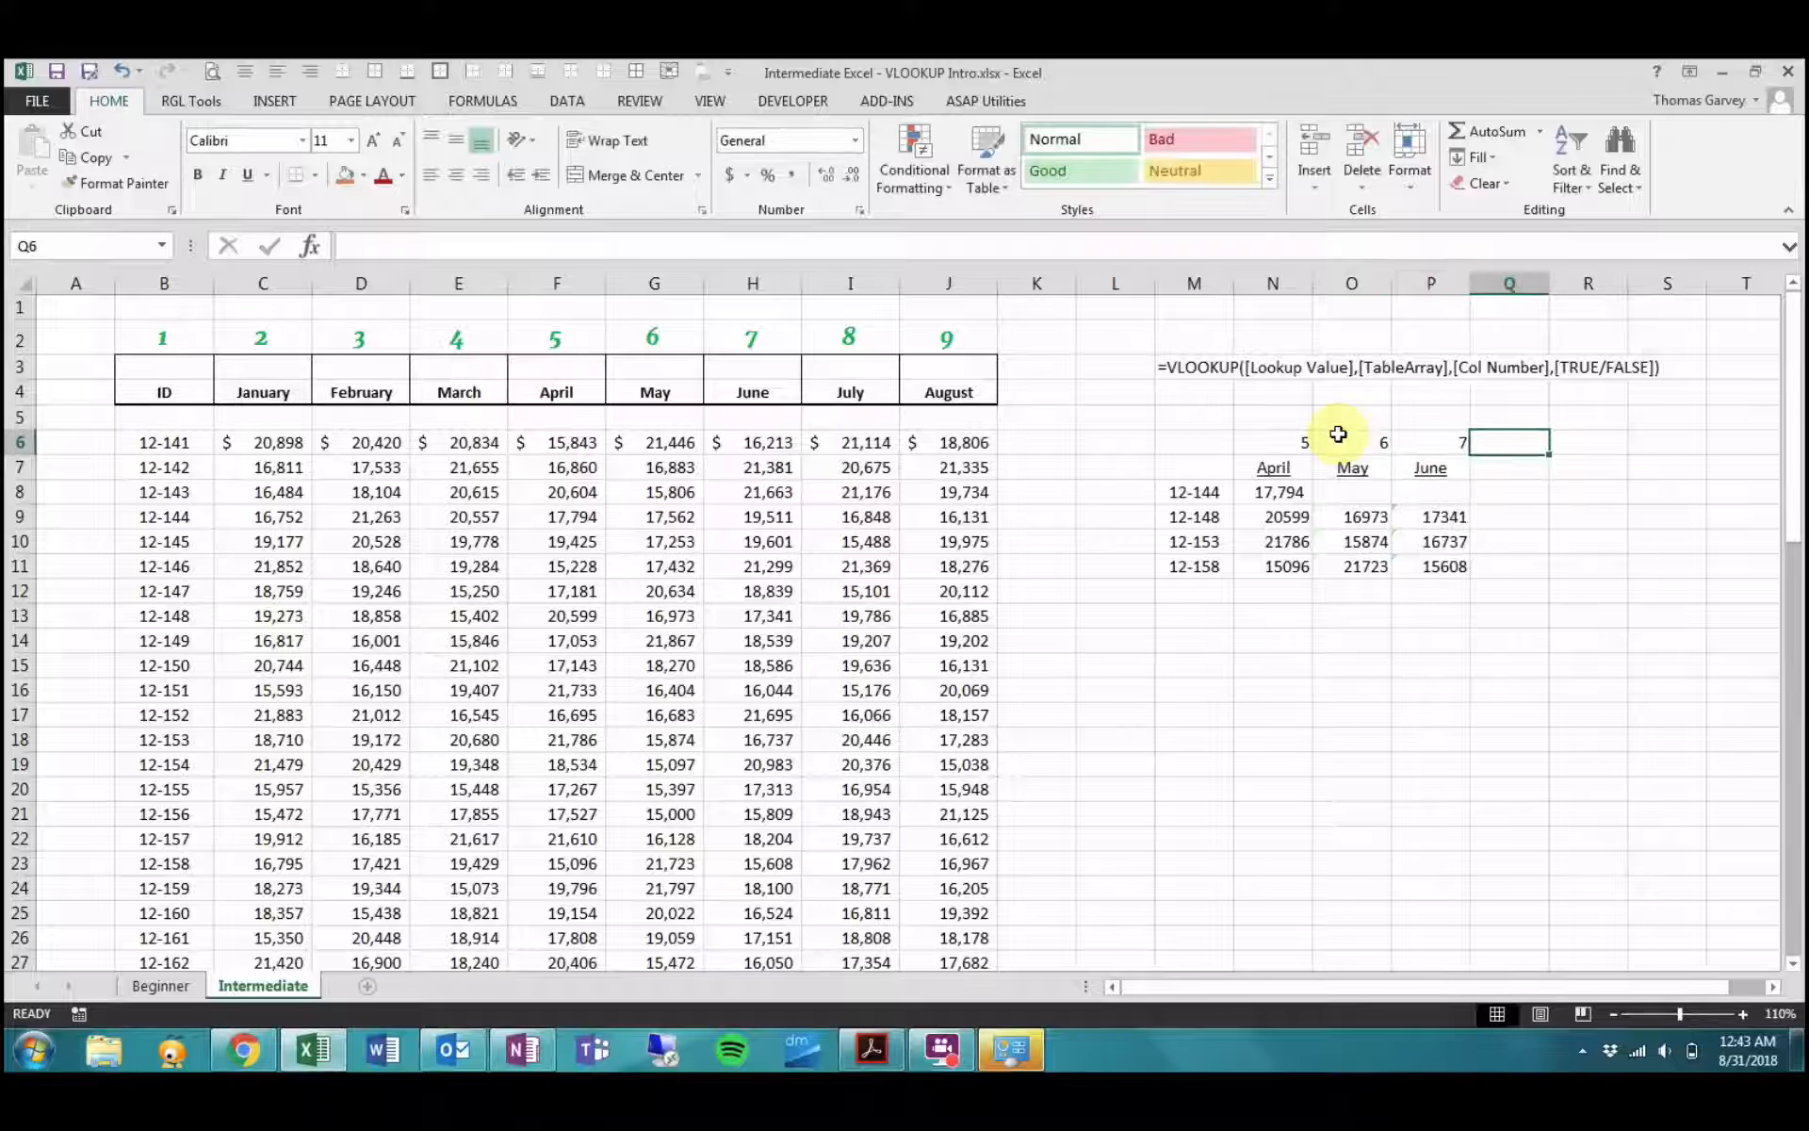
- Examine the filled formula in O9 to see which cells its lookup value, table array and column number reference
{"action": "left_click_drag", "start_coordinate": [1359, 518], "coordinate": [1431, 553]}
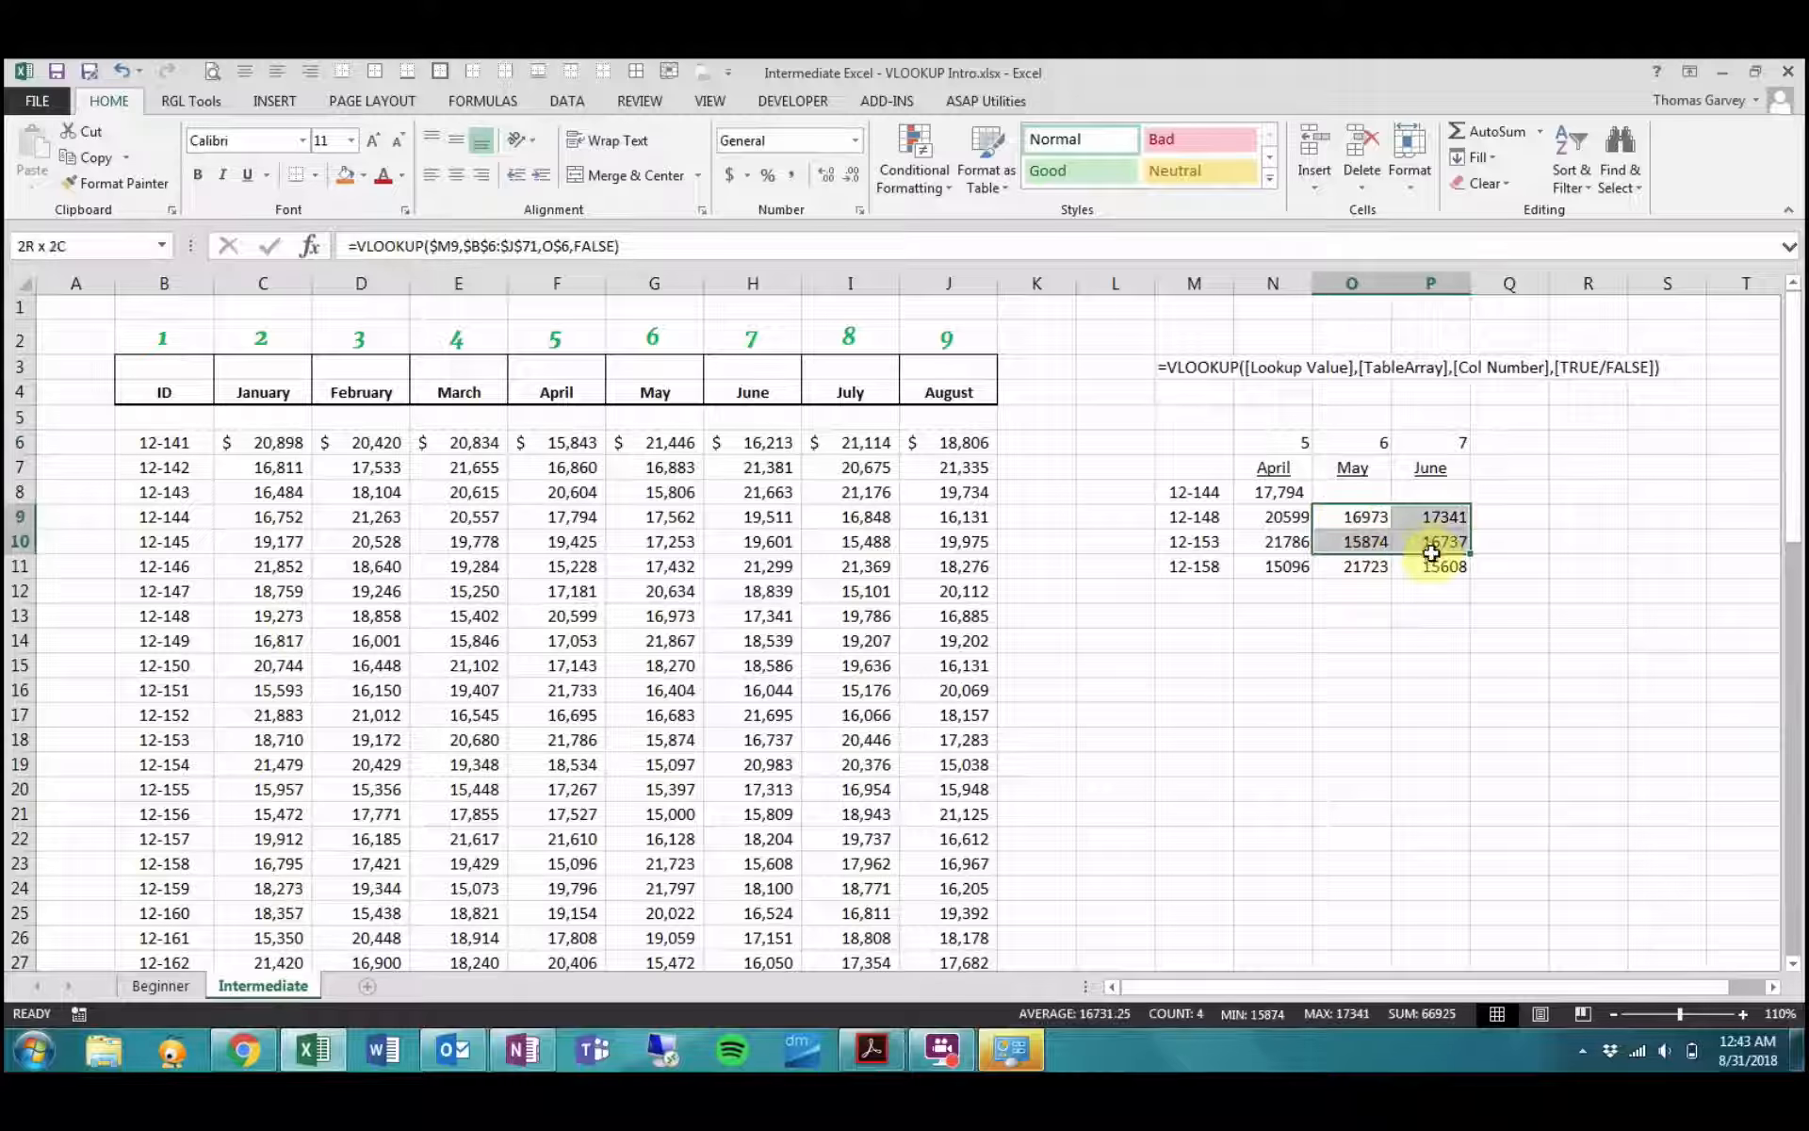
{"action": "left_click", "coordinate": [1368, 519]}
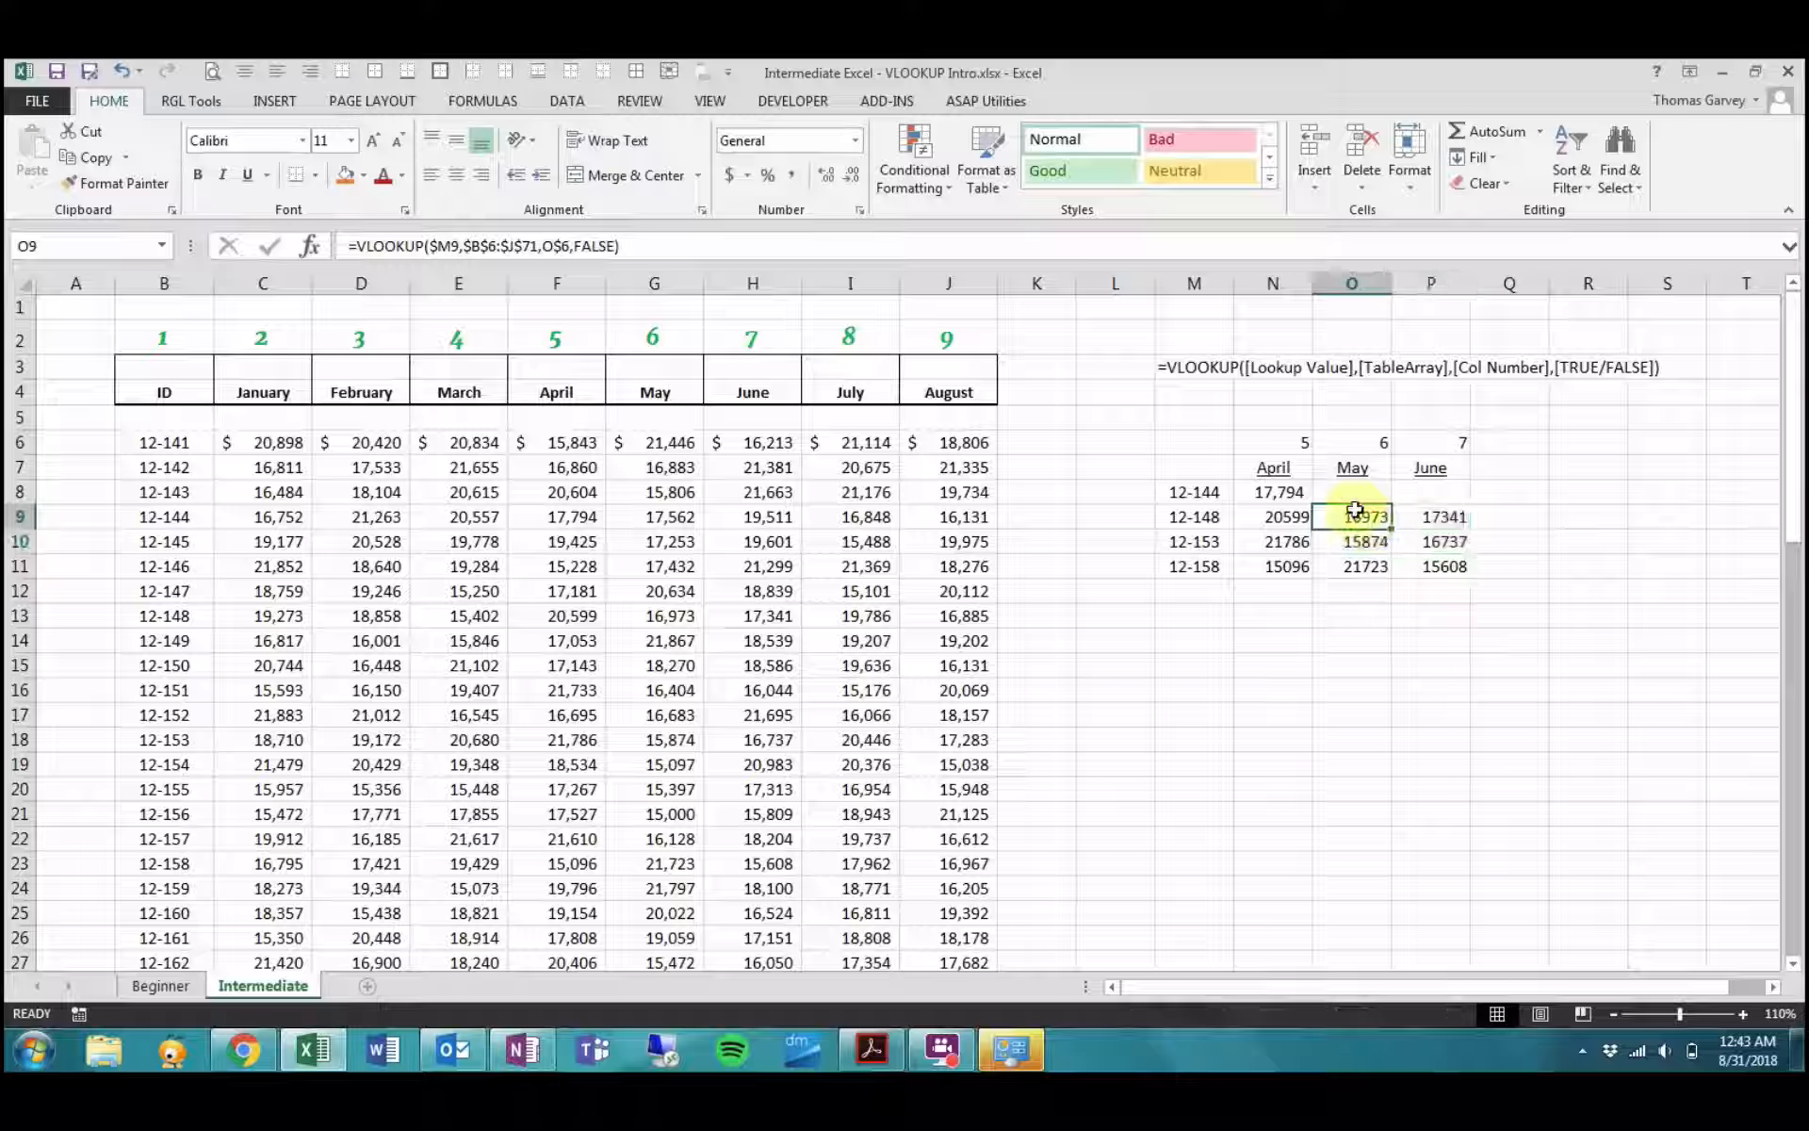
{"action": "double_click", "coordinate": [1354, 514]}
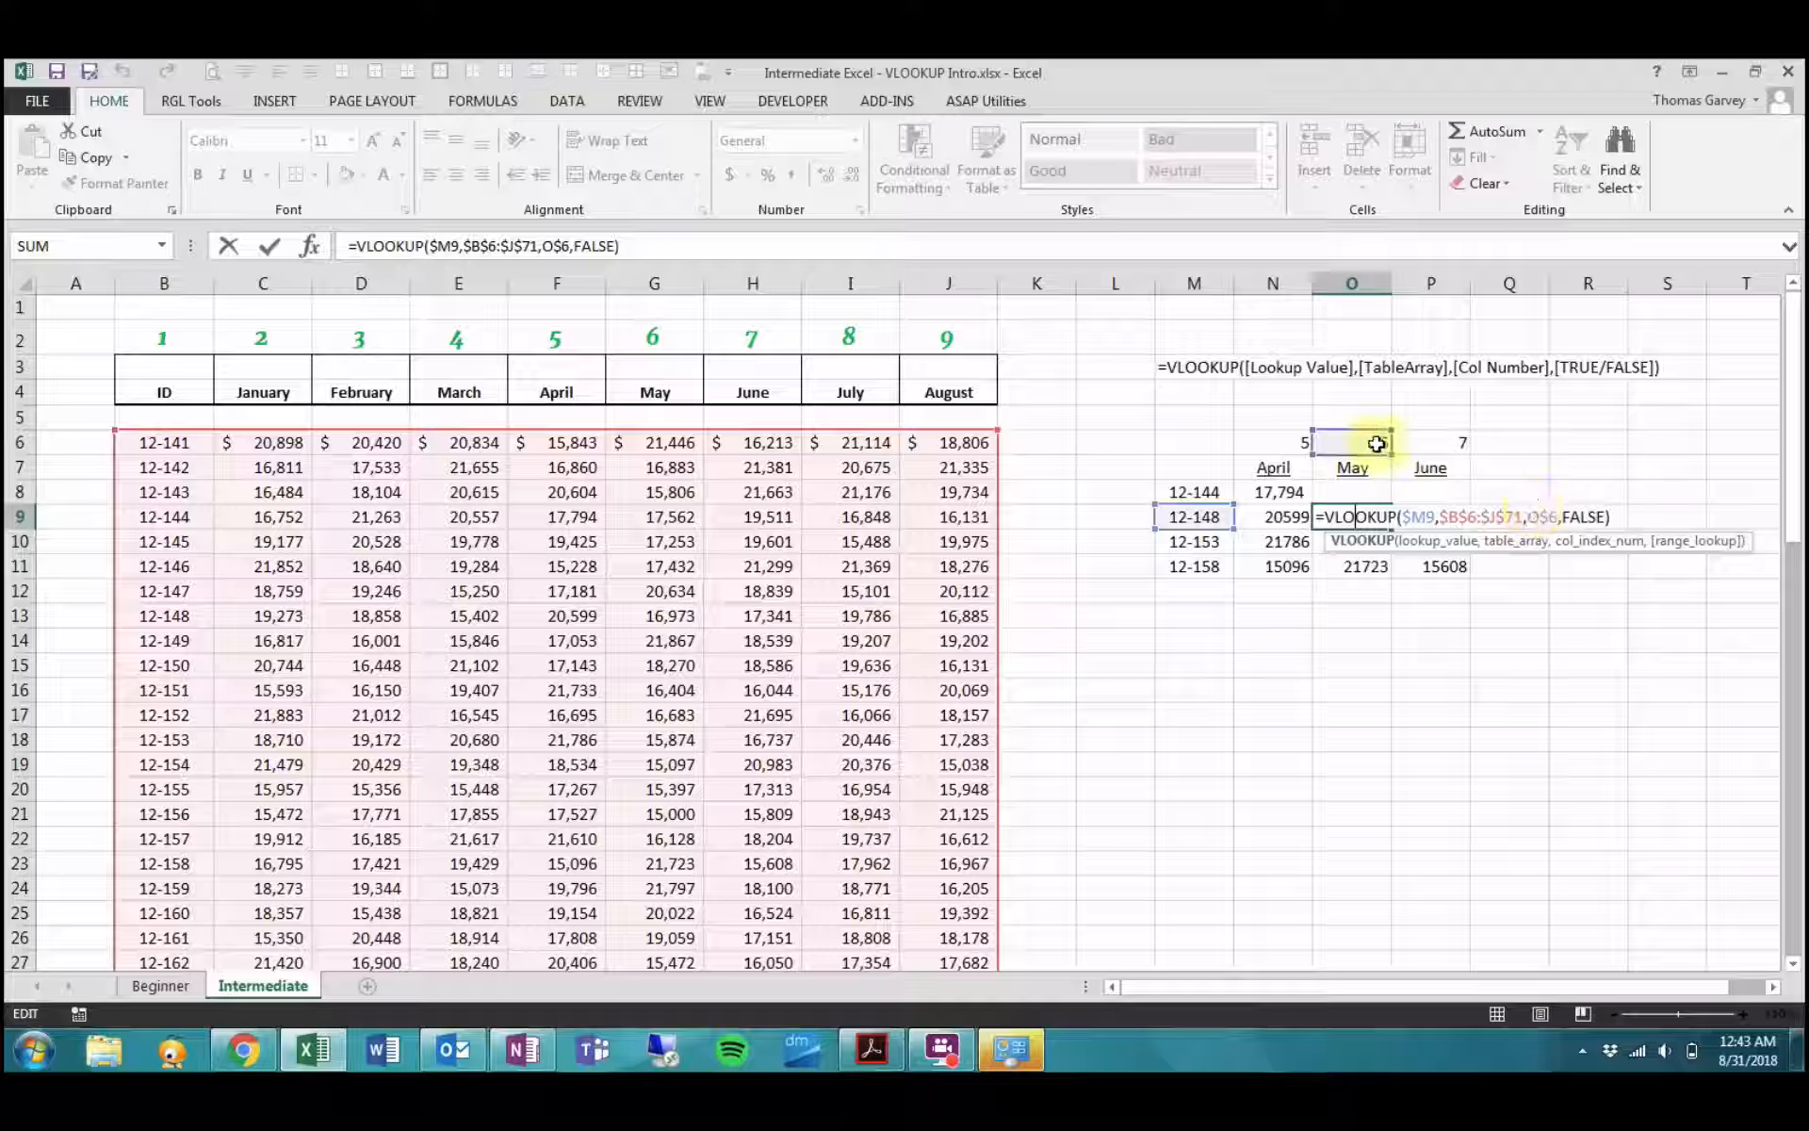
{"action": "key", "text": "Return"}
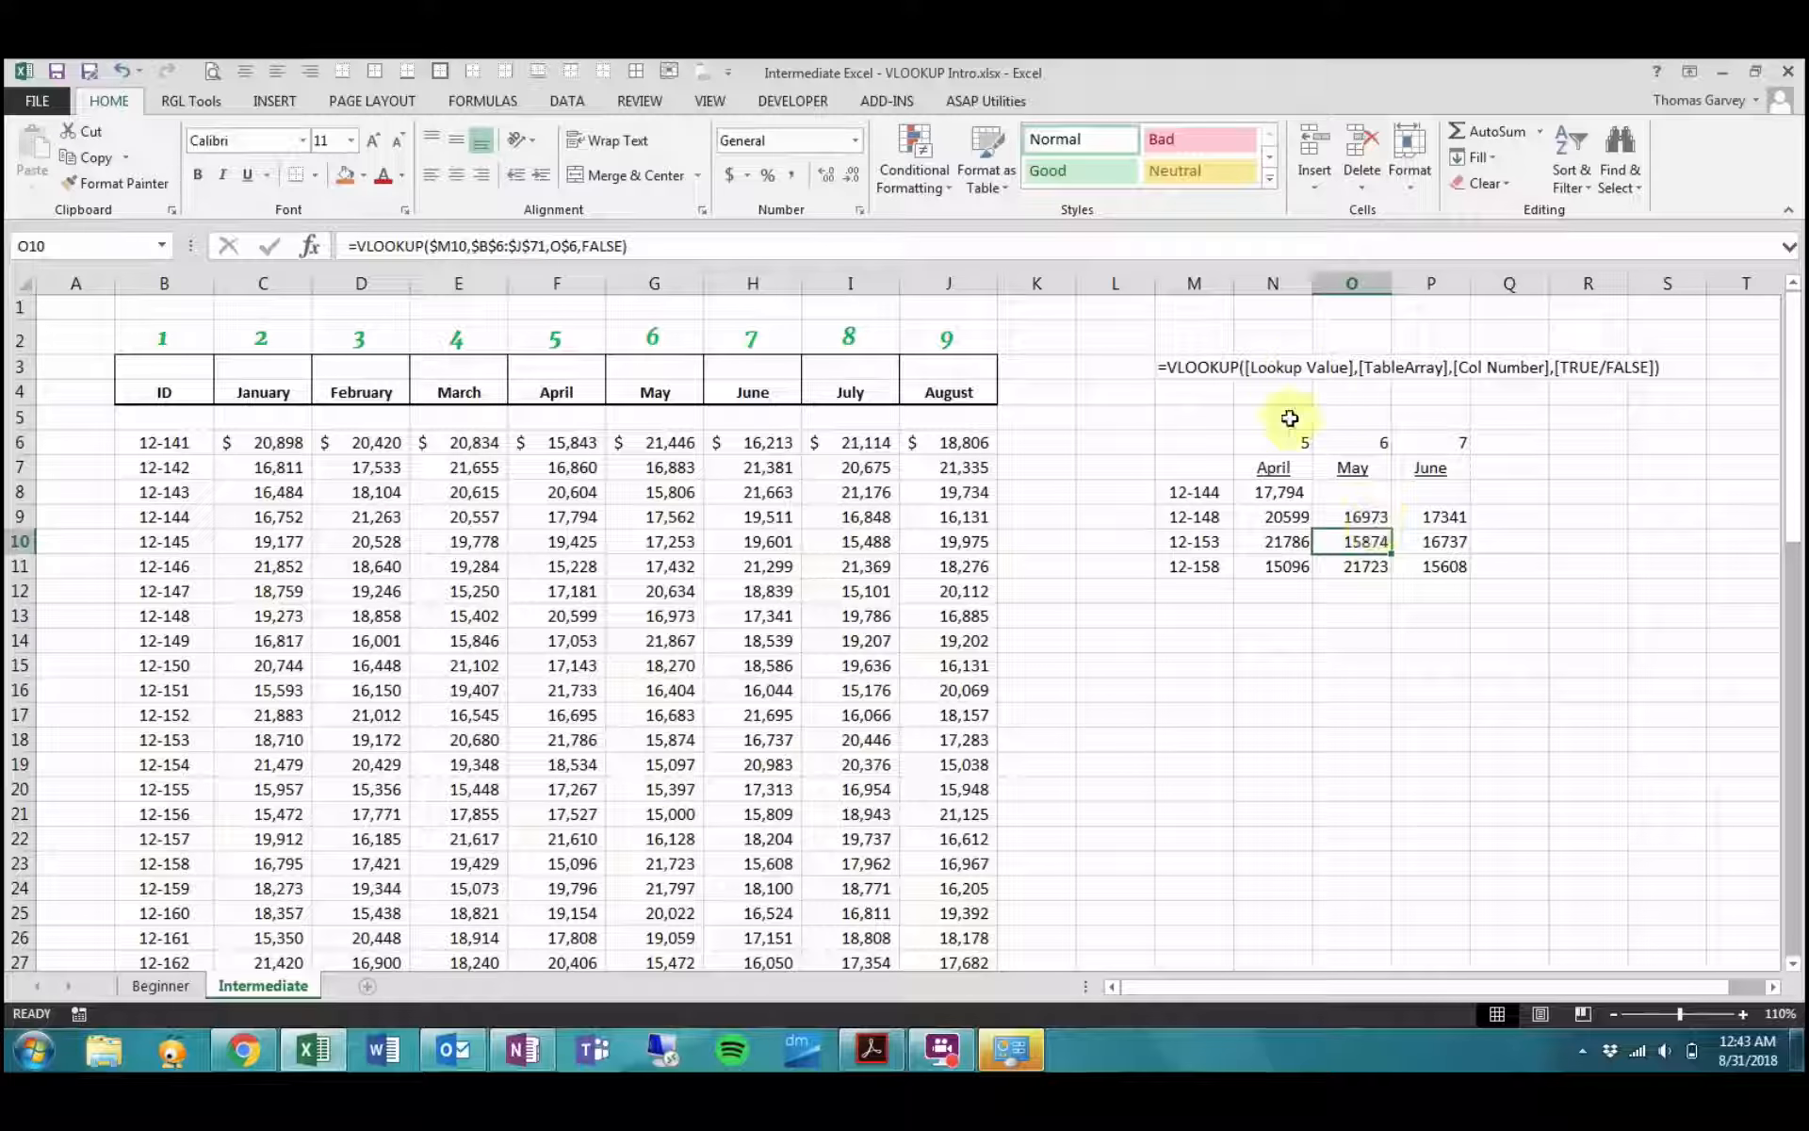
- Copy ID 12-195 from the data table's ID column into M12, directly below the last lookup ID
{"action": "left_click", "coordinate": [1201, 571]}
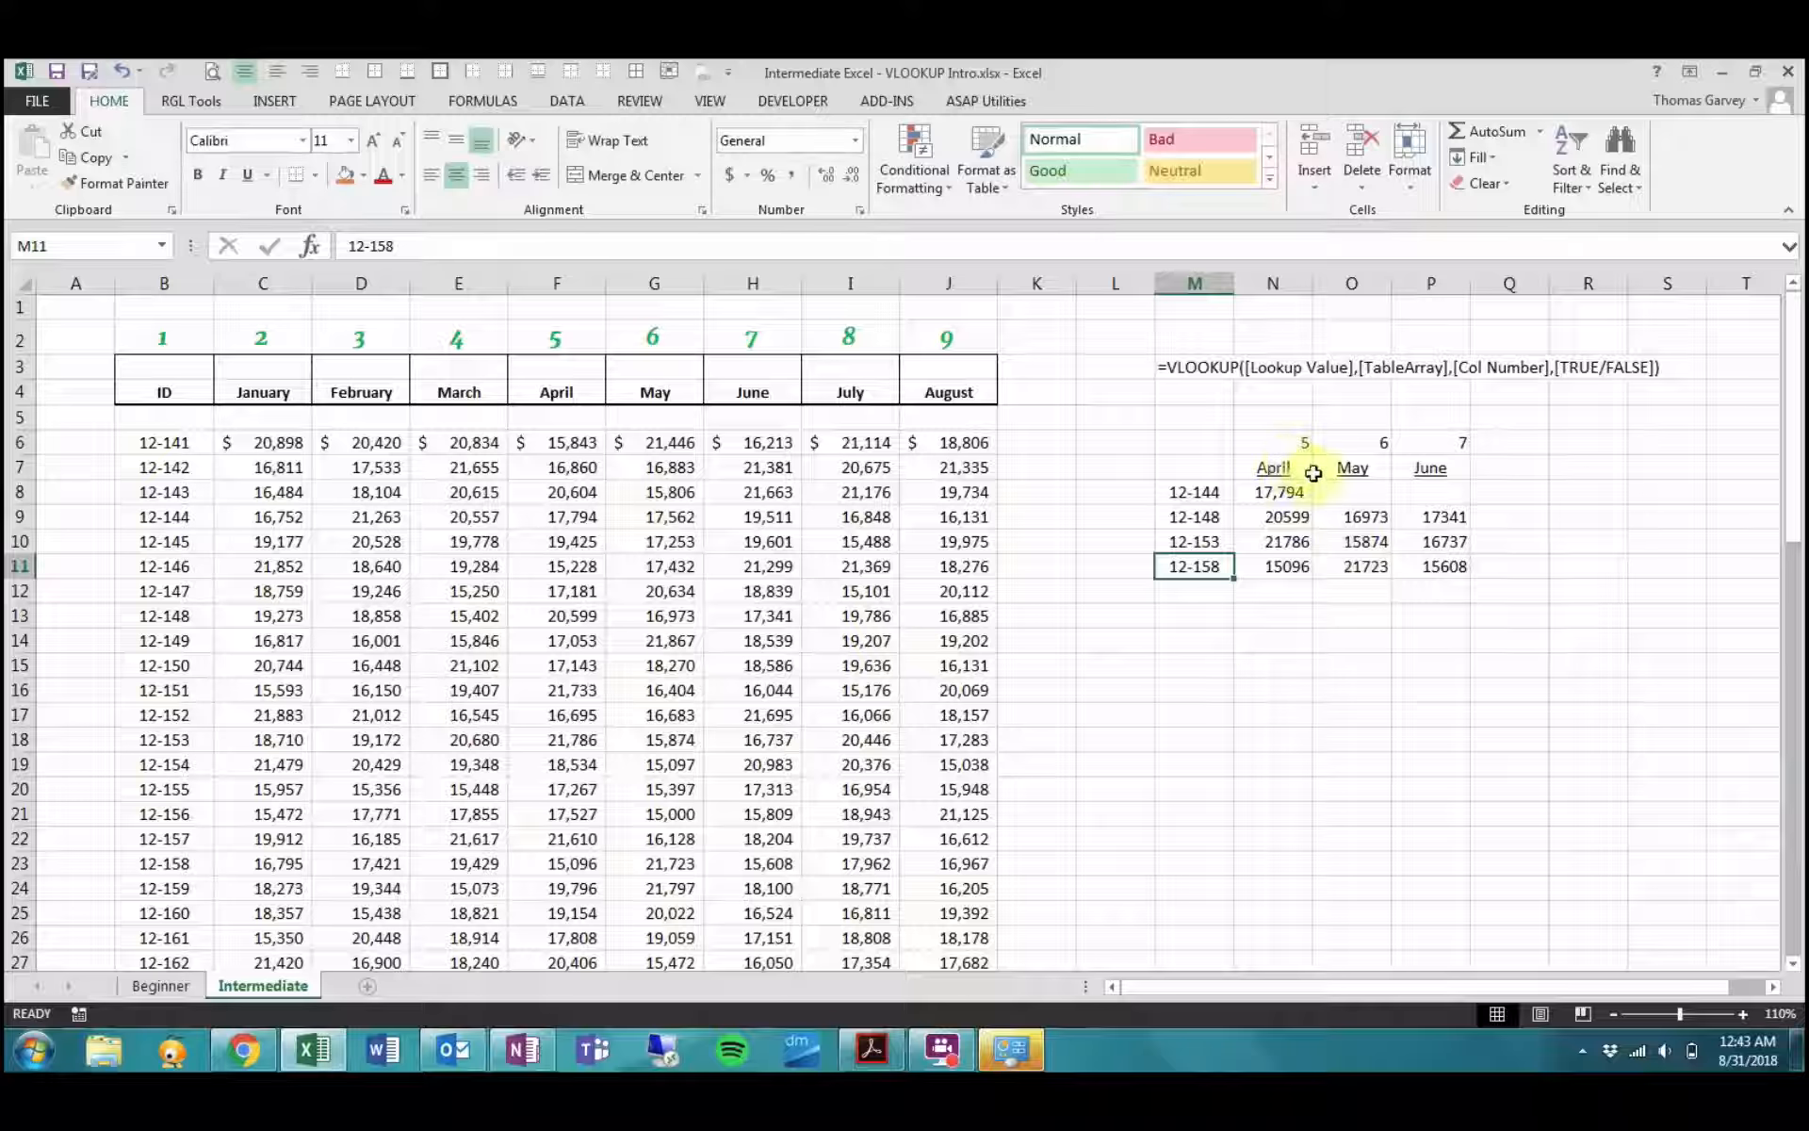
{"action": "left_click", "coordinate": [216, 744]}
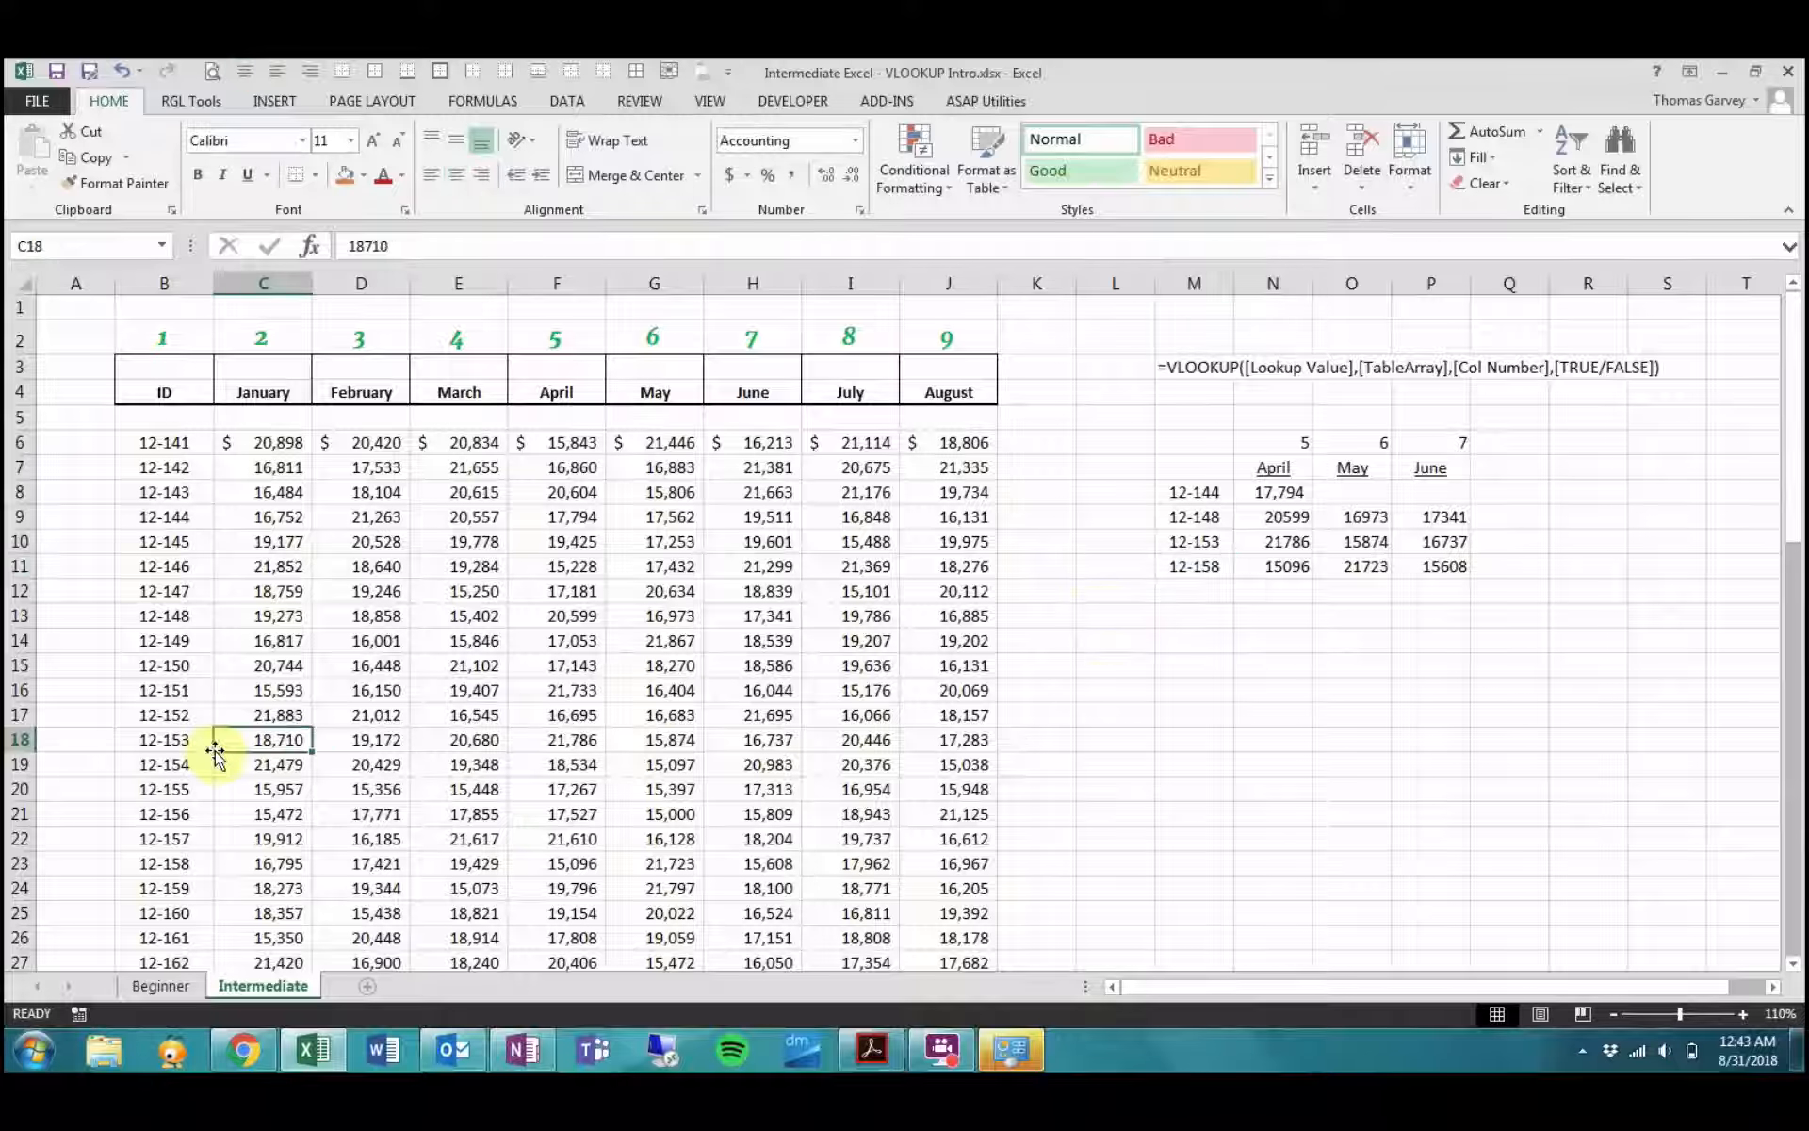
{"action": "left_click", "coordinate": [211, 749]}
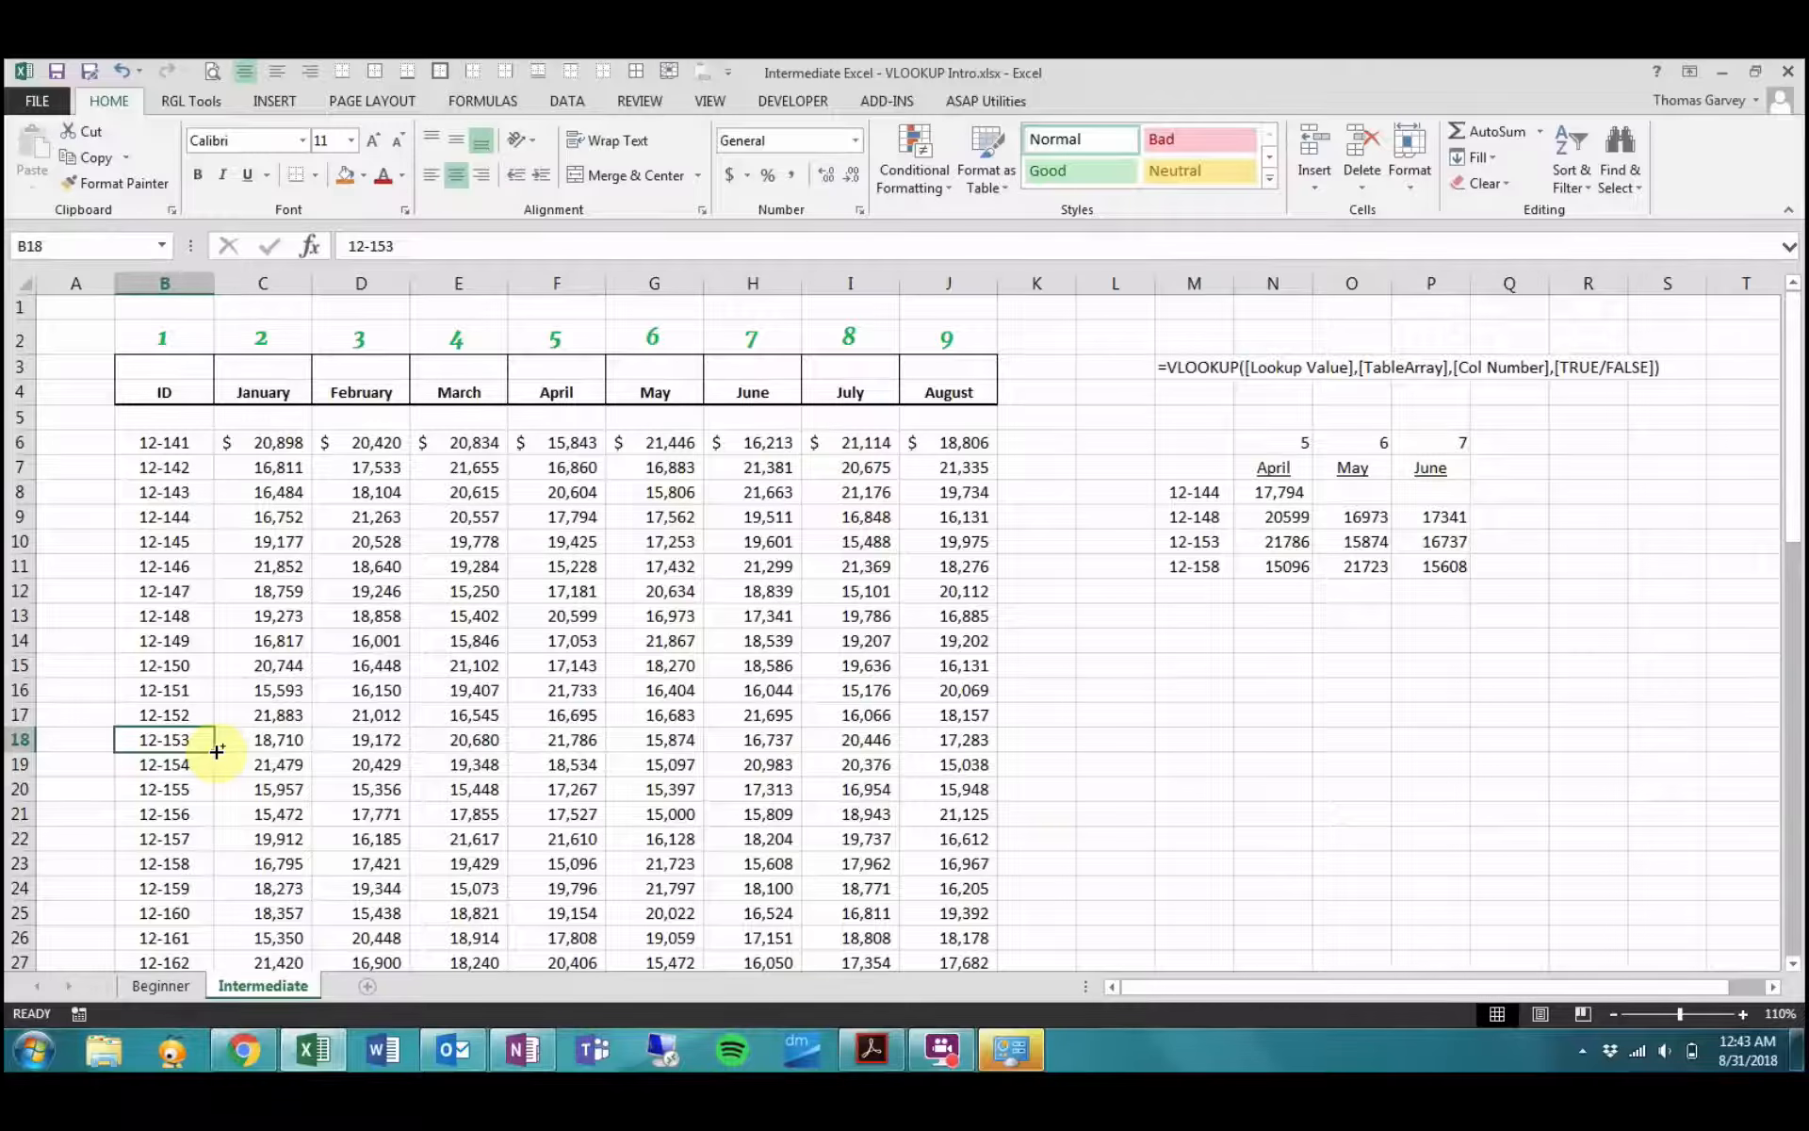
{"action": "key", "text": "ctrl+Down"}
{"action": "key", "text": "Up"}
{"action": "key", "text": "Up"}
{"action": "key", "text": "Up"}
{"action": "key", "text": "Up"}
{"action": "key", "text": "Up"}
{"action": "key", "text": "Up"}
{"action": "key", "text": "Up"}
{"action": "key", "text": "Up"}
{"action": "key", "text": "Up"}
{"action": "key", "text": "Up"}
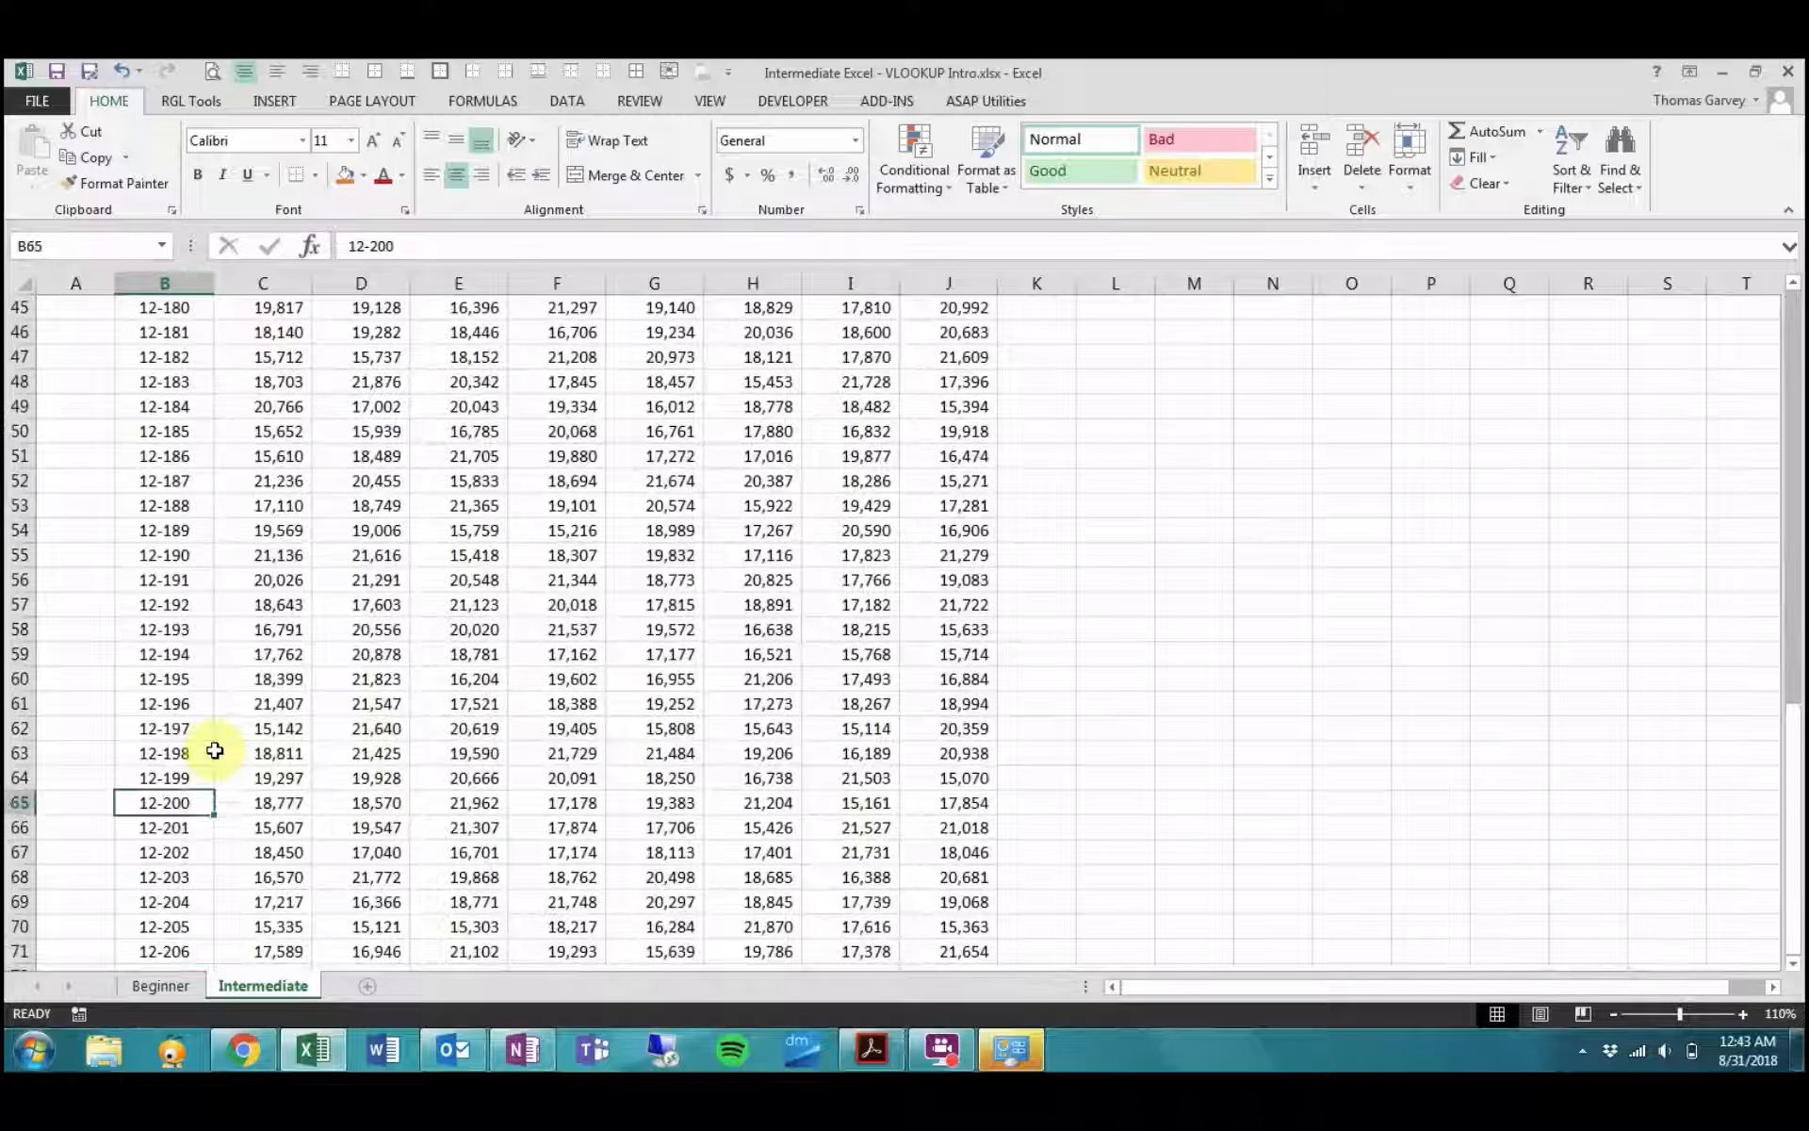
{"action": "key", "text": "Up"}
{"action": "key", "text": "ctrl+c"}
{"action": "key", "text": "Right"}
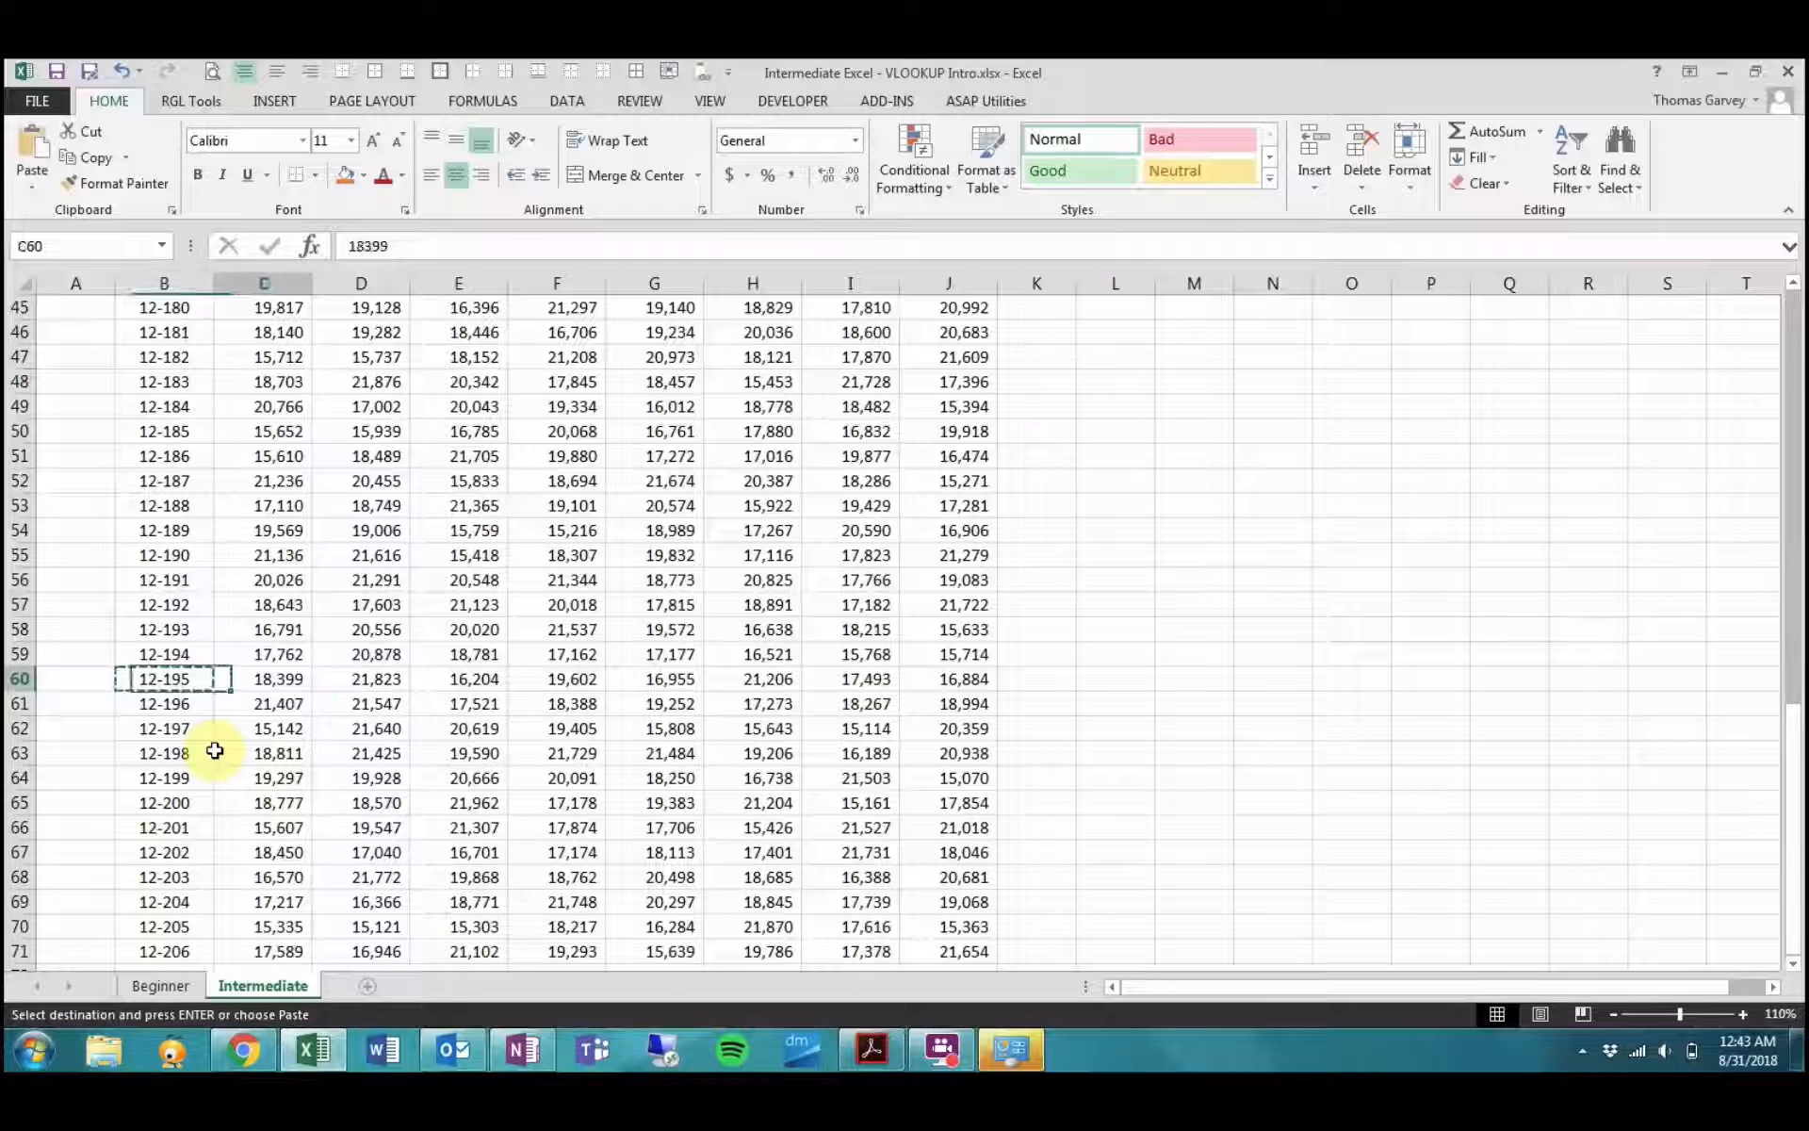
{"action": "key", "text": "Right"}
{"action": "key", "text": "Right"}
{"action": "key", "text": "Right"}
{"action": "key", "text": "Right"}
{"action": "key", "text": "Right"}
{"action": "key", "text": "Right"}
{"action": "key", "text": "Right"}
{"action": "key", "text": "Right"}
{"action": "key", "text": "Right"}
{"action": "key", "text": "Right"}
{"action": "key", "text": "ctrl+Up"}
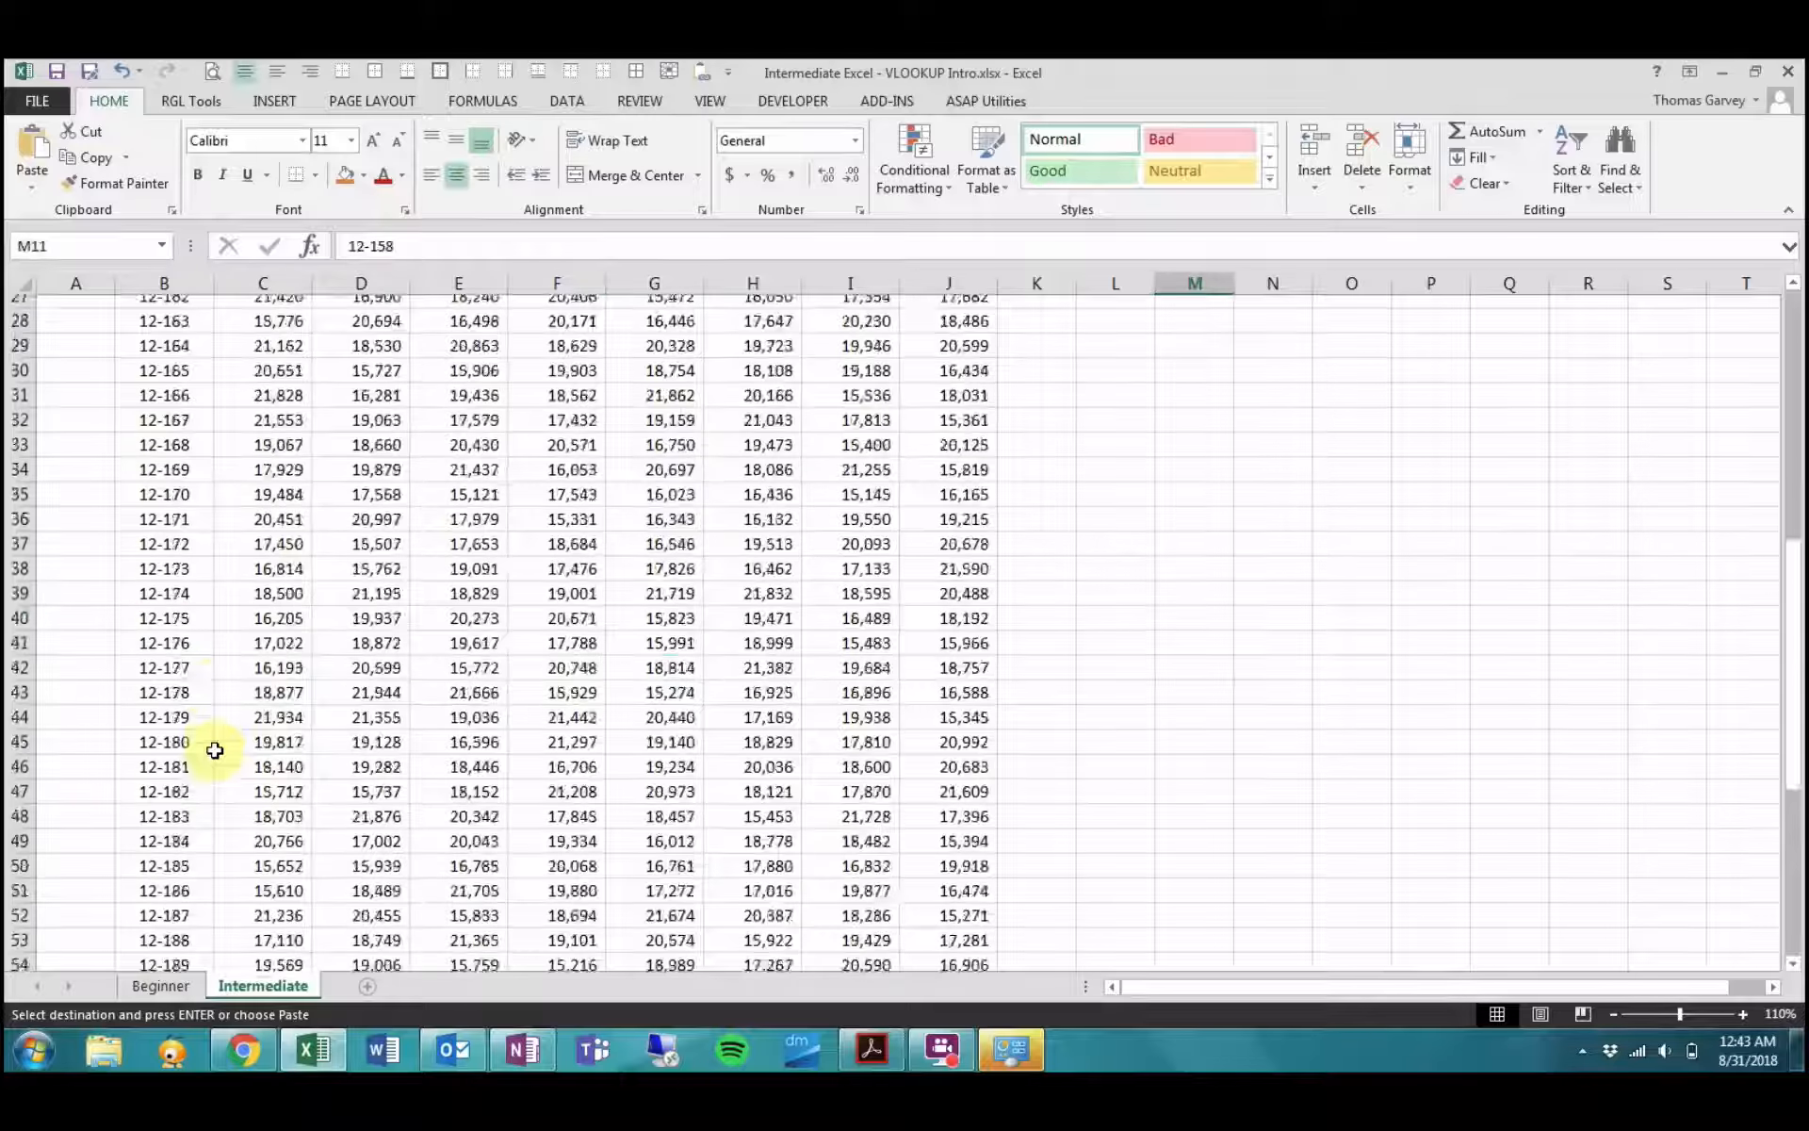
{"action": "key", "text": "Down"}
{"action": "key", "text": "Up"}
{"action": "key", "text": "Up"}
{"action": "key", "text": "Up"}
{"action": "key", "text": "Up"}
{"action": "key", "text": "Up"}
{"action": "key", "text": "Up"}
{"action": "key", "text": "Up"}
{"action": "key", "text": "Up"}
{"action": "key", "text": "Up"}
{"action": "key", "text": "Up"}
{"action": "key", "text": "Up"}
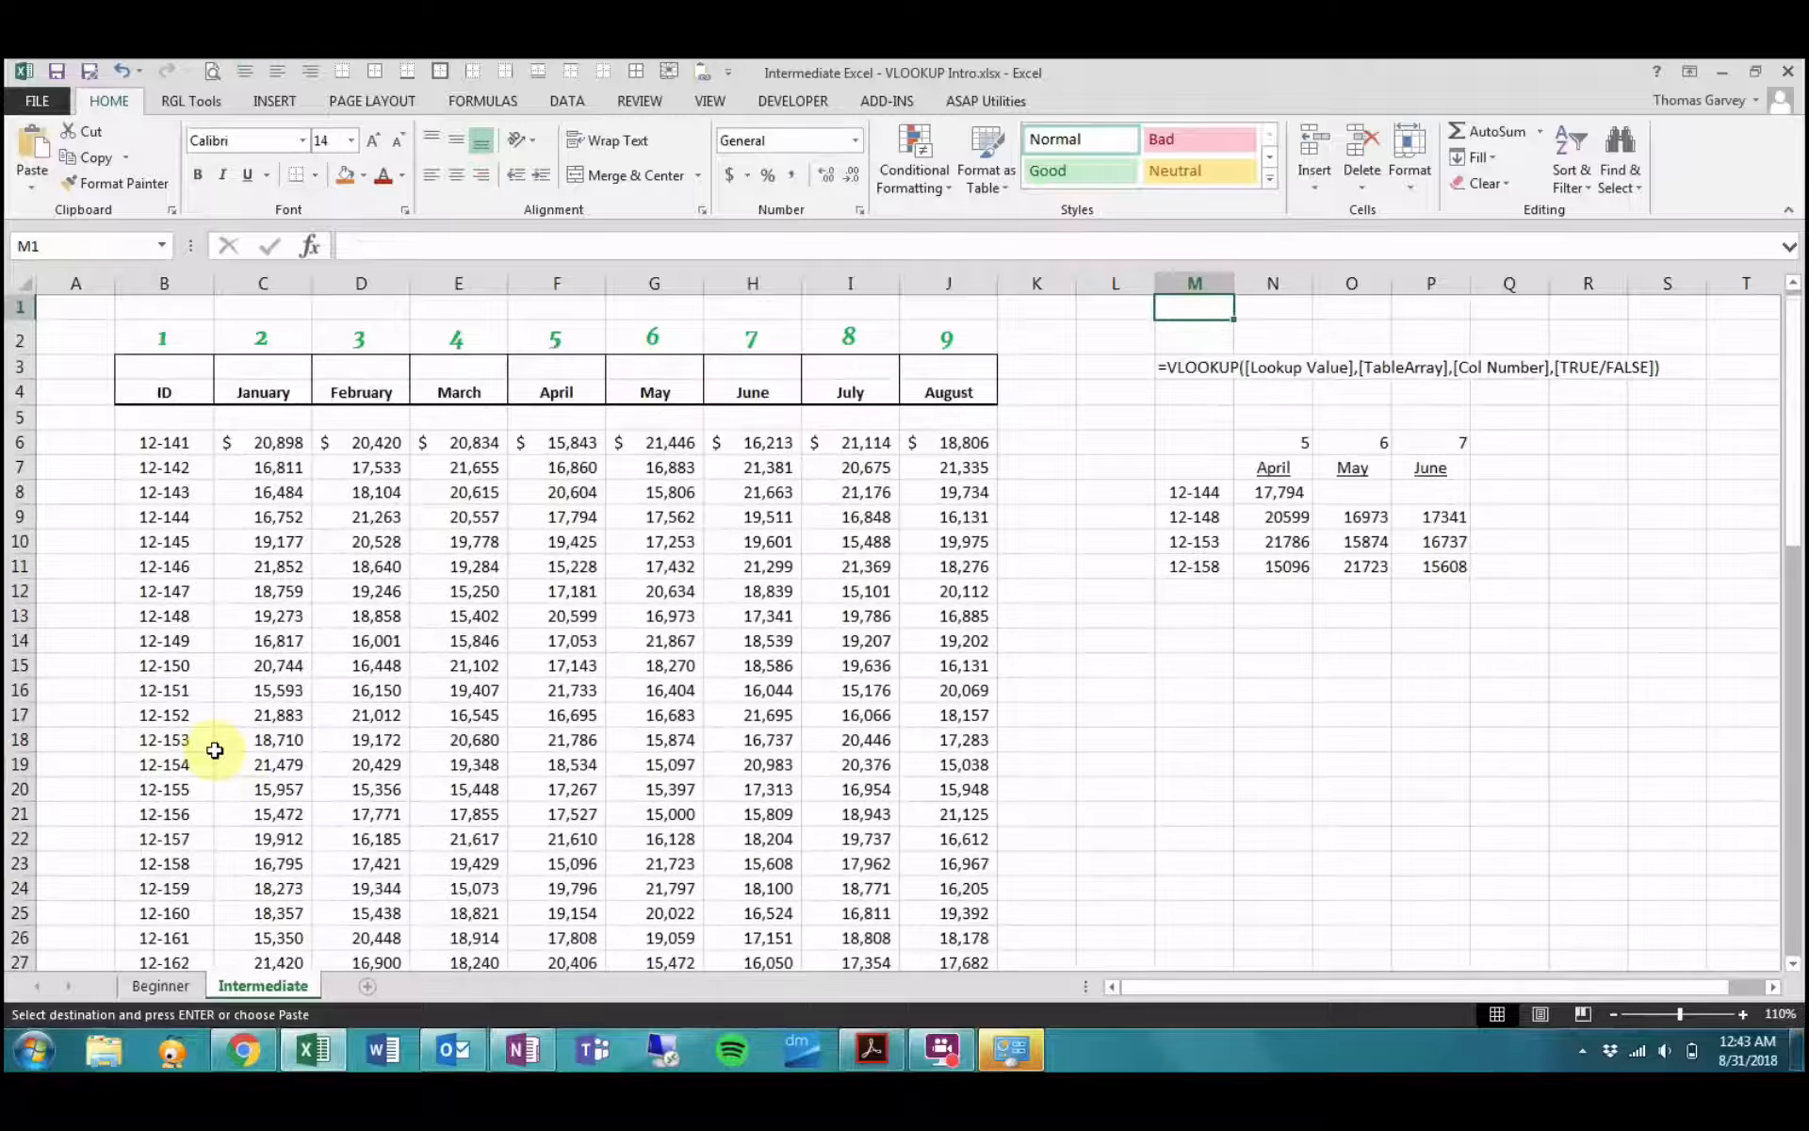
{"action": "key", "text": "Down"}
{"action": "key", "text": "Down"}
{"action": "key", "text": "Down"}
{"action": "key", "text": "Down"}
{"action": "key", "text": "Down"}
{"action": "key", "text": "Down"}
{"action": "key", "text": "Down"}
{"action": "key", "text": "Down"}
{"action": "key", "text": "Down"}
{"action": "key", "text": "Down"}
{"action": "key", "text": "Down"}
{"action": "key", "text": "ctrl+v"}
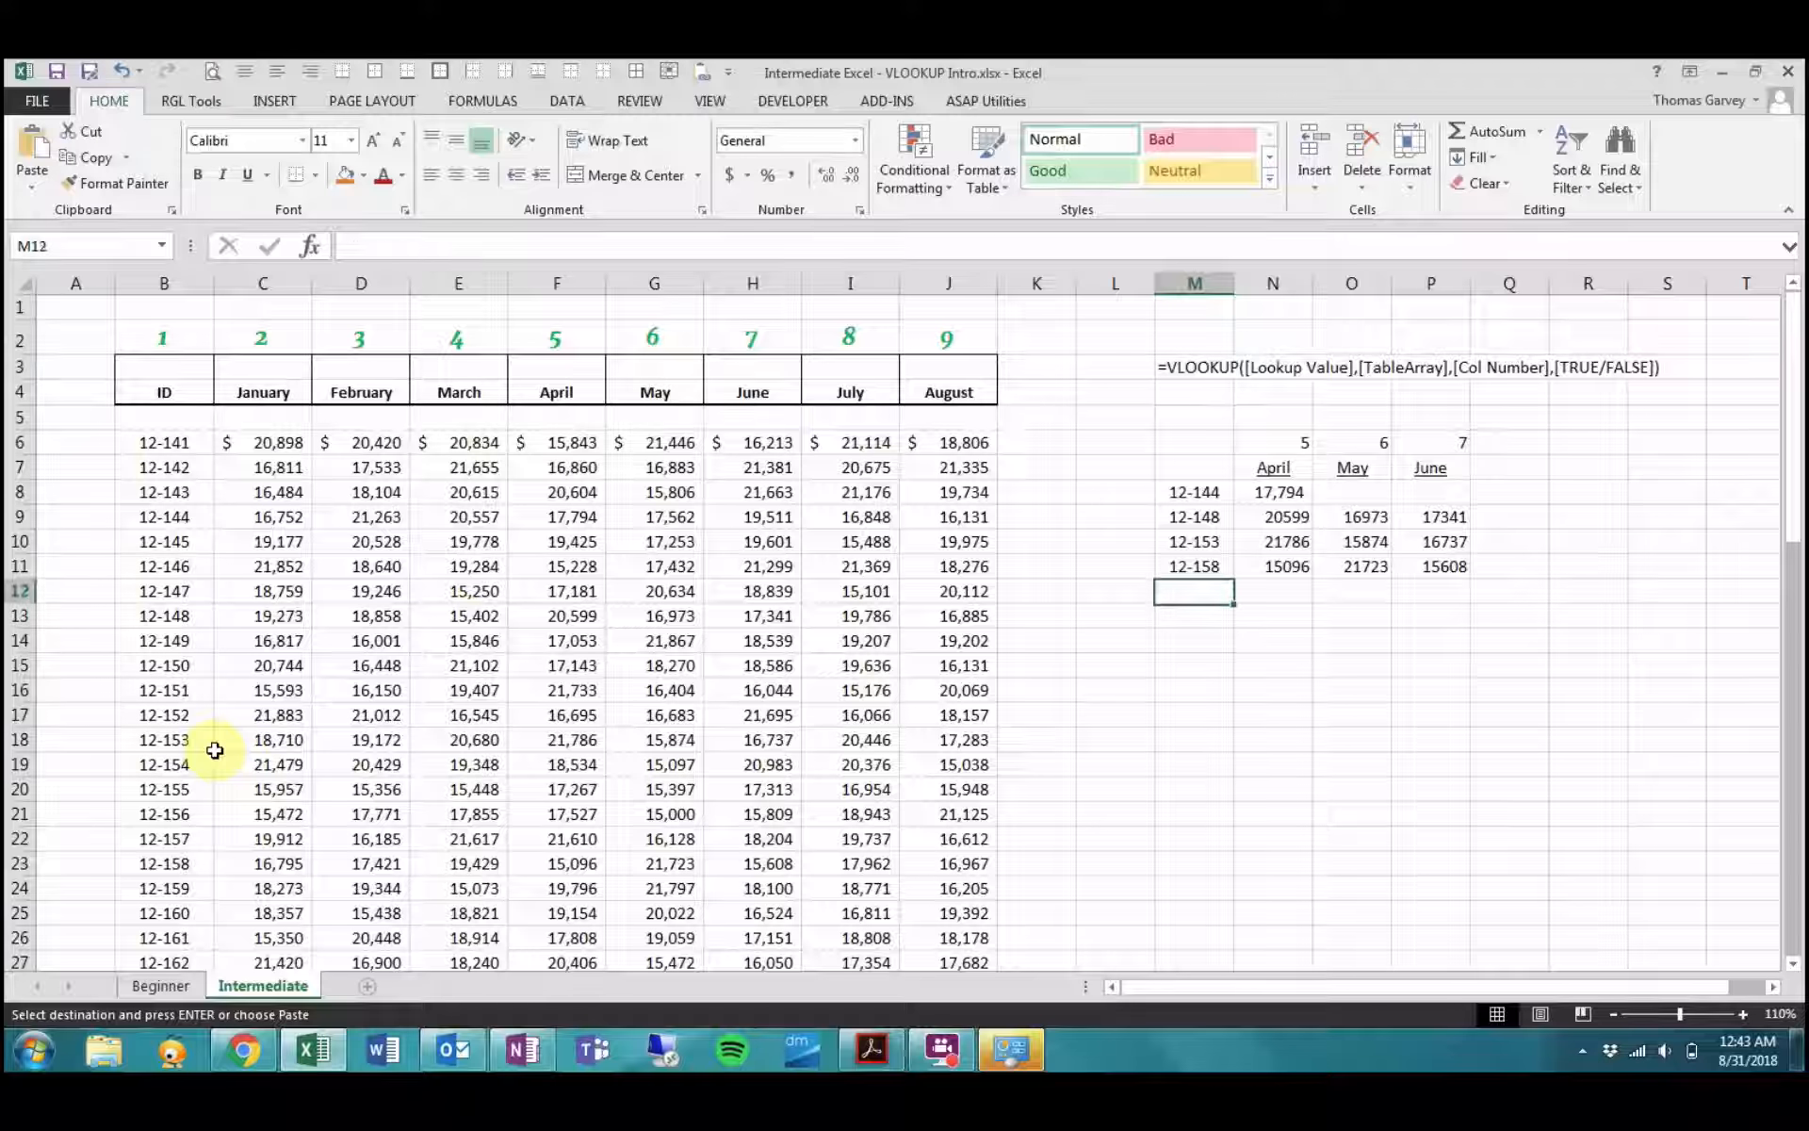
{"action": "type", "text": "12-195"}
- Copy the VLOOKUP formulas in N11:P11 down to N12:P12 for the added ID
{"action": "key", "text": "Up"}
{"action": "key", "text": "Right"}
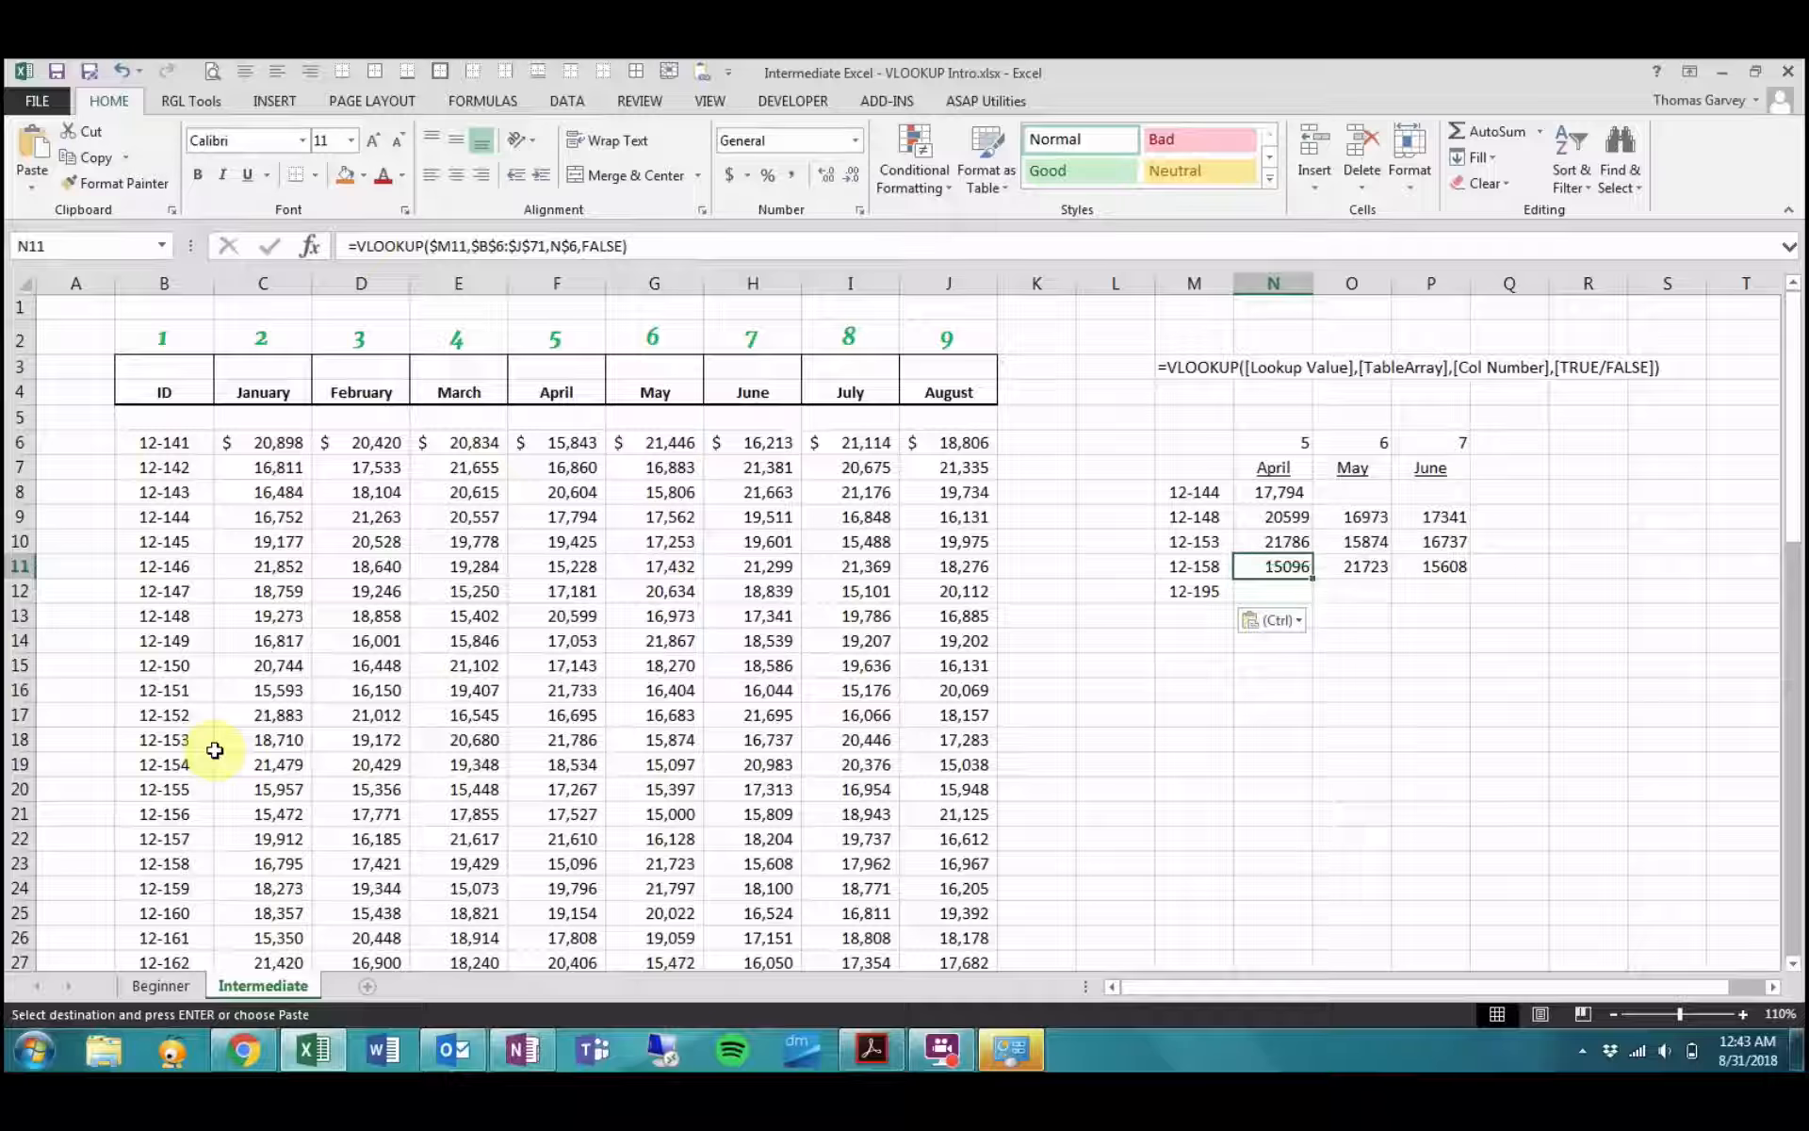
{"action": "key", "text": "shift+Right"}
{"action": "key", "text": "shift+Right"}
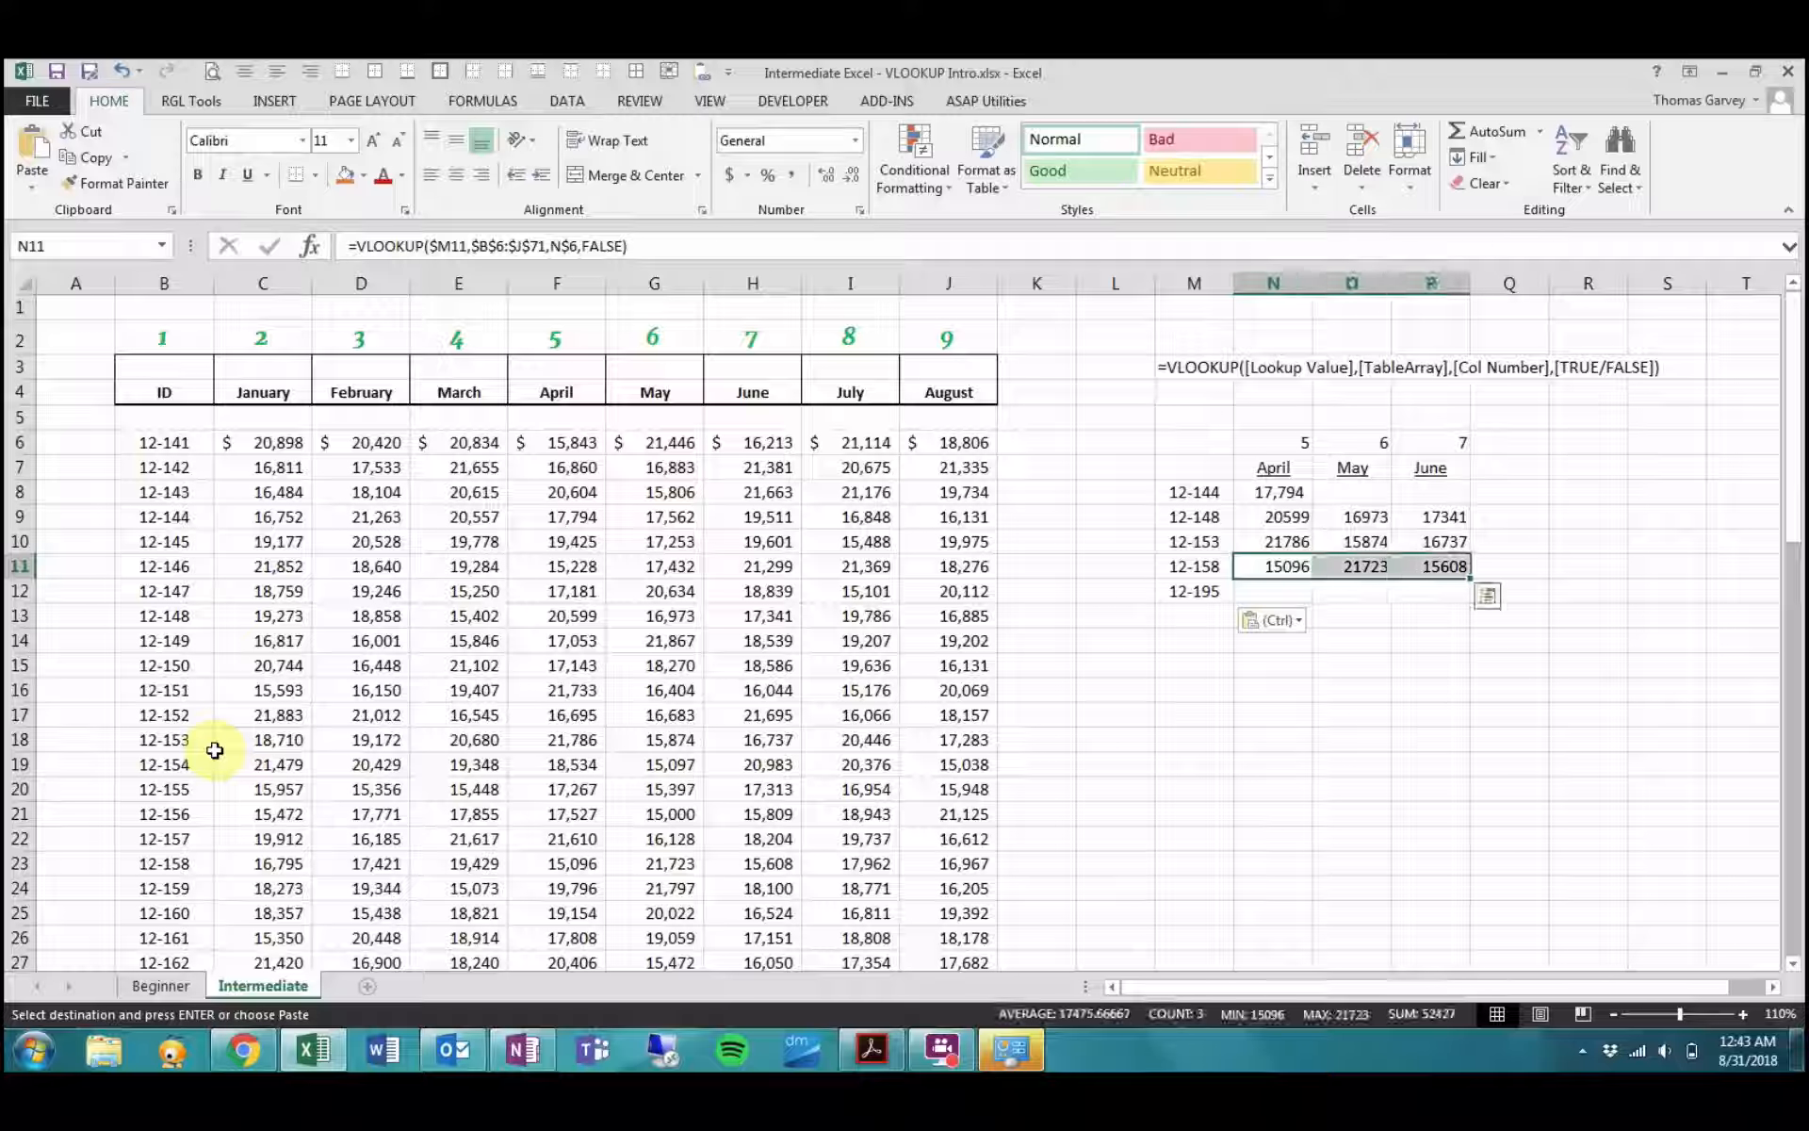
{"action": "key", "text": "ctrl+c"}
{"action": "key", "text": "Down"}
{"action": "key", "text": "ctrl+v"}
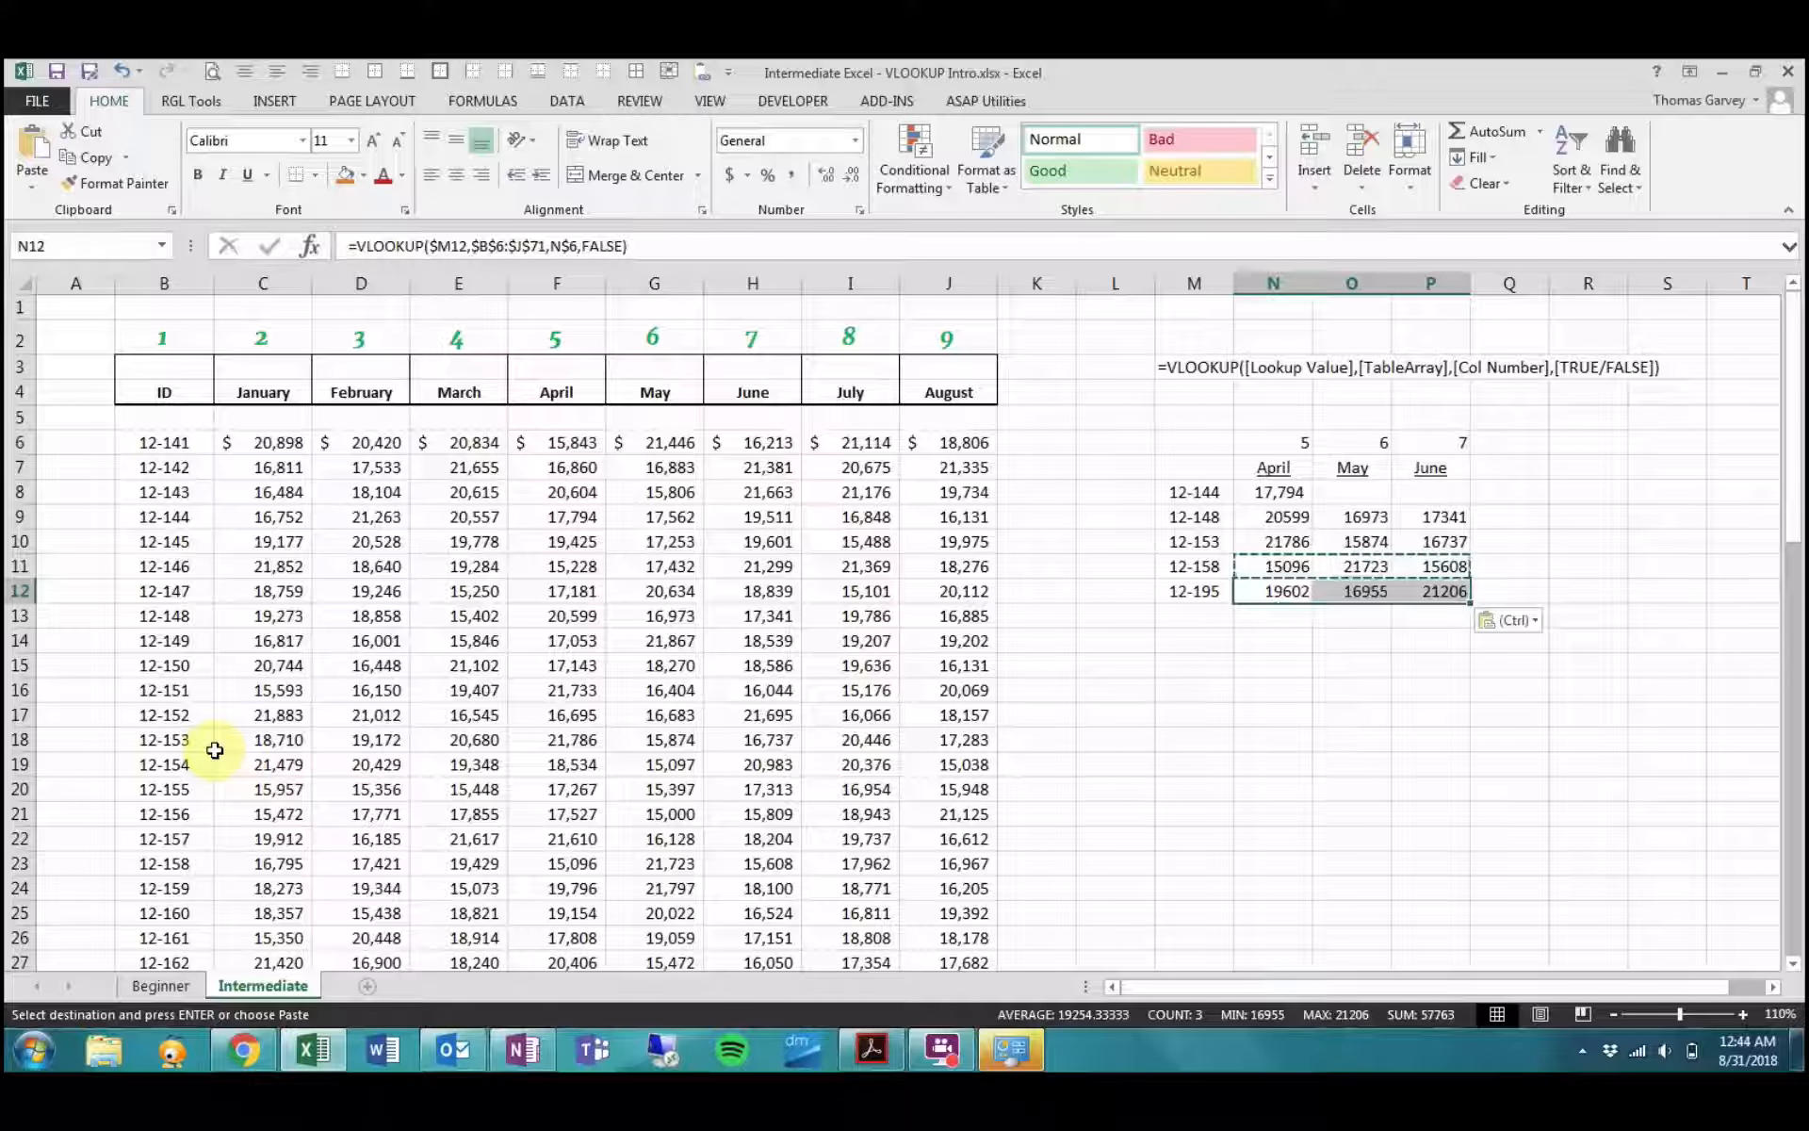
{"action": "key", "text": "Up"}
{"action": "key", "text": "Down"}
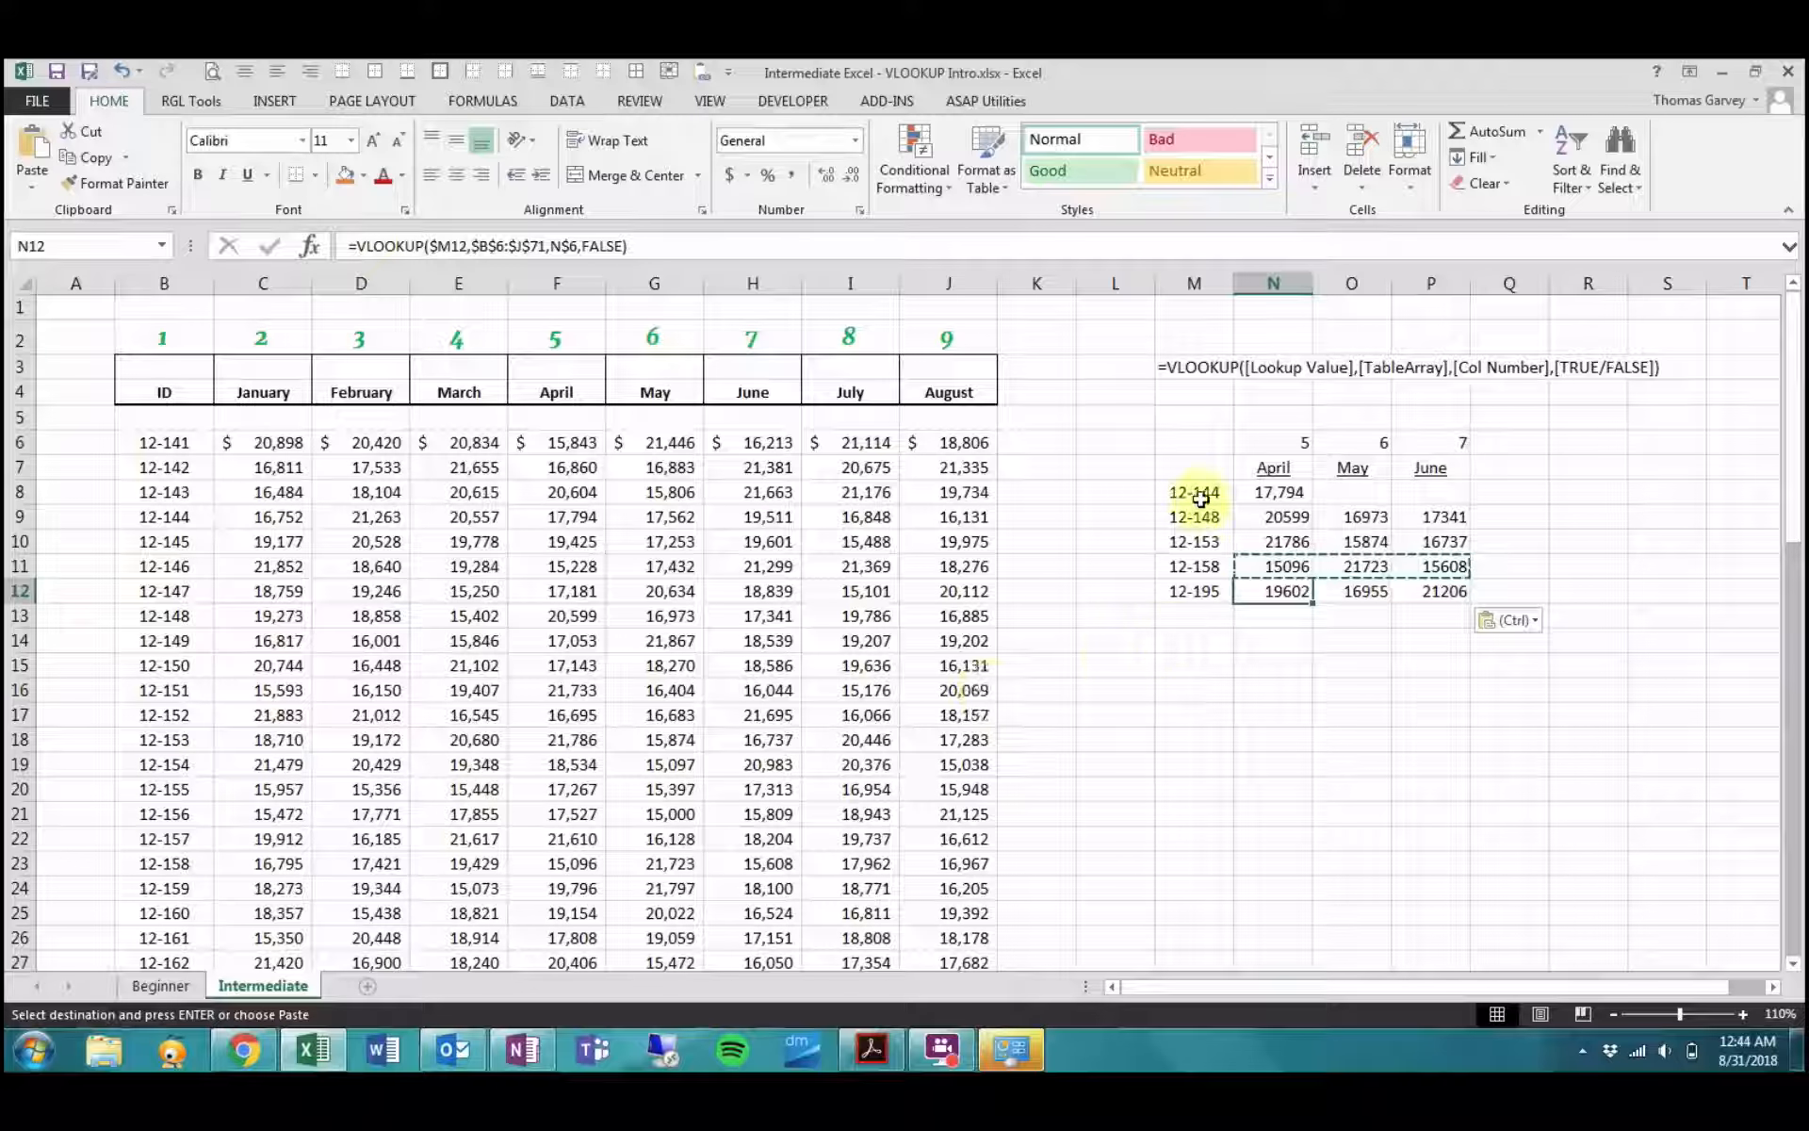
- Review the lookup IDs in M8:M12 alongside the data table's IDs and monthly amounts that the lookups draw from
{"action": "left_click_drag", "start_coordinate": [1200, 496], "coordinate": [1196, 584]}
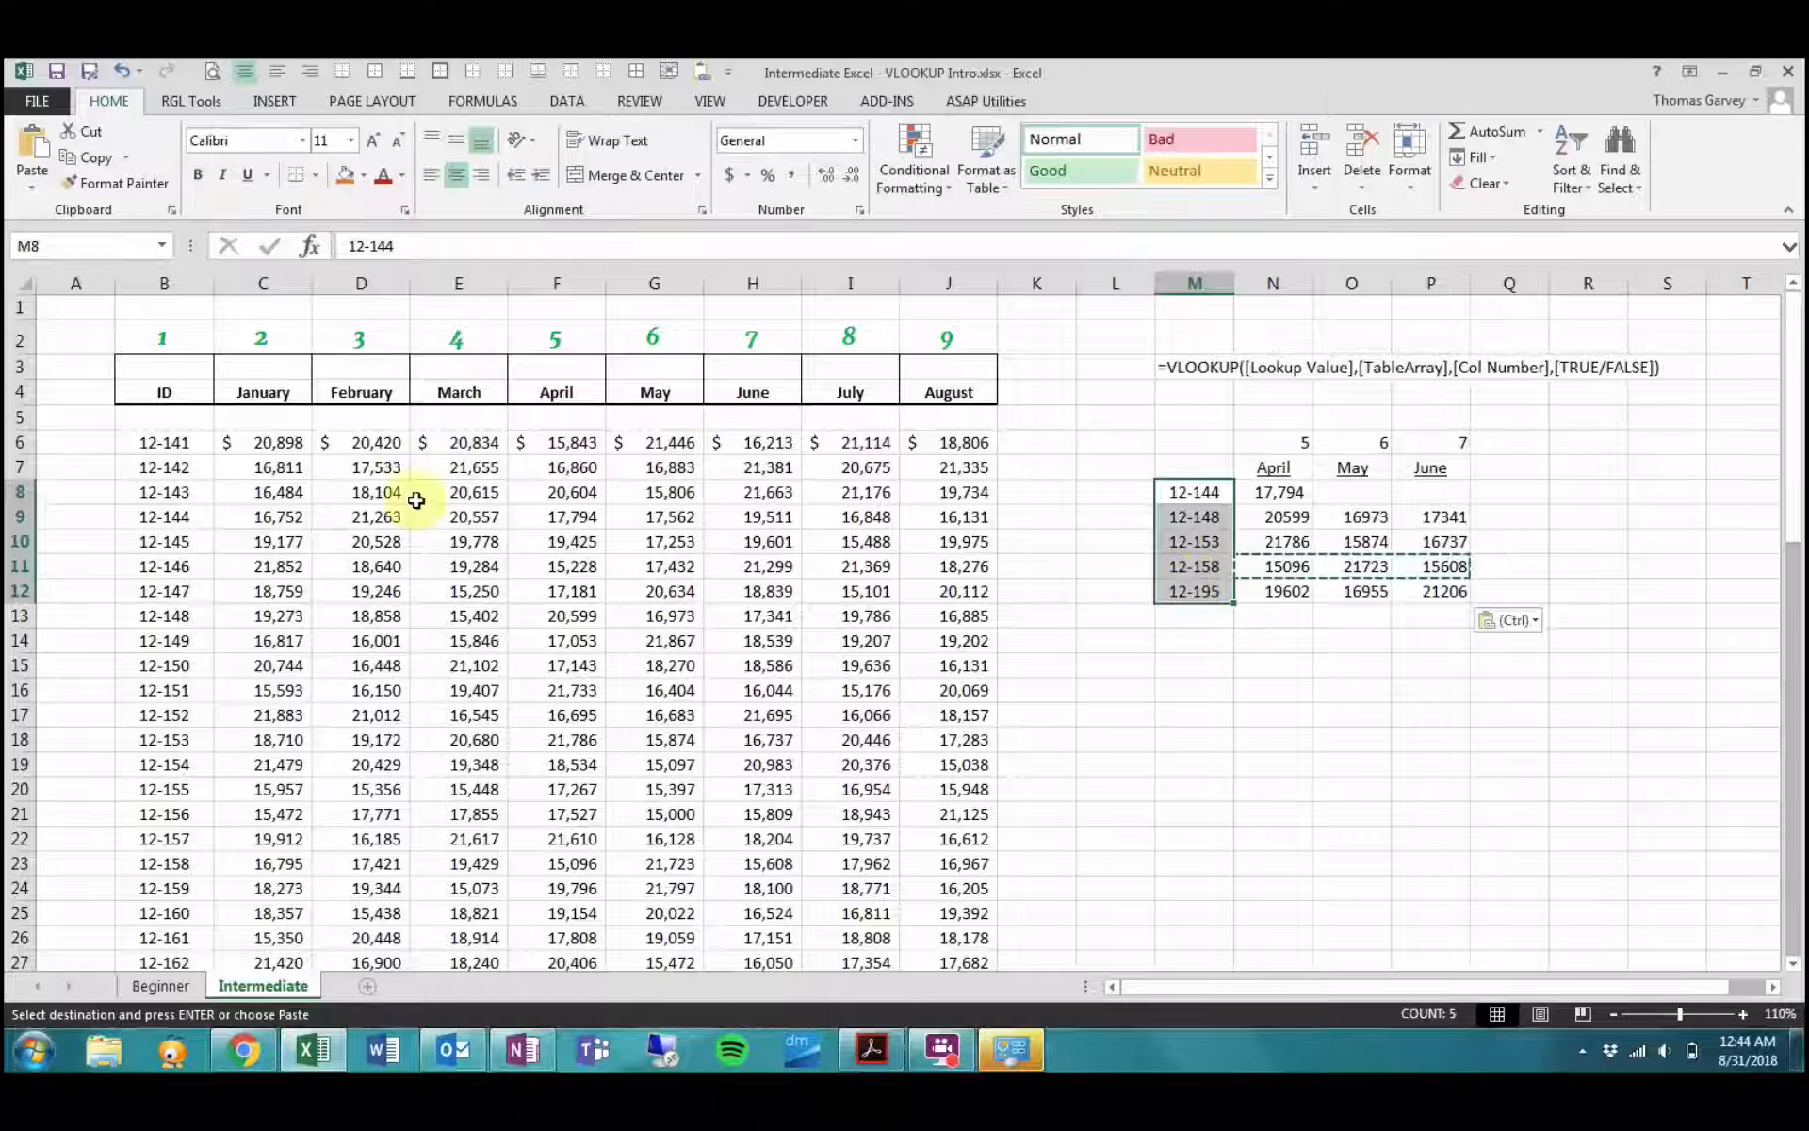
{"action": "left_click_drag", "start_coordinate": [152, 450], "coordinate": [909, 855]}
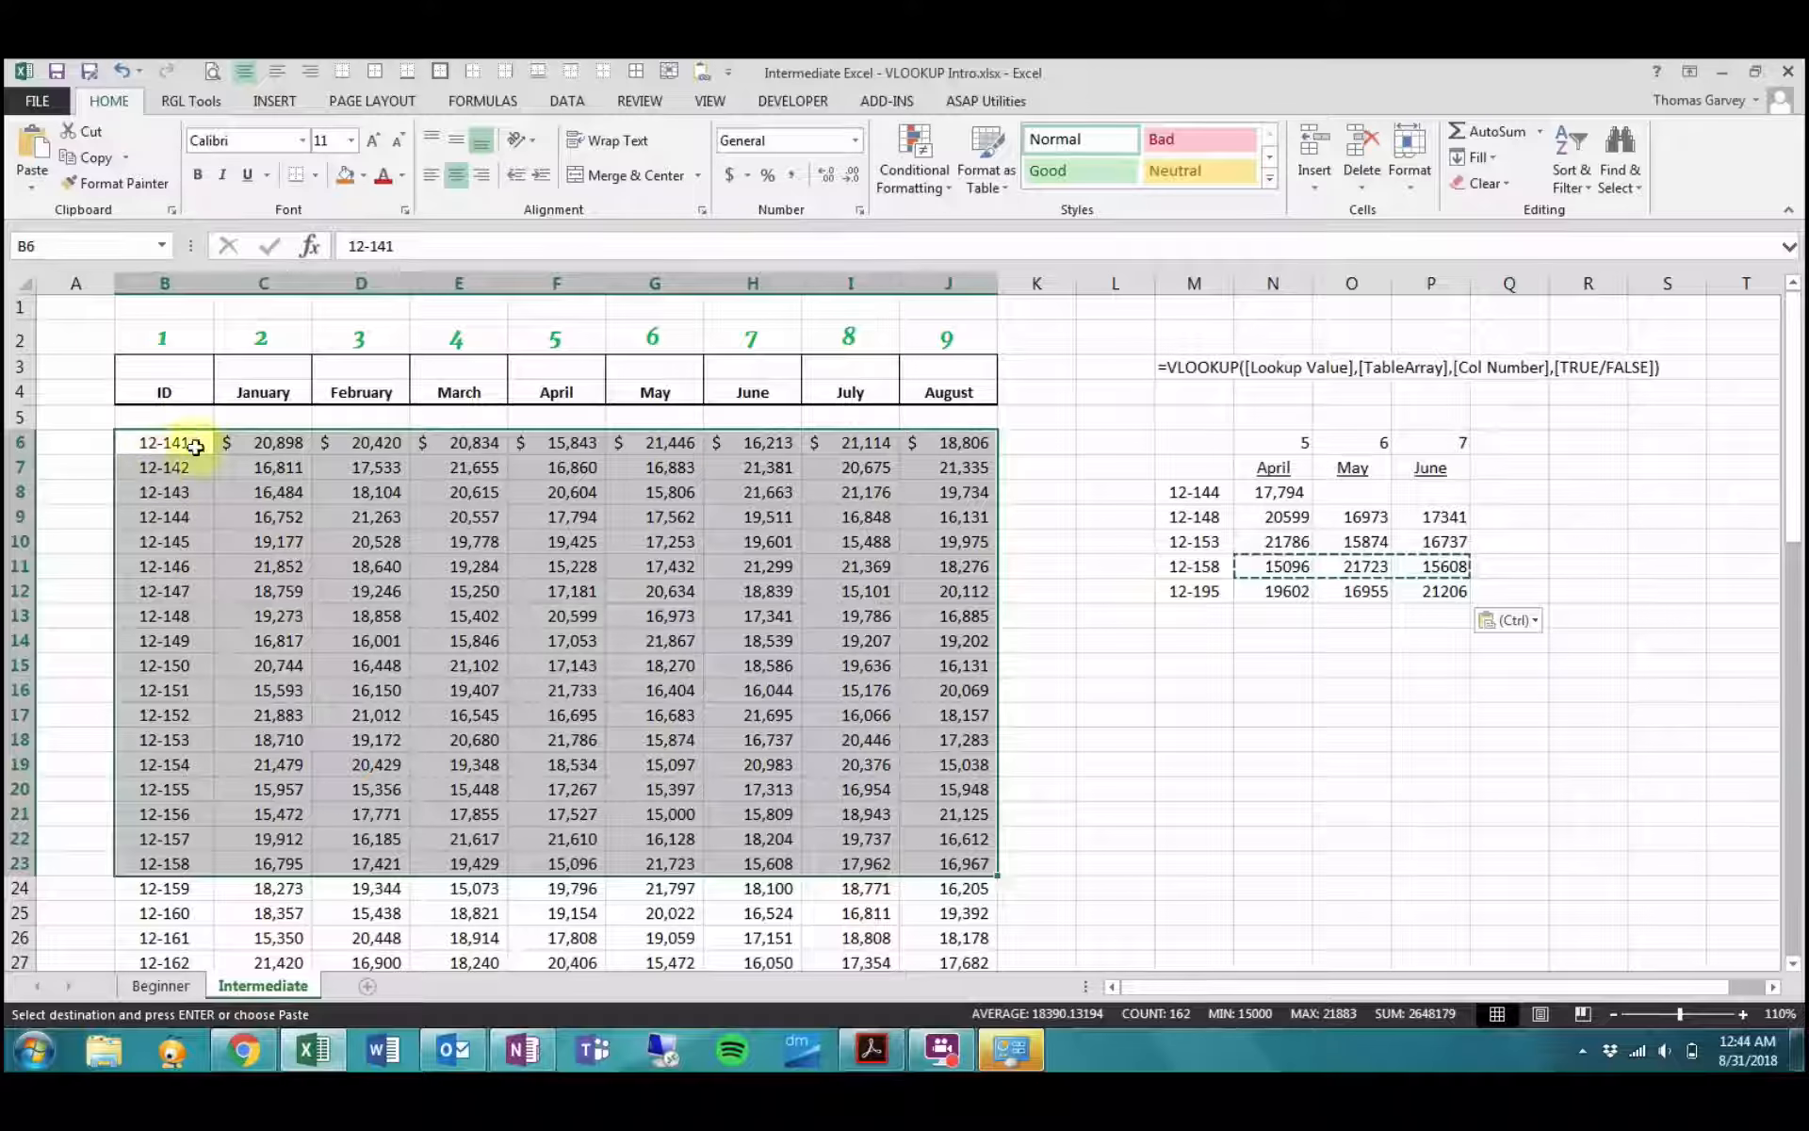
{"action": "left_click", "coordinate": [185, 641]}
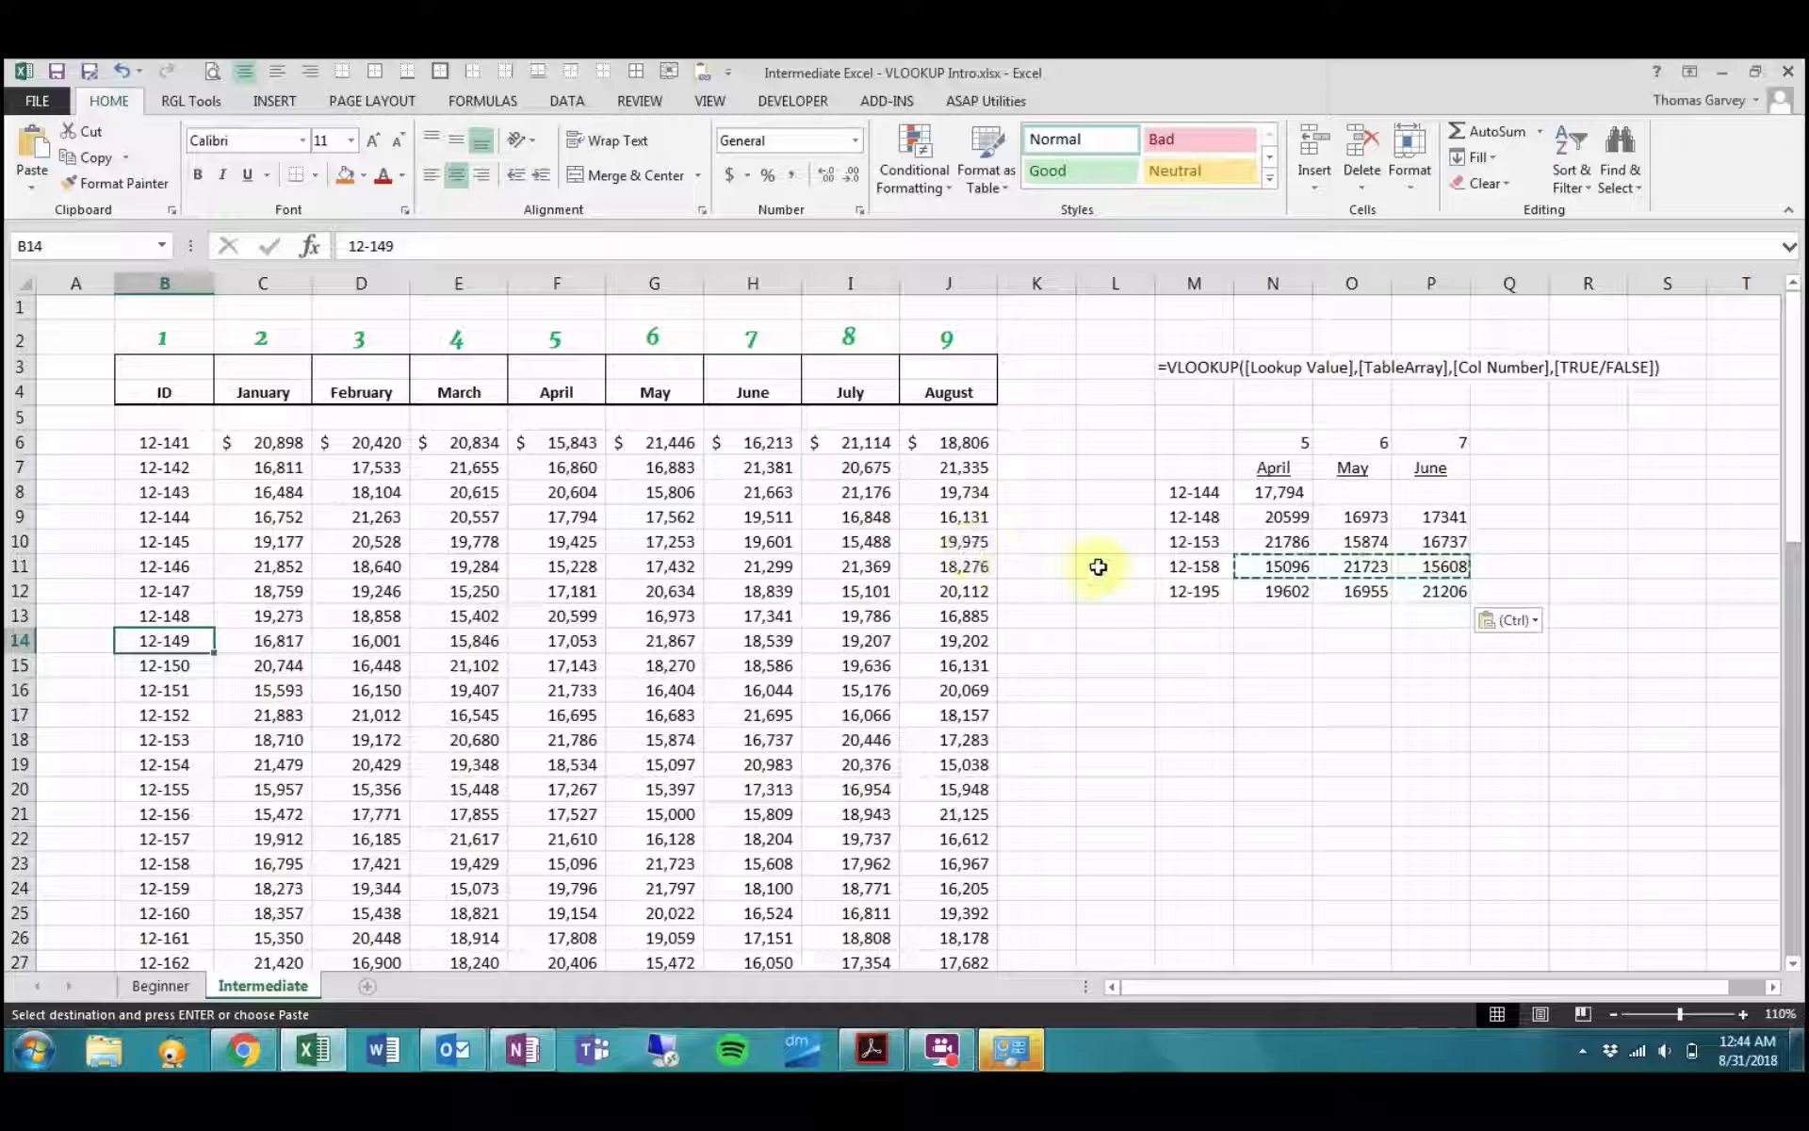
{"action": "left_click", "coordinate": [1213, 535]}
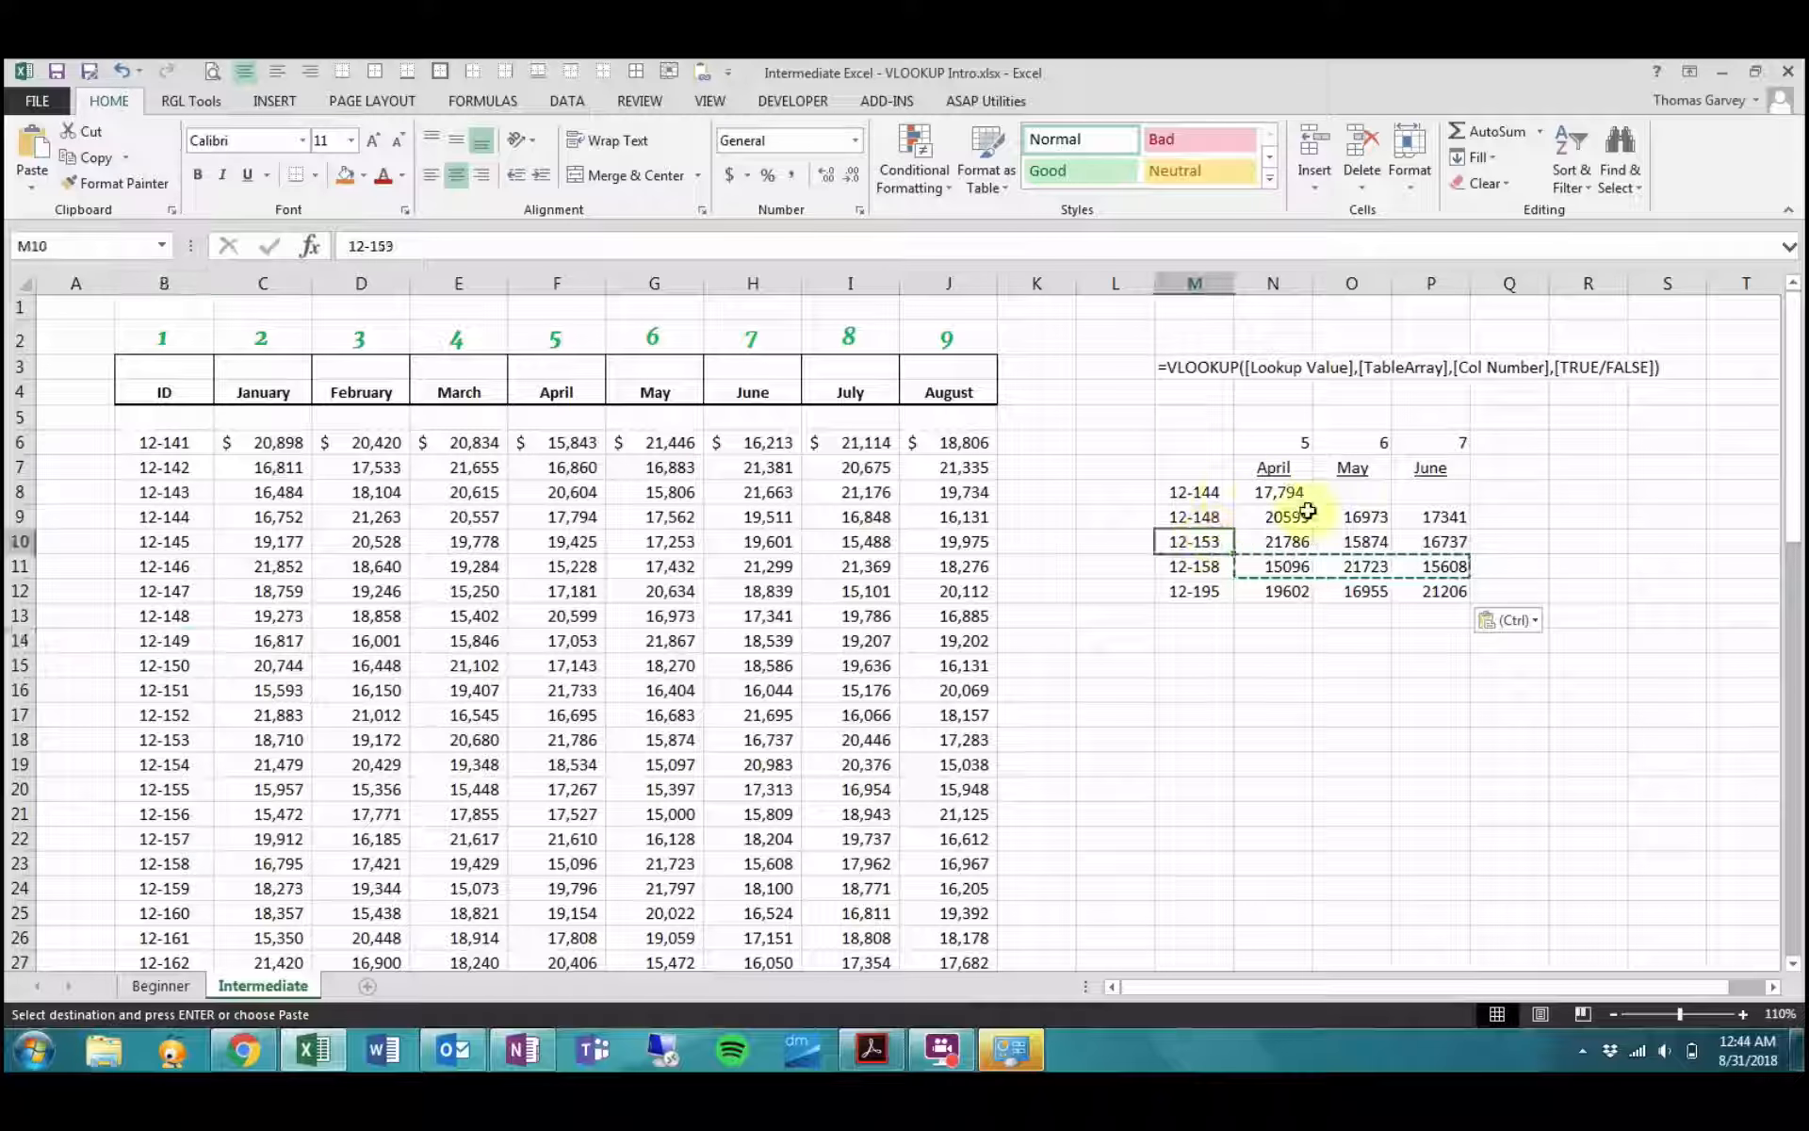